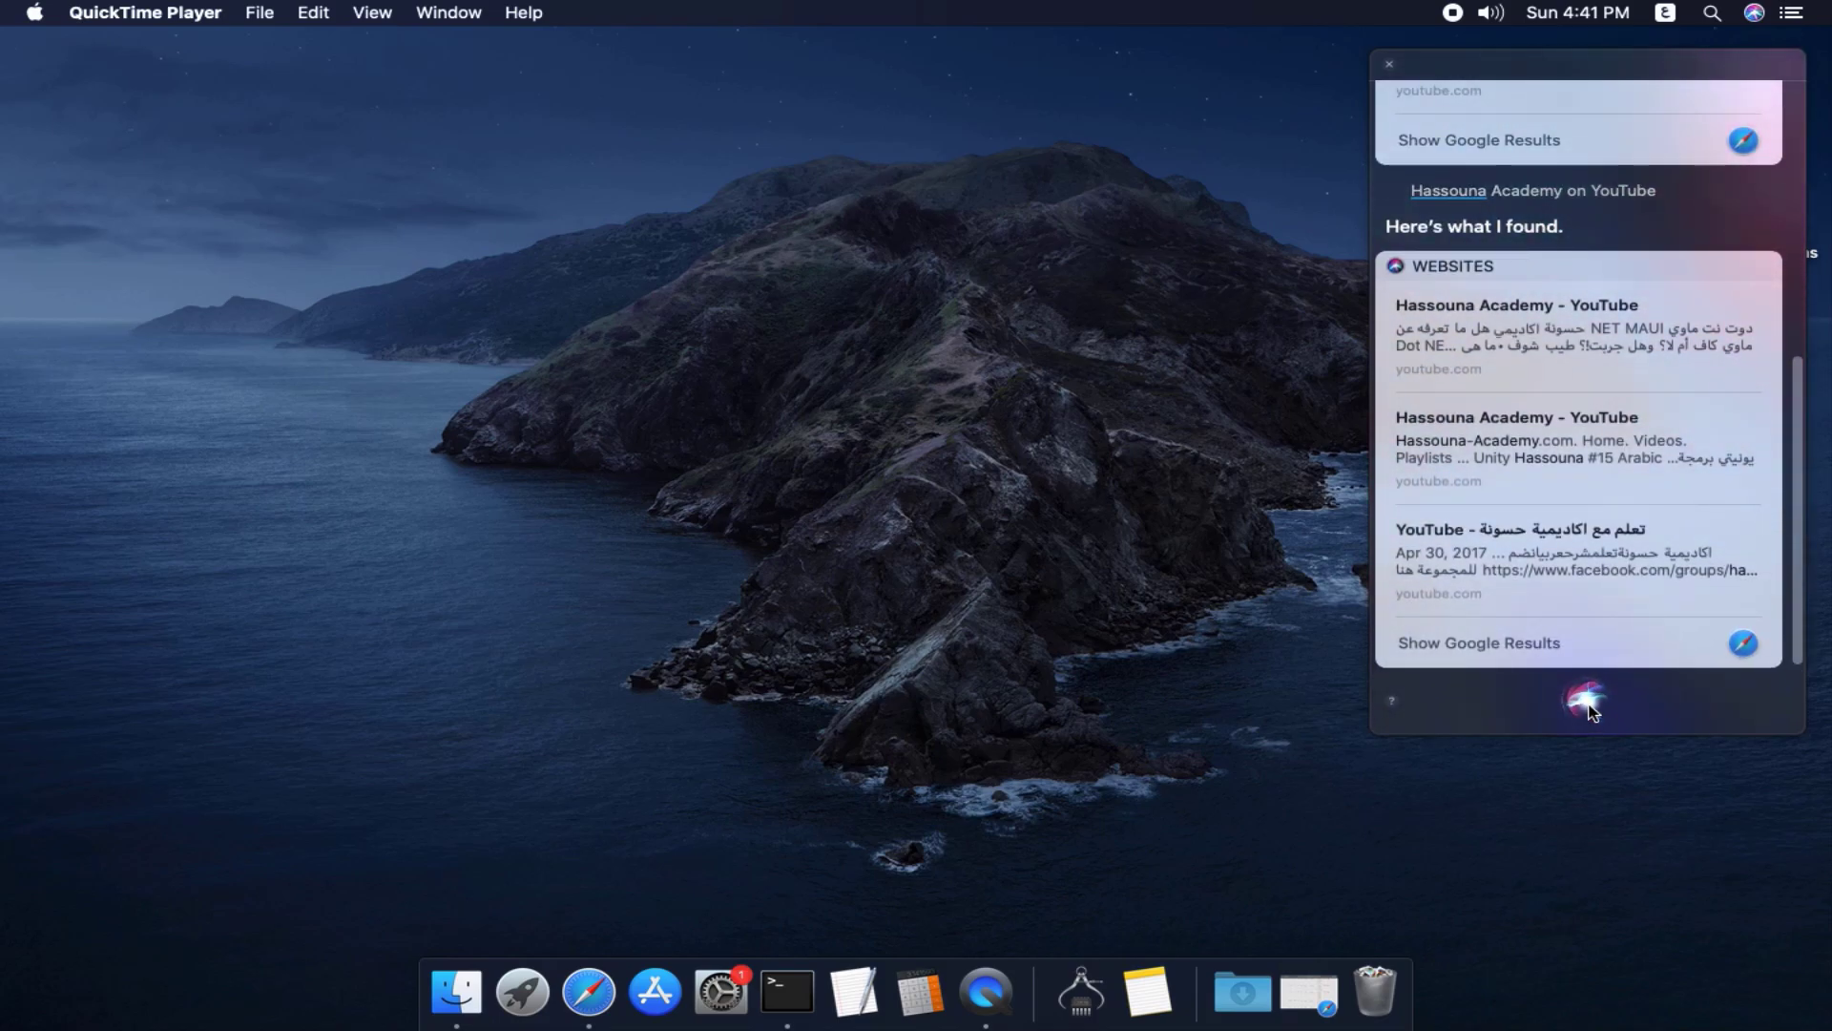
Ask Siri to open the calculator, and close the Calculator window.
{"action": "left_click", "coordinate": [1579, 703]}
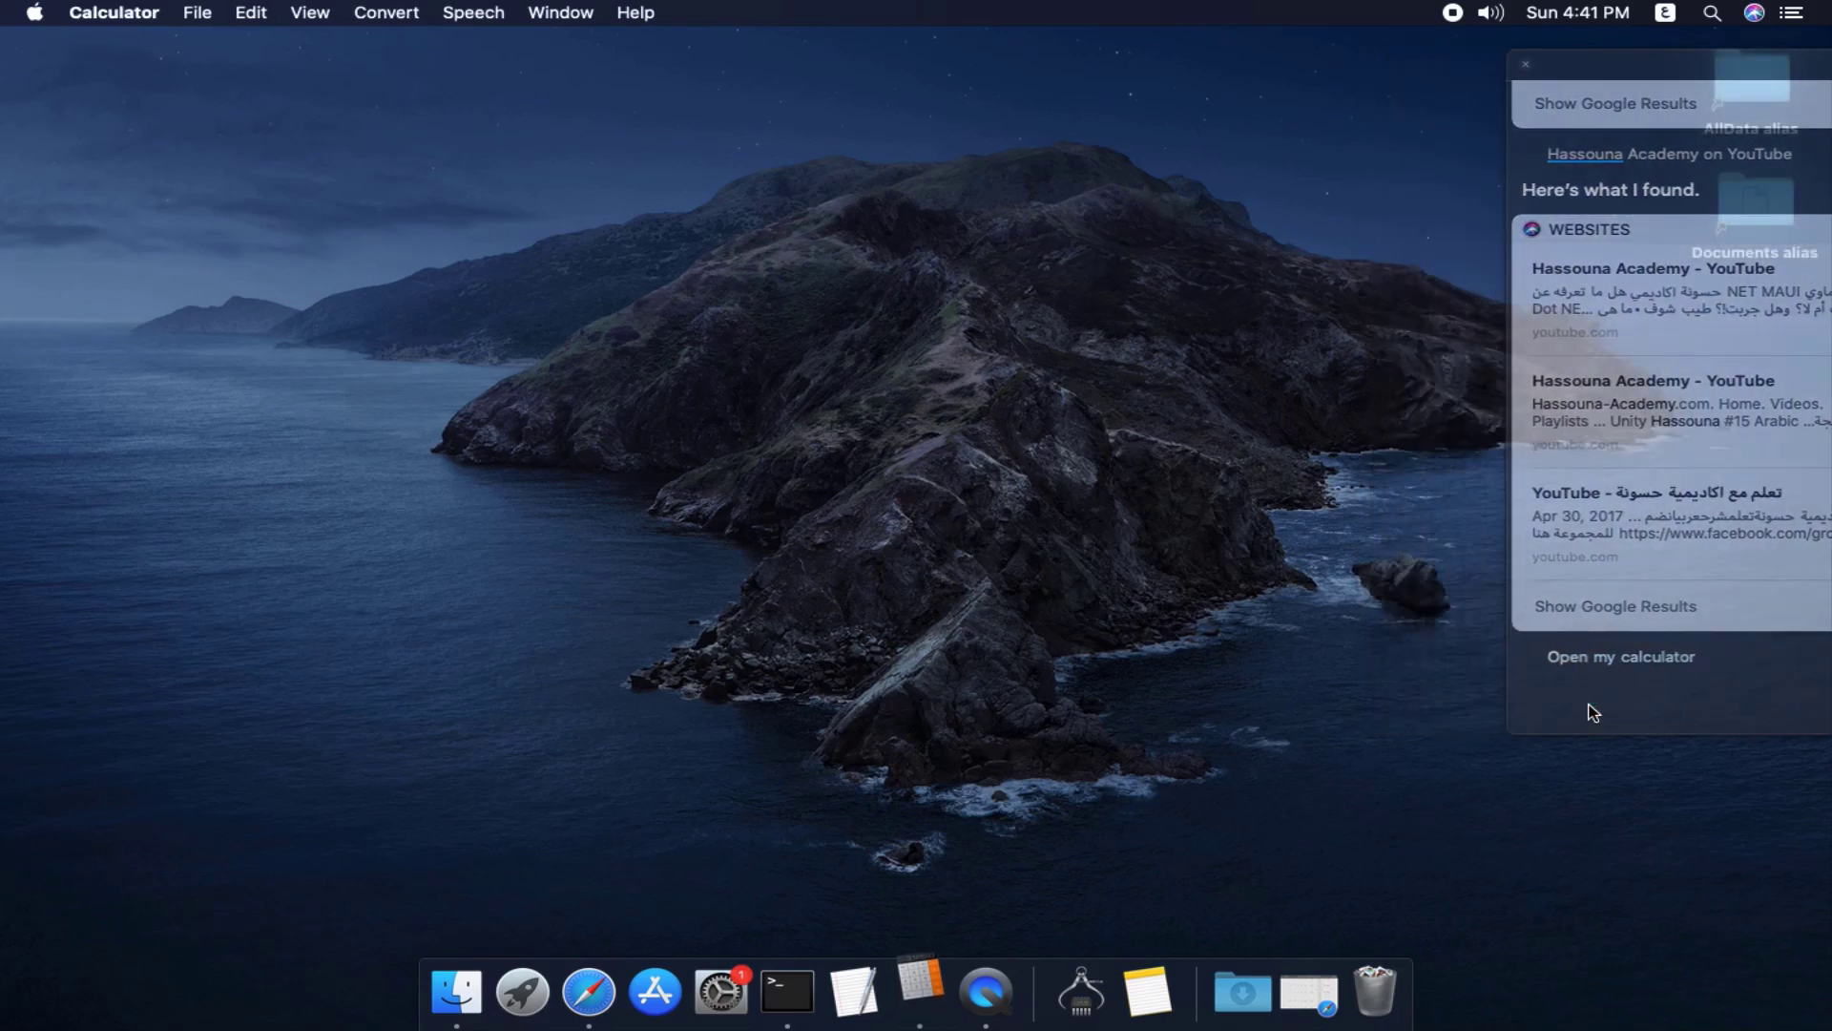
{"action": "left_click", "coordinate": [270, 78]}
{"action": "left_click", "coordinate": [971, 537]}
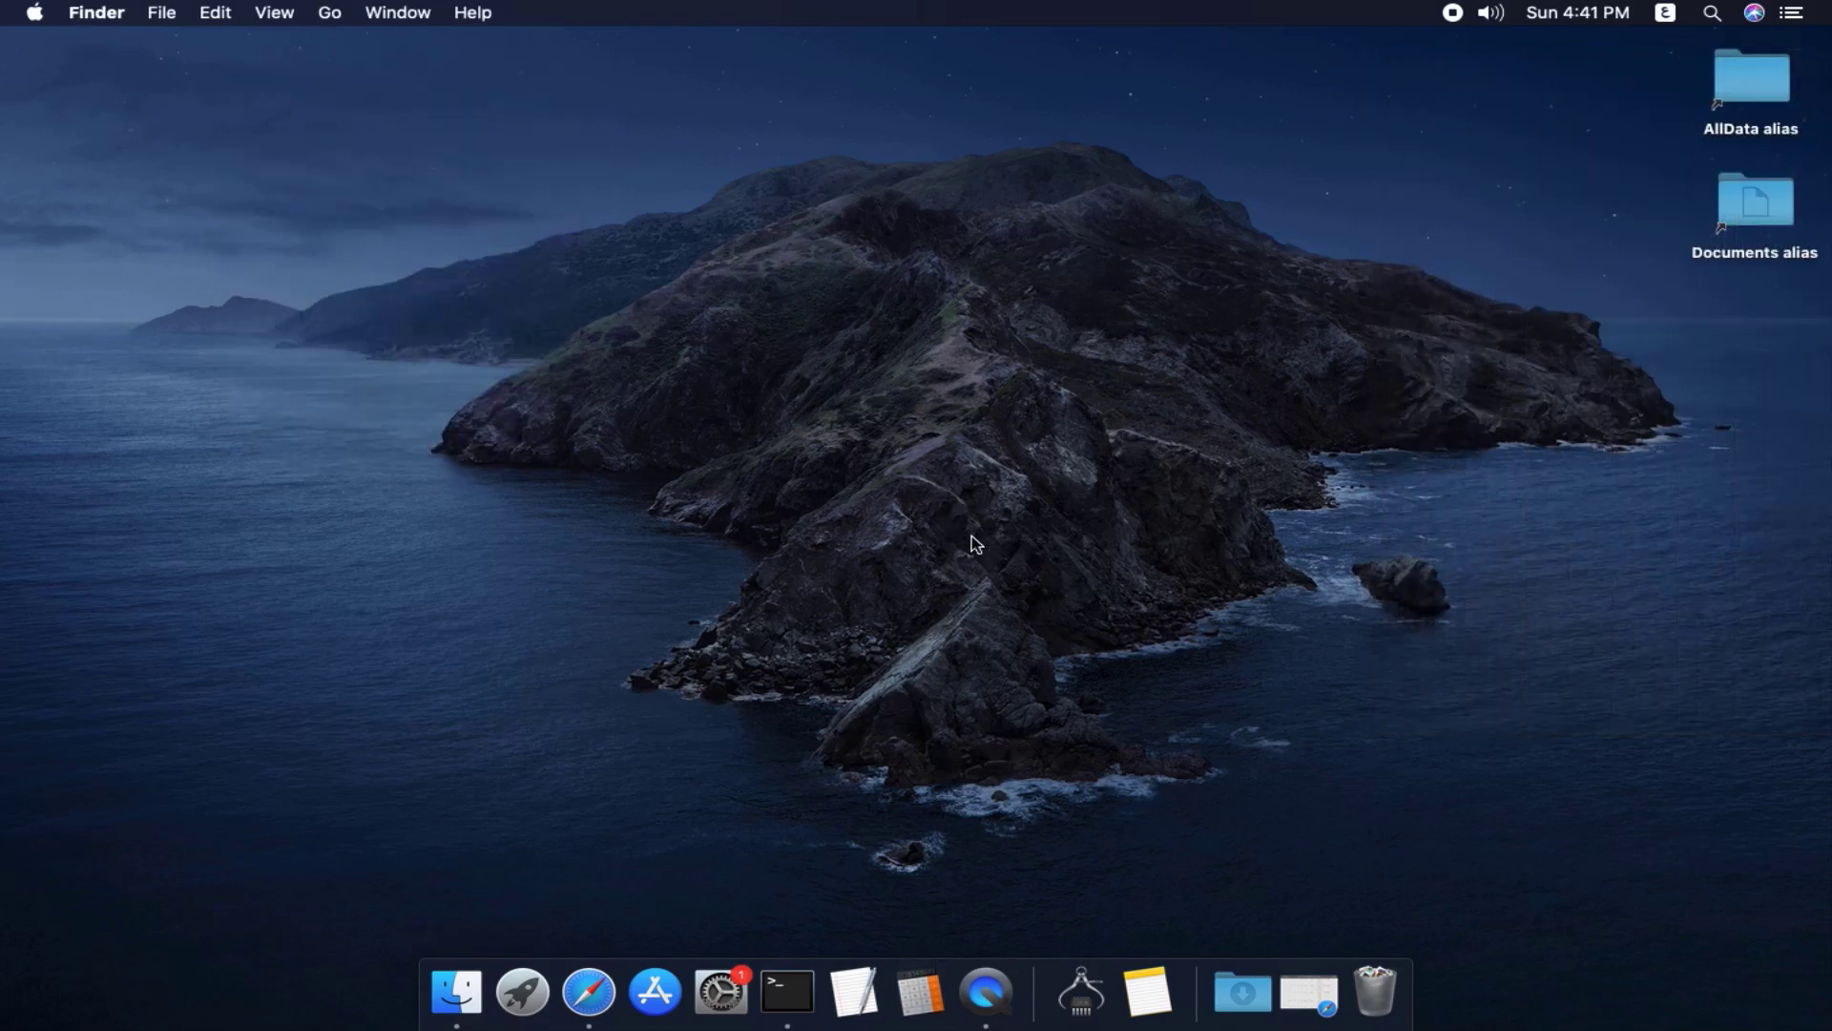
Ask Siri to open Terminal, close the Terminal window and activate Siri again.
{"action": "left_click", "coordinate": [1755, 13]}
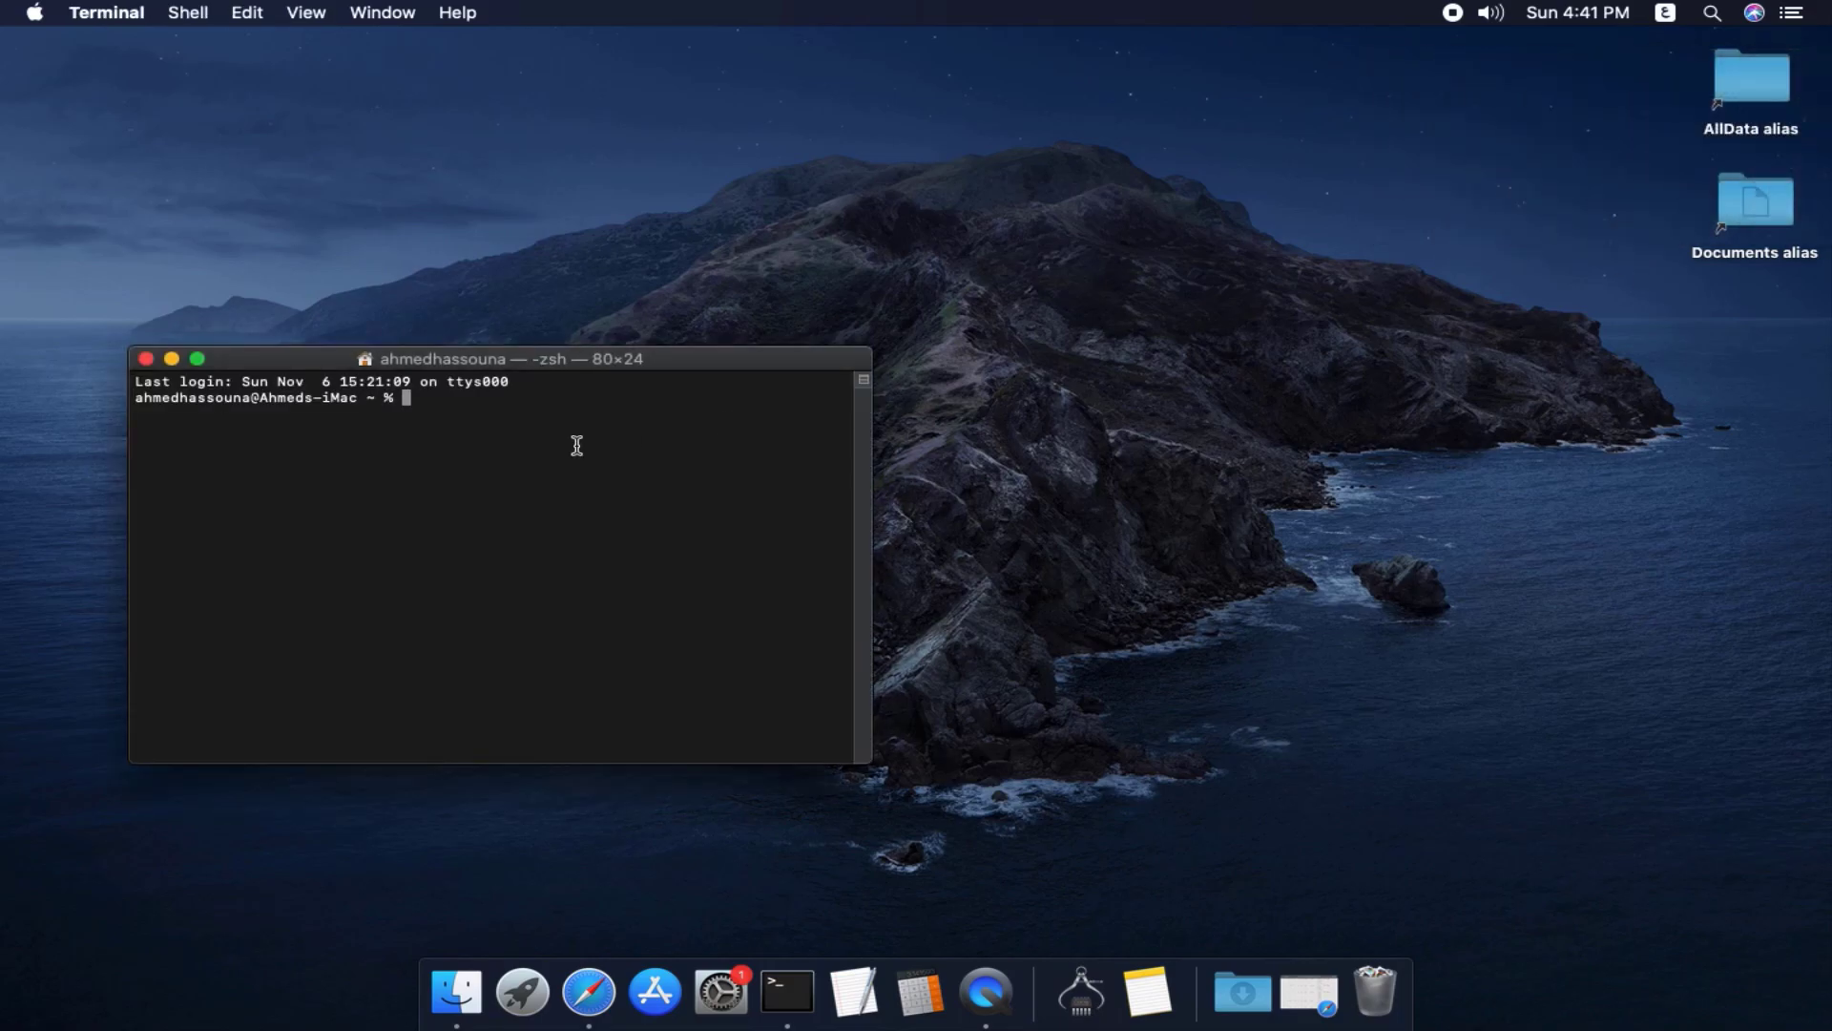
{"action": "key", "text": "super+w"}
{"action": "left_click", "coordinate": [1677, 69]}
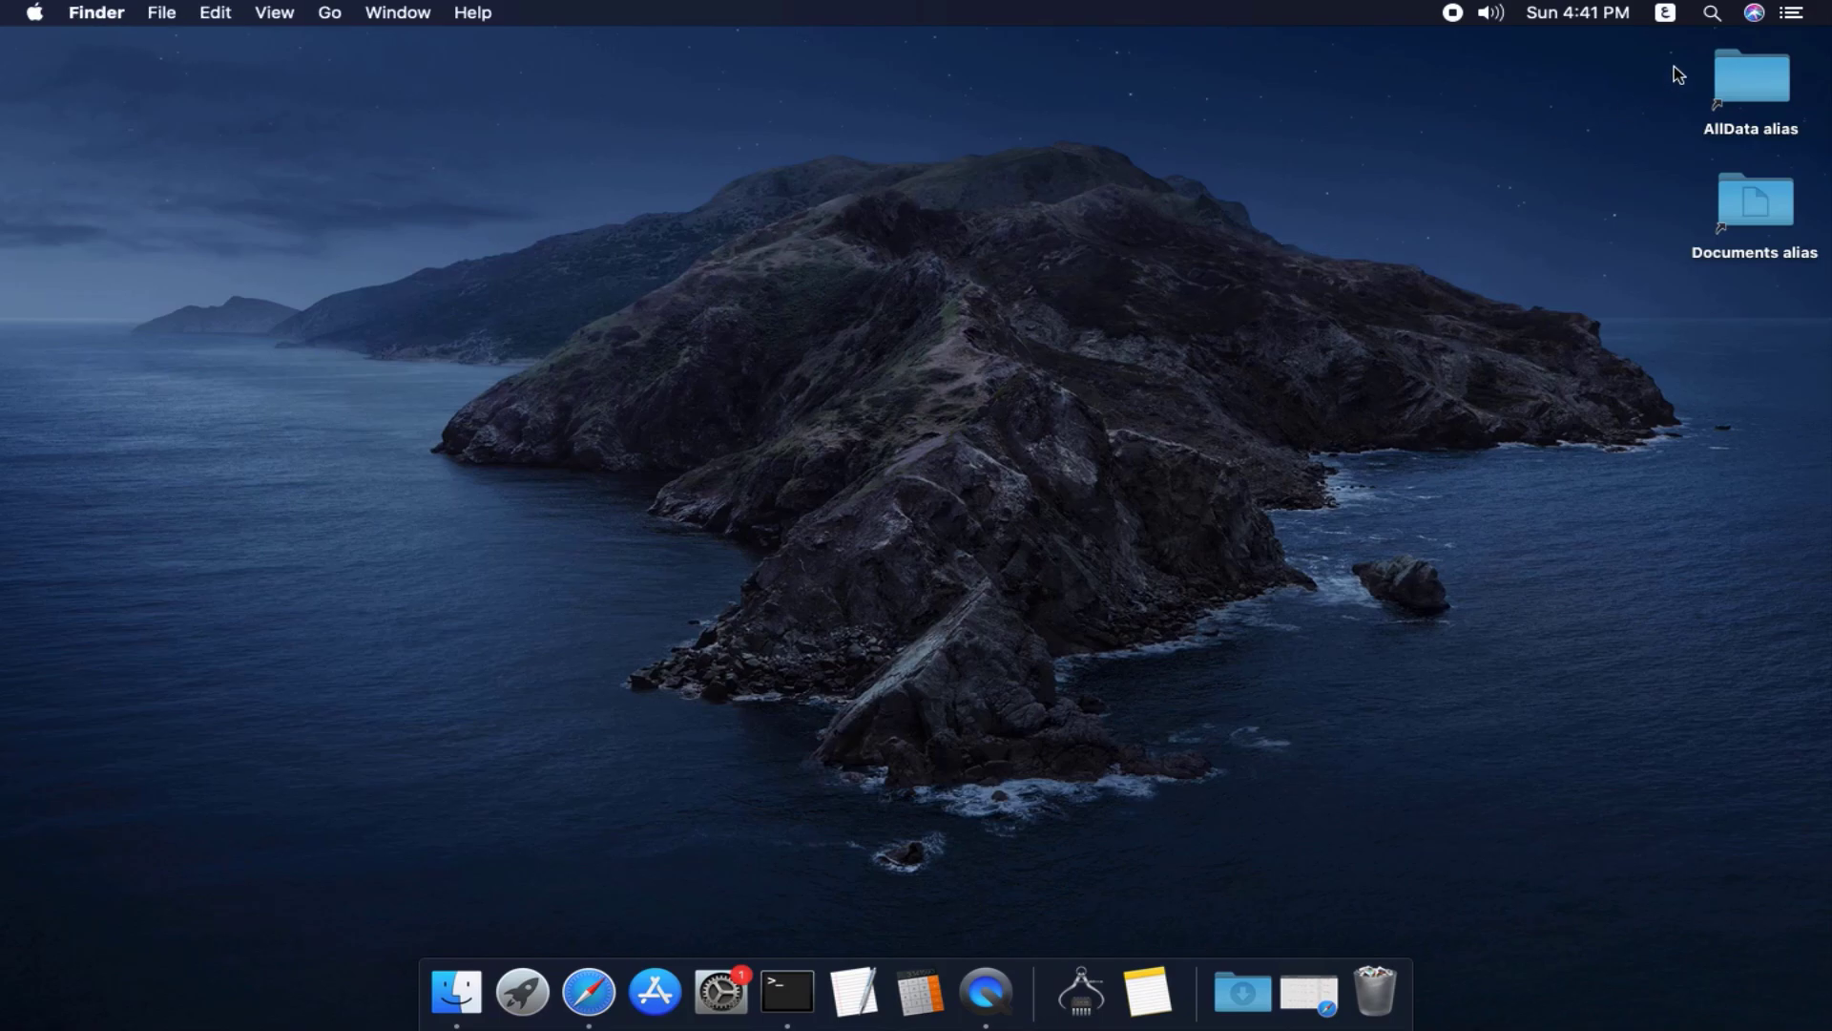
{"action": "left_click", "coordinate": [1754, 12]}
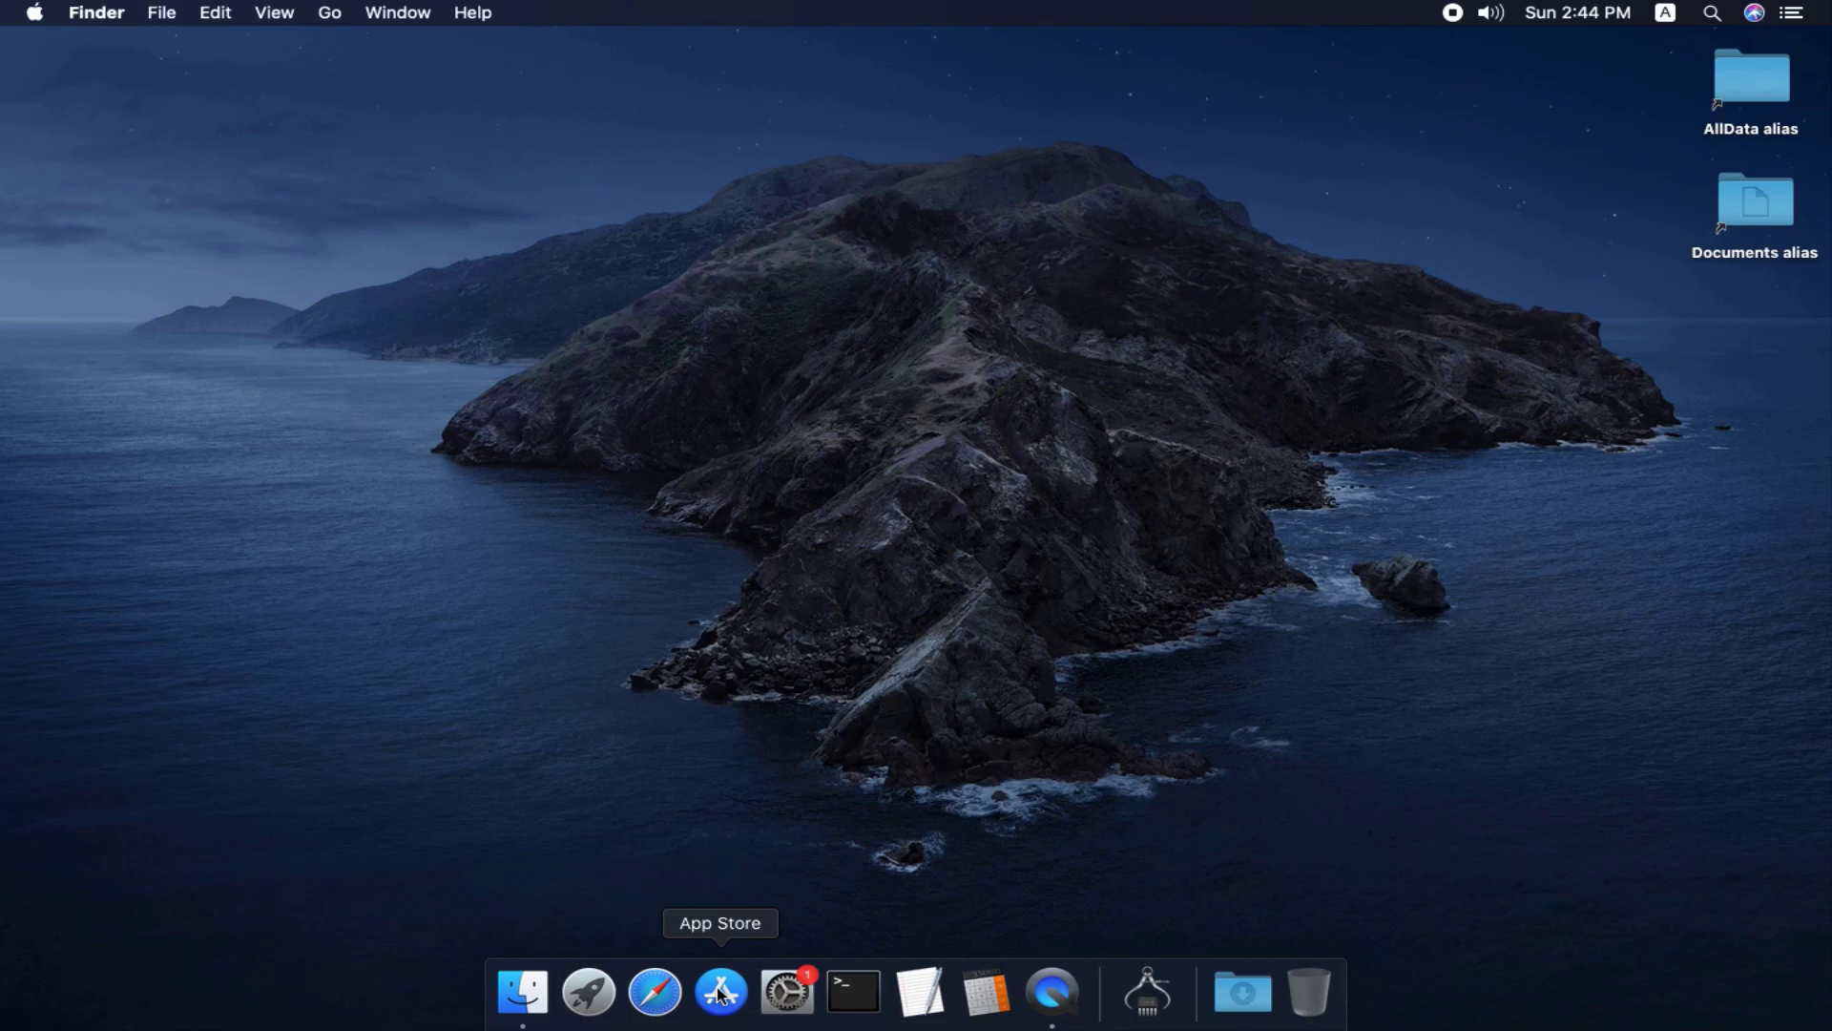
Switch to Safari, open Google from the favorites and set the Google page language to English.
{"action": "left_click", "coordinate": [659, 988]}
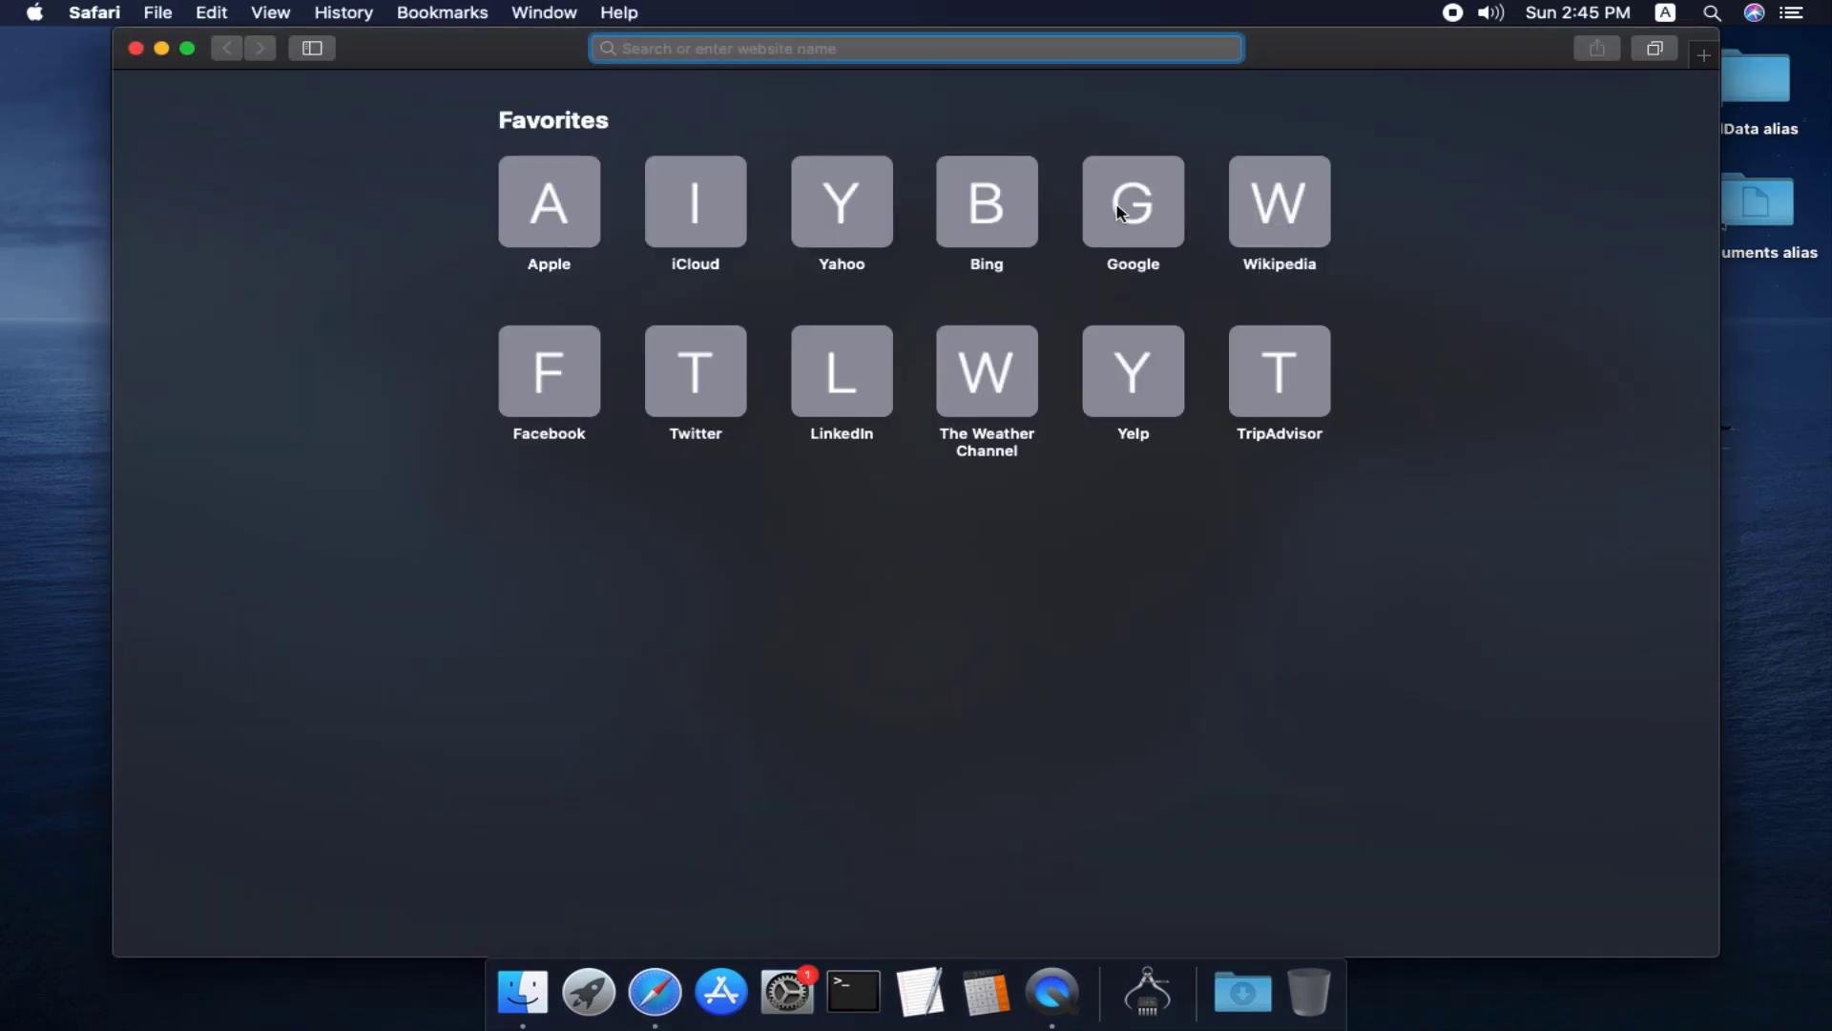
{"action": "left_click", "coordinate": [1122, 212]}
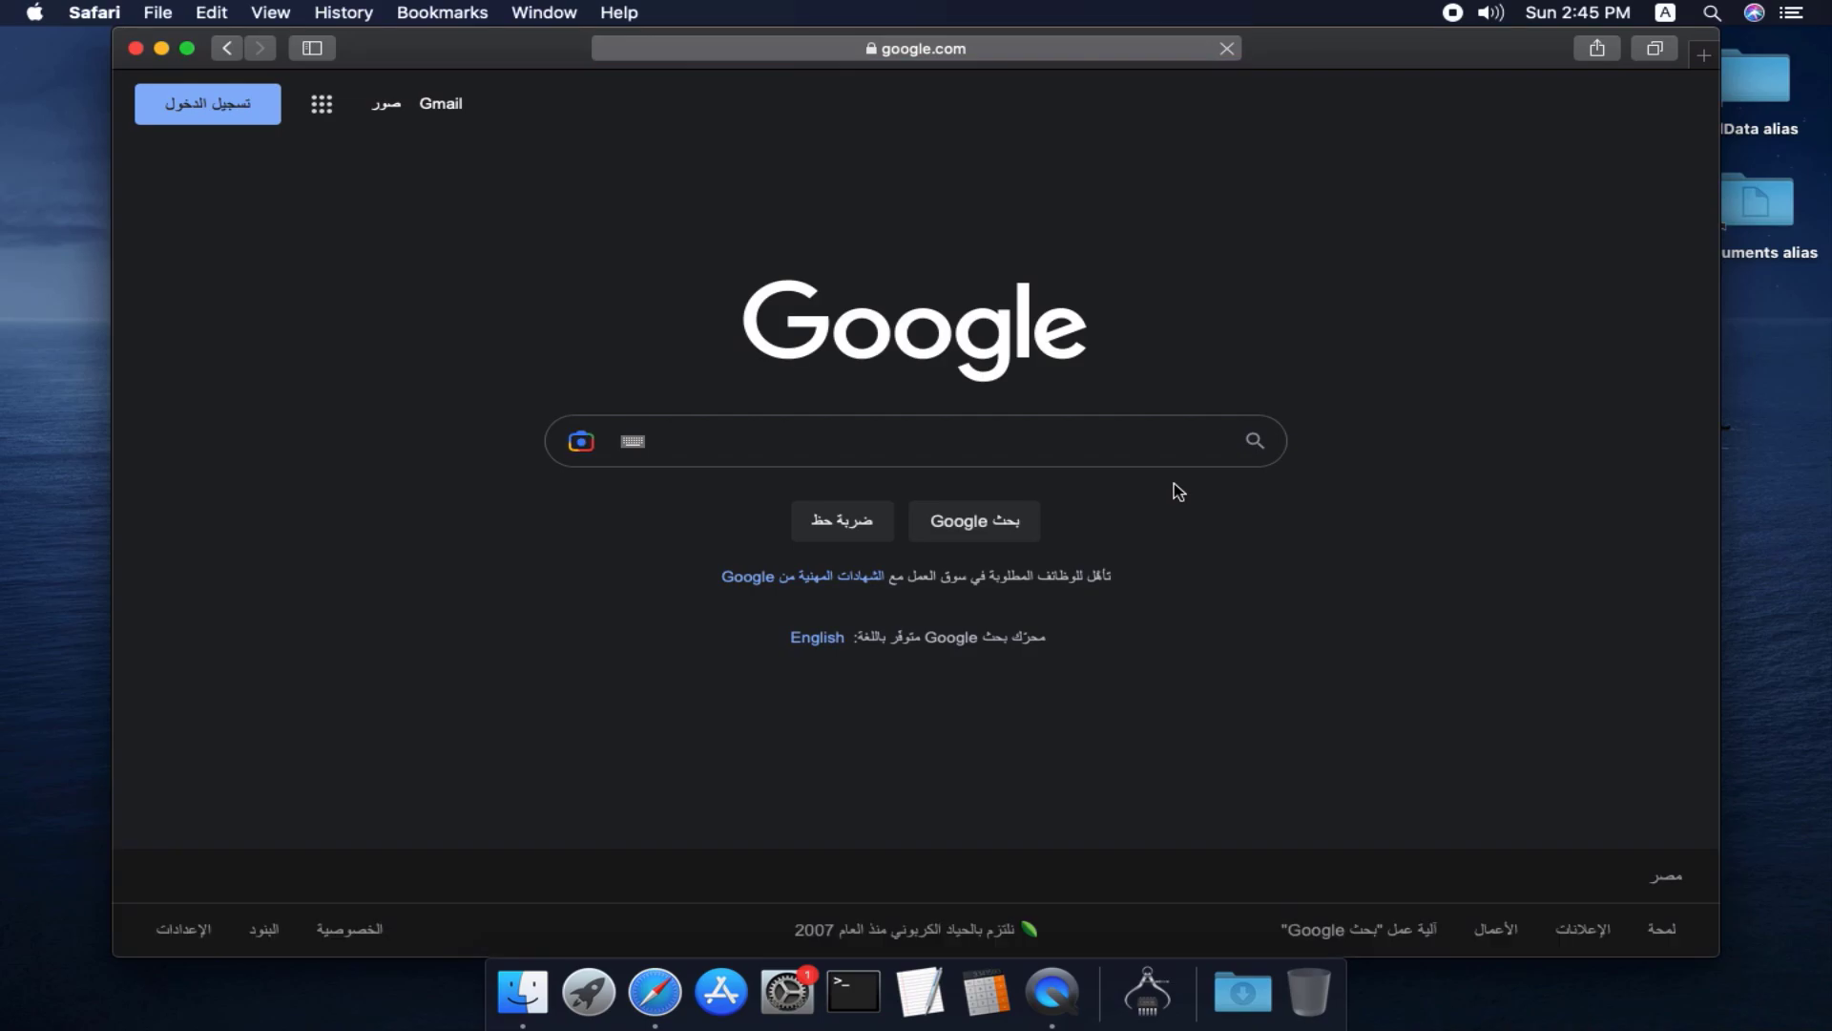
{"action": "left_click", "coordinate": [997, 447]}
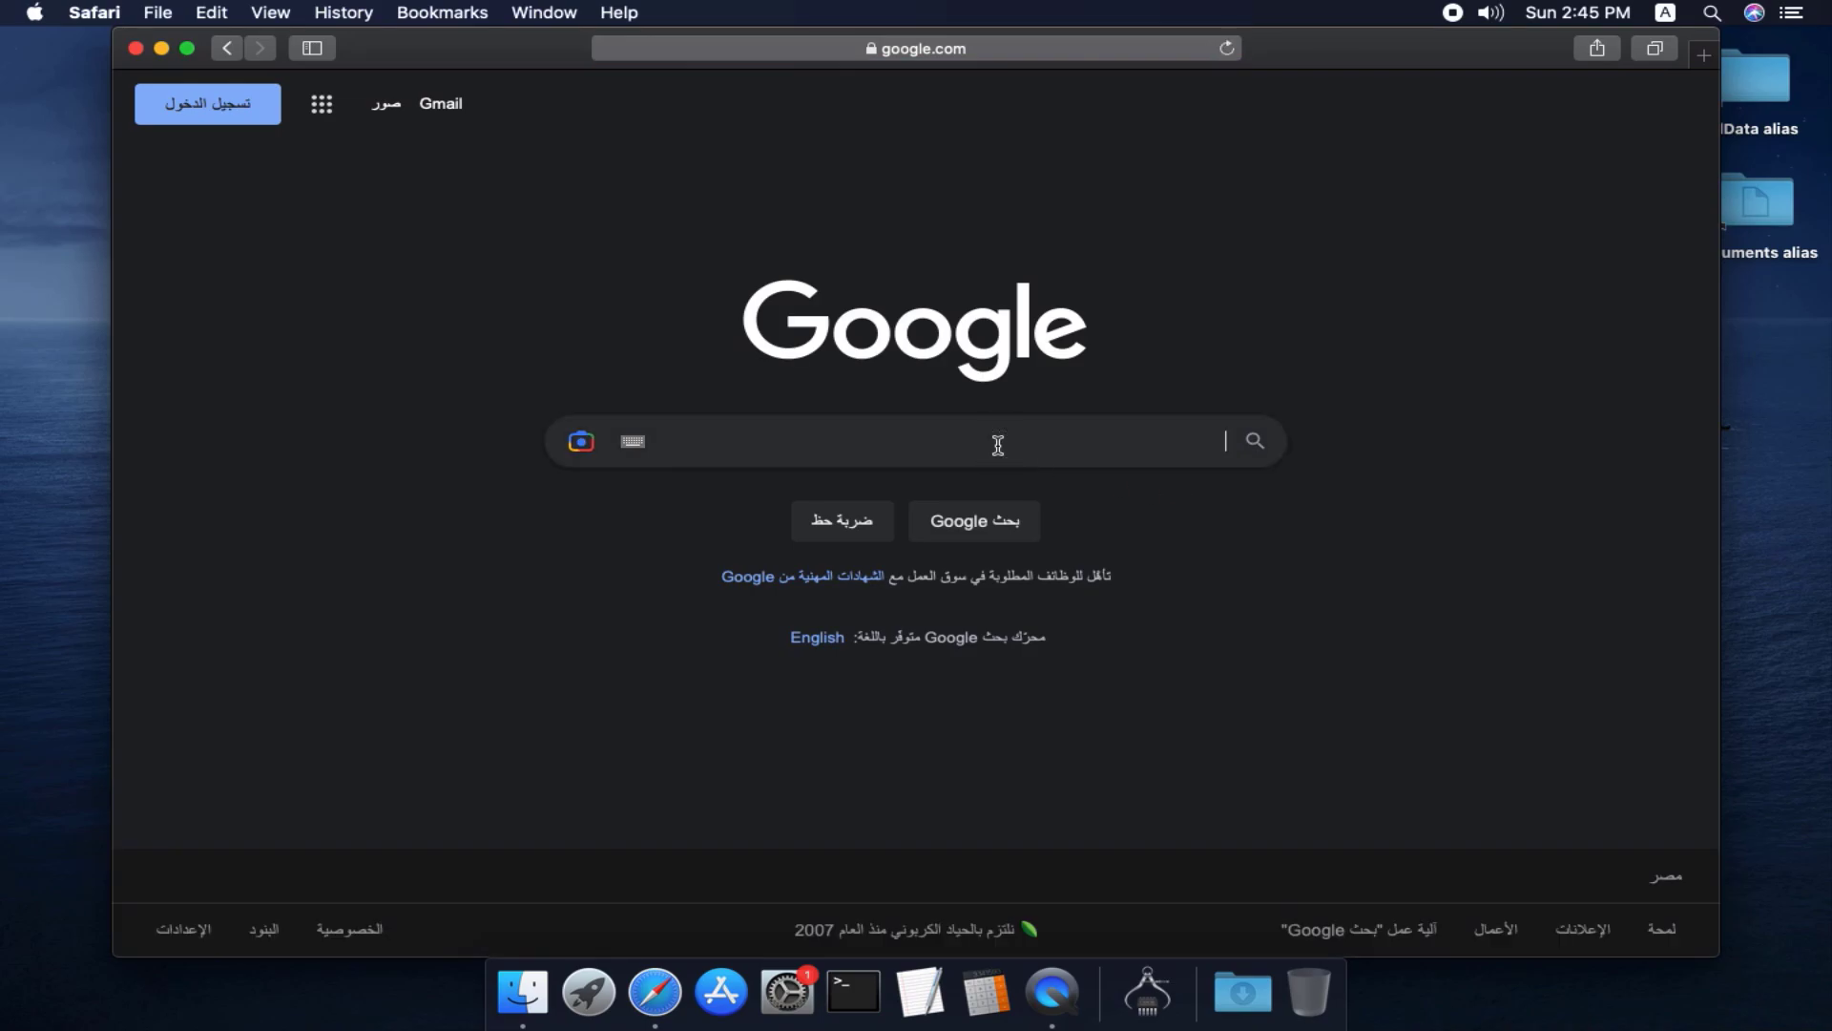
{"action": "left_click", "coordinate": [811, 637]}
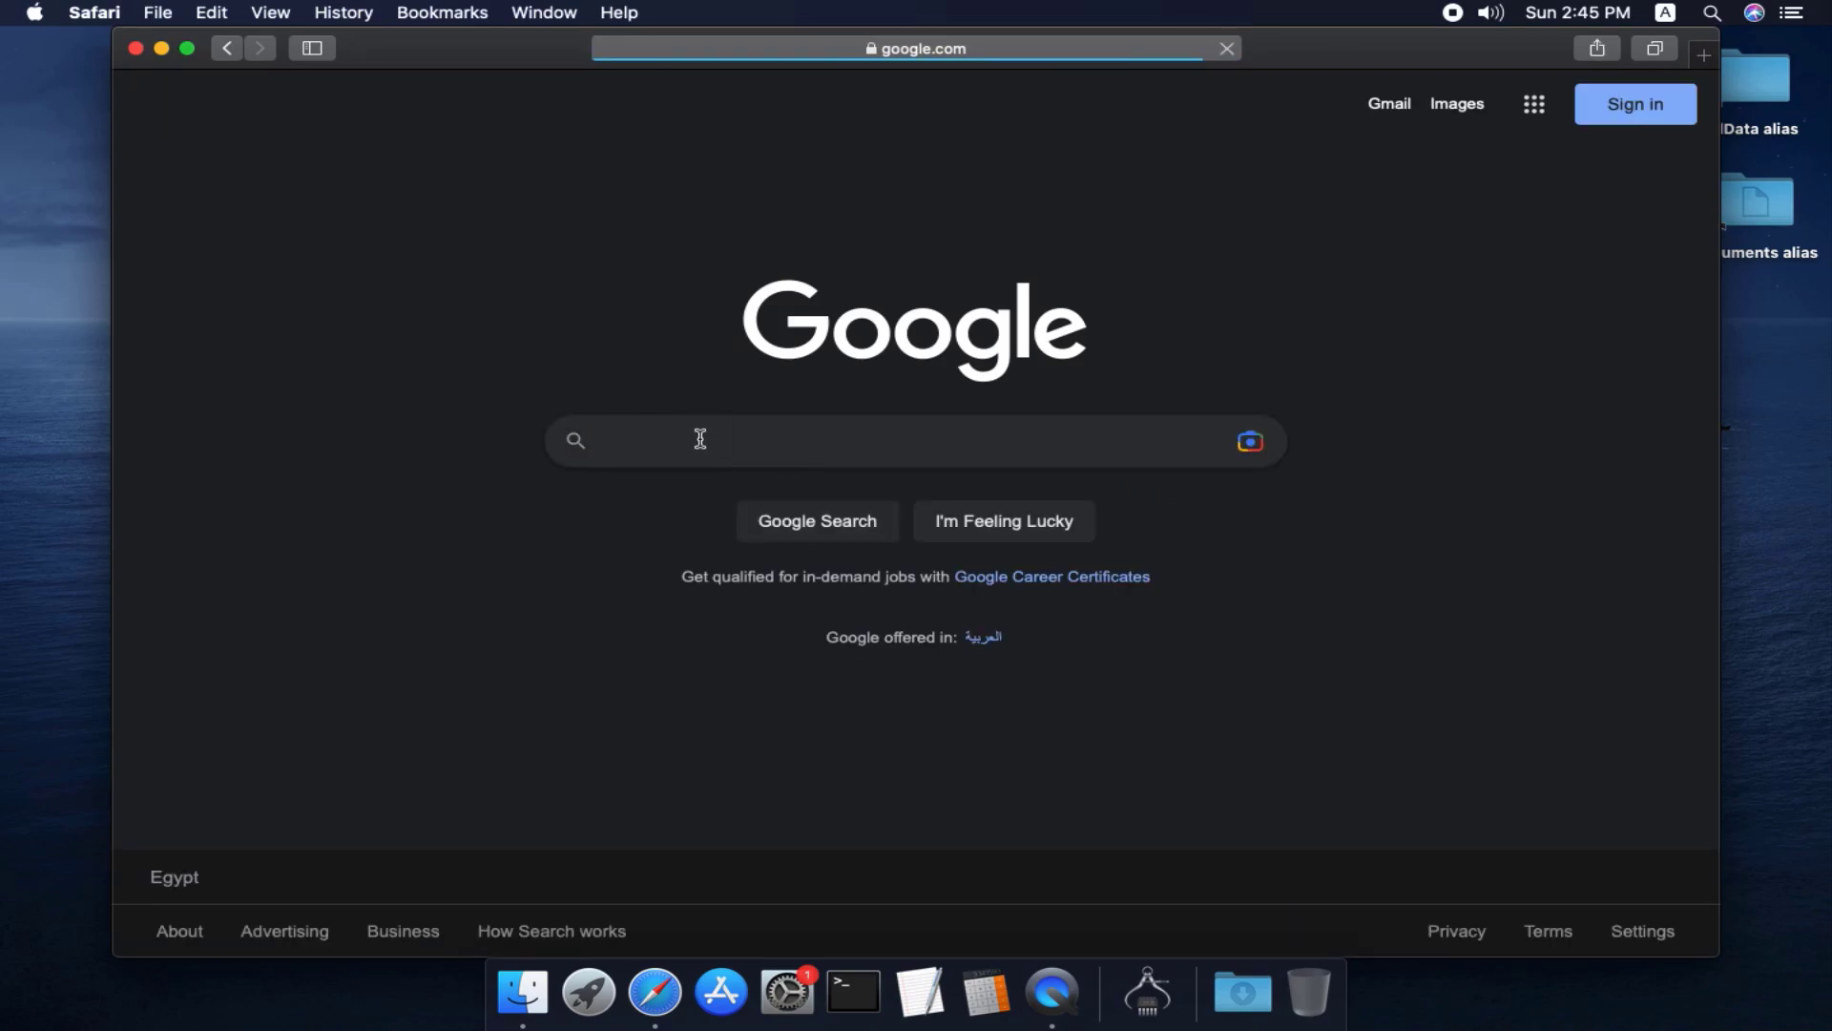
Search Google for "xcode versions" and open the Xcode Releases result from xcodereleases.com.
{"action": "left_click", "coordinate": [702, 439]}
{"action": "type", "text": "xc"}
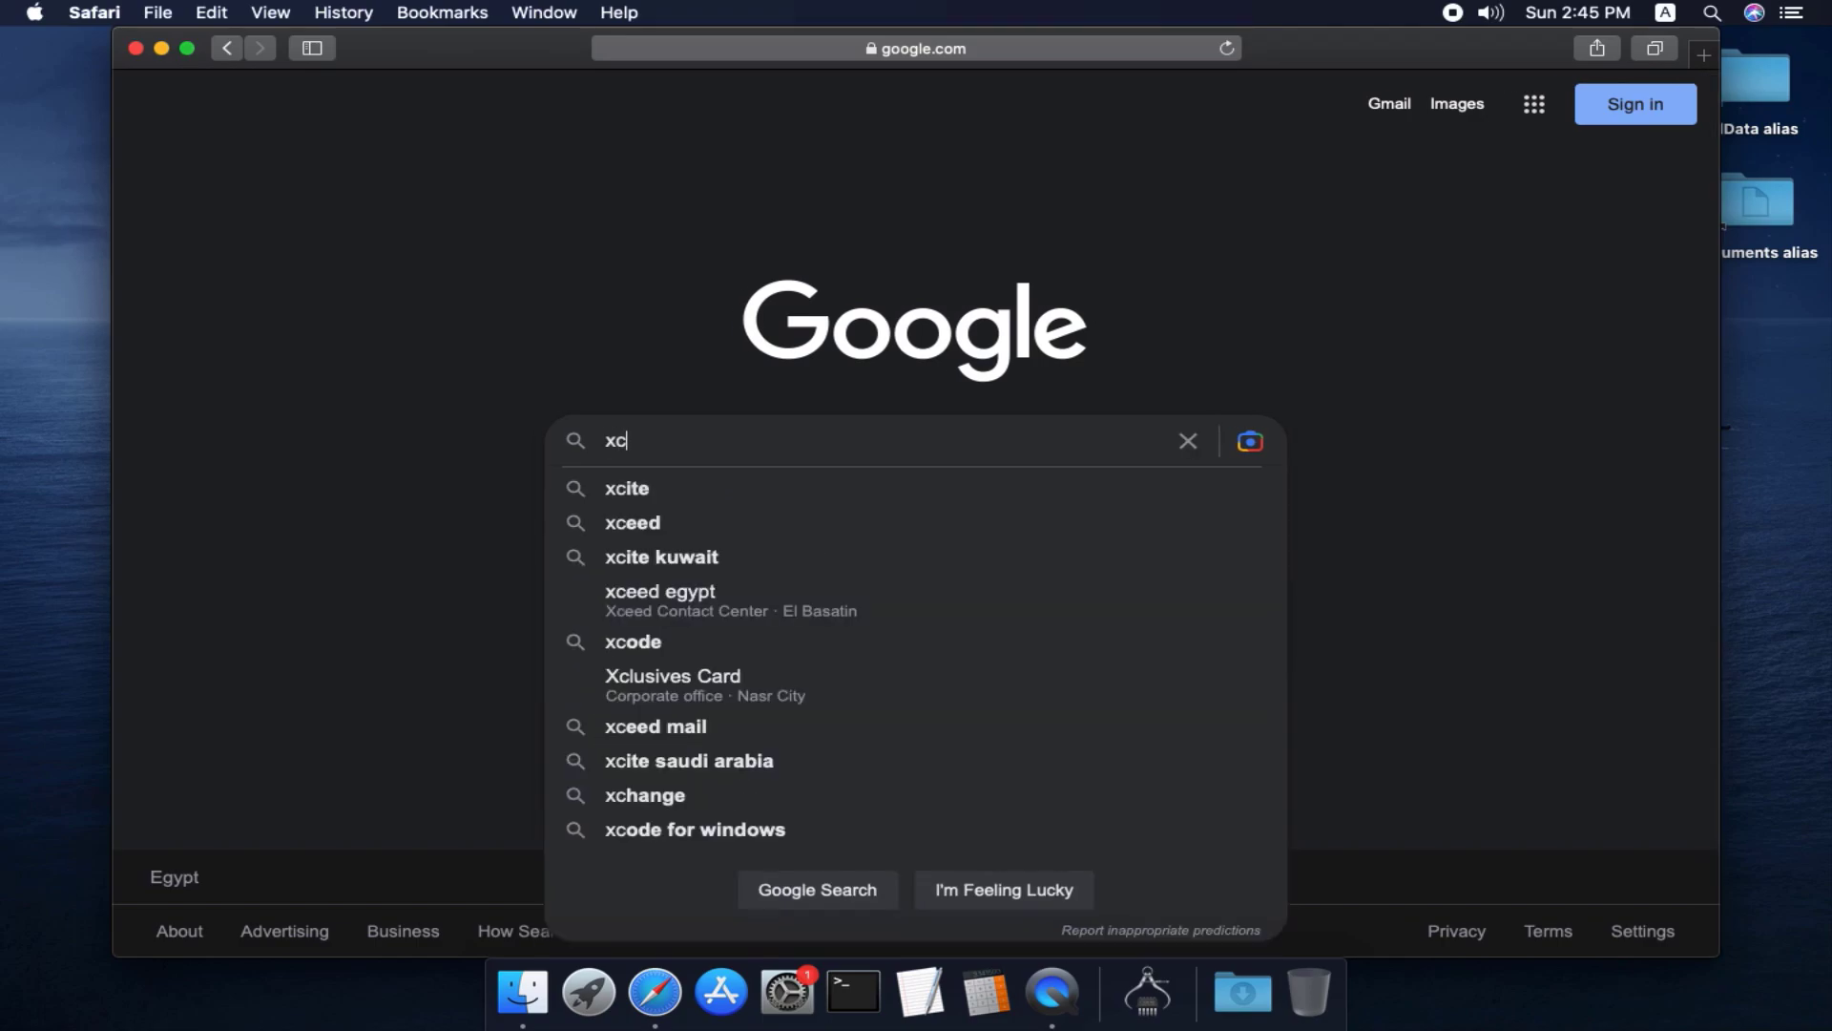
{"action": "type", "text": "ode v"}
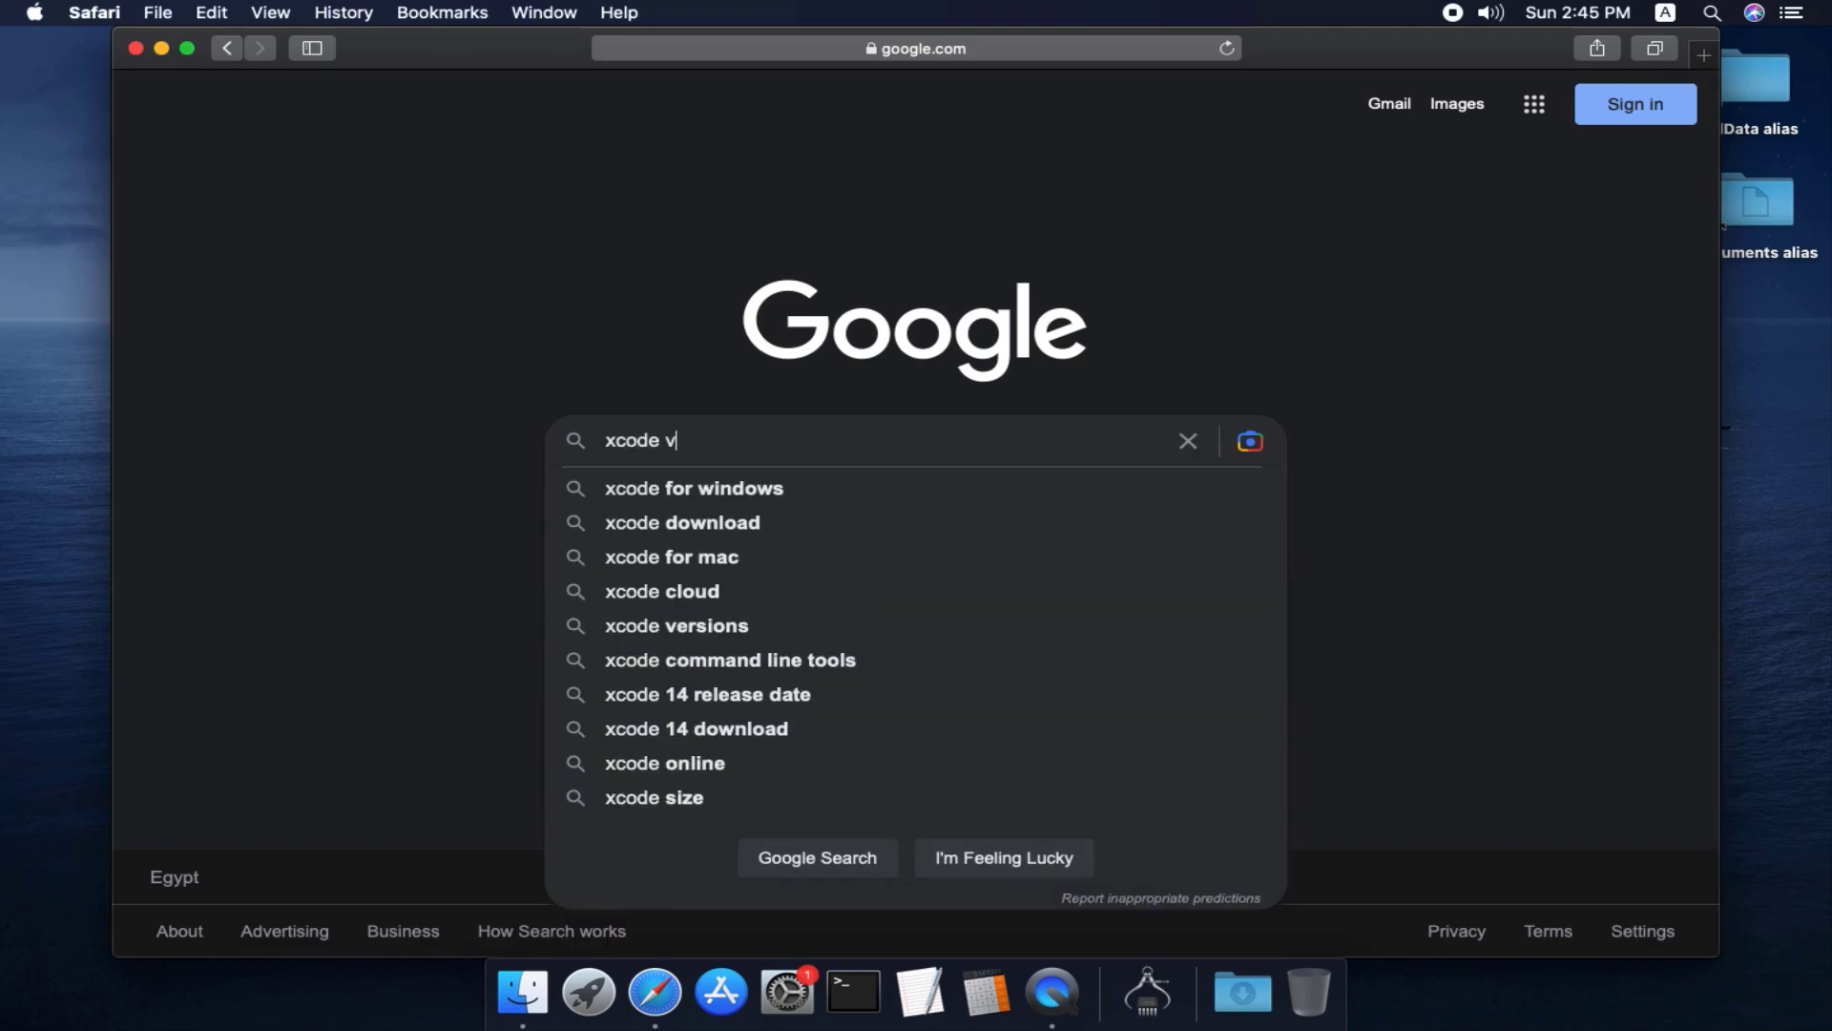
{"action": "type", "text": "ersions"}
{"action": "key", "text": "Return"}
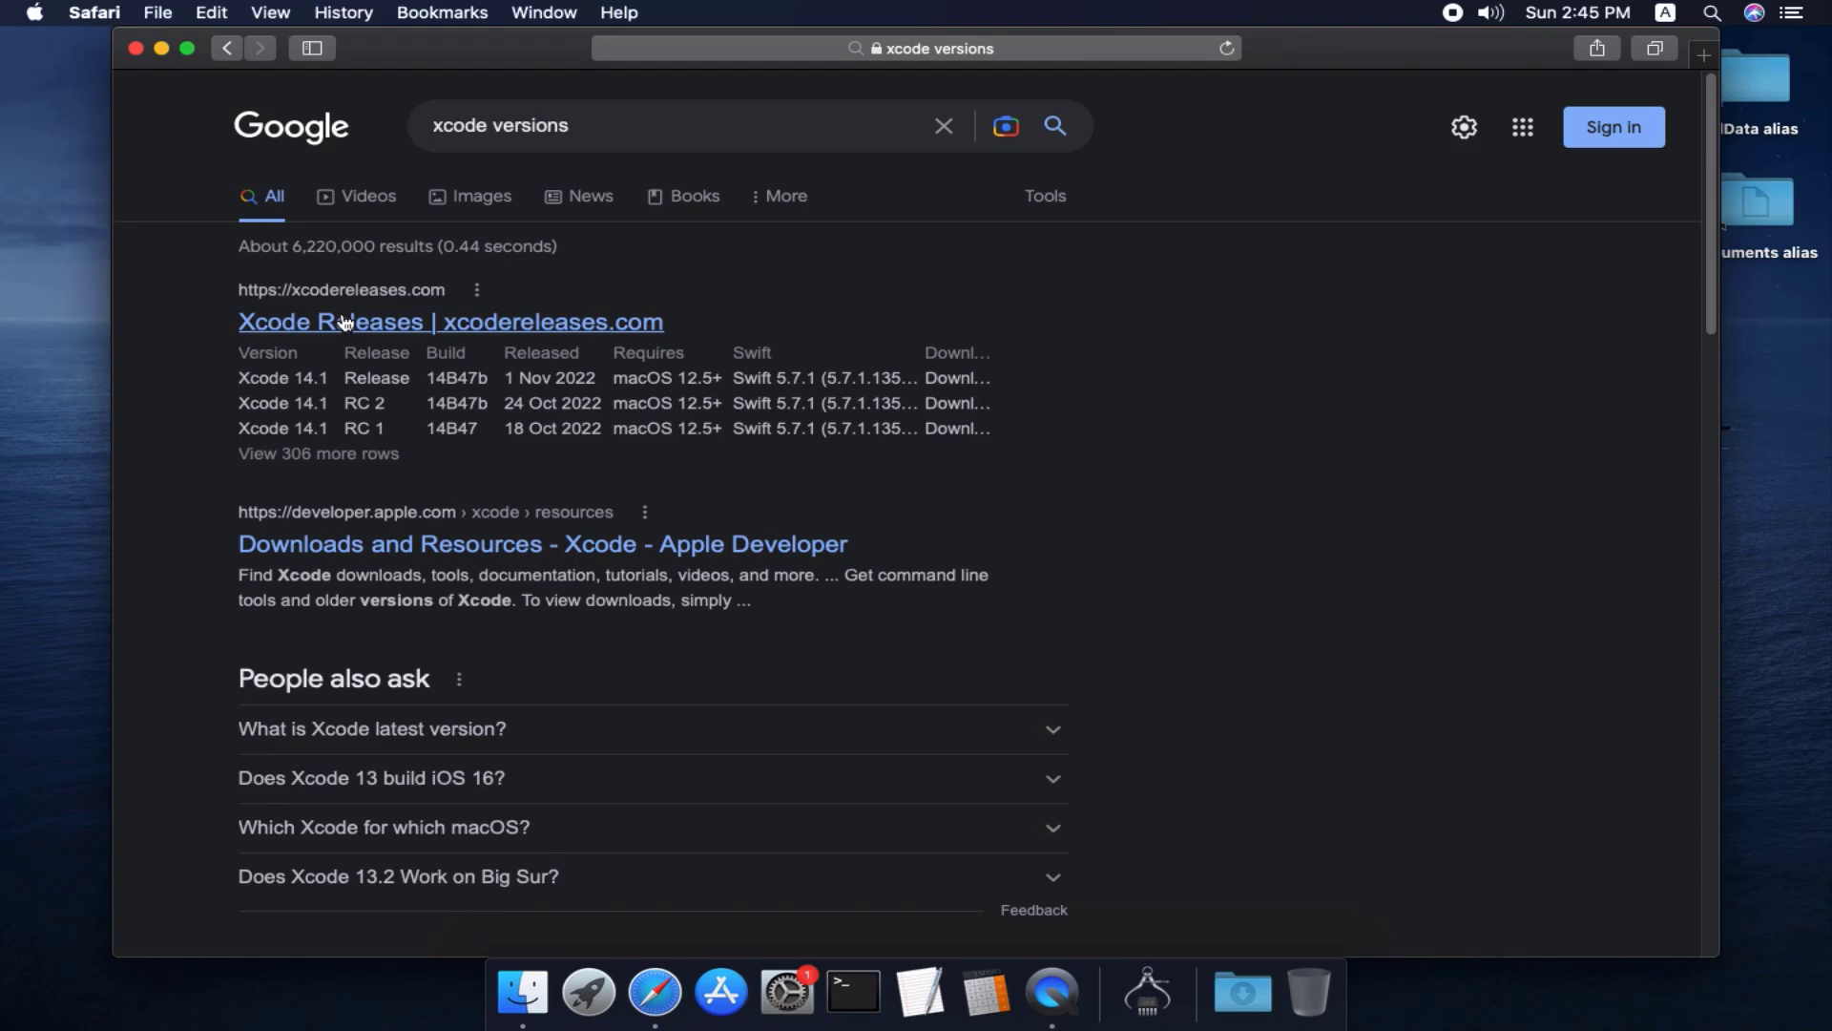
{"action": "left_click", "coordinate": [346, 322]}
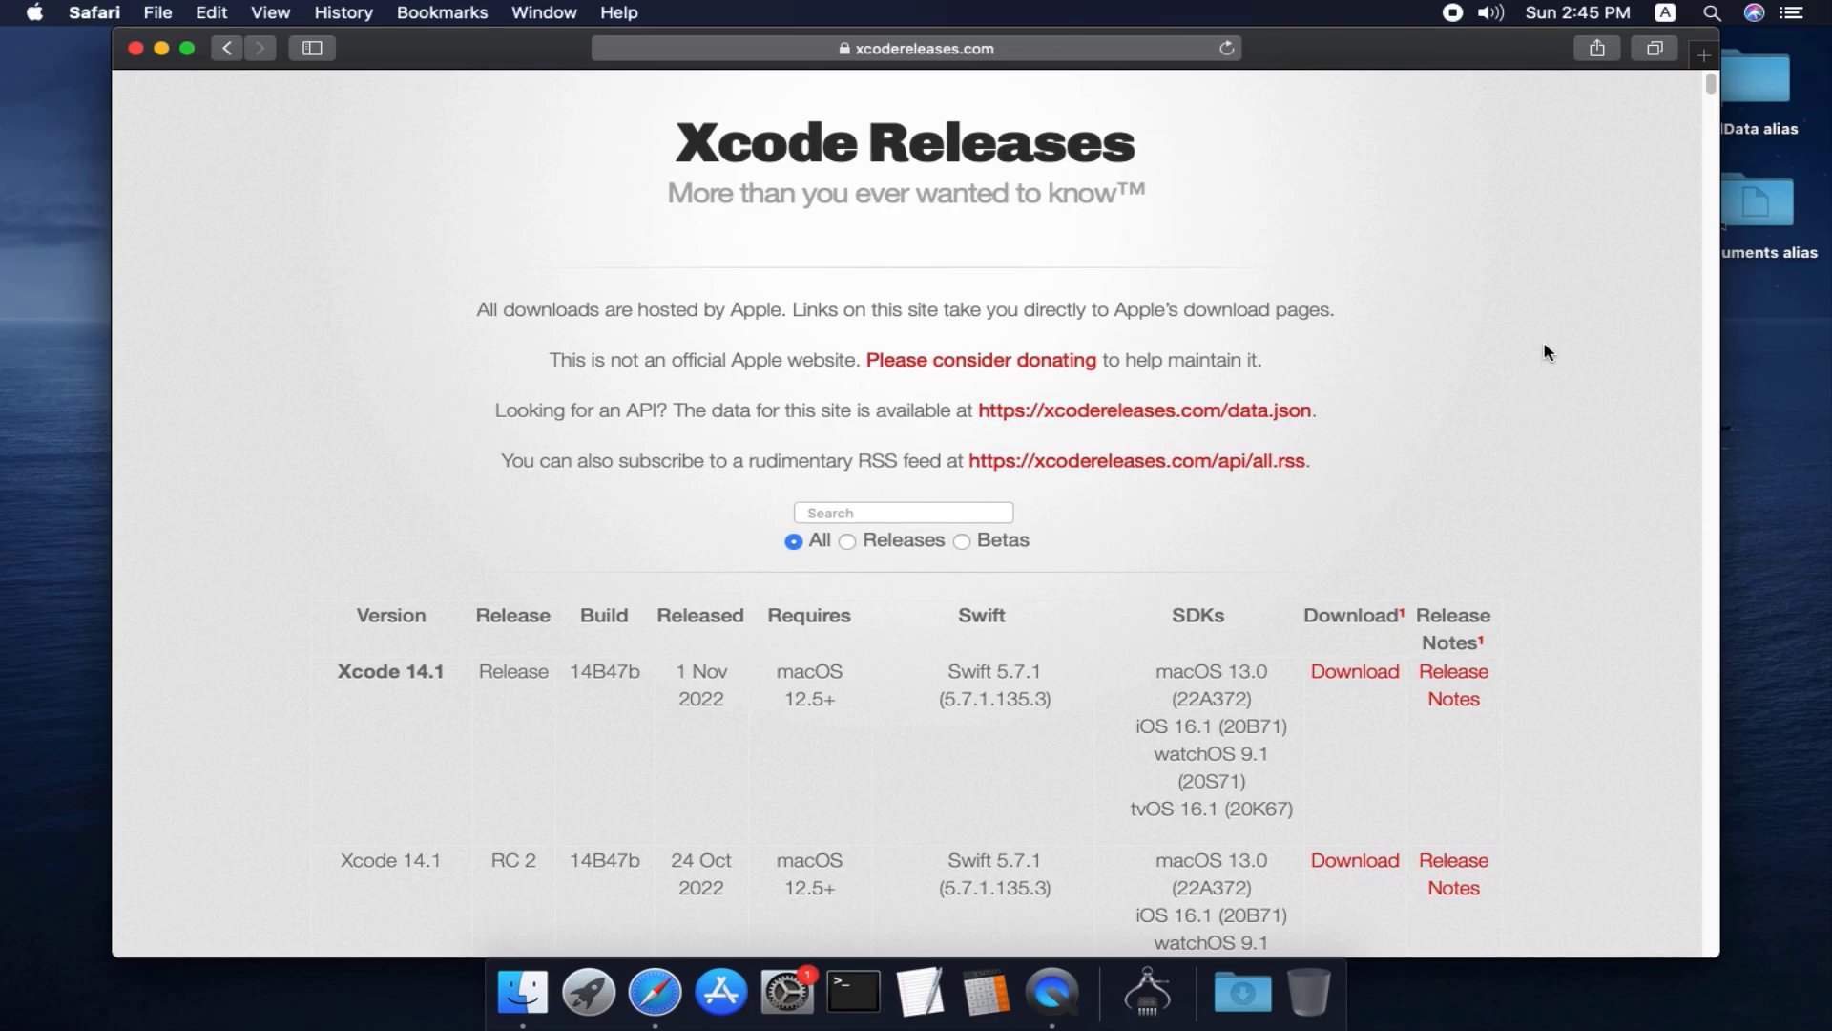
Examine the Xcode Releases table, comparing the version and required macOS of Xcode 14.1 with older releases.
{"action": "scroll", "coordinate": [1547, 352], "scroll_direction": "down", "scroll_amount": 20}
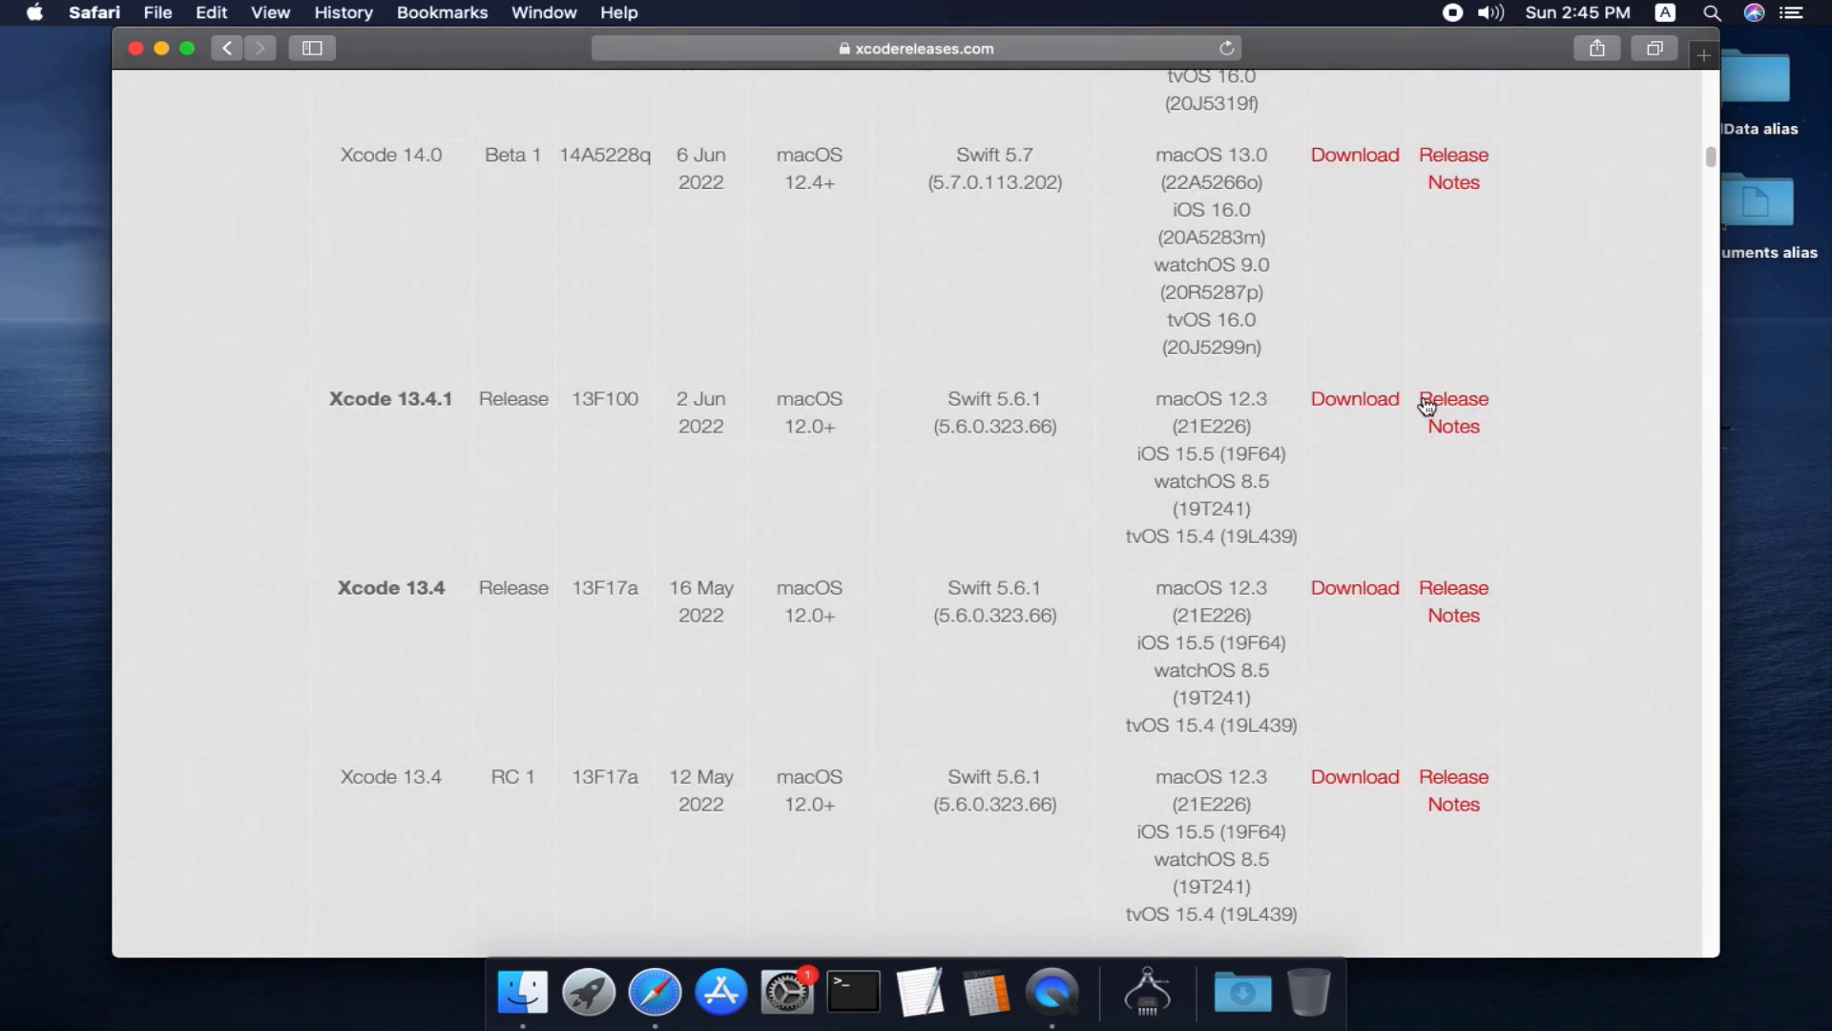
{"action": "scroll", "coordinate": [1427, 405], "scroll_direction": "up", "scroll_amount": 20}
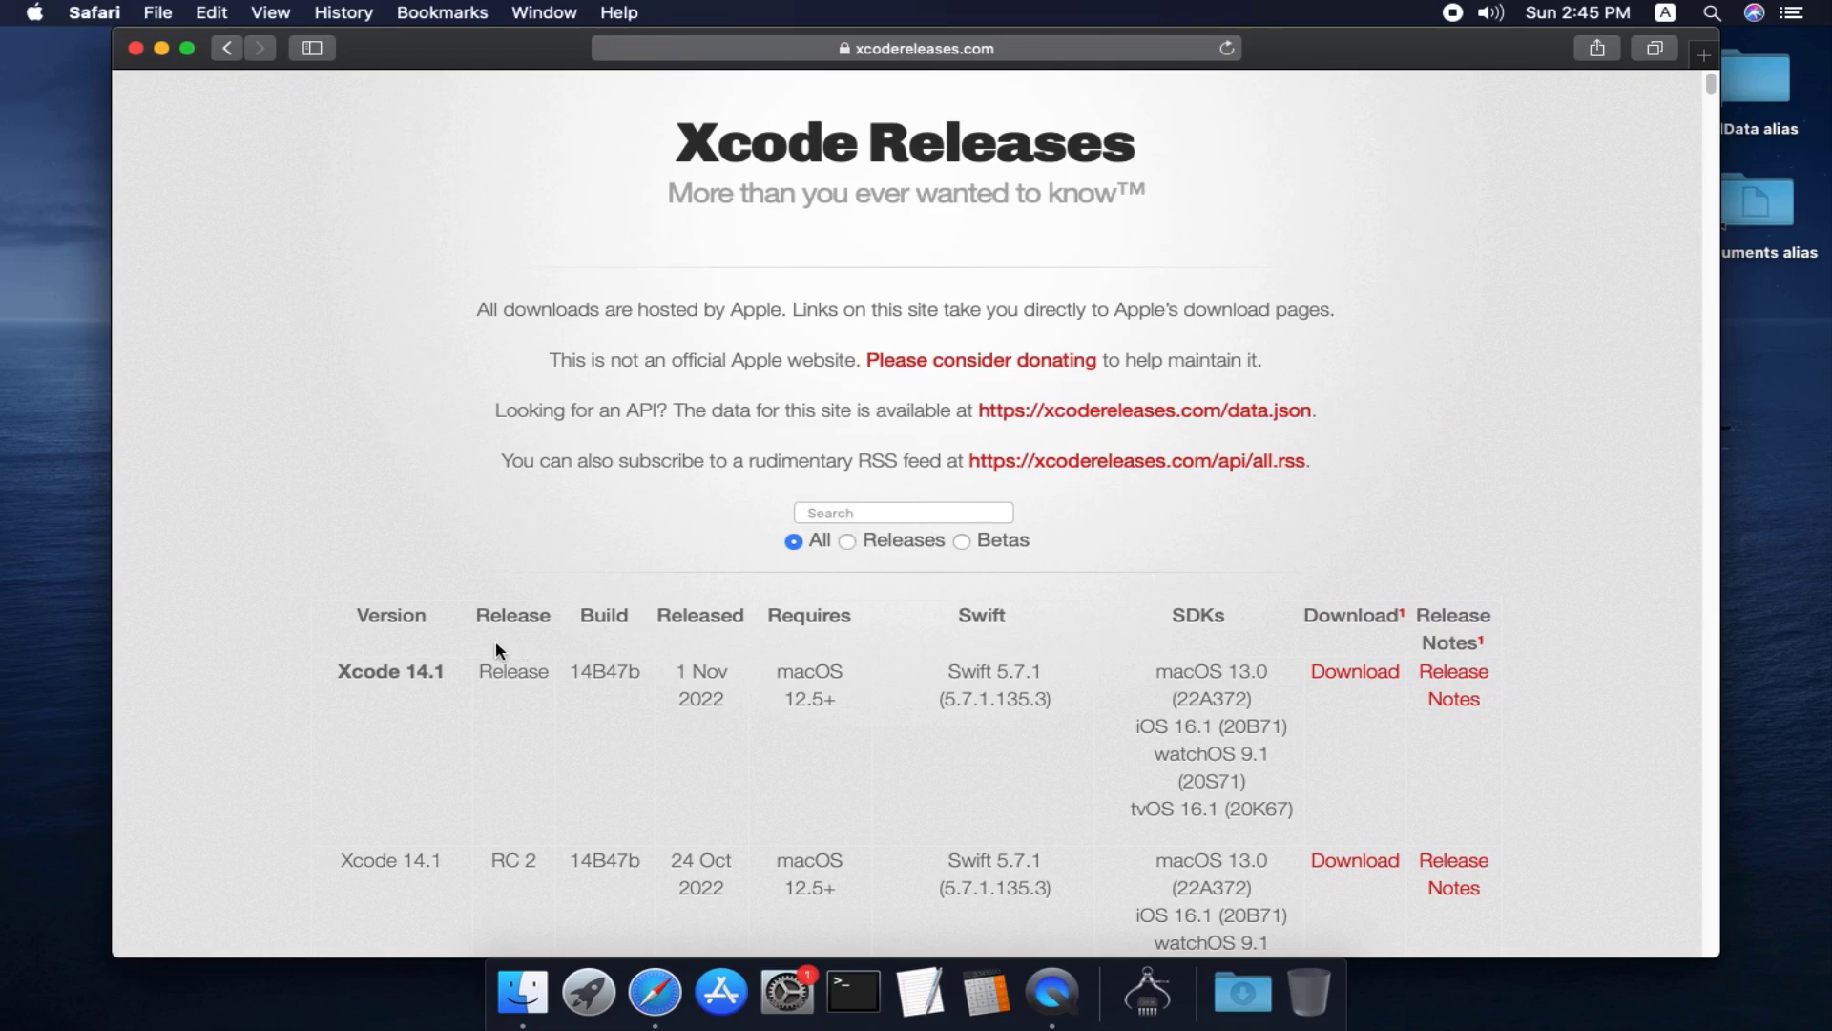
{"action": "left_click_drag", "start_coordinate": [442, 665], "coordinate": [276, 673]}
{"action": "left_click", "coordinate": [521, 674]}
{"action": "left_click_drag", "start_coordinate": [826, 701], "coordinate": [778, 679]}
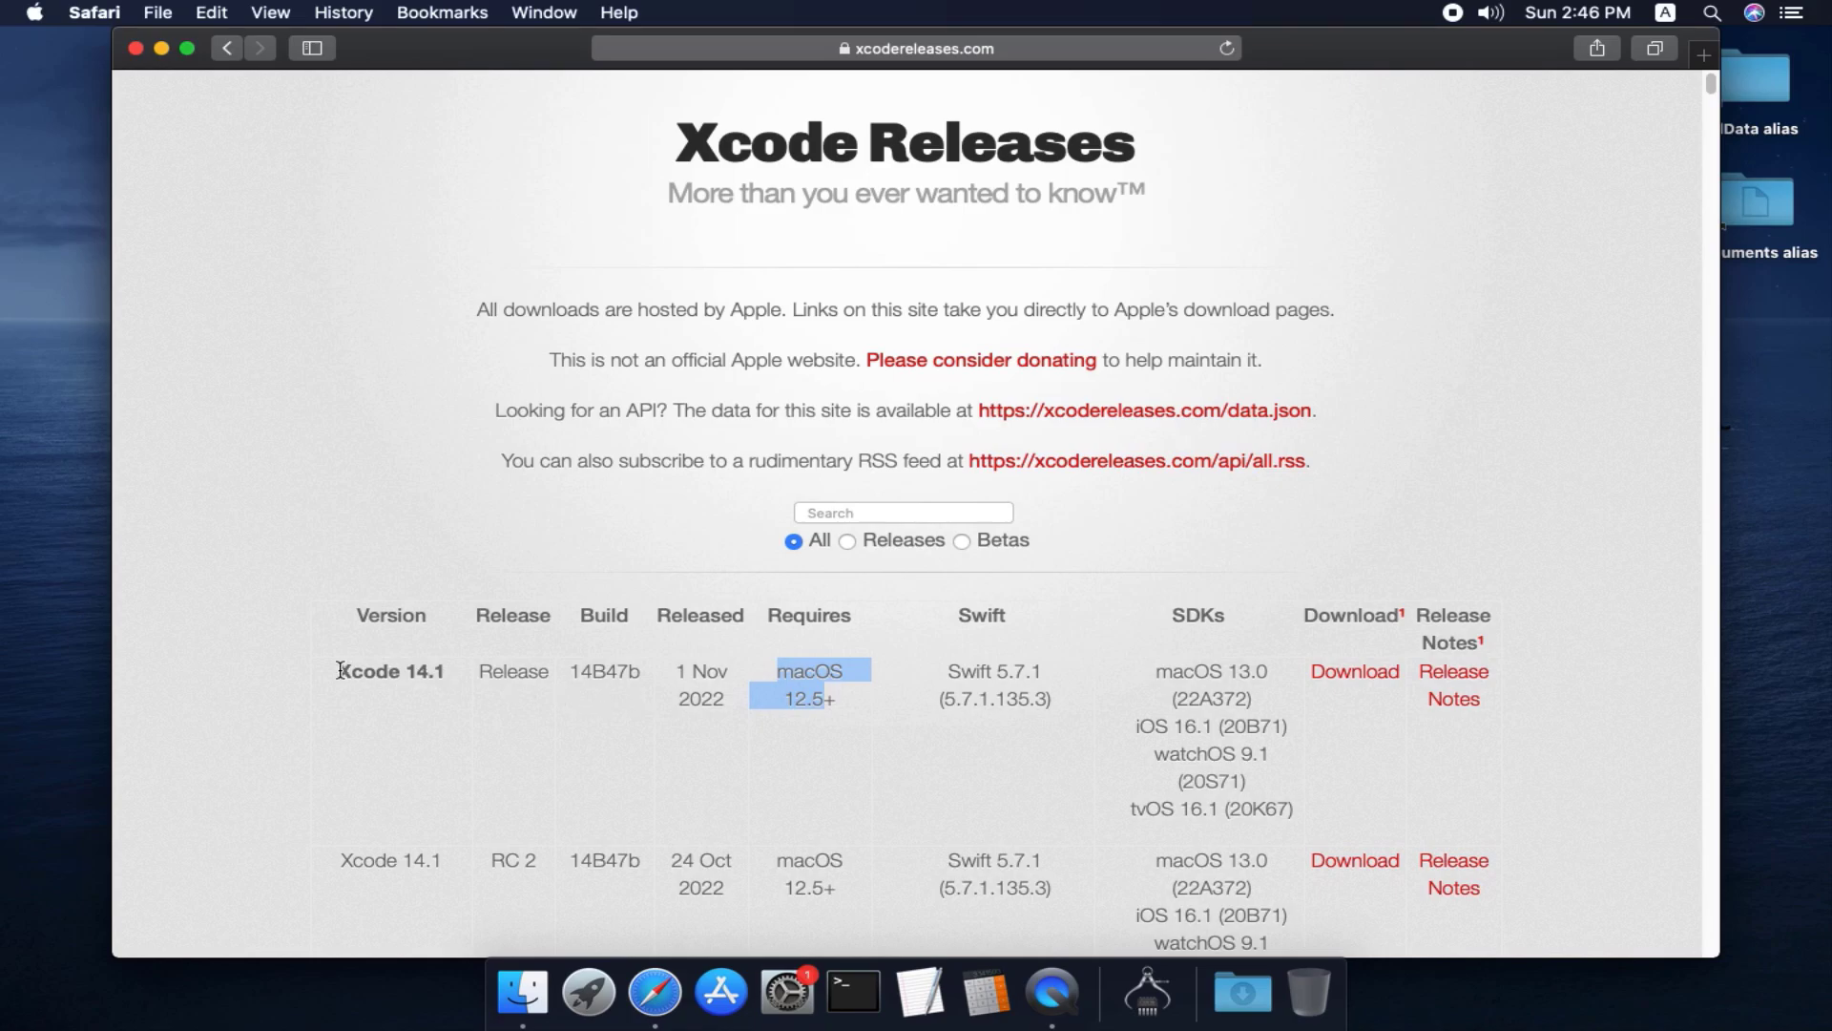
{"action": "left_click_drag", "start_coordinate": [341, 670], "coordinate": [462, 672]}
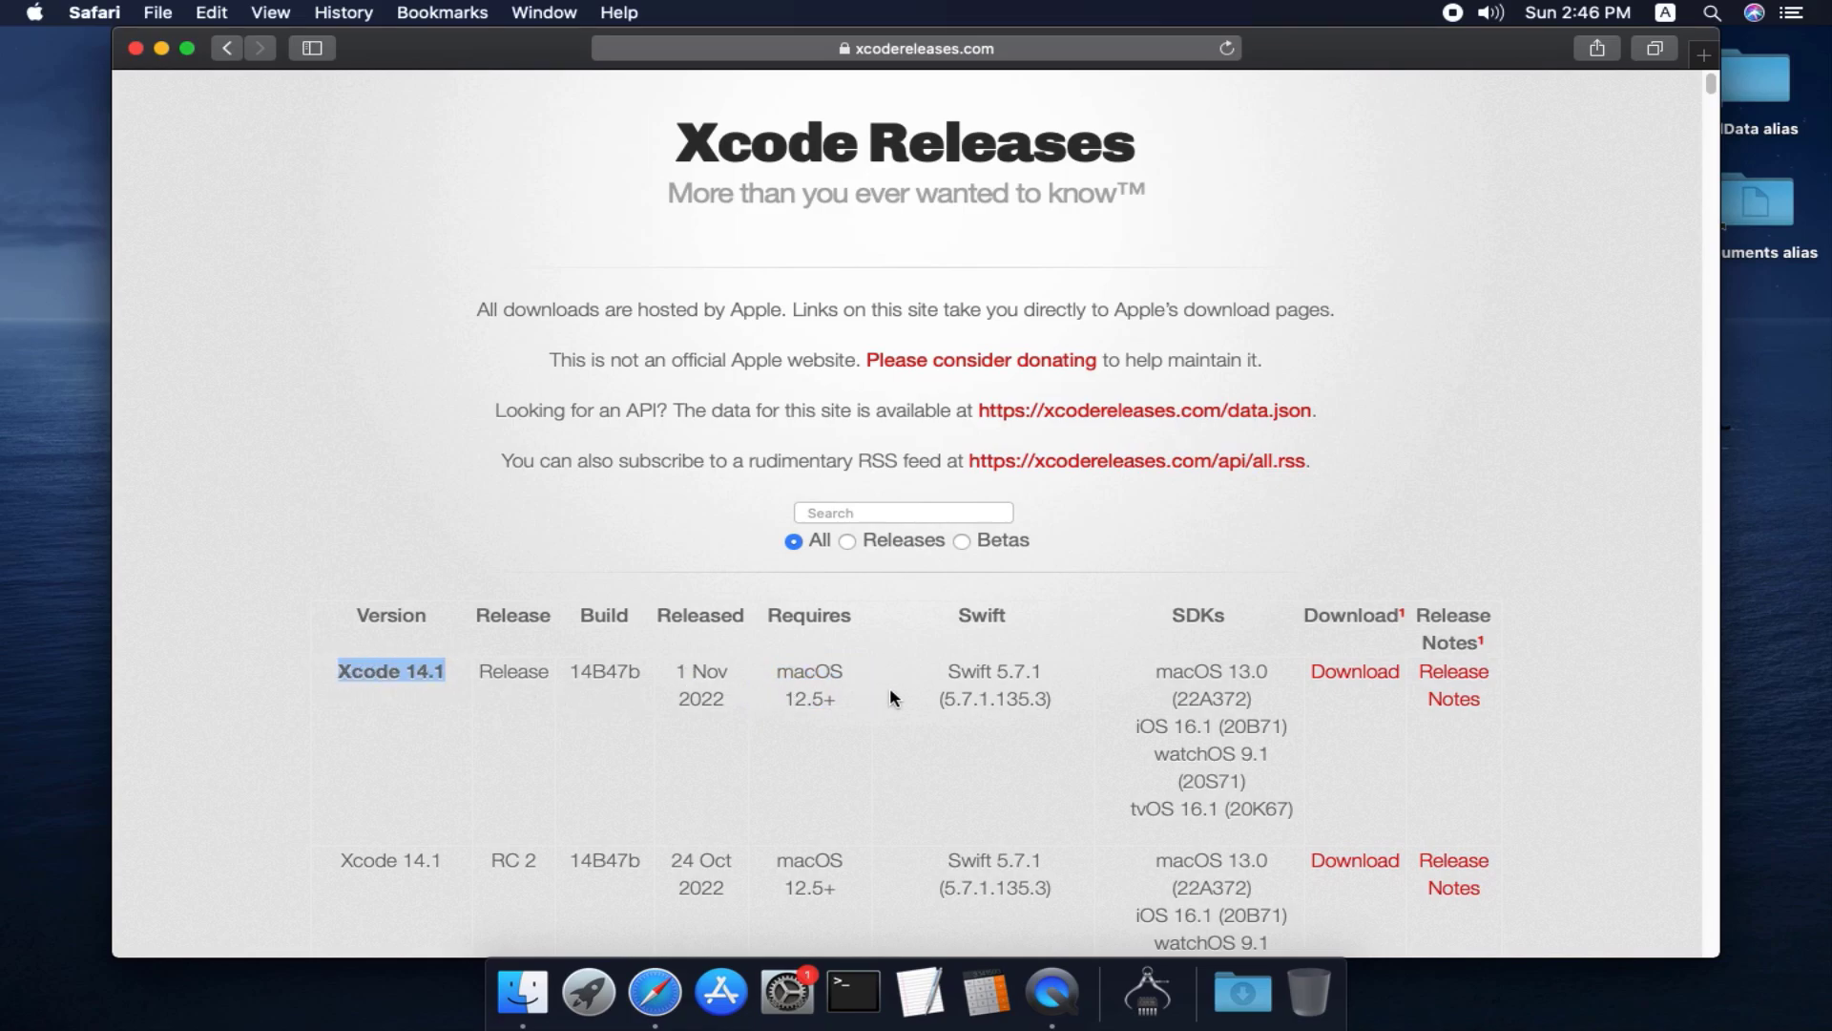
{"action": "scroll", "coordinate": [890, 695], "scroll_direction": "down", "scroll_amount": 20}
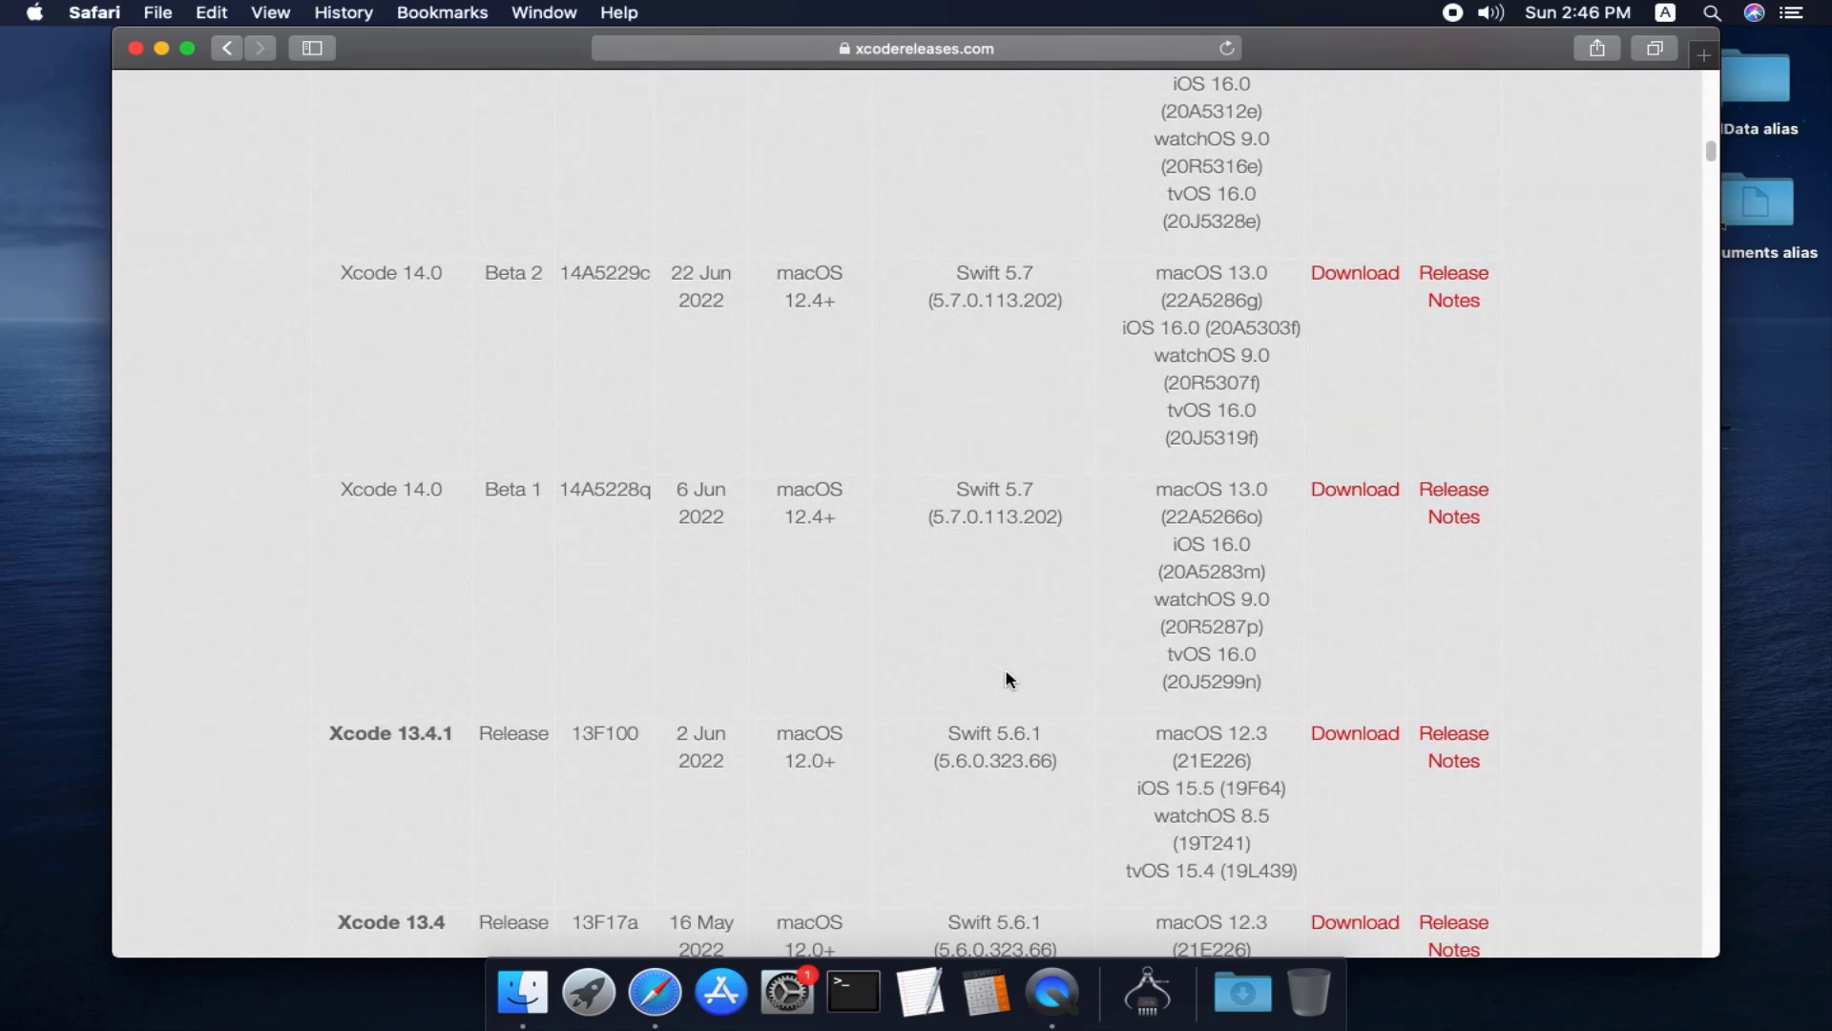
{"action": "scroll", "coordinate": [1006, 680], "scroll_direction": "down", "scroll_amount": 20}
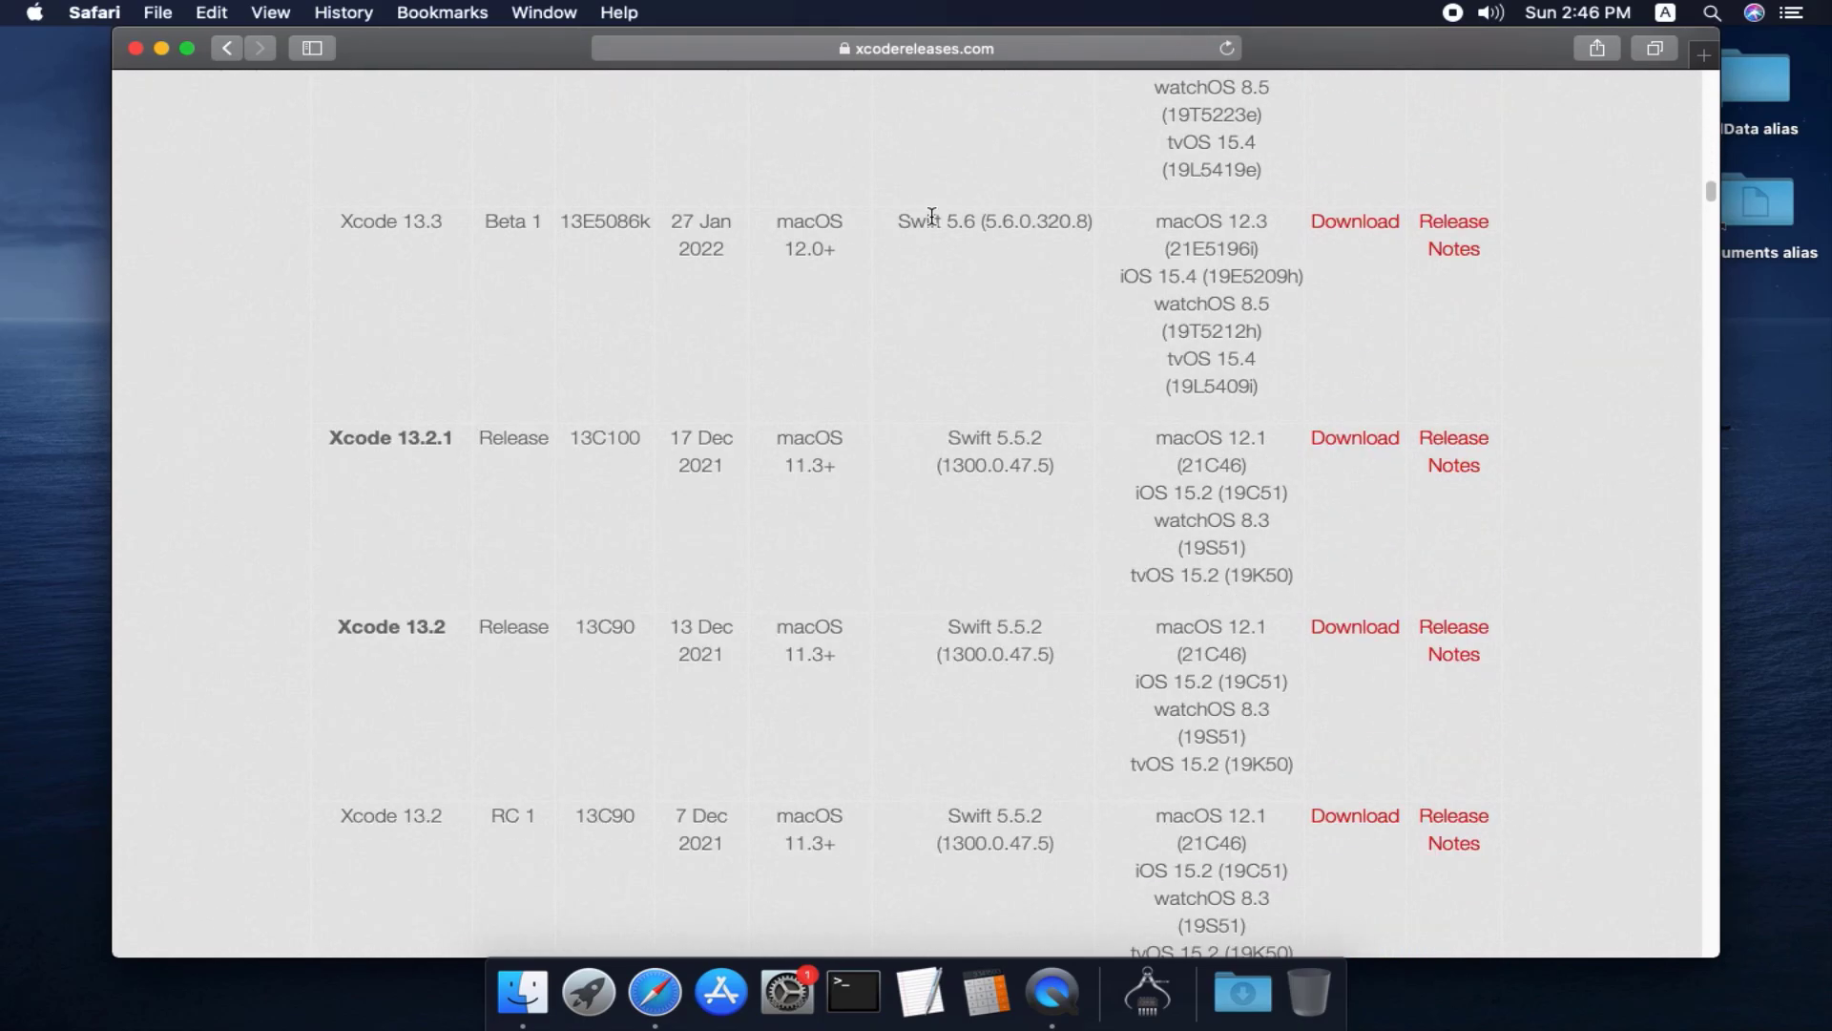
Check the installed macOS version in About This Mac and close the information window.
{"action": "left_click", "coordinate": [34, 13]}
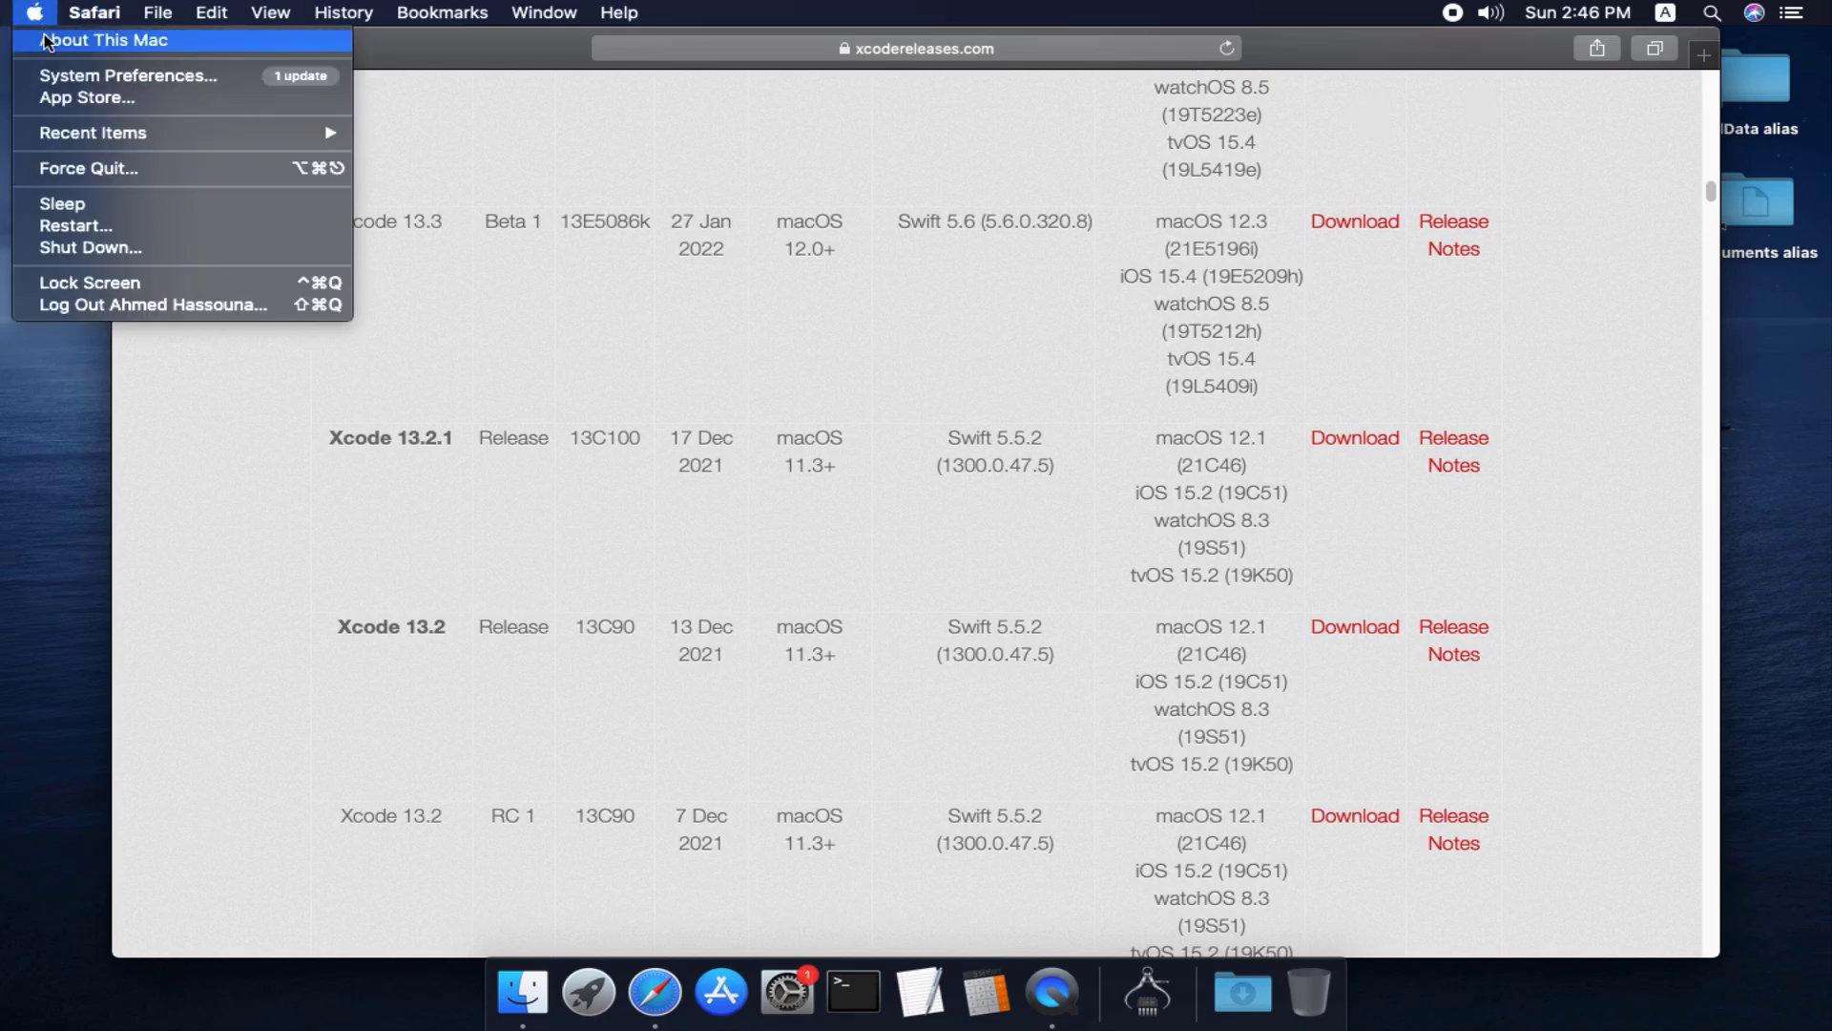
{"action": "left_click", "coordinate": [47, 40]}
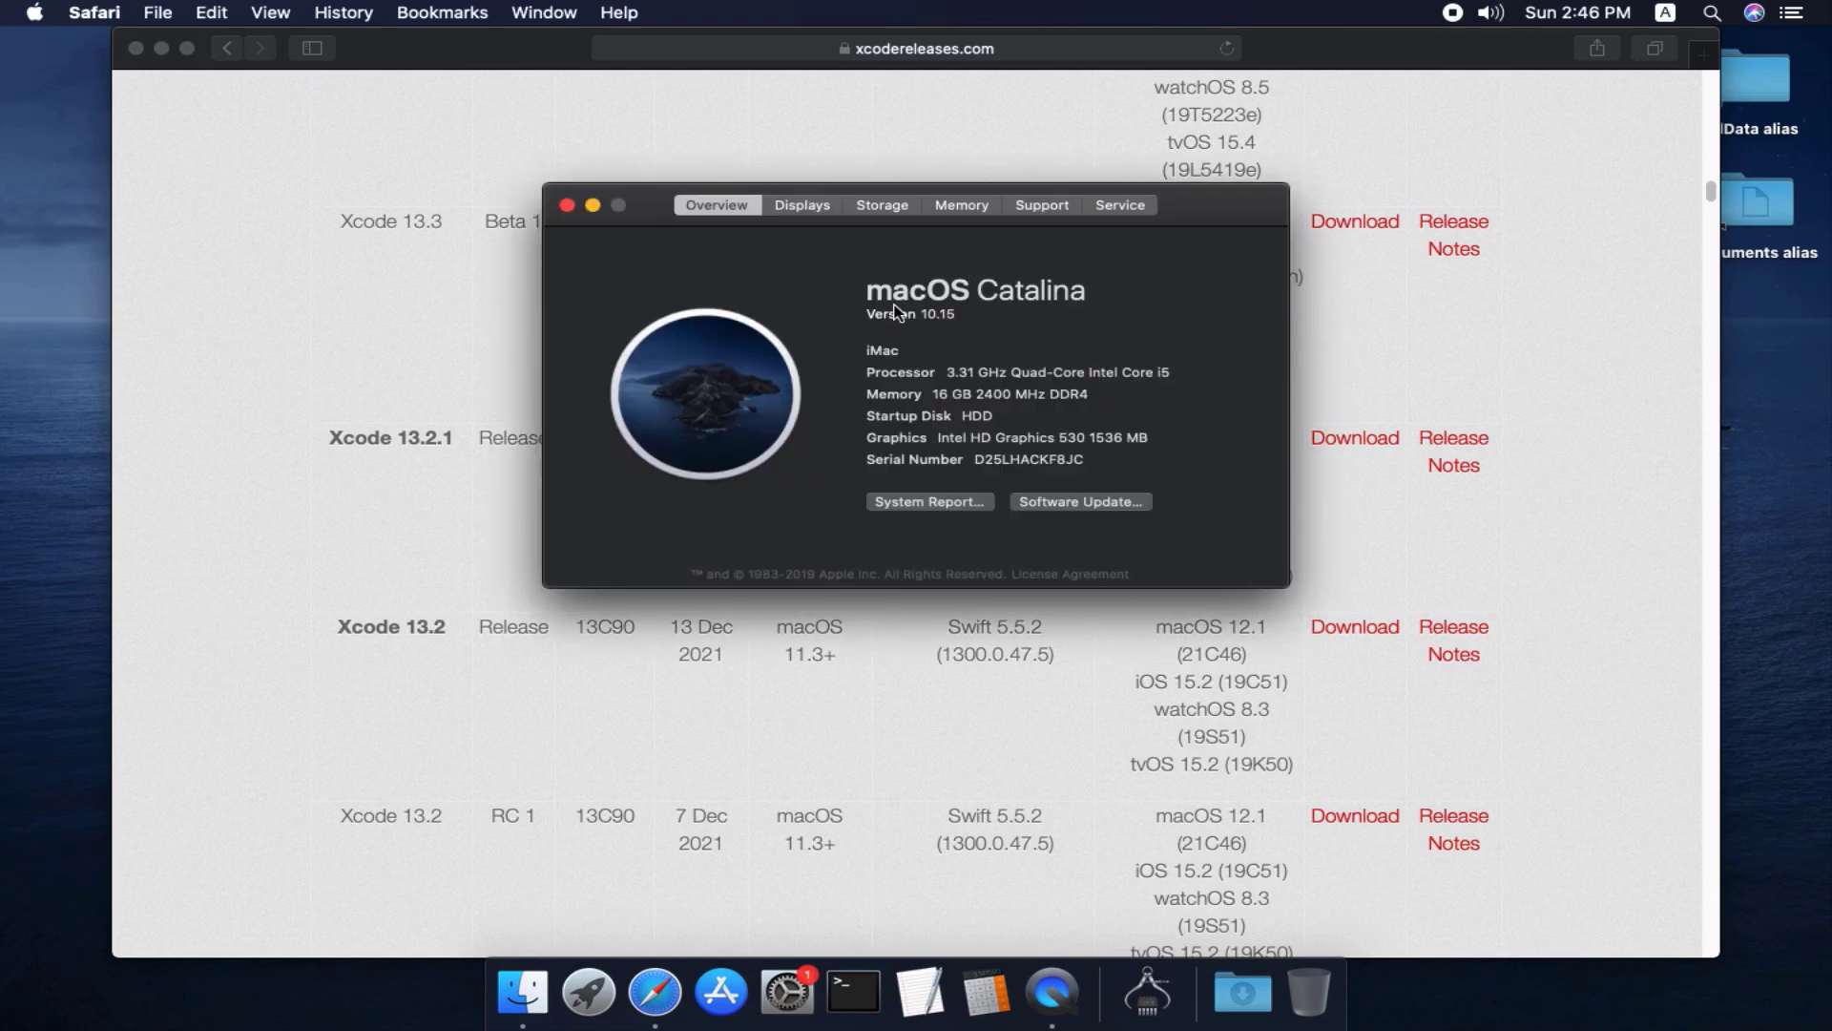
{"action": "left_click_drag", "start_coordinate": [930, 315], "coordinate": [979, 320]}
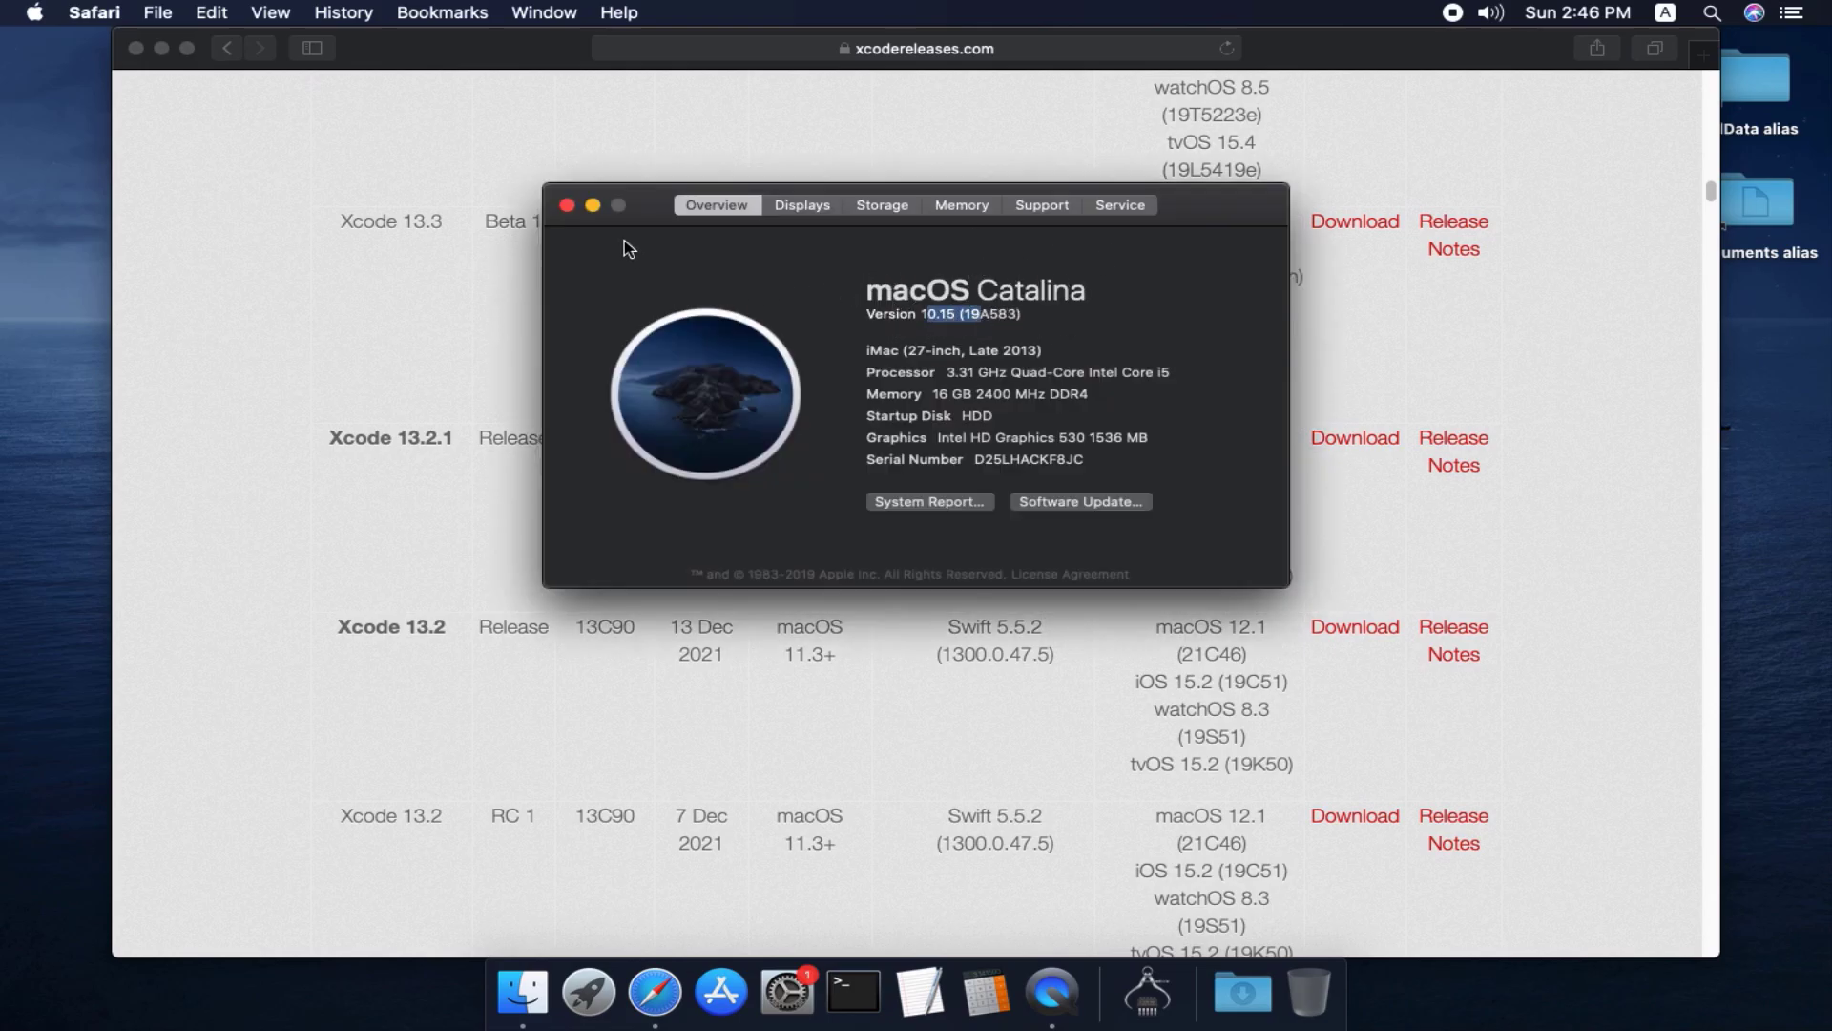
{"action": "left_click", "coordinate": [567, 206]}
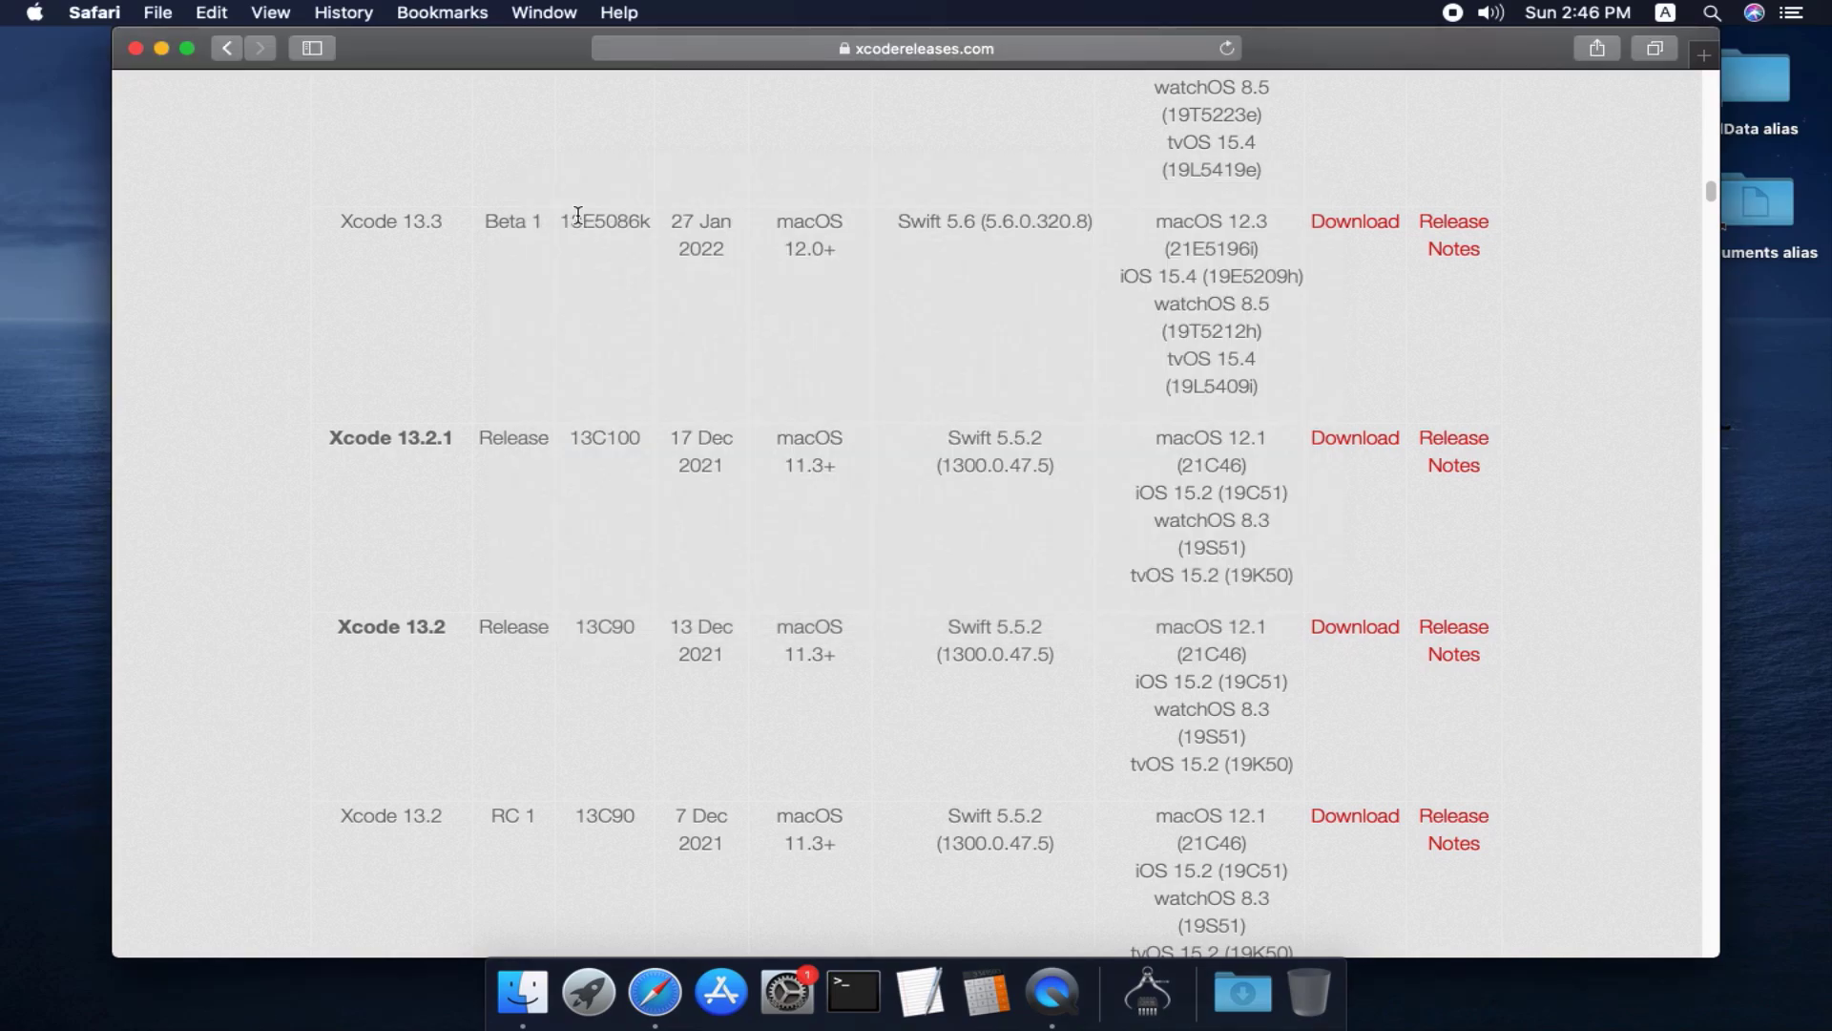
Look through the older Xcode 13, 12 and 11 releases for macOS requirements compatible with this Mac, and return to the start of the page.
{"action": "scroll", "coordinate": [885, 525], "scroll_direction": "down", "scroll_amount": 15}
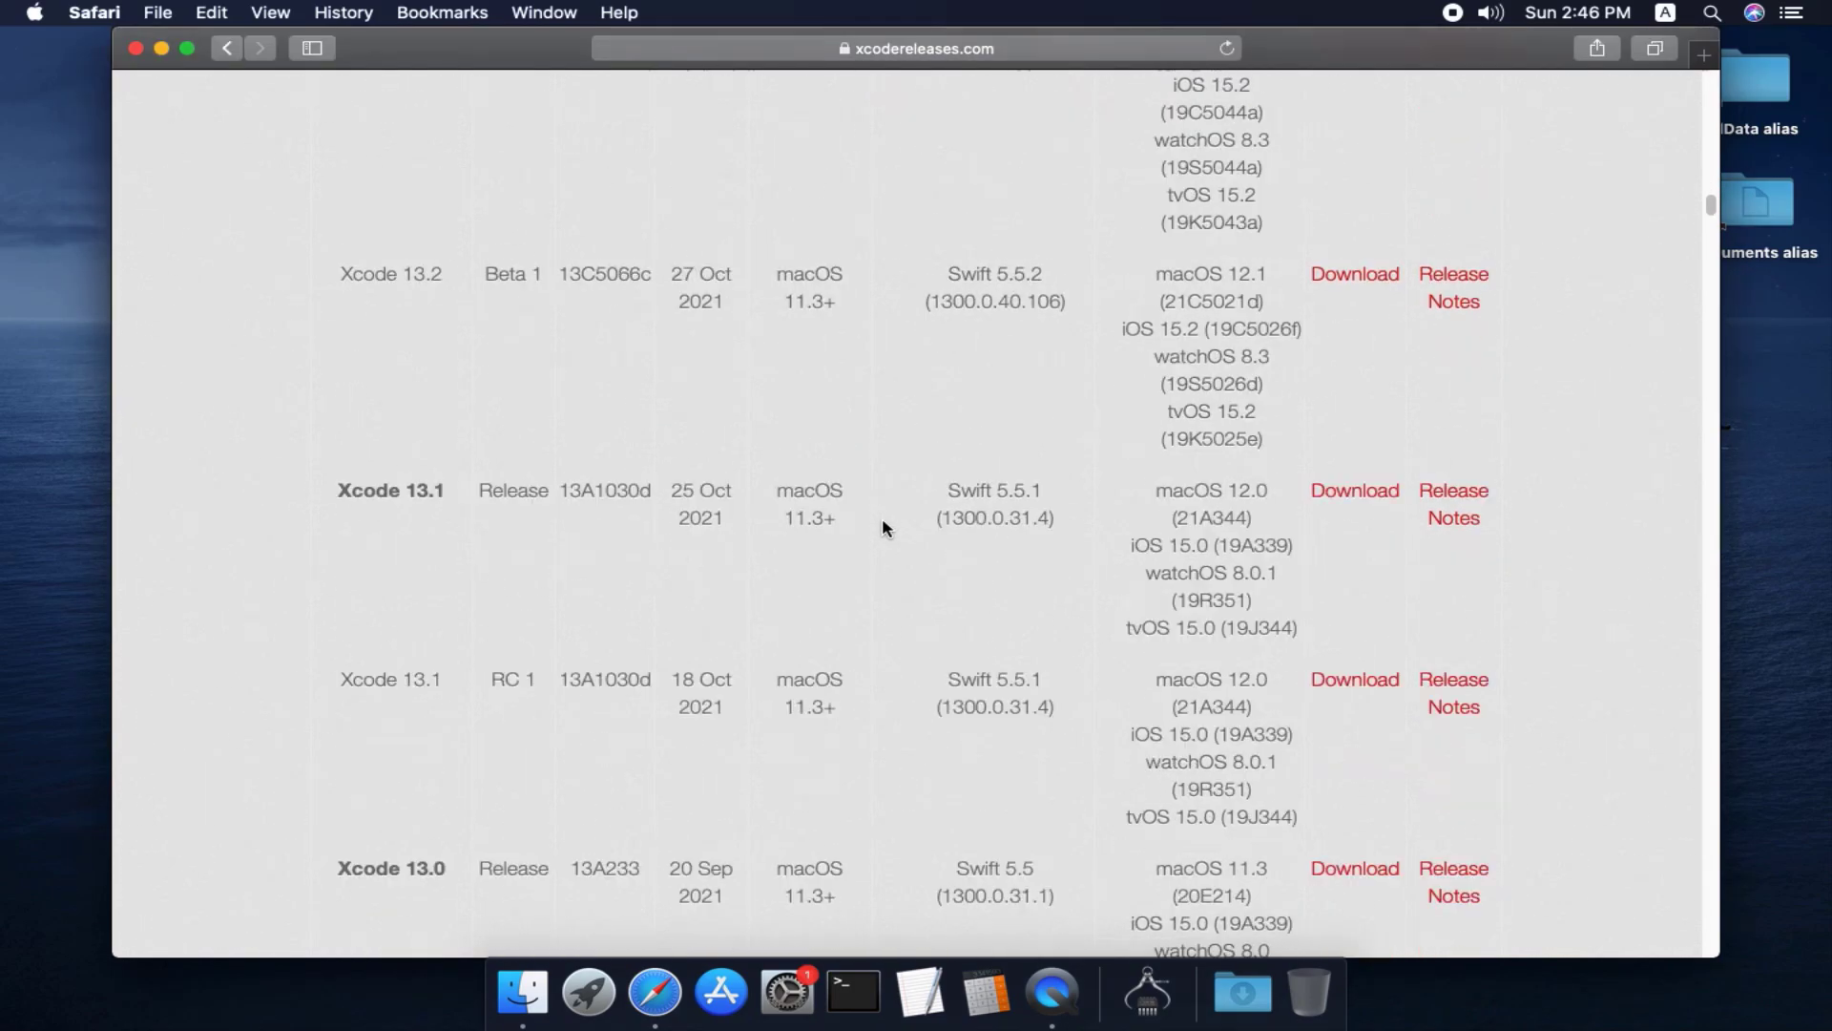
{"action": "scroll", "coordinate": [884, 523], "scroll_direction": "down", "scroll_amount": 15}
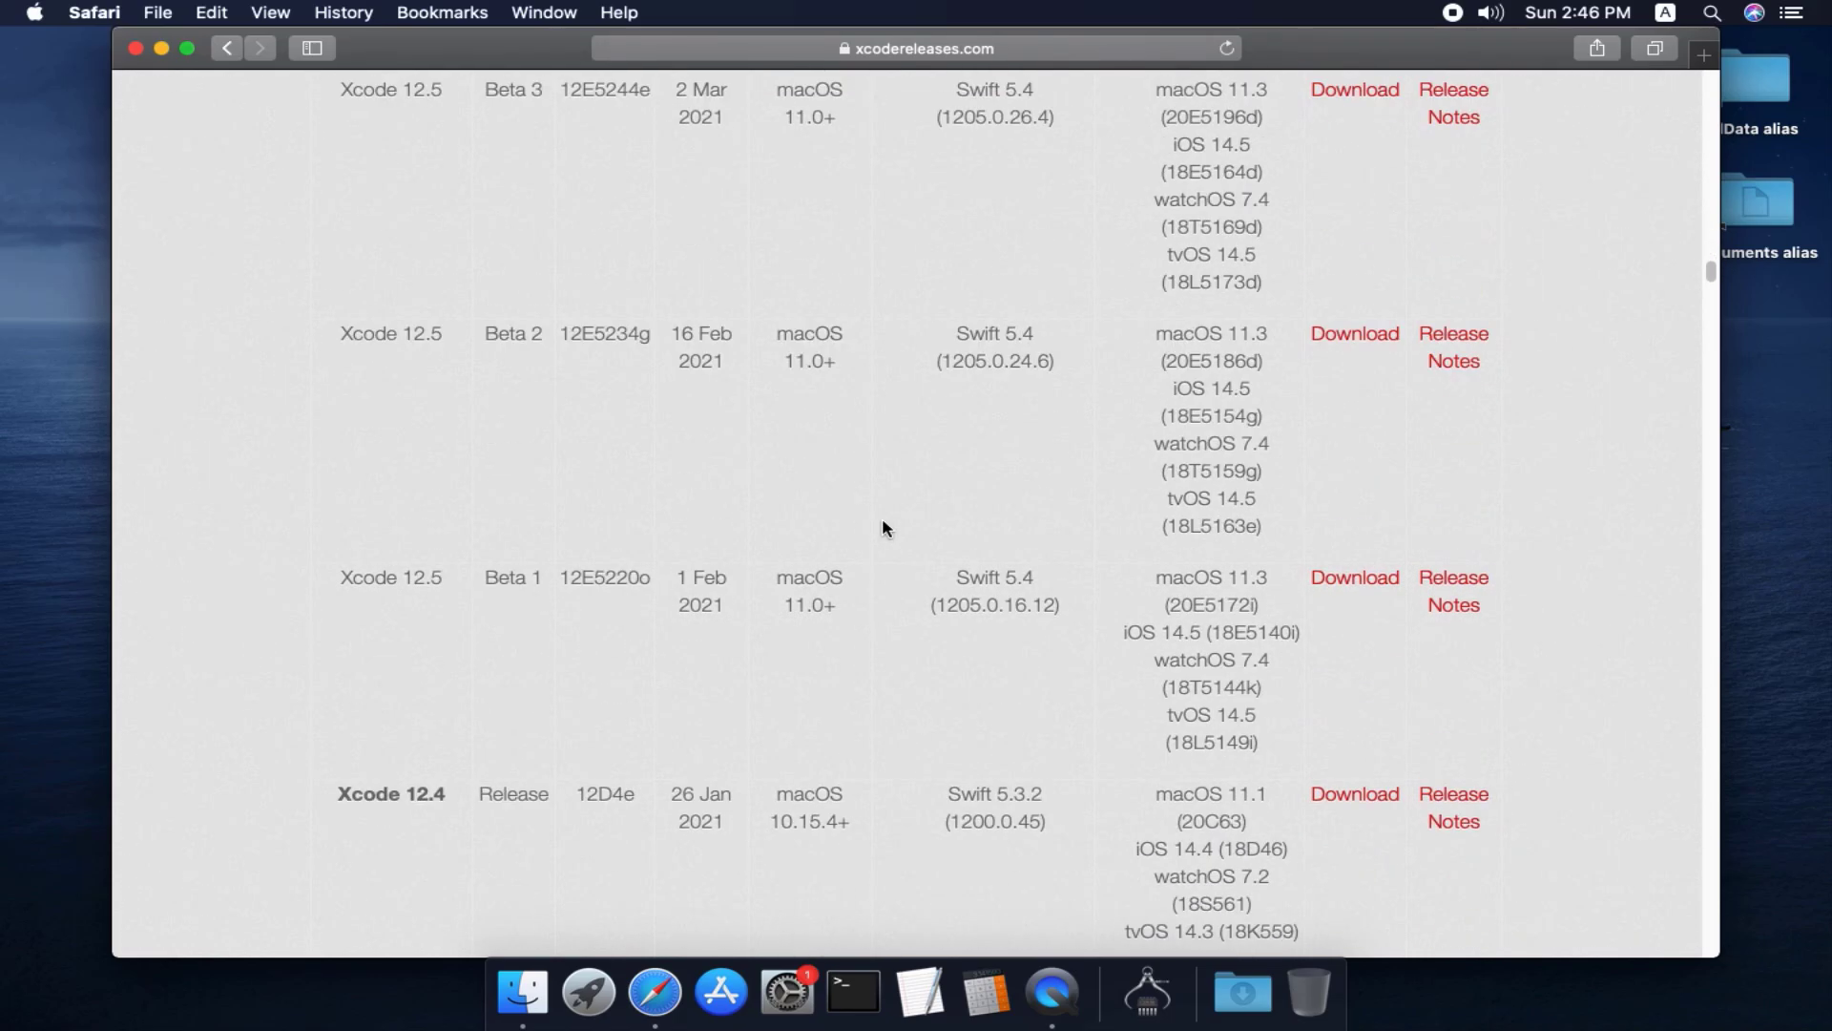
{"action": "left_click", "coordinate": [797, 578]}
{"action": "left_click_drag", "start_coordinate": [796, 578], "coordinate": [817, 578]}
{"action": "scroll", "coordinate": [854, 598], "scroll_direction": "down", "scroll_amount": 10}
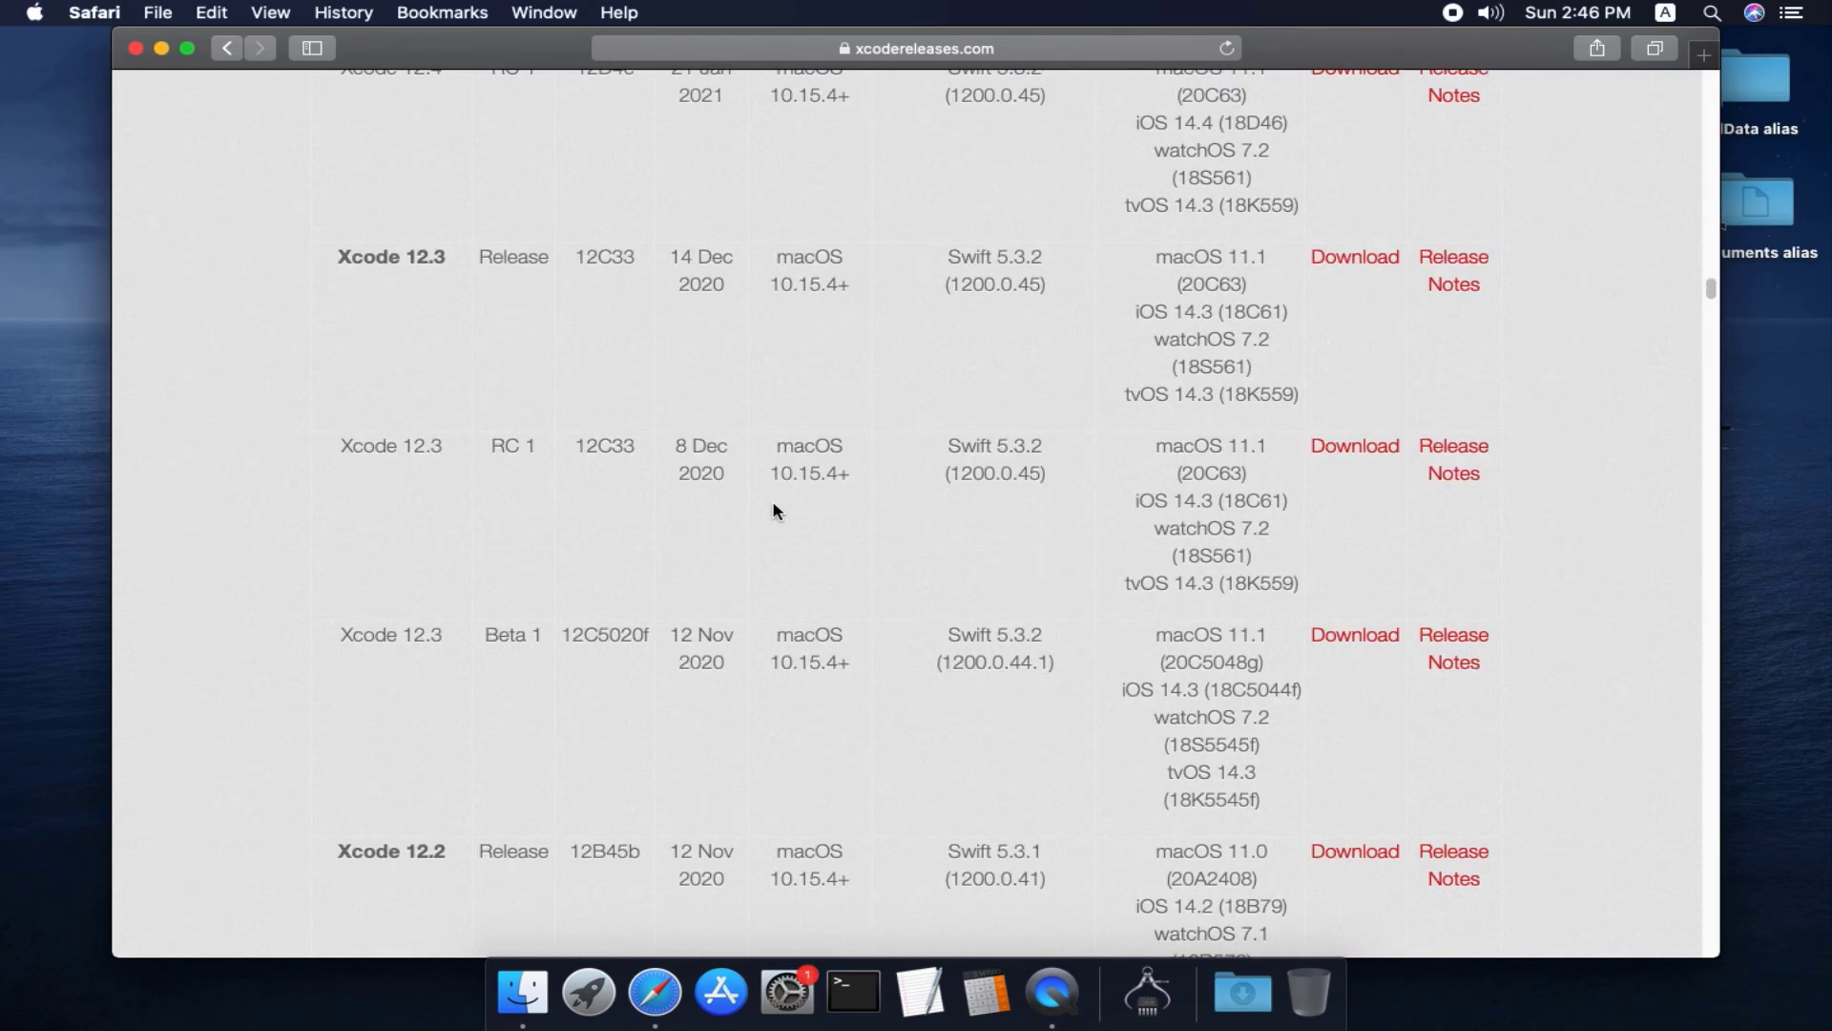
{"action": "left_click_drag", "start_coordinate": [780, 449], "coordinate": [826, 465]}
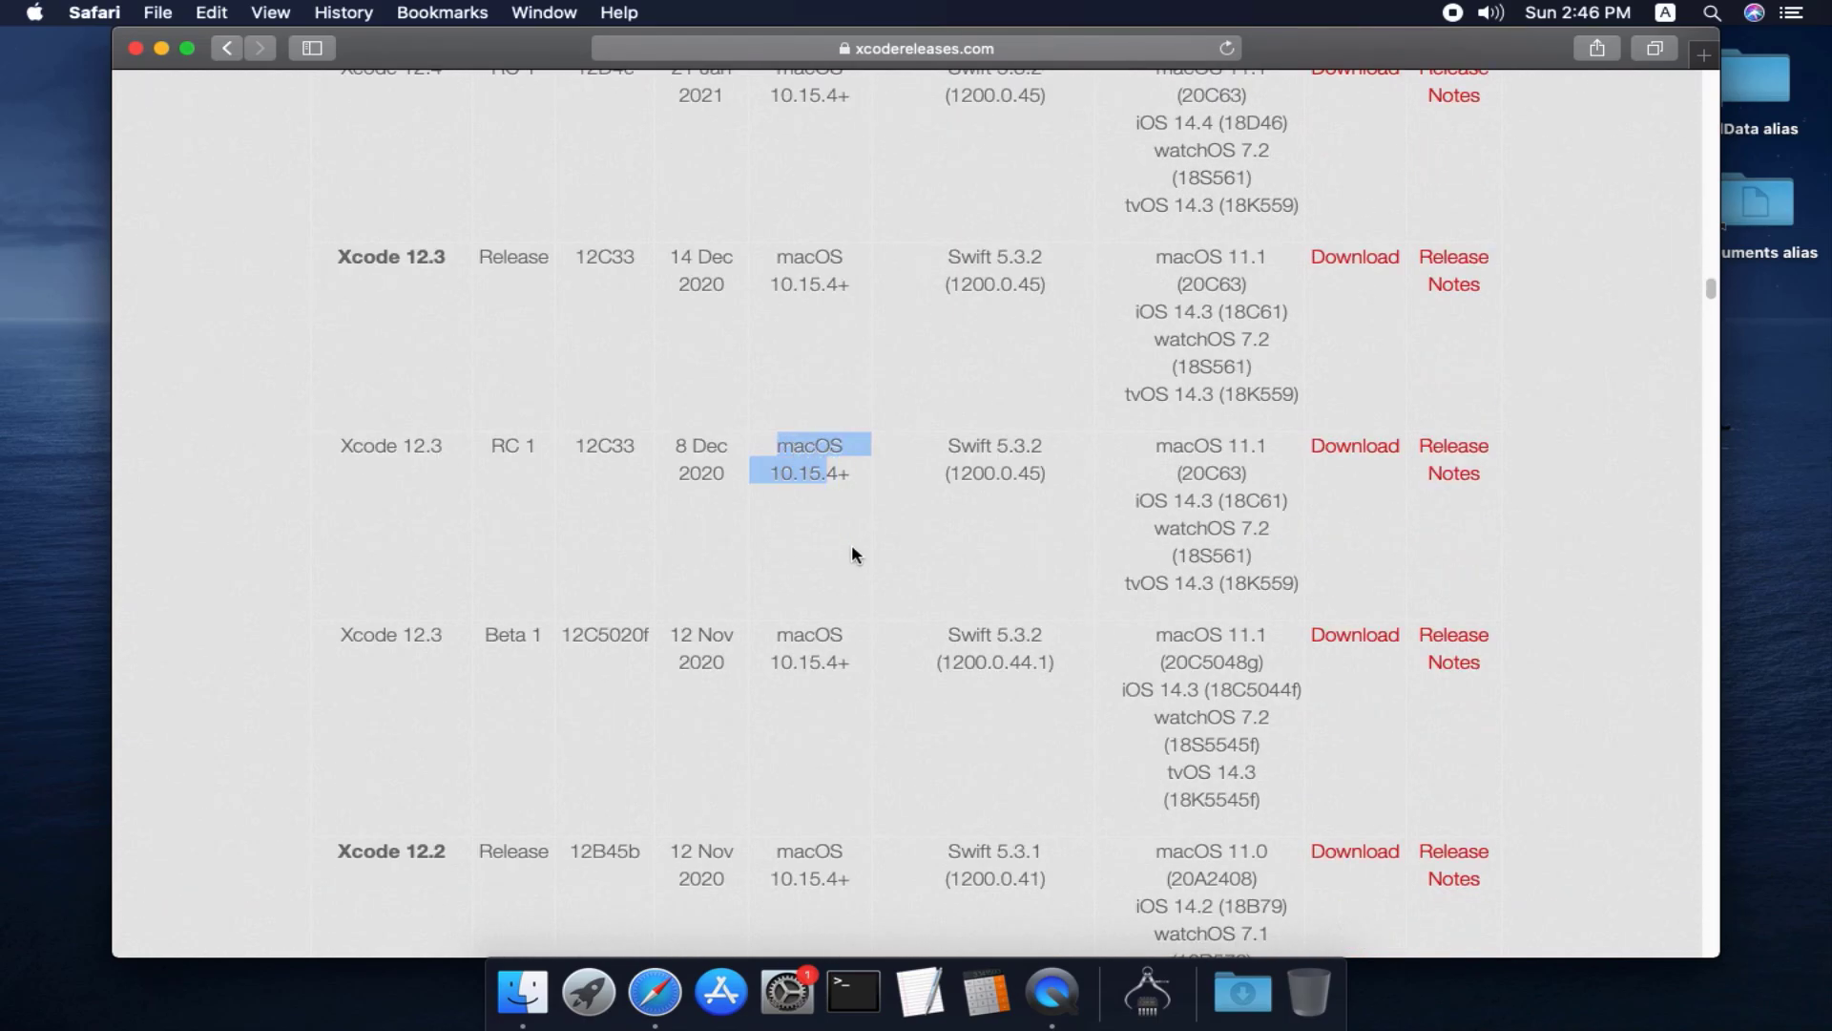
{"action": "scroll", "coordinate": [906, 586], "scroll_direction": "down", "scroll_amount": 15}
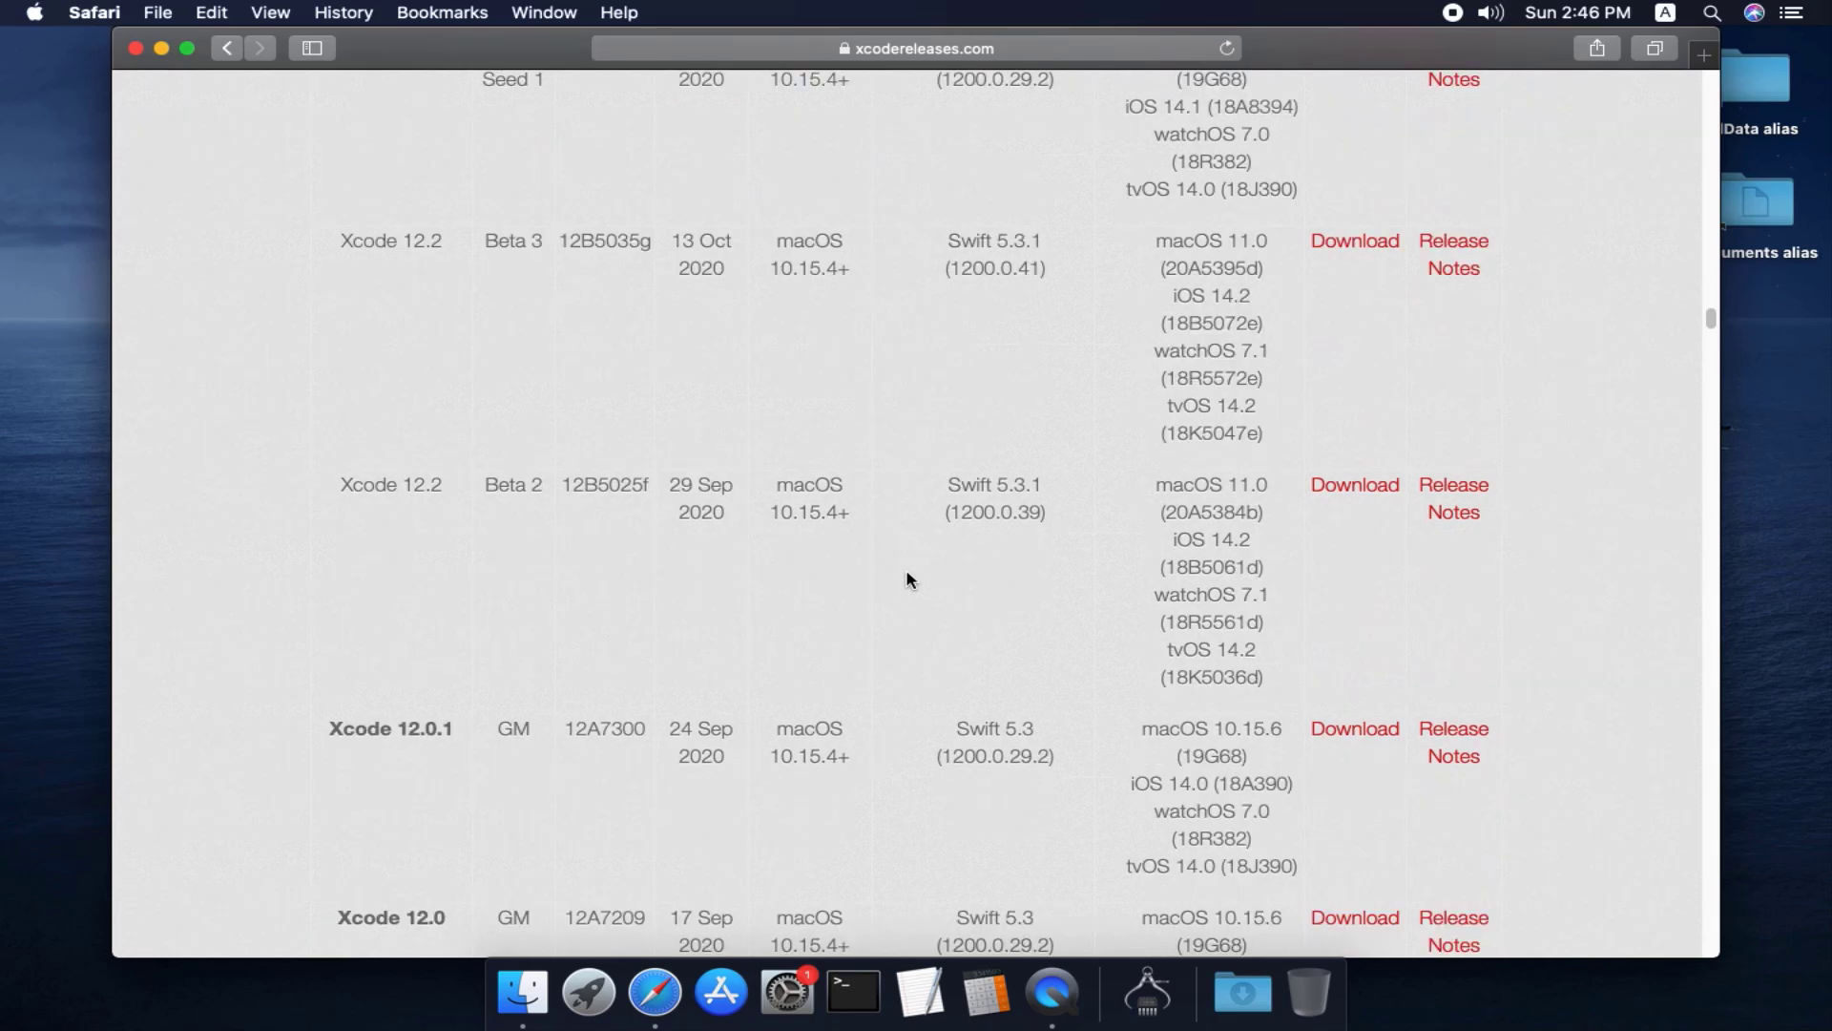
{"action": "scroll", "coordinate": [906, 574], "scroll_direction": "down", "scroll_amount": 3}
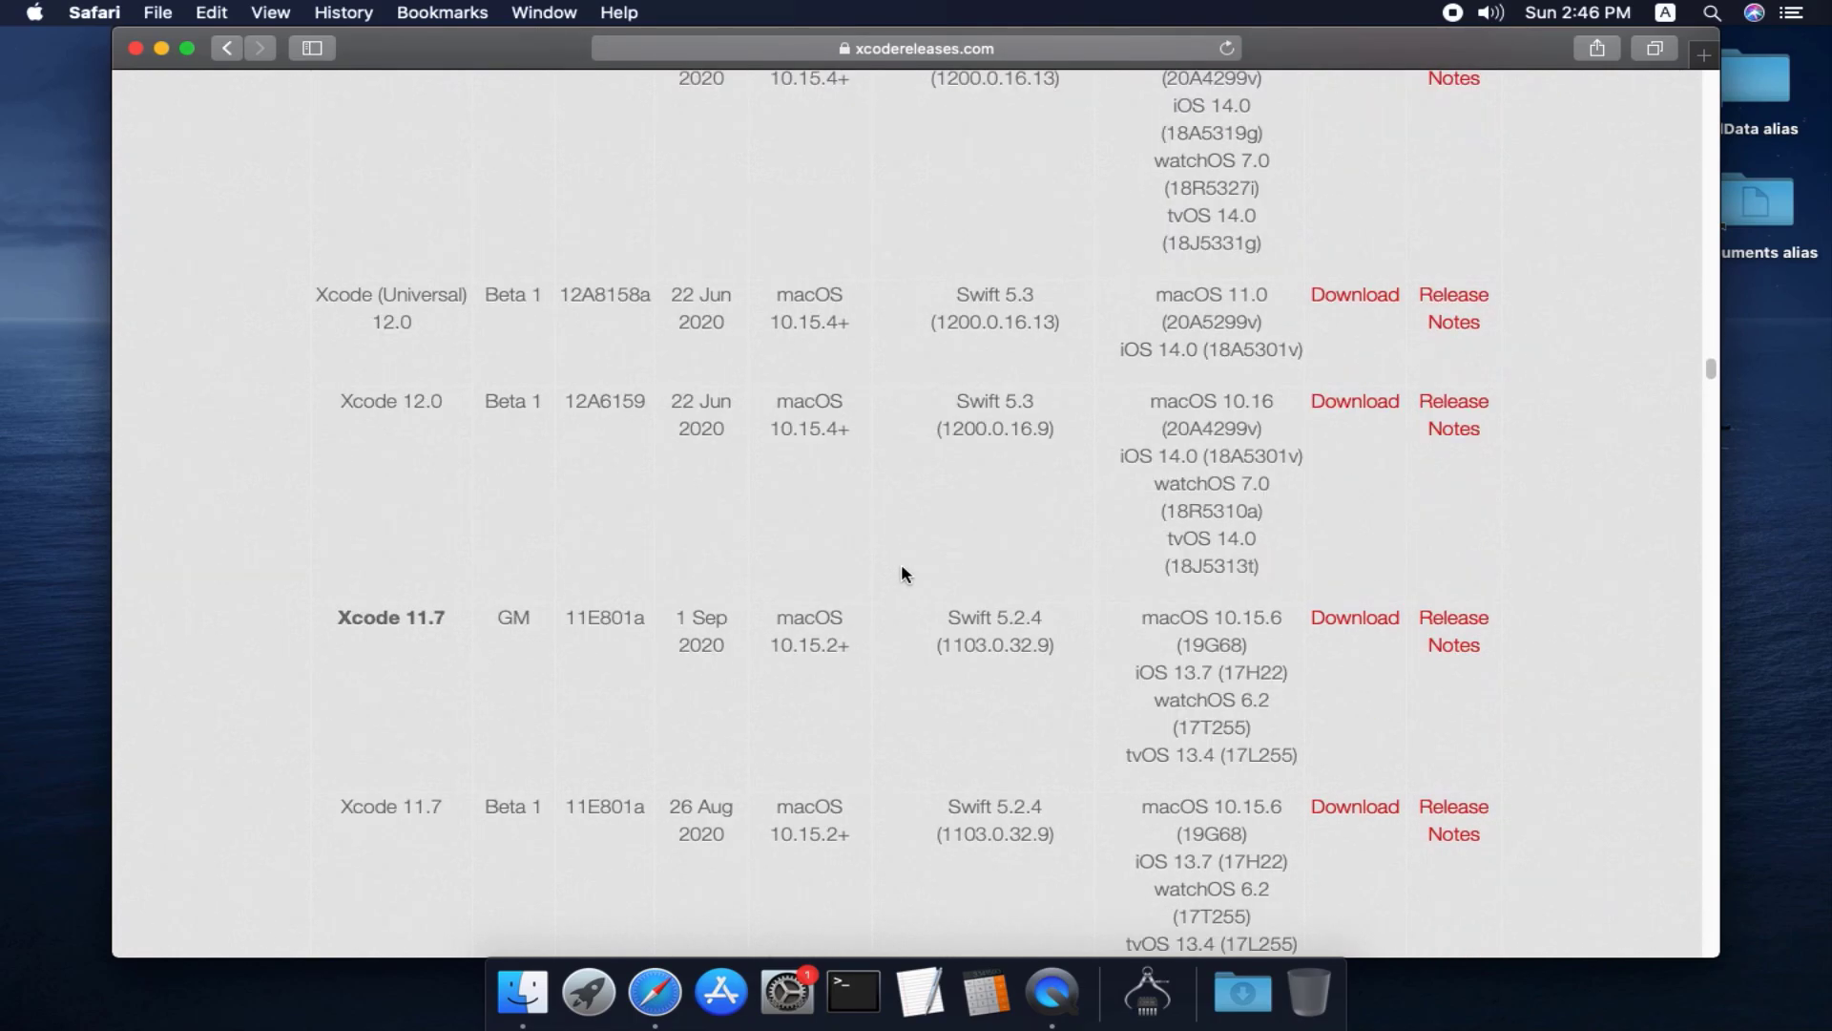
{"action": "scroll", "coordinate": [906, 574], "scroll_direction": "down", "scroll_amount": 10}
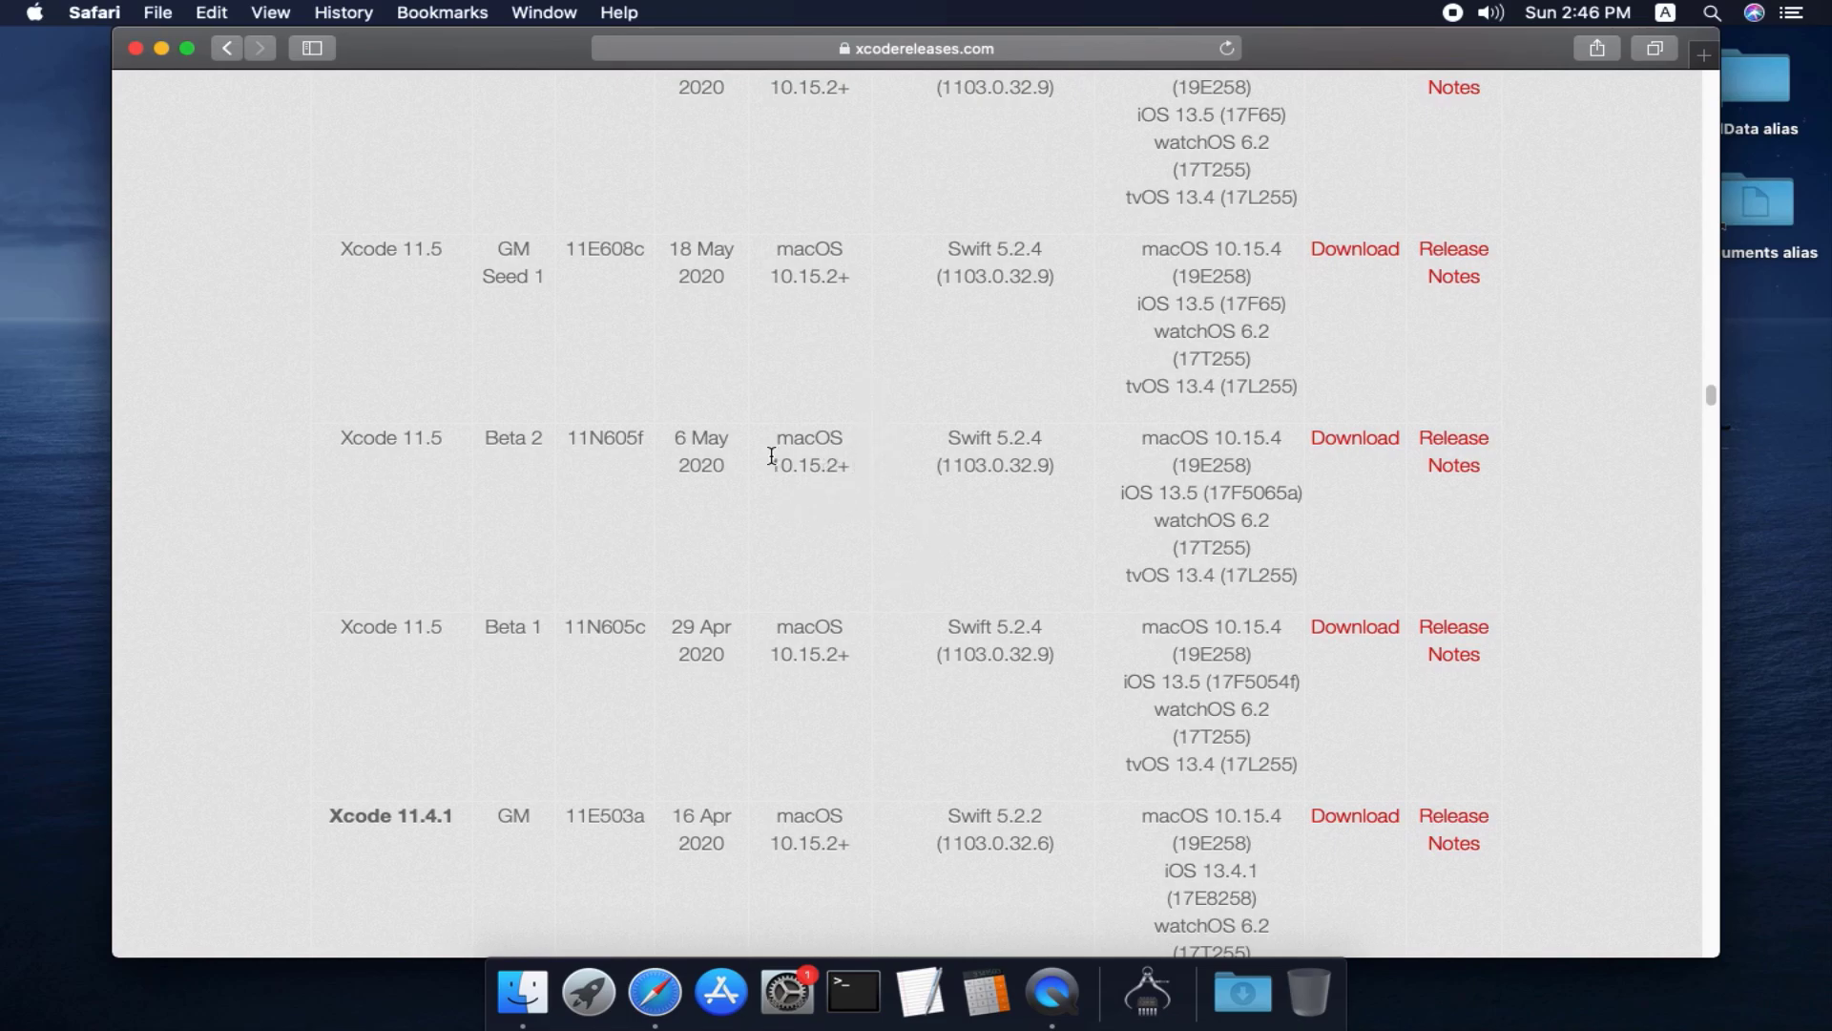
{"action": "left_click_drag", "start_coordinate": [777, 463], "coordinate": [835, 465]}
{"action": "scroll", "coordinate": [851, 626], "scroll_direction": "down", "scroll_amount": 8}
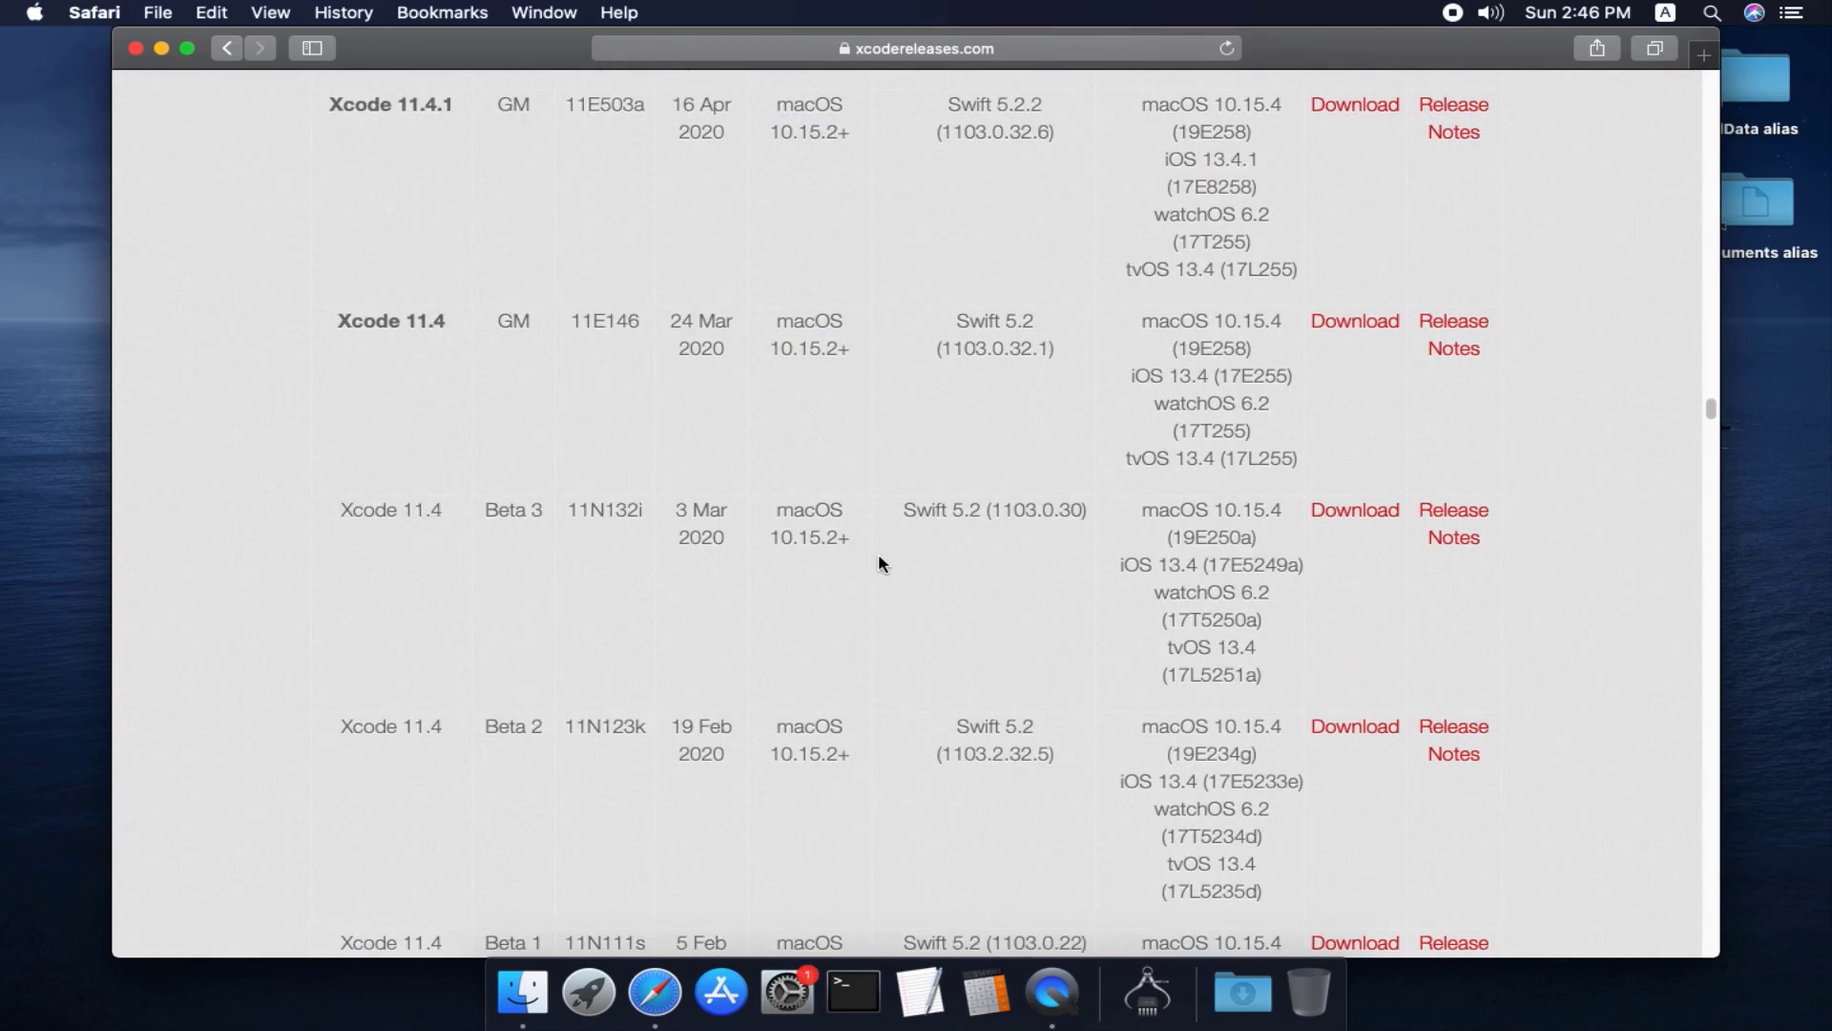
{"action": "scroll", "coordinate": [878, 563], "scroll_direction": "up", "scroll_amount": 15}
{"action": "scroll", "coordinate": [878, 563], "scroll_direction": "up", "scroll_amount": 20}
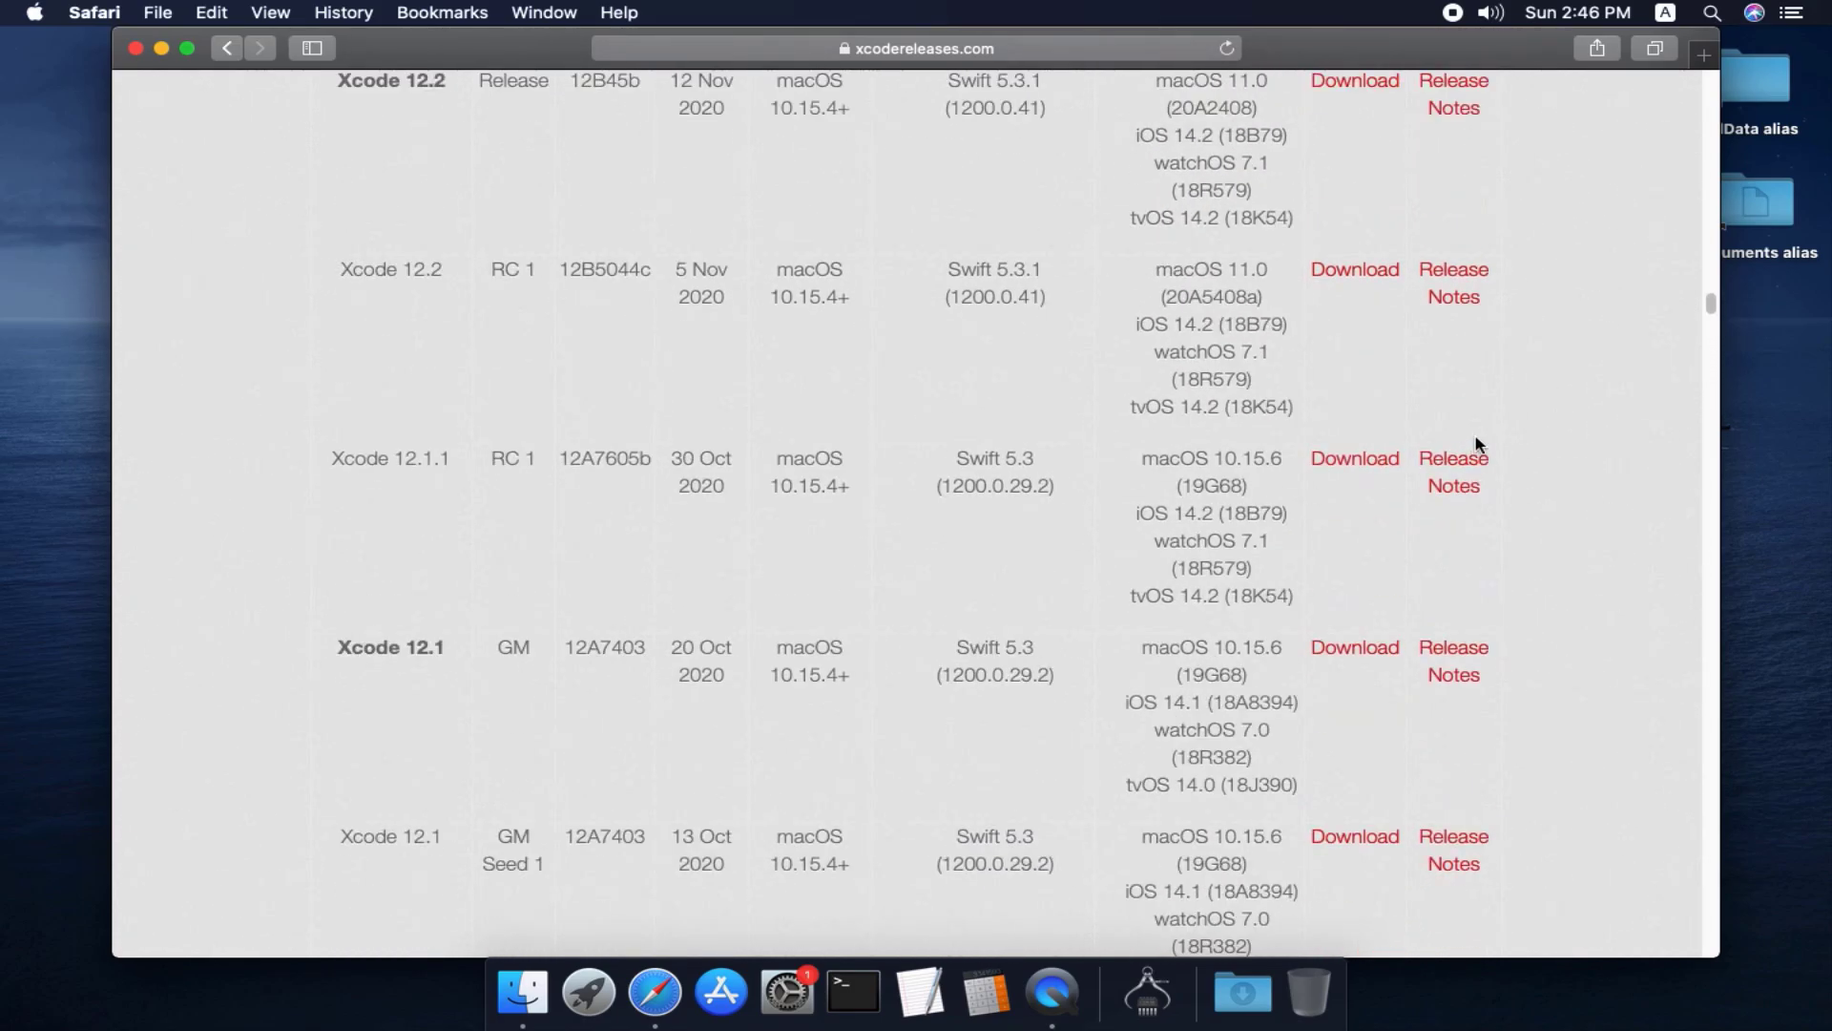
{"action": "left_click_drag", "start_coordinate": [1709, 315], "coordinate": [1705, 49]}
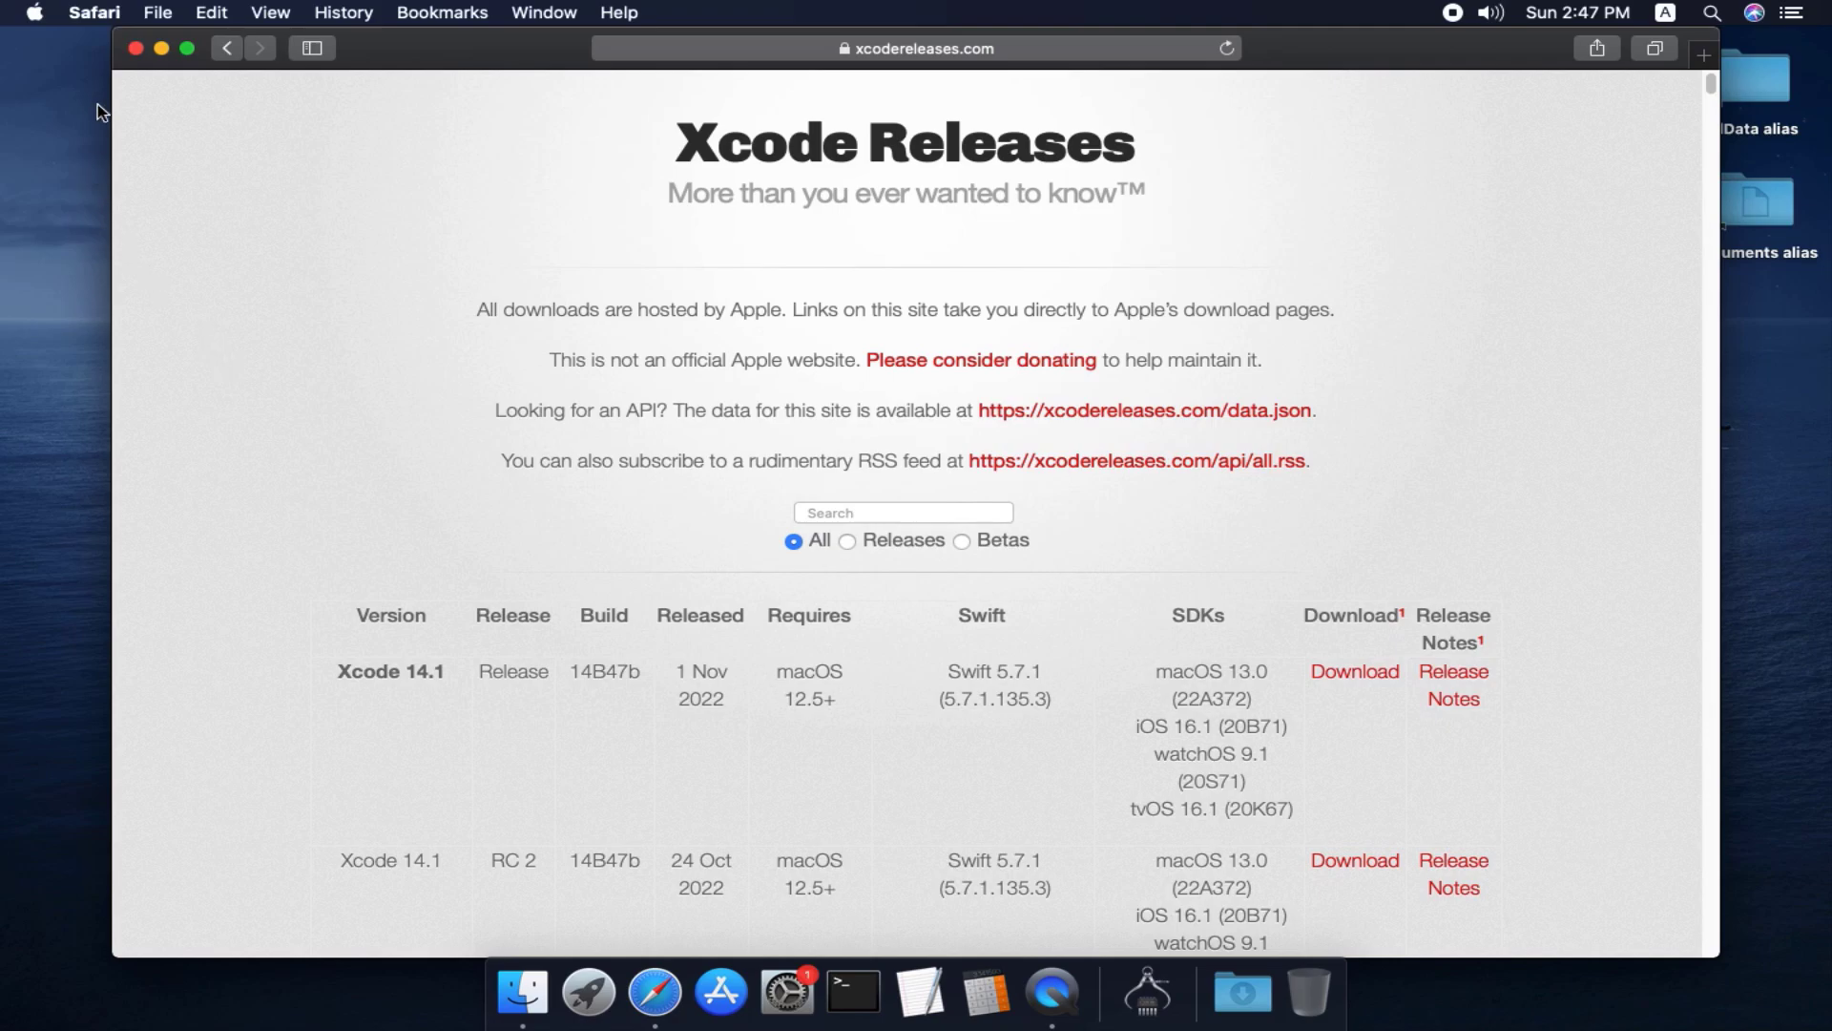
Close the browser window, open the Prog folder inside AllData, and expand the Xcode_12.2.xip archive.
{"action": "left_click", "coordinate": [136, 49]}
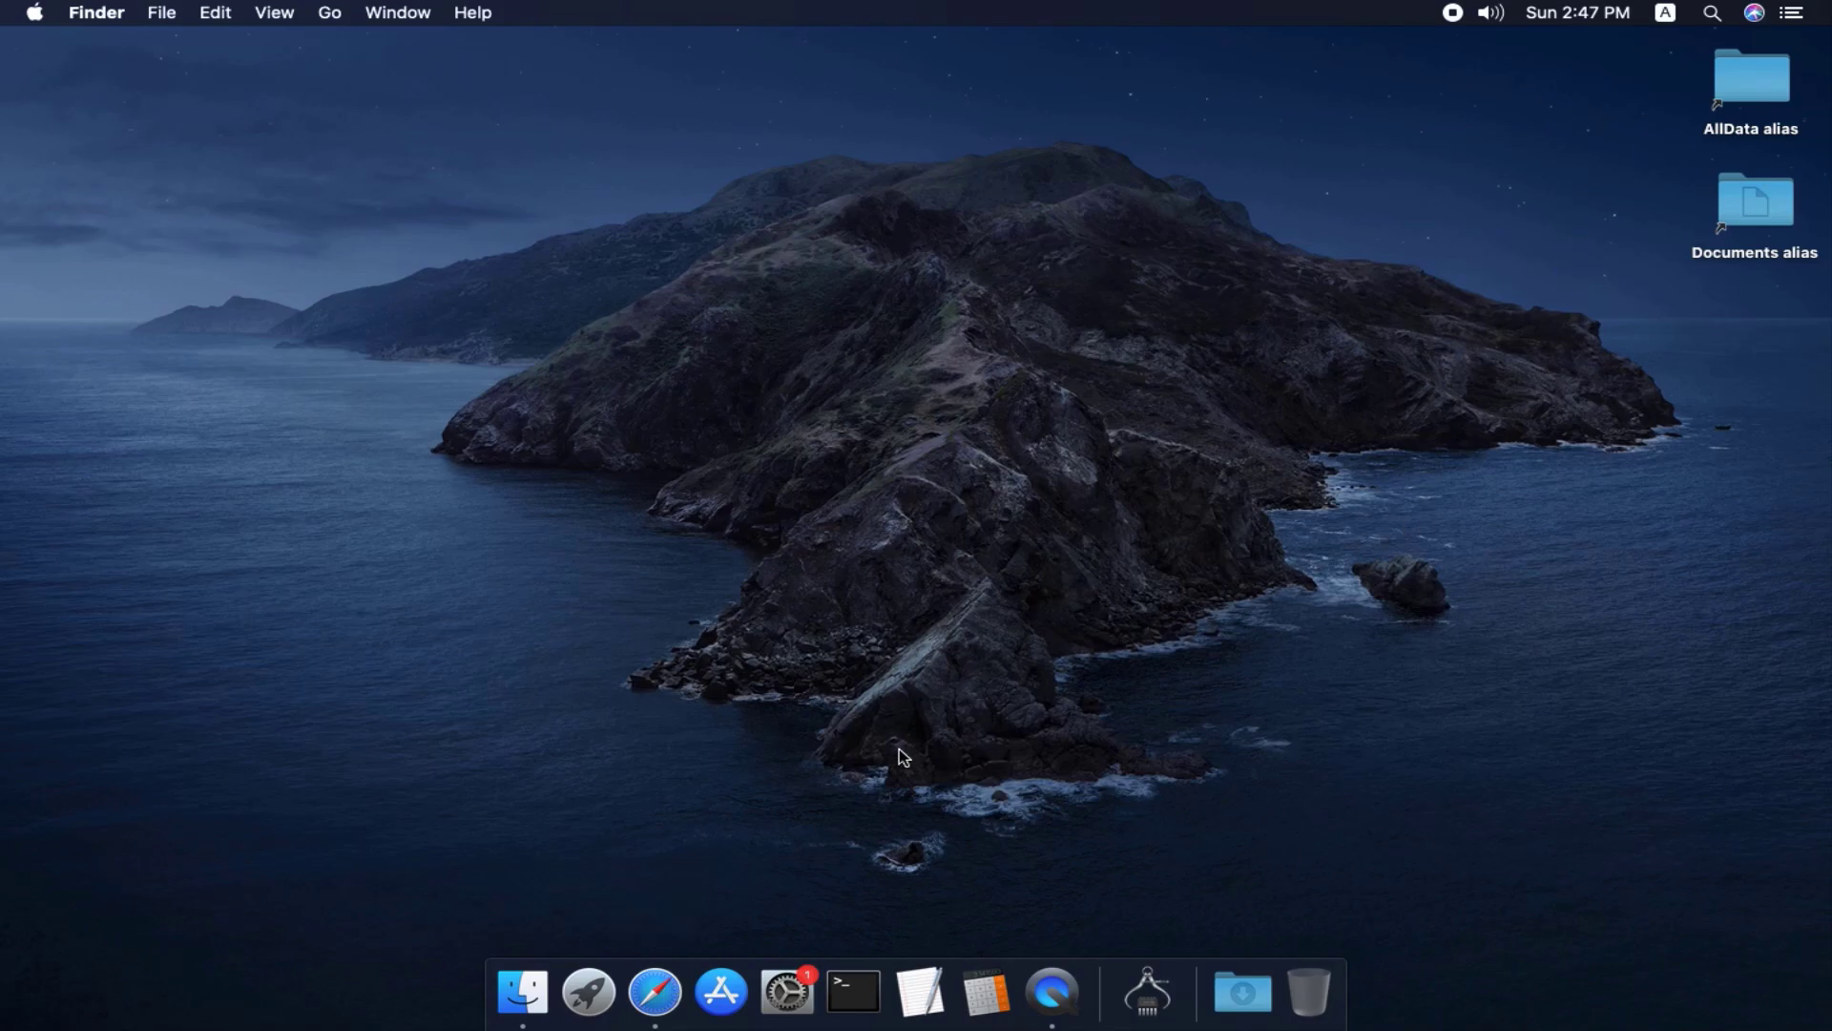
{"action": "double_click", "coordinate": [1766, 82]}
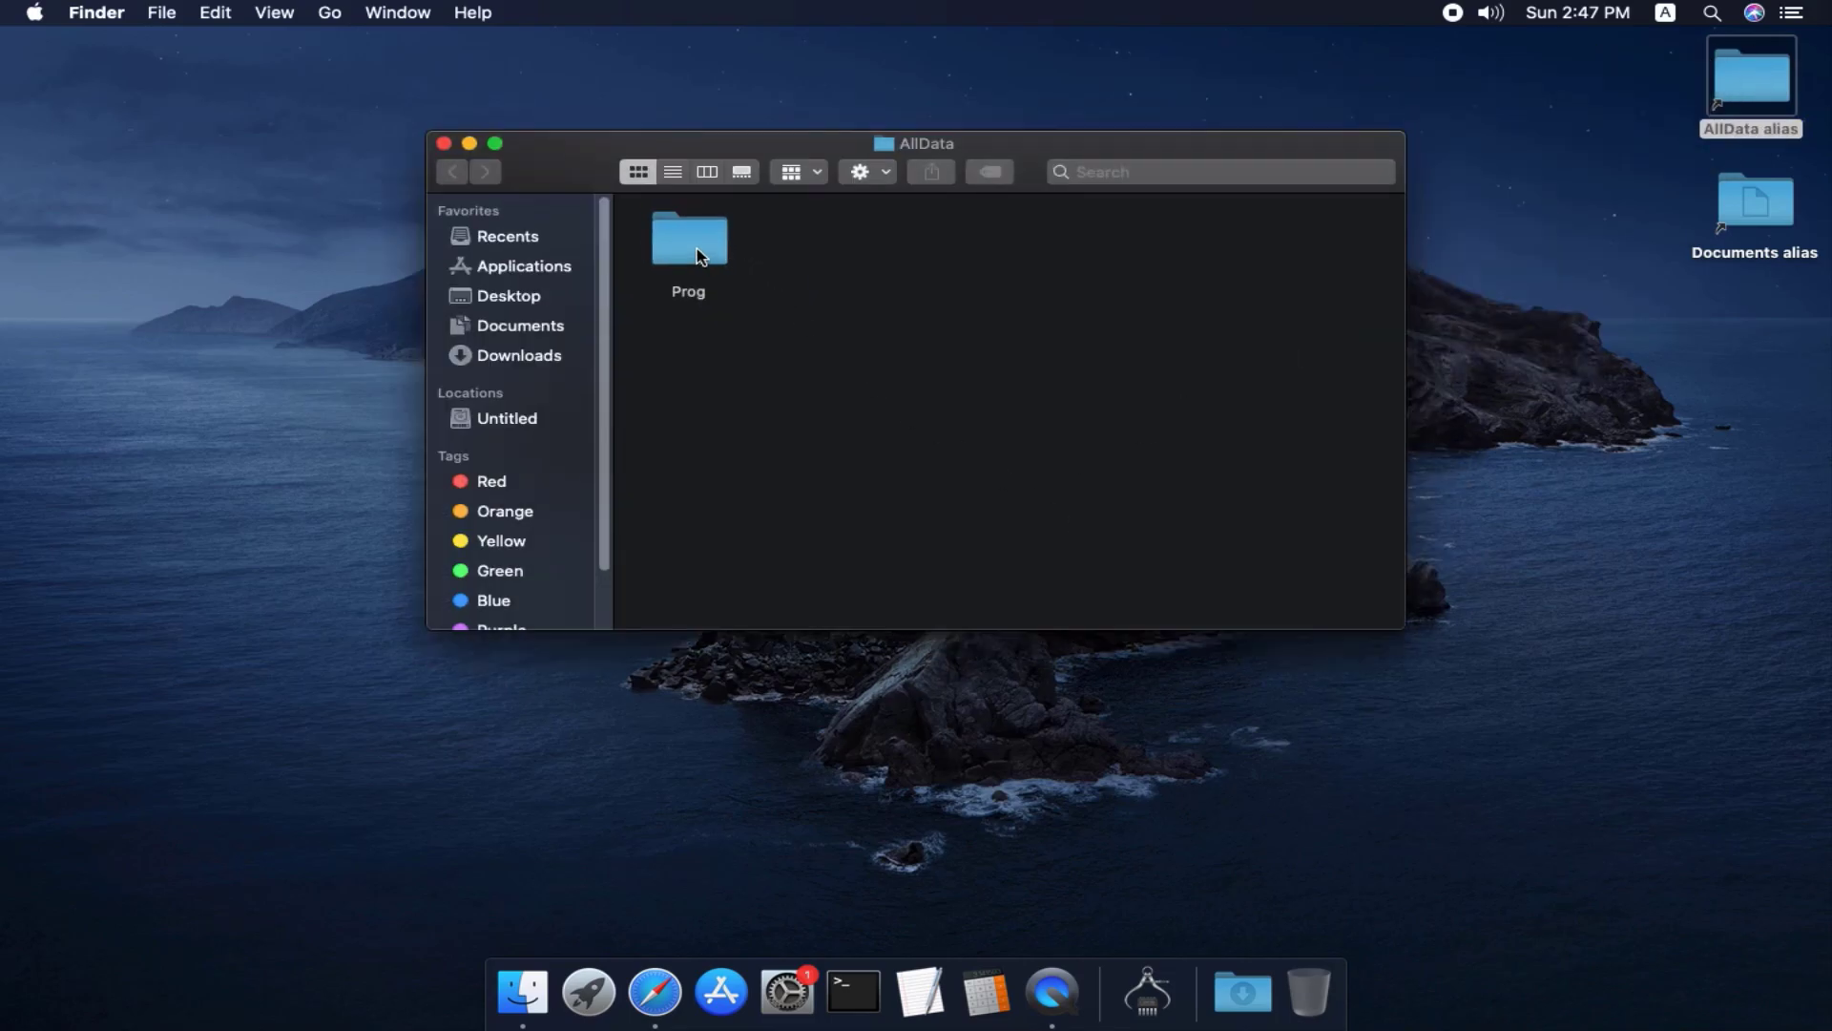
{"action": "double_click", "coordinate": [699, 256]}
{"action": "left_click", "coordinate": [804, 244]}
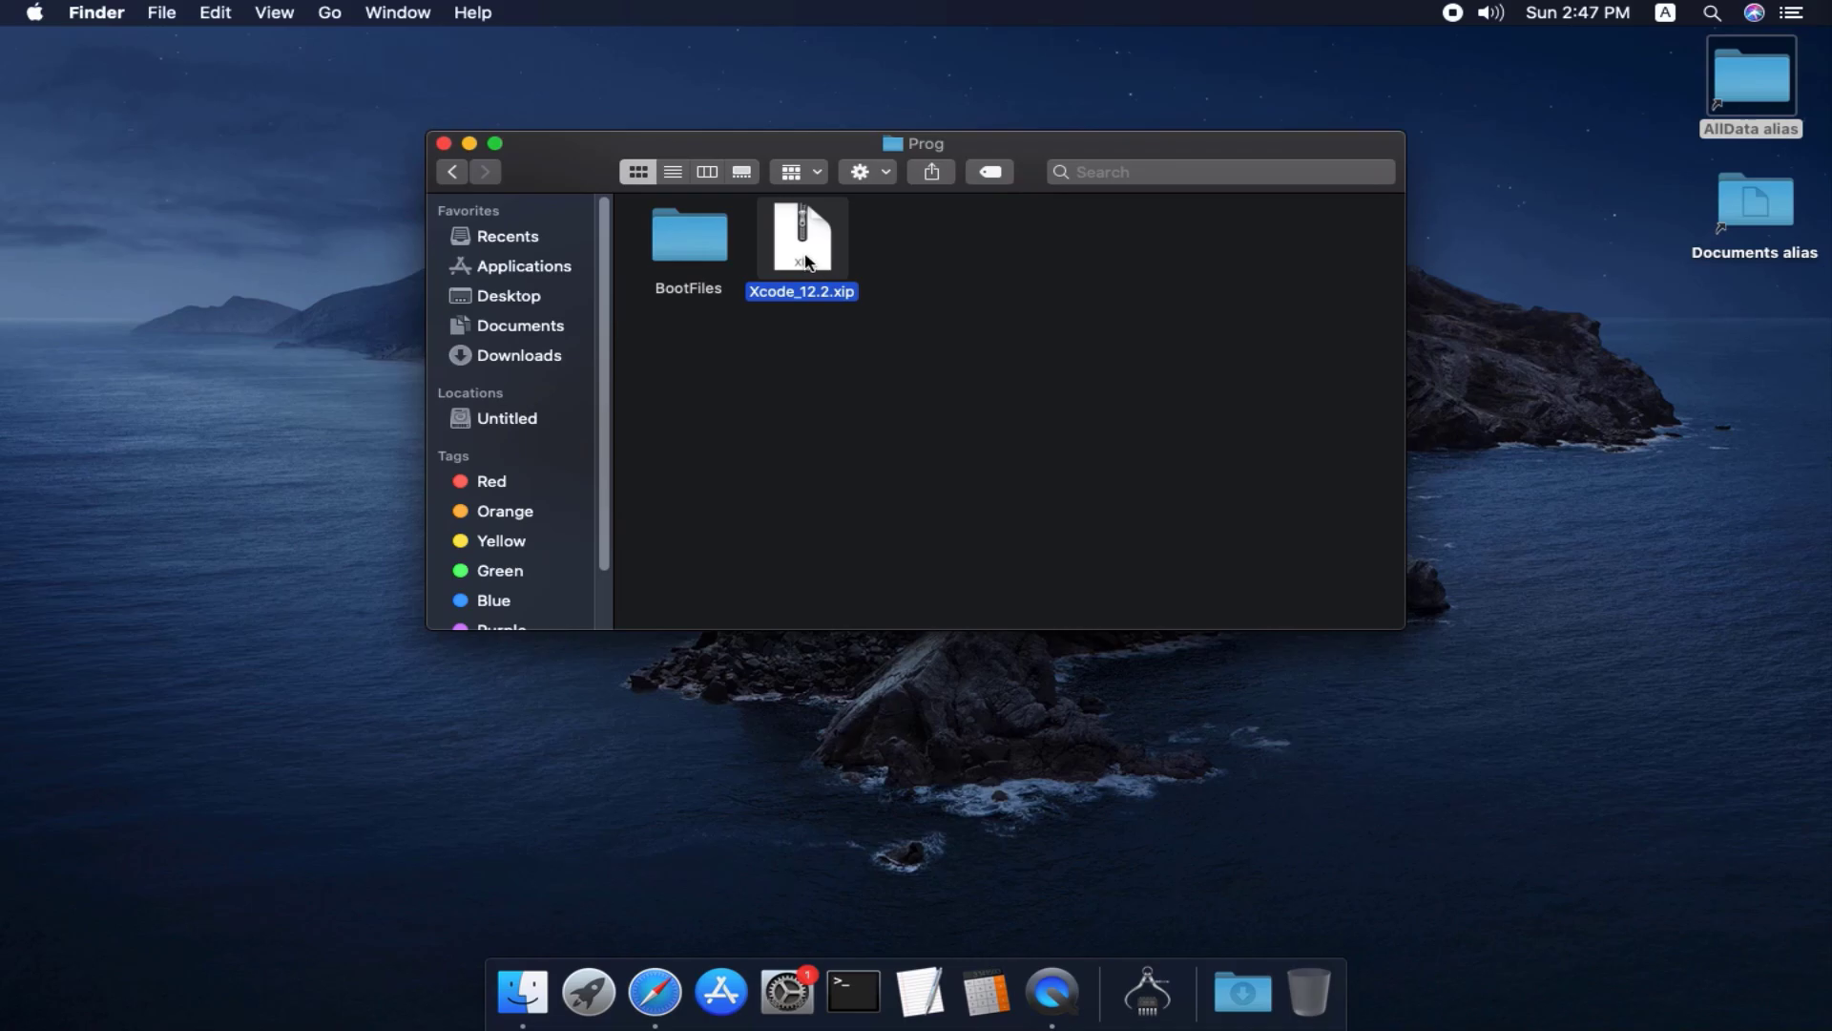
{"action": "double_click", "coordinate": [805, 259]}
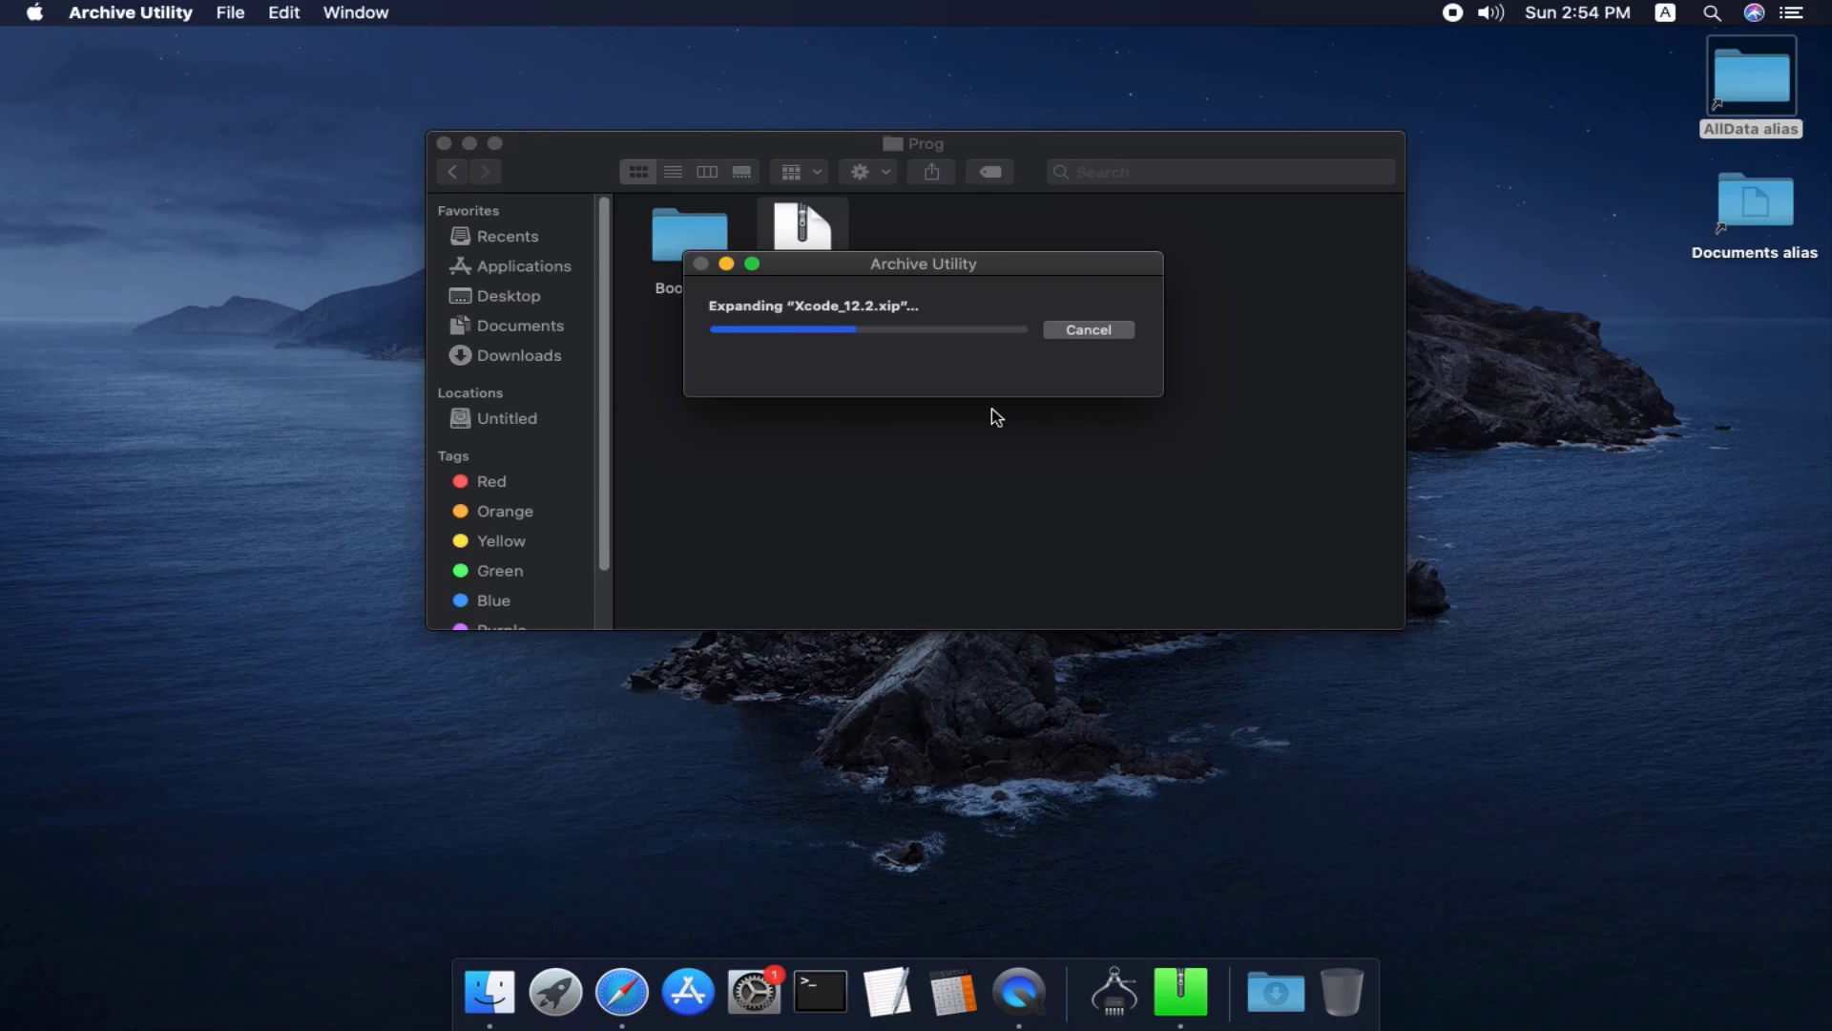
Switch to Safari, search Google for "xcode versions", and open the Xcode Releases result from xcodereleases.com.
{"action": "left_click", "coordinate": [640, 990]}
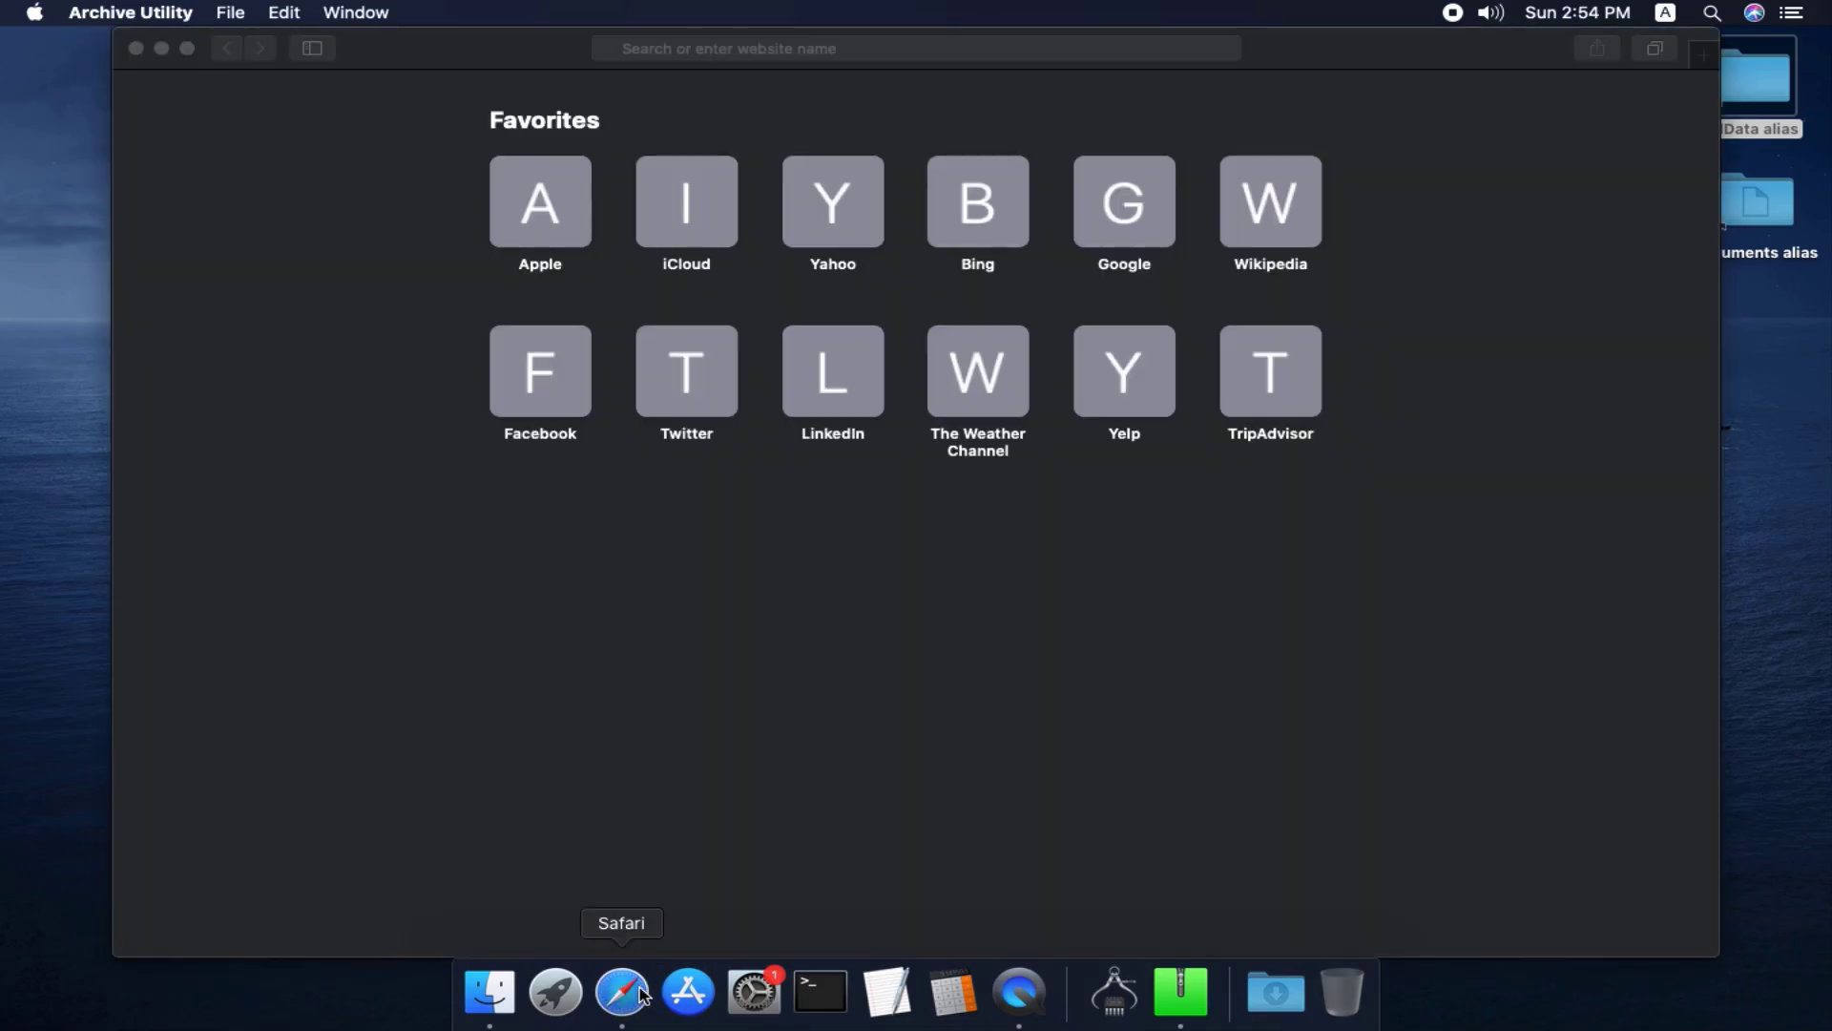
{"action": "left_click", "coordinate": [1127, 219]}
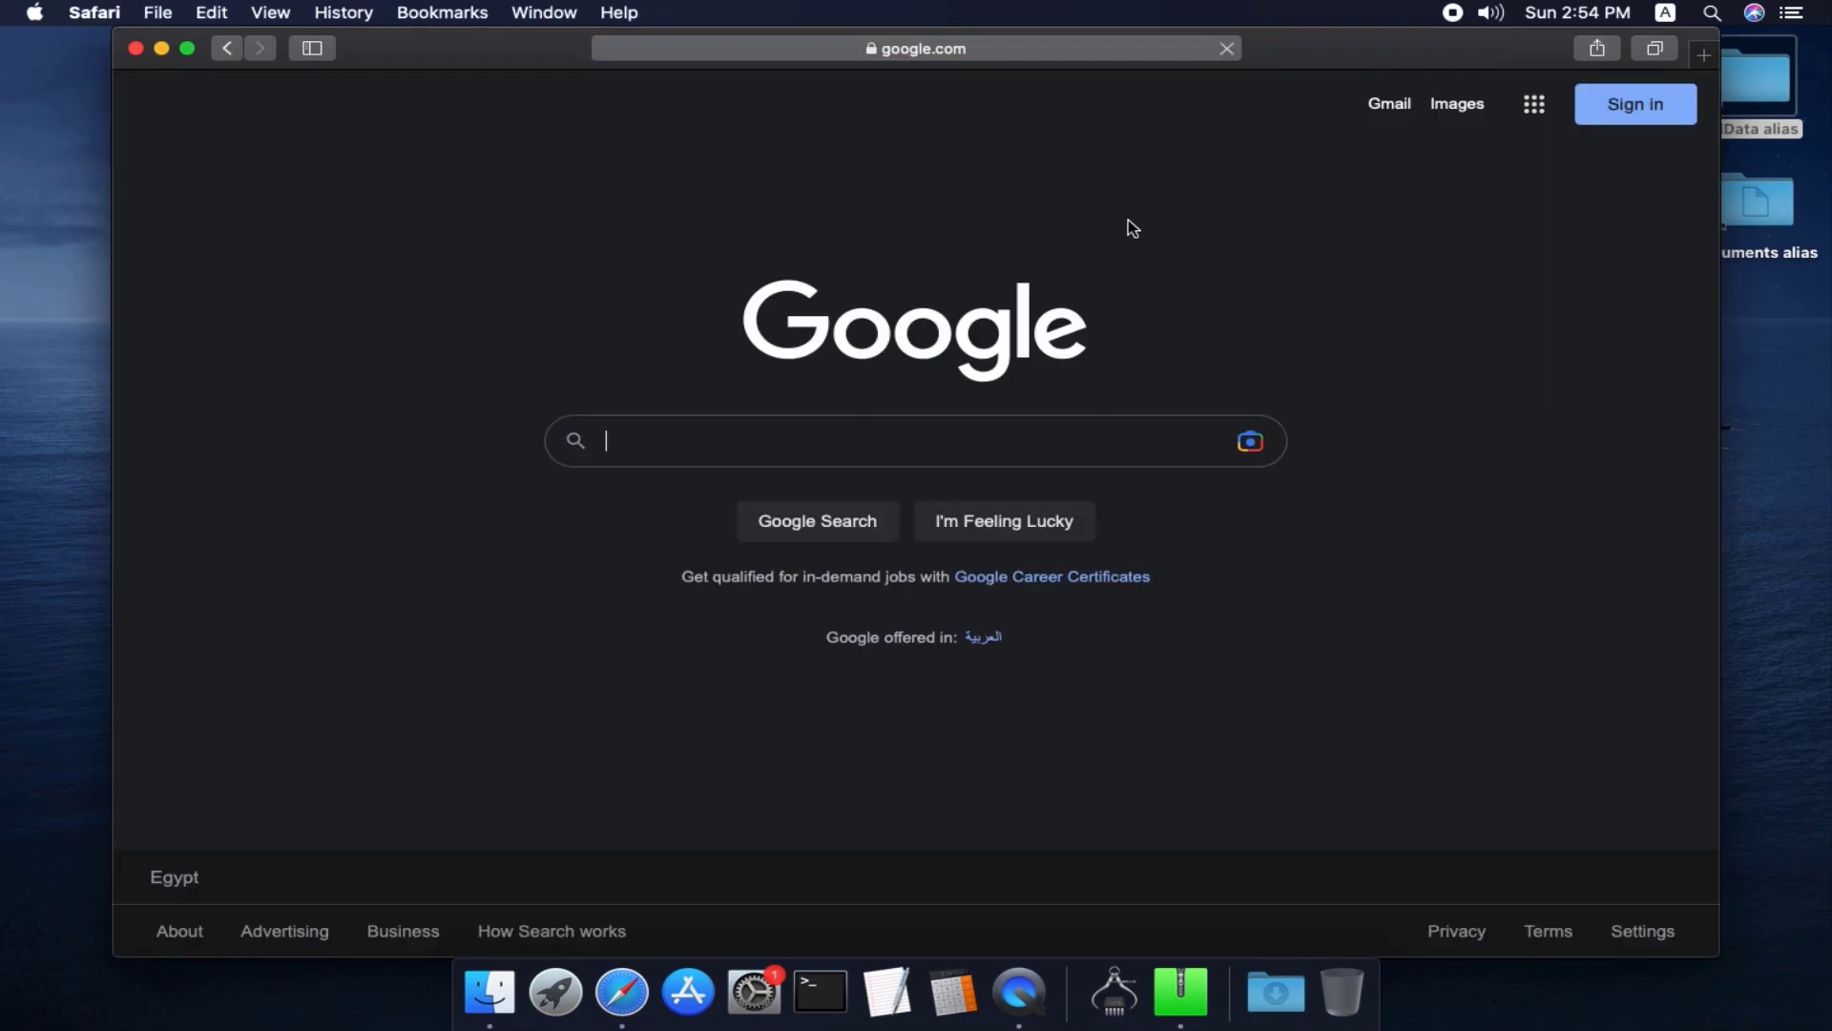
{"action": "type", "text": "x"}
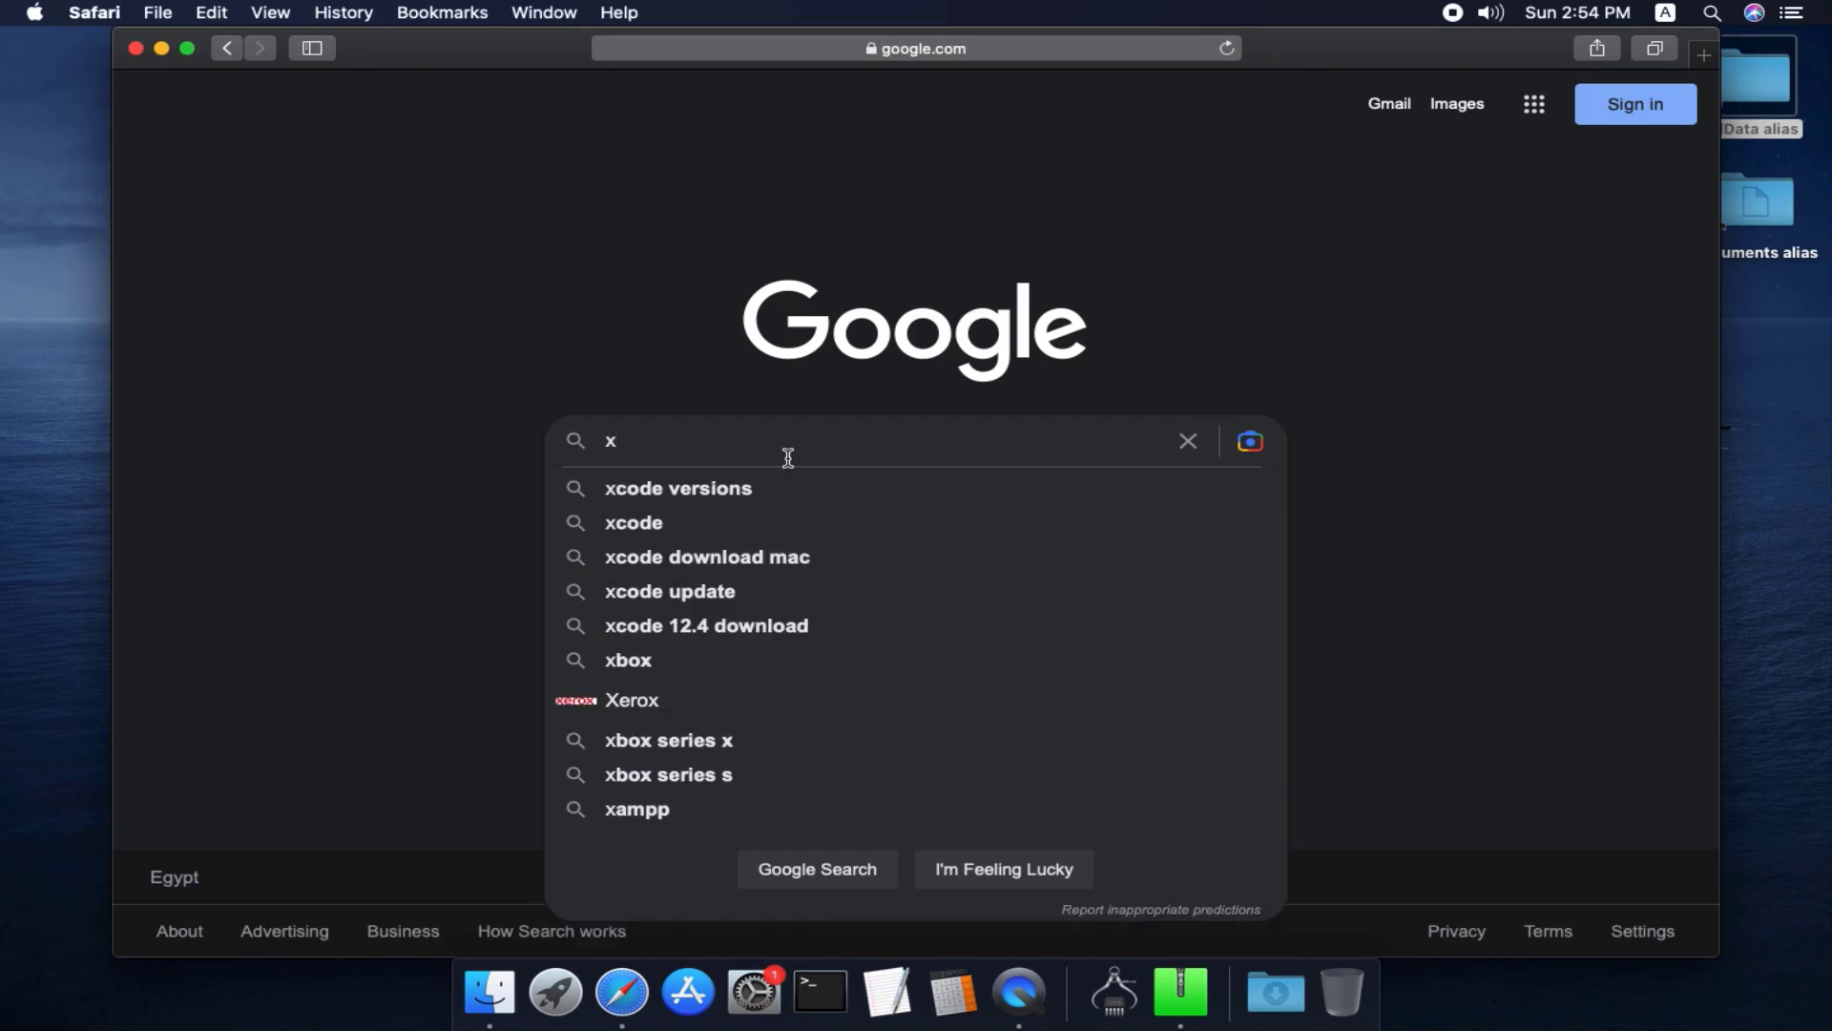
{"action": "left_click", "coordinate": [738, 486]}
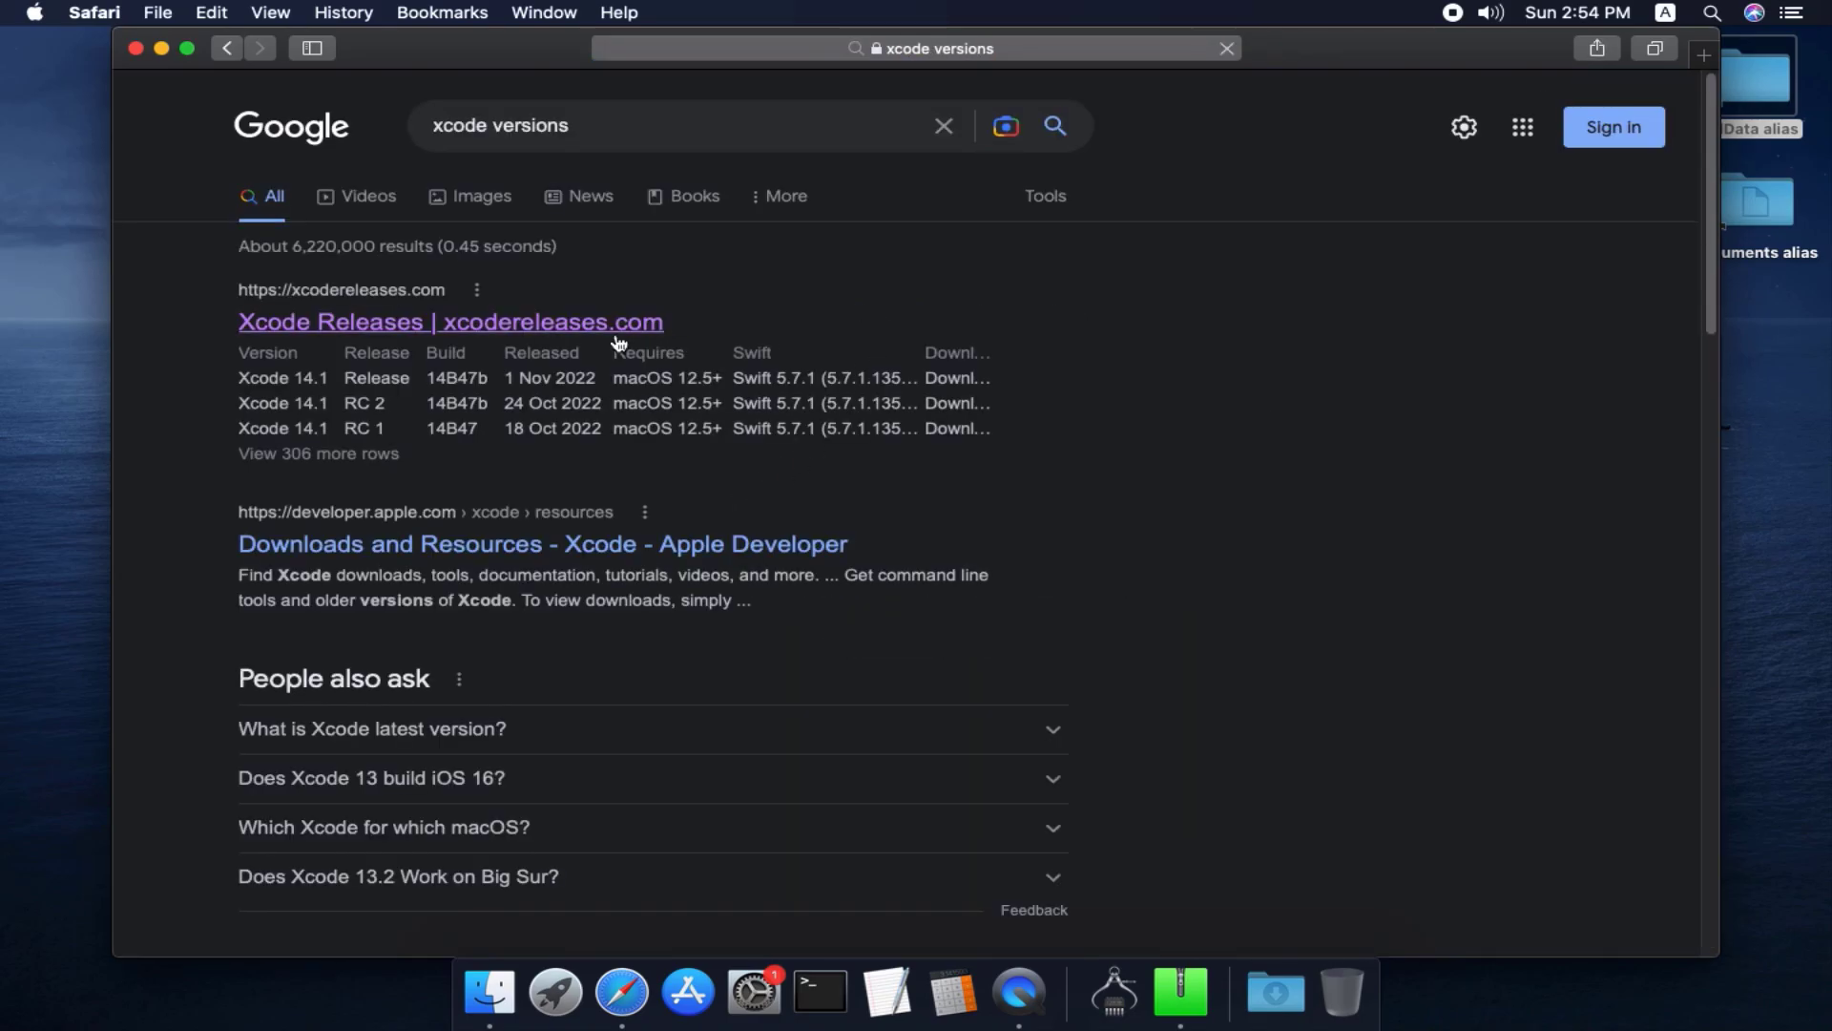
{"action": "left_click", "coordinate": [616, 334]}
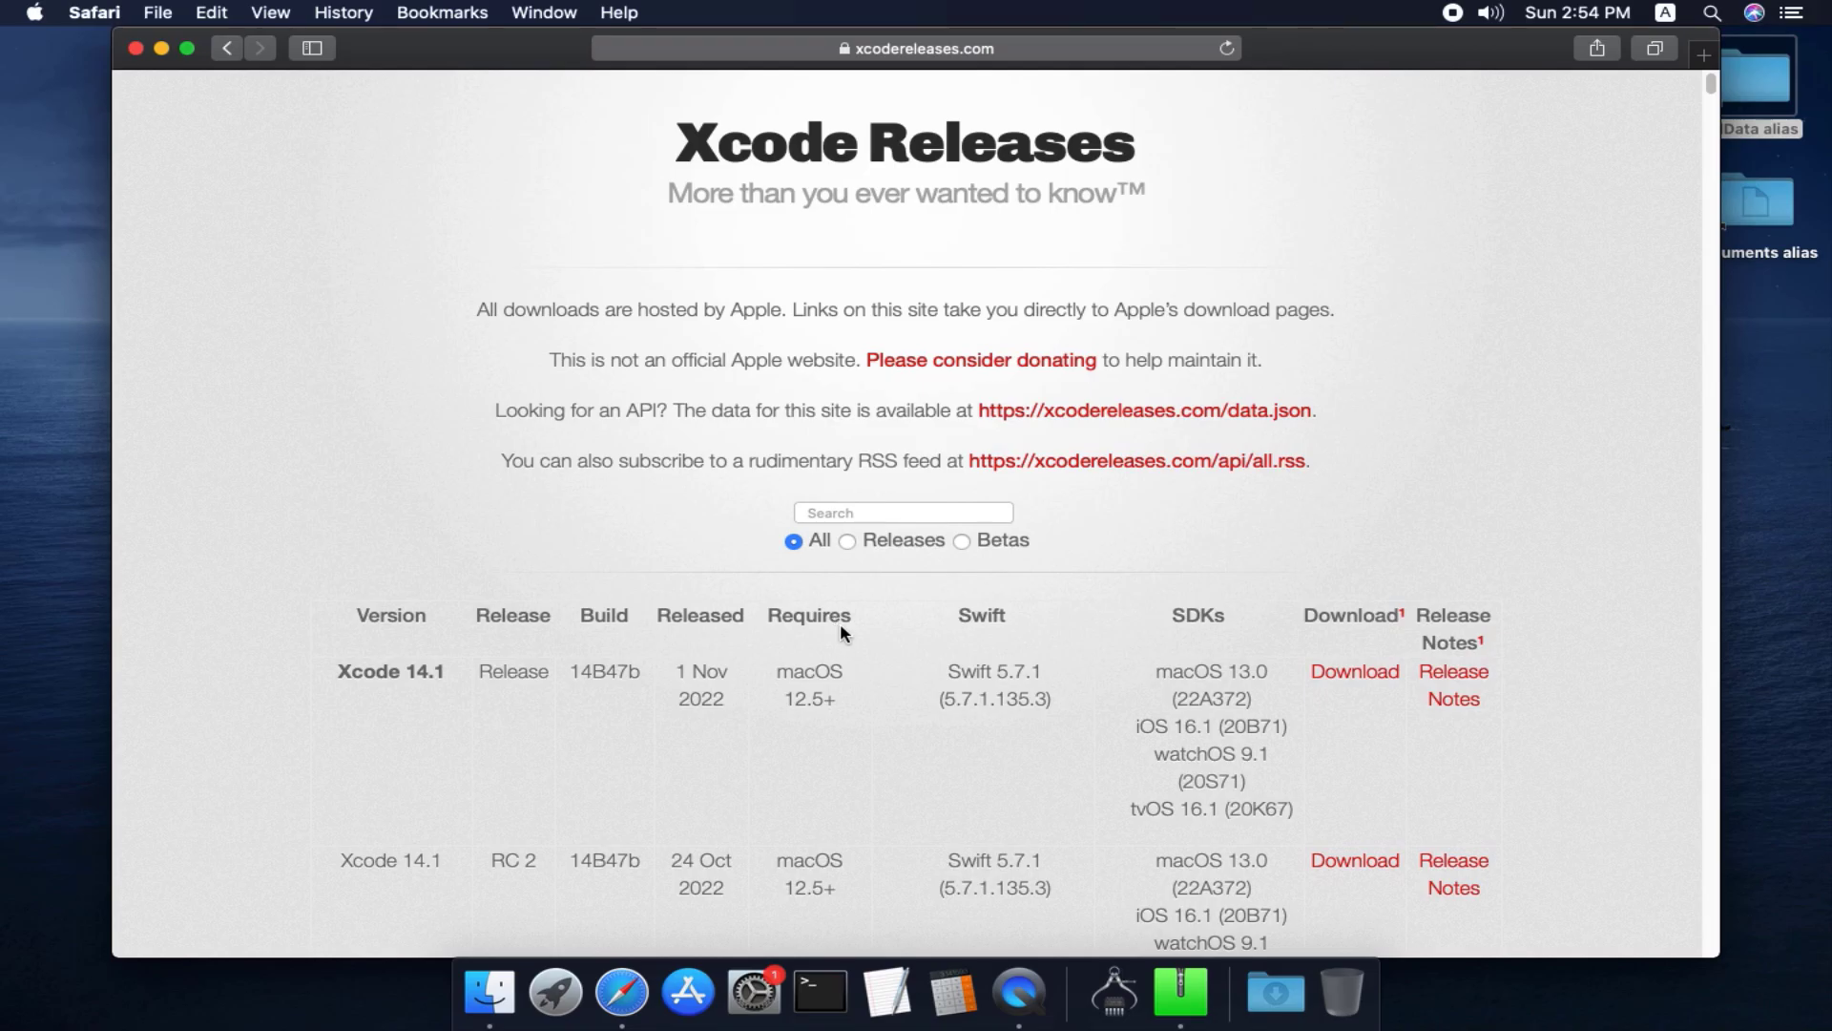
Find the Xcode 12 releases and check their required macOS against the installed version in About This Mac, closing the information window.
{"action": "scroll", "coordinate": [835, 611], "scroll_direction": "down", "scroll_amount": 15}
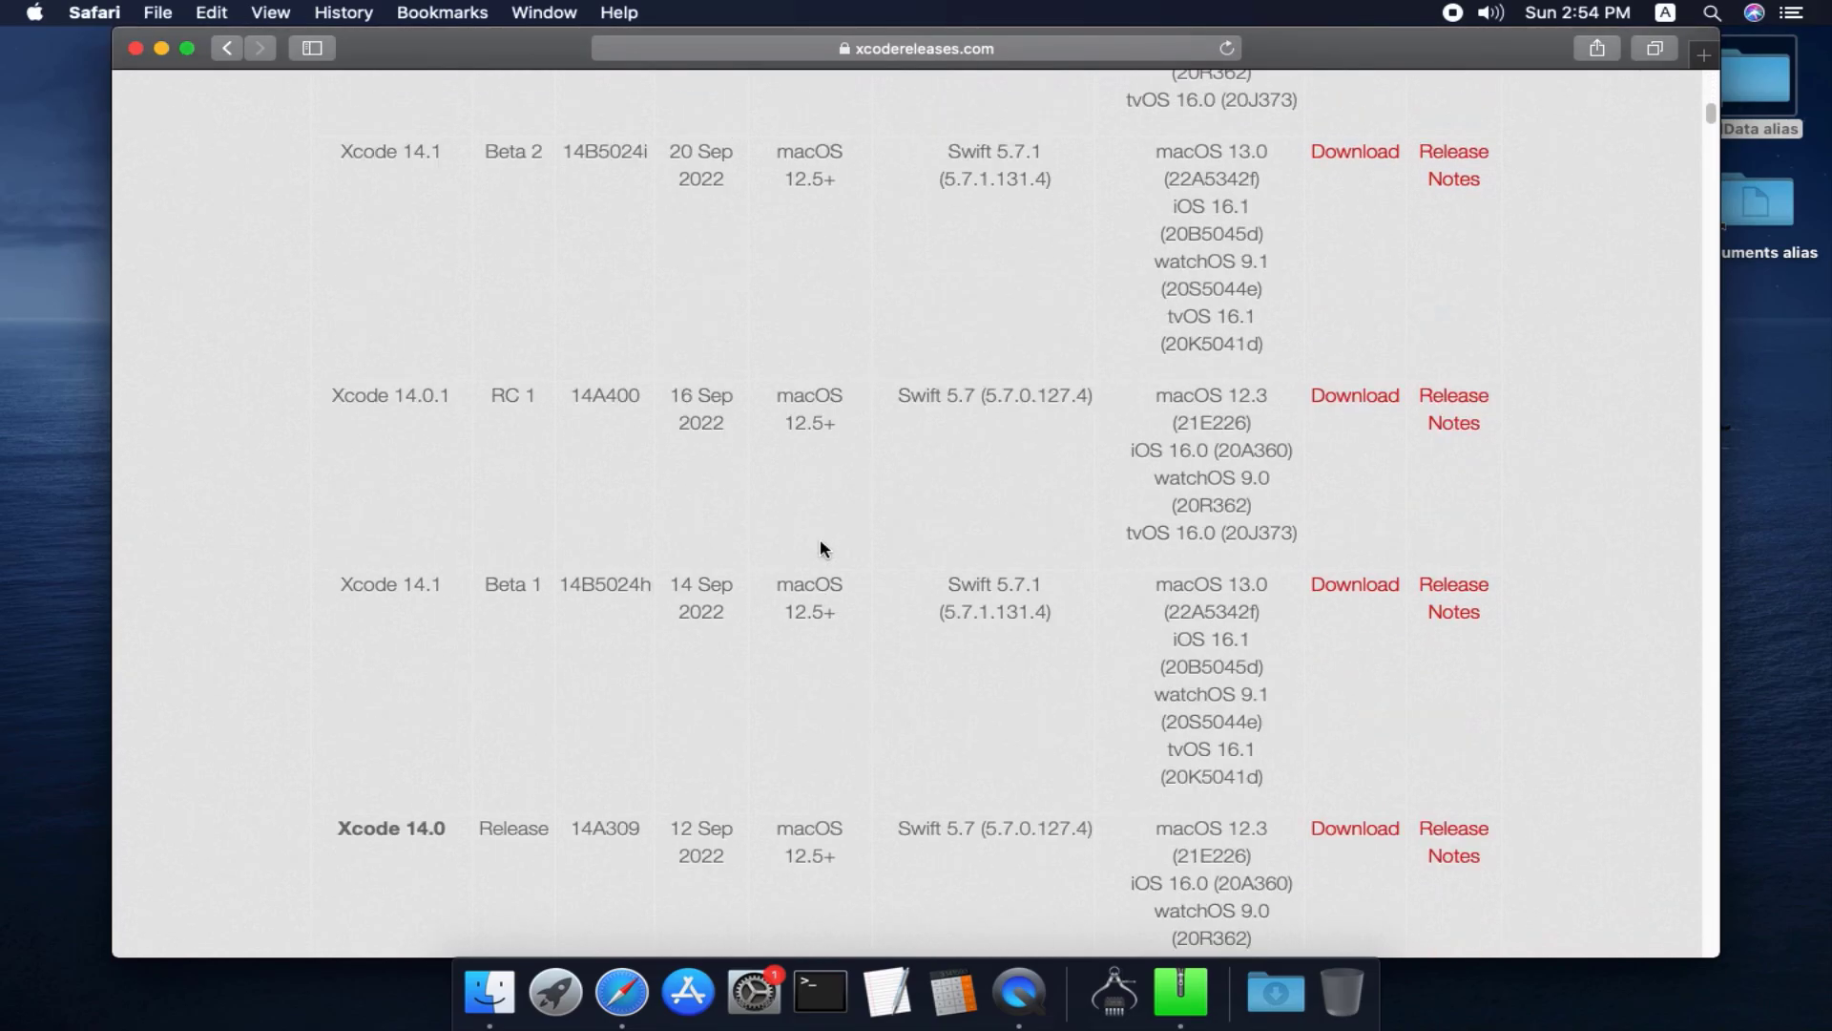
{"action": "scroll", "coordinate": [826, 541], "scroll_direction": "down", "scroll_amount": 15}
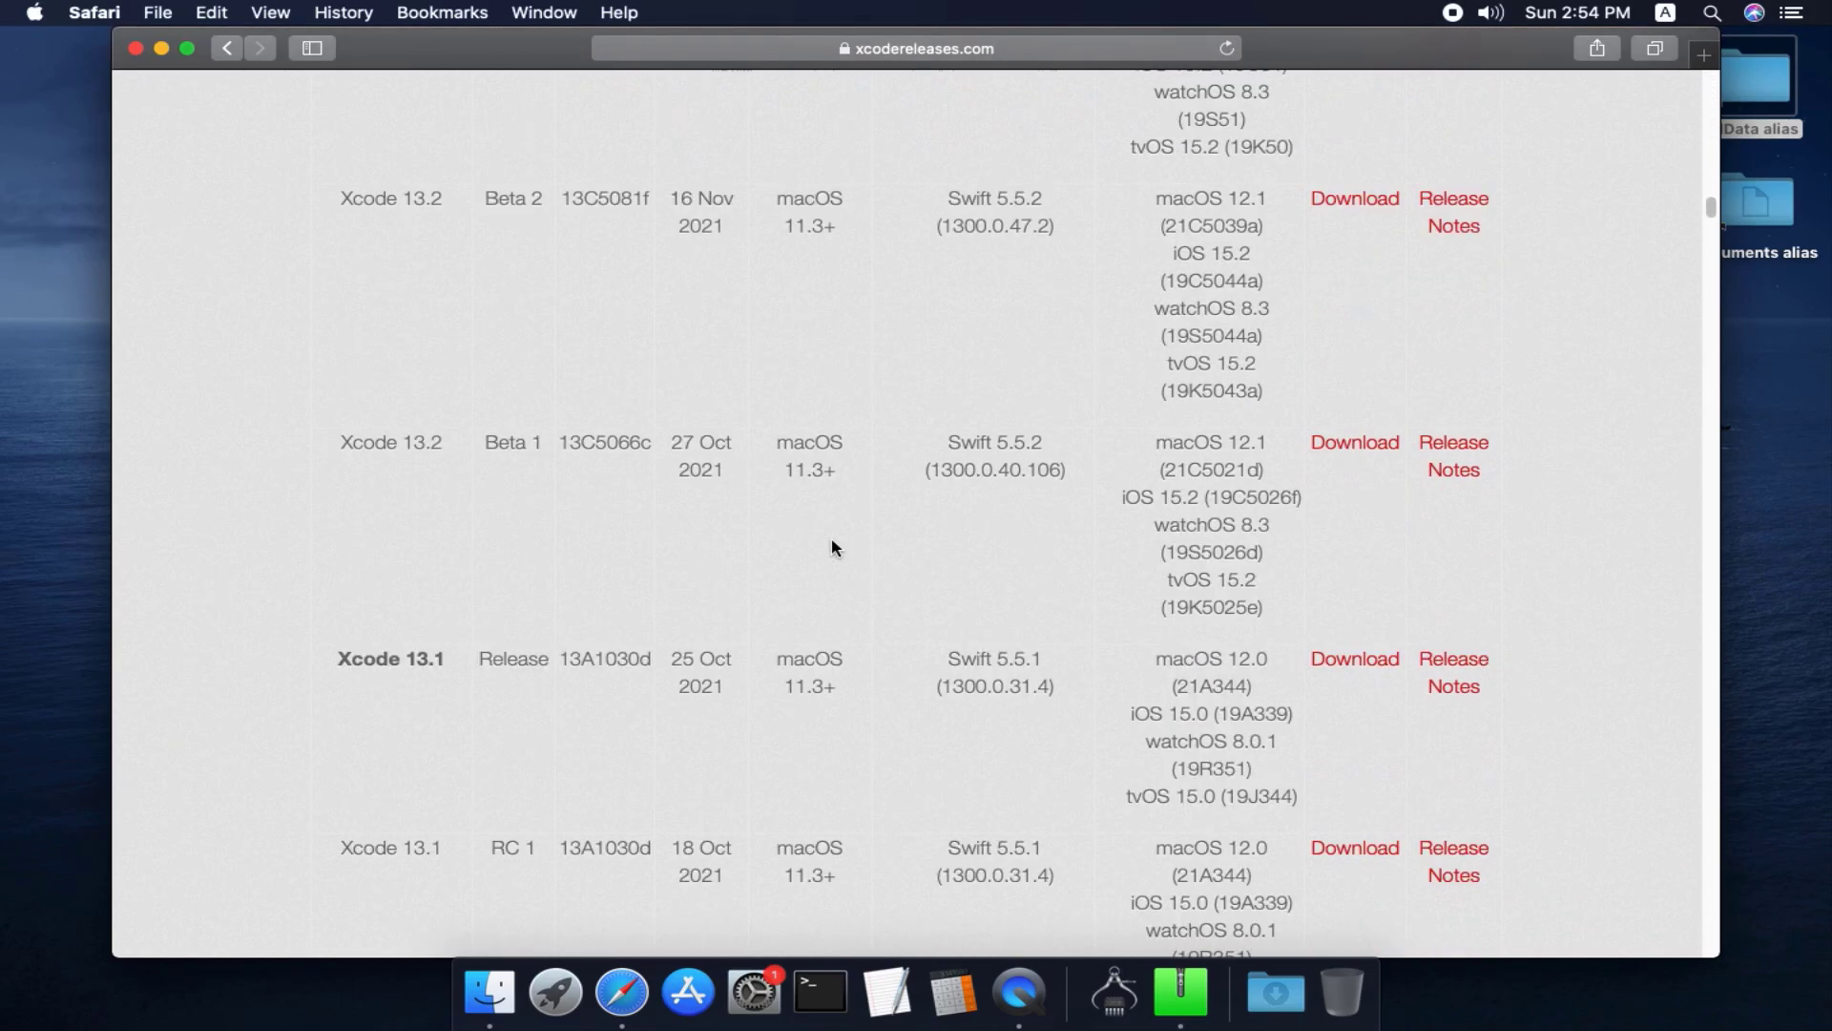
{"action": "scroll", "coordinate": [832, 548], "scroll_direction": "down", "scroll_amount": 15}
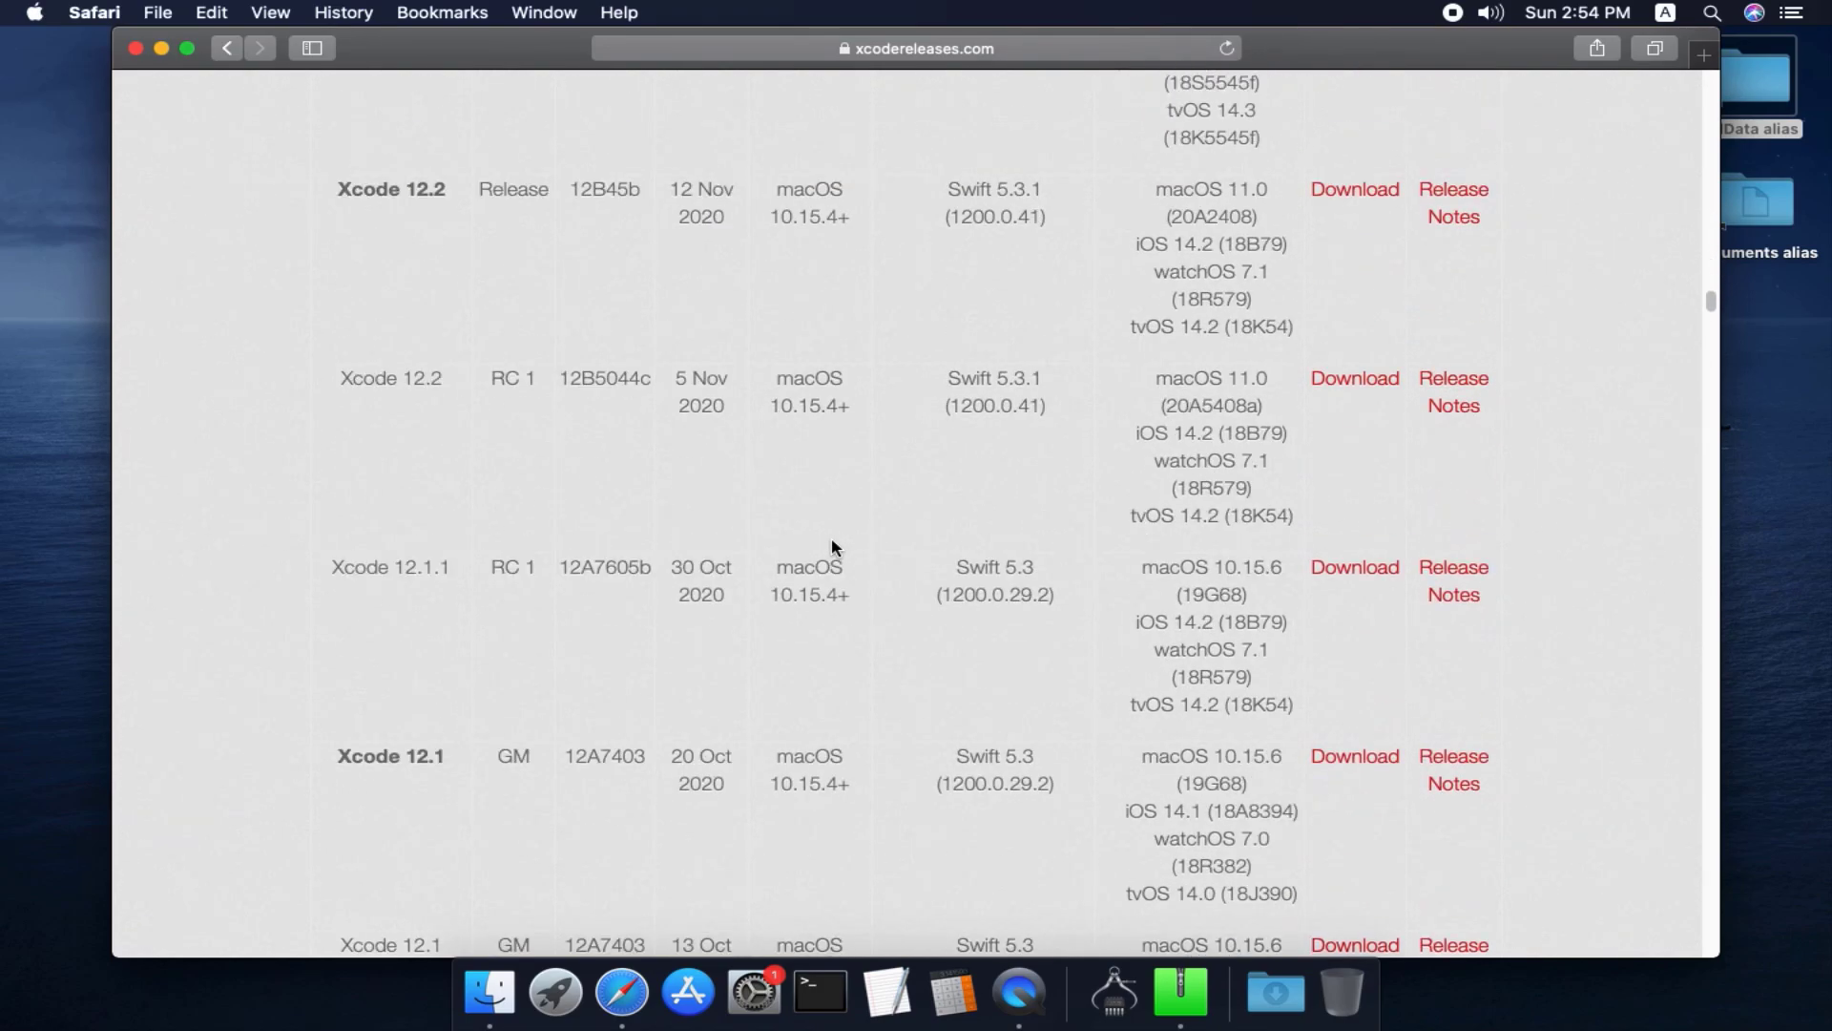
{"action": "scroll", "coordinate": [833, 548], "scroll_direction": "down", "scroll_amount": 10}
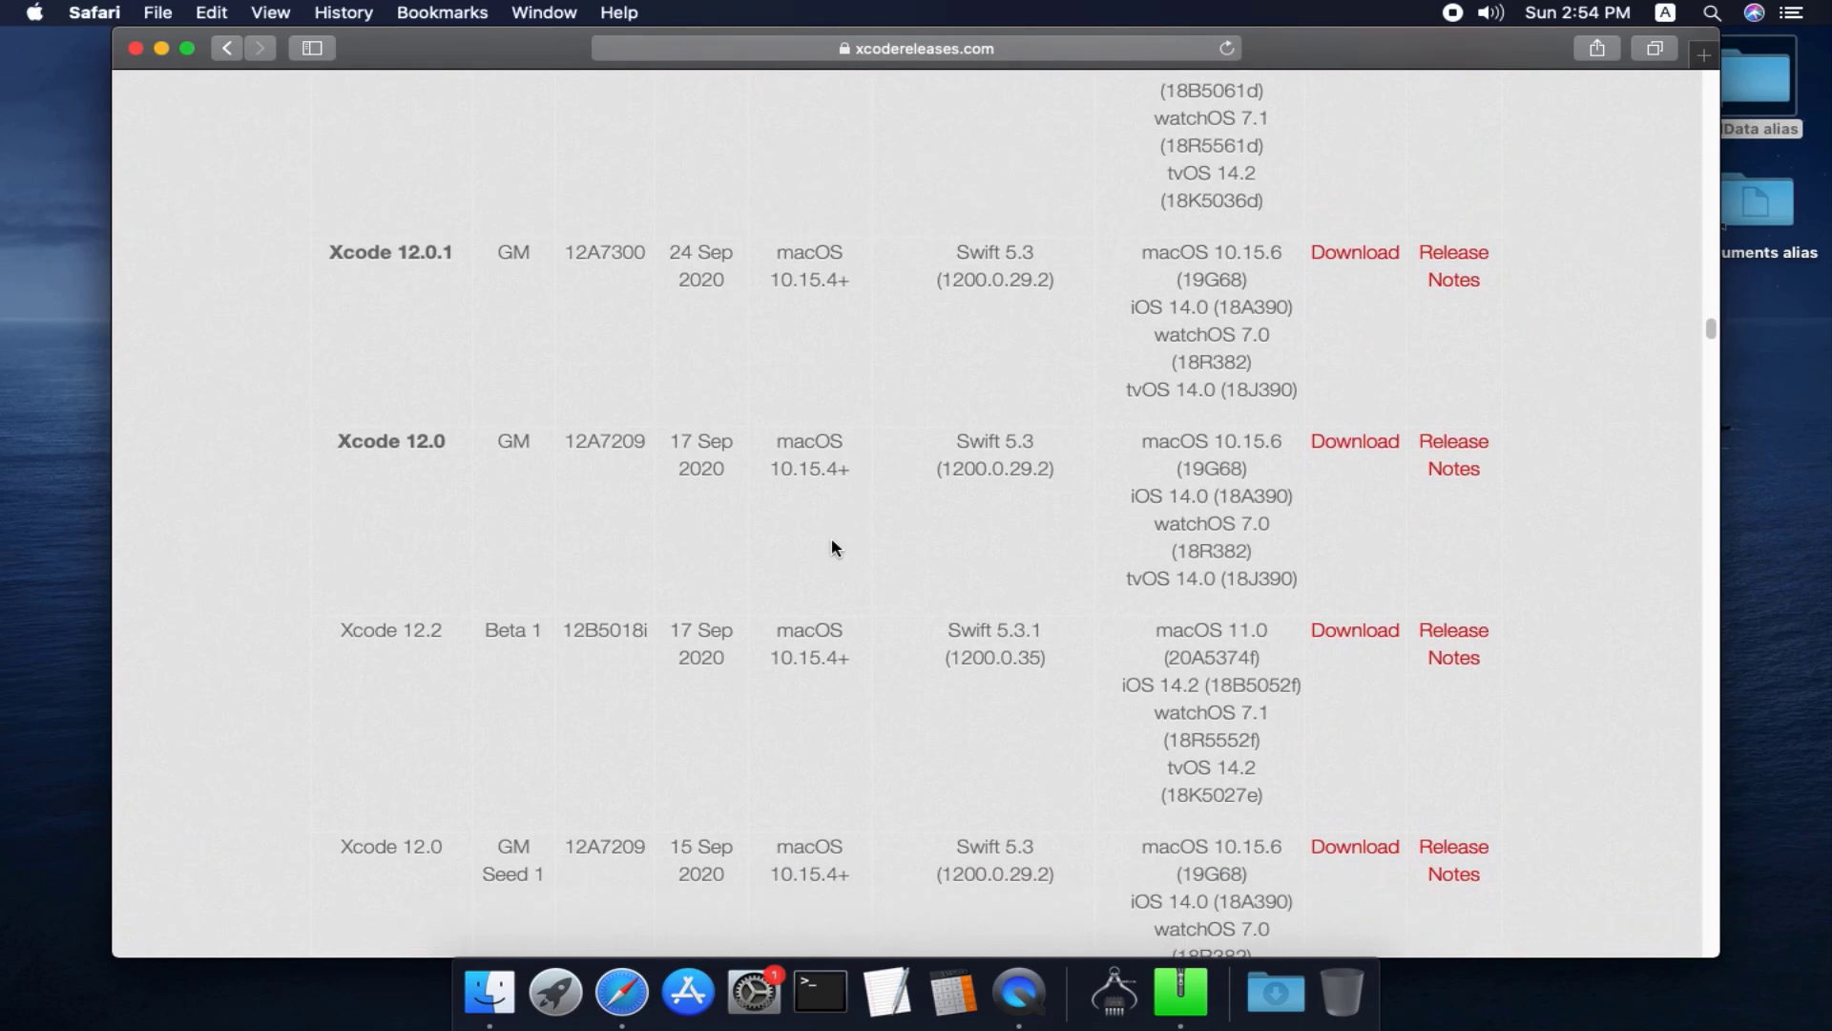
{"action": "left_click", "coordinate": [41, 132]}
{"action": "left_click", "coordinate": [34, 11]}
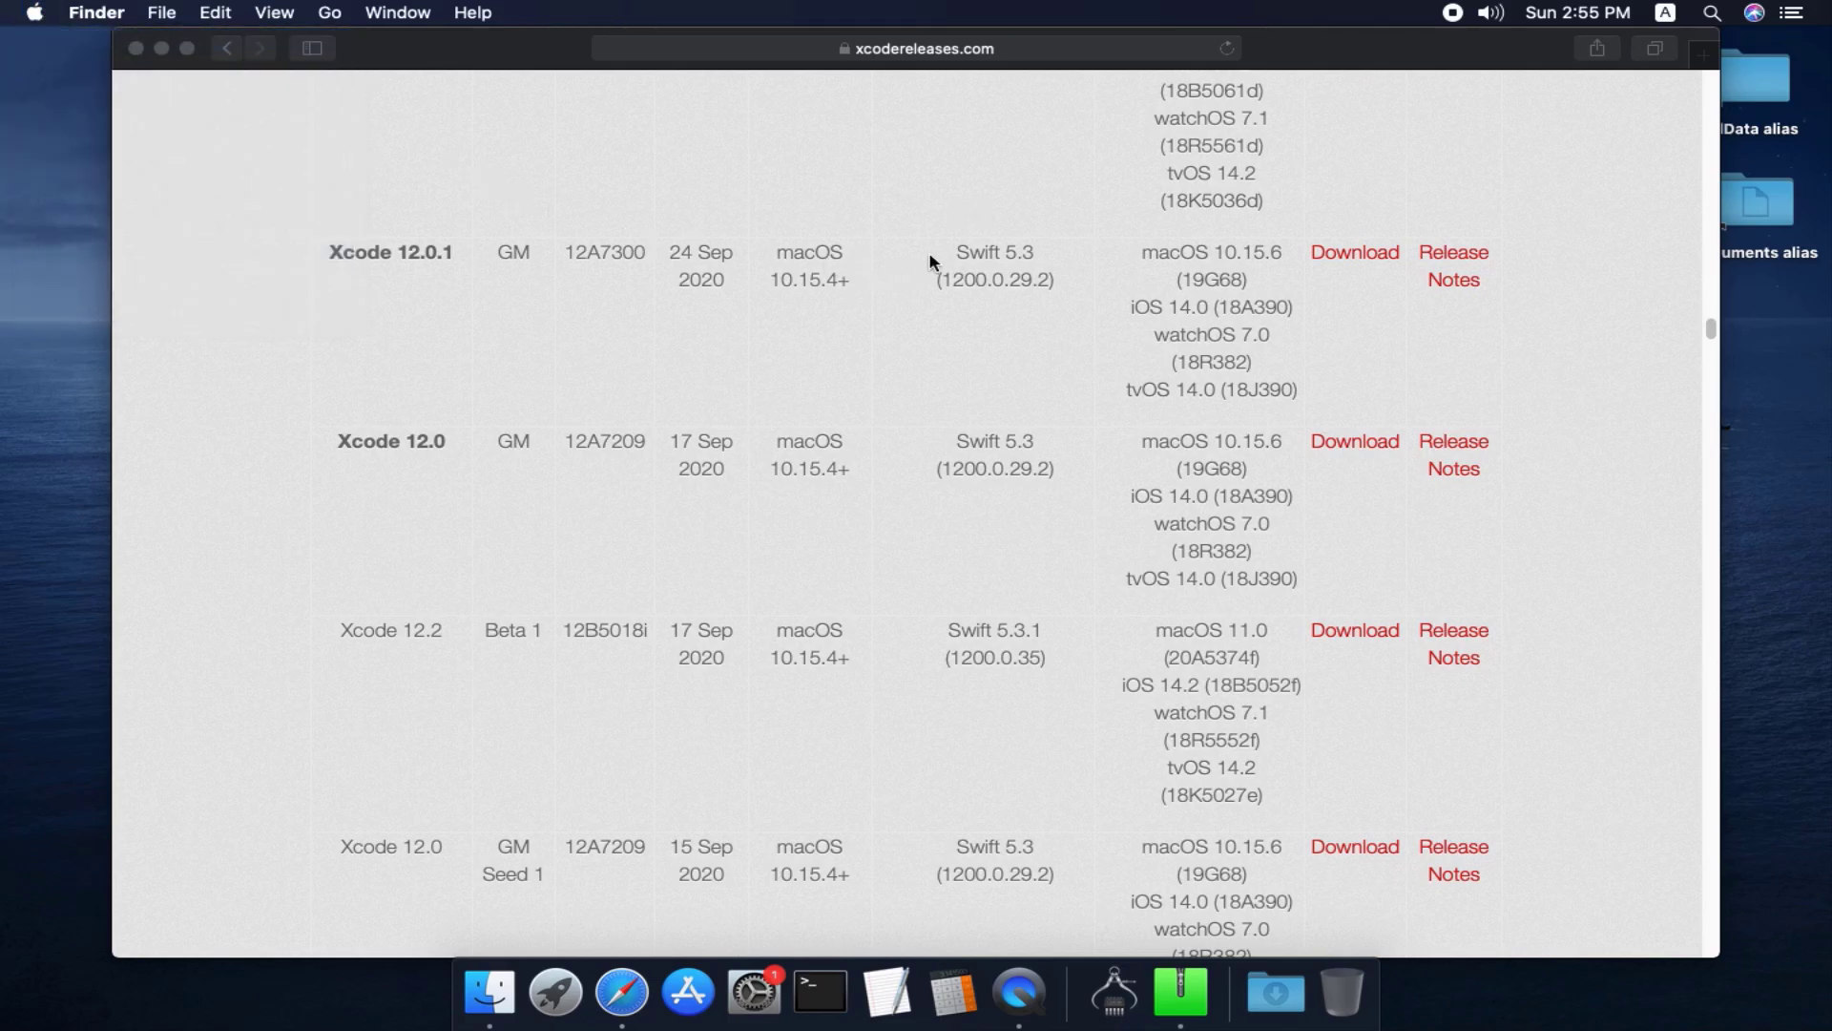
{"action": "double_click", "coordinate": [924, 313]}
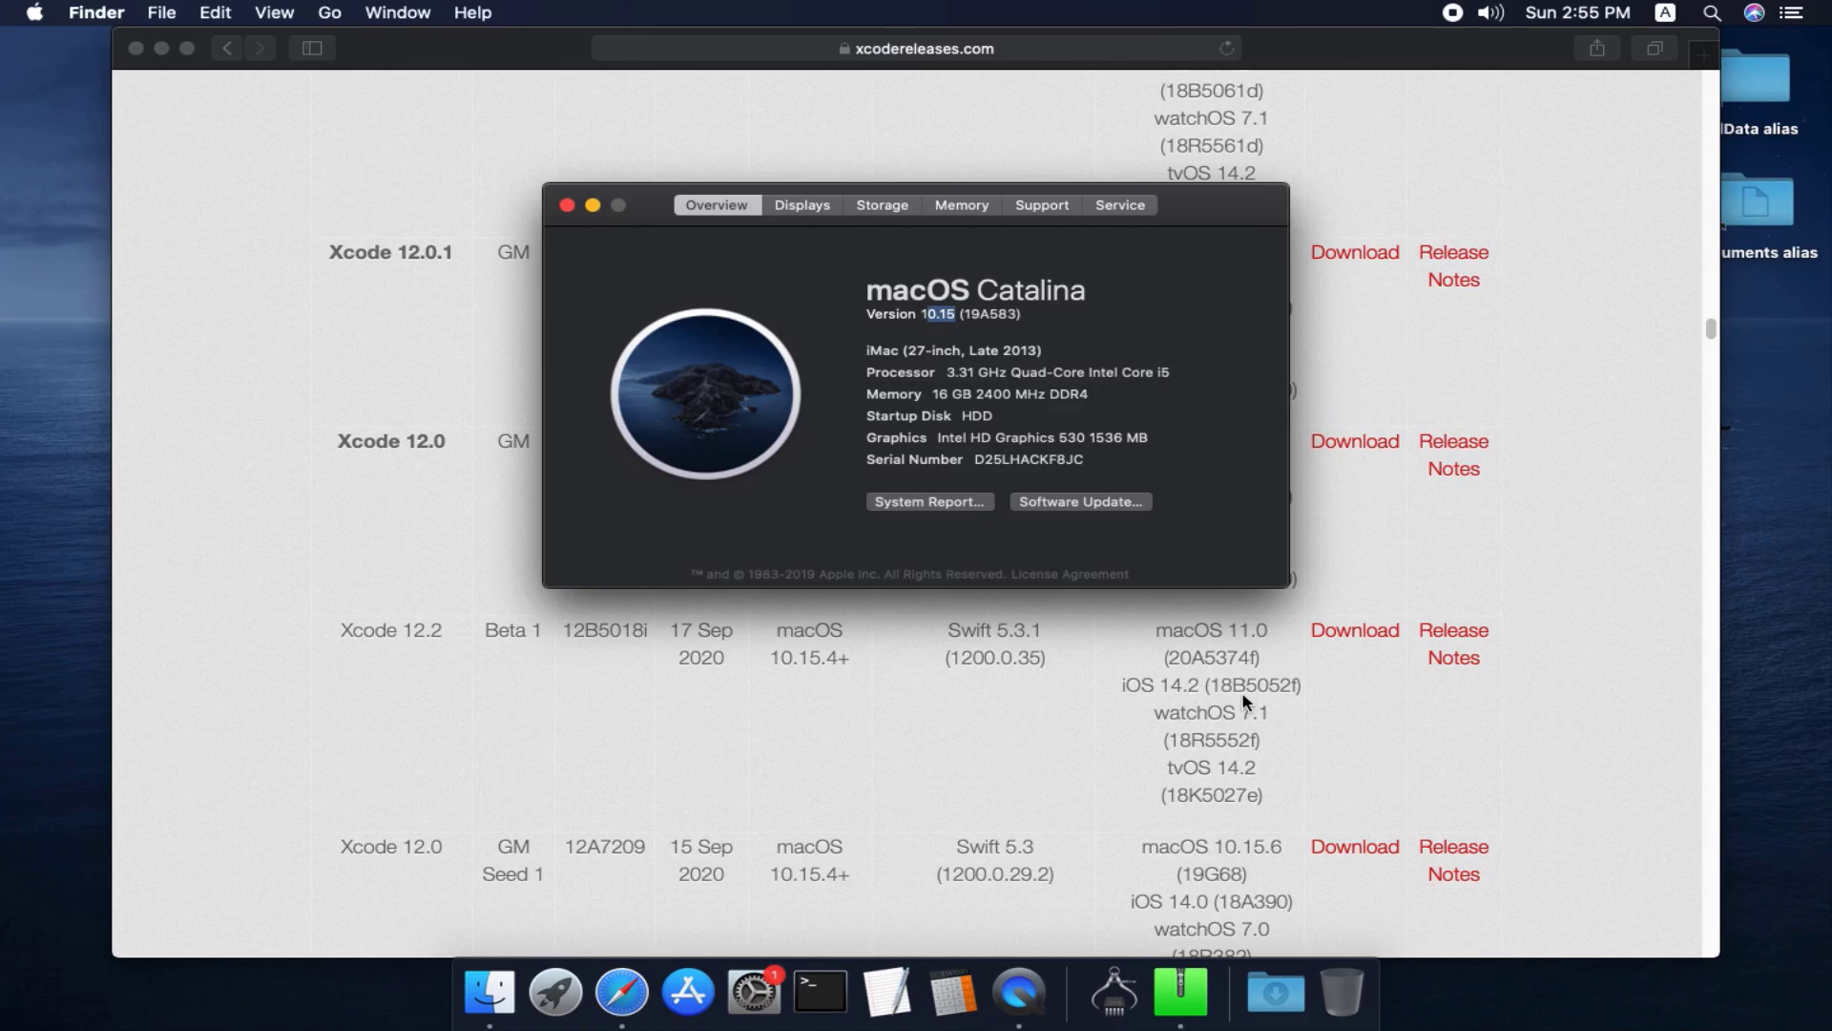
{"action": "left_click", "coordinate": [567, 206]}
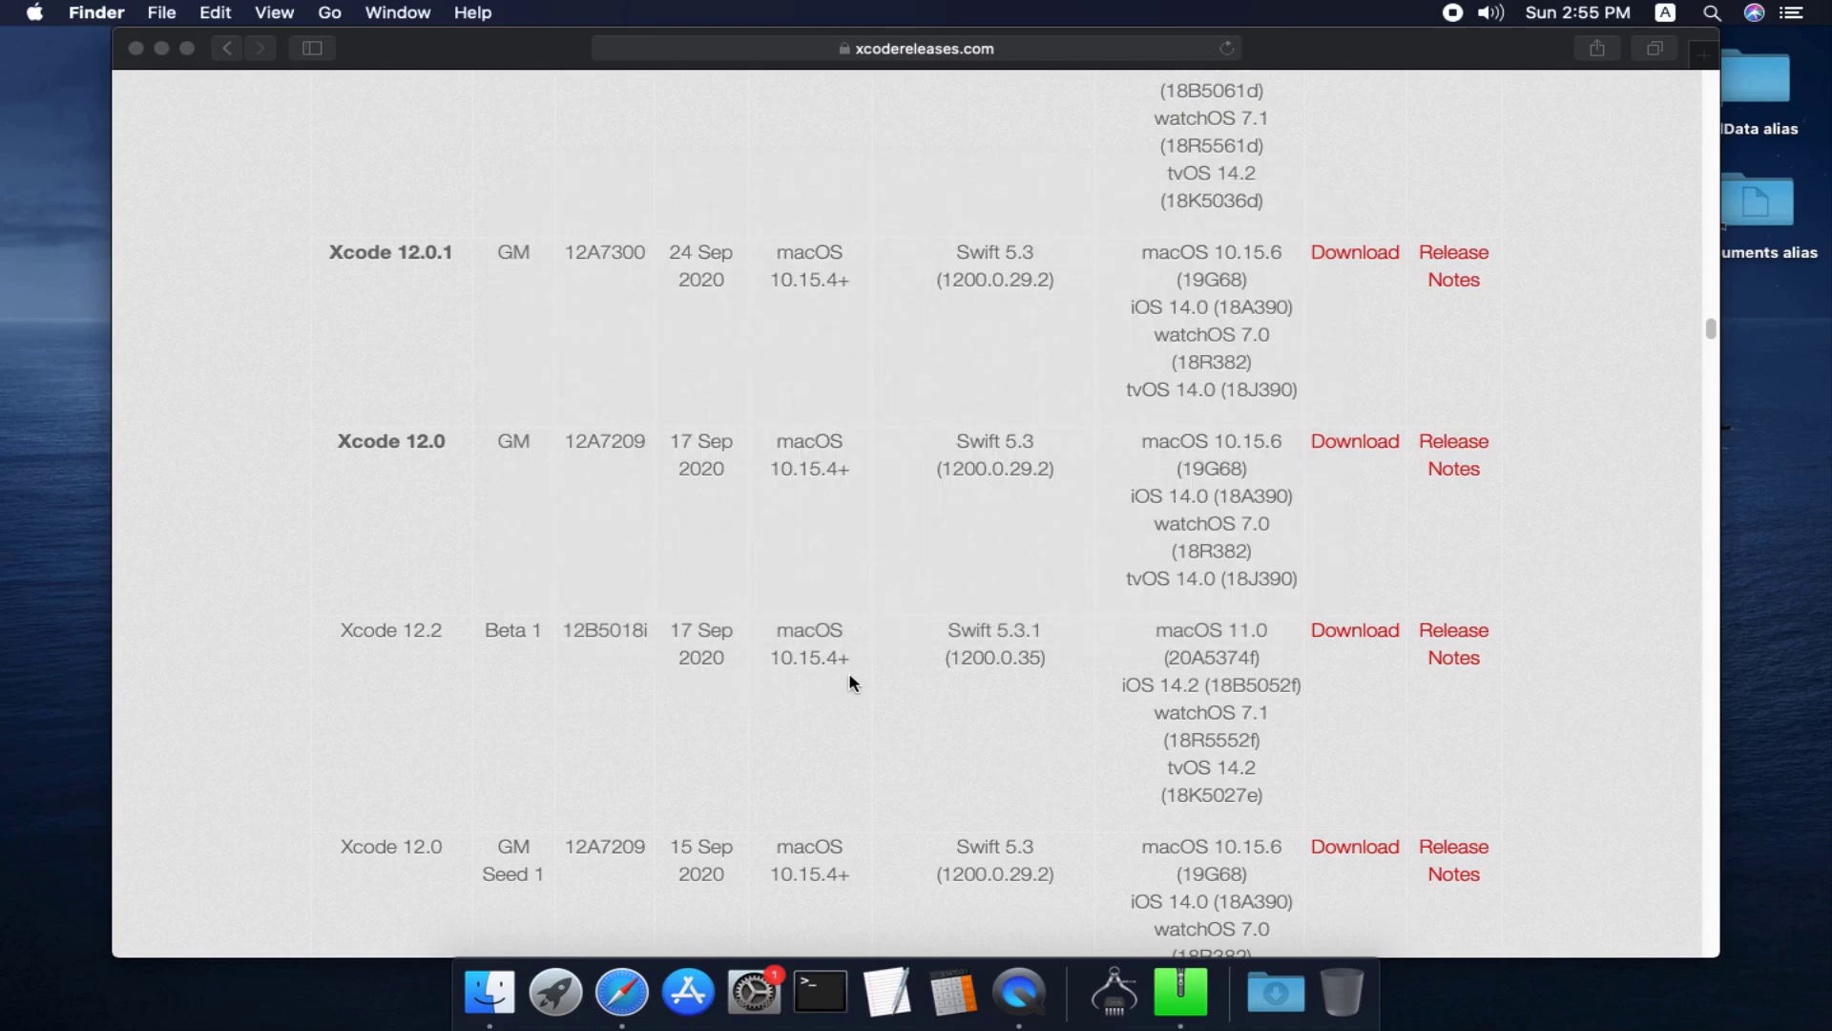
Examine the macOS requirements of the Xcode 12.0 and Xcode 11 releases for a version suited to this Mac.
{"action": "scroll", "coordinate": [844, 676], "scroll_direction": "down", "scroll_amount": 5}
{"action": "scroll", "coordinate": [830, 572], "scroll_direction": "down", "scroll_amount": 20}
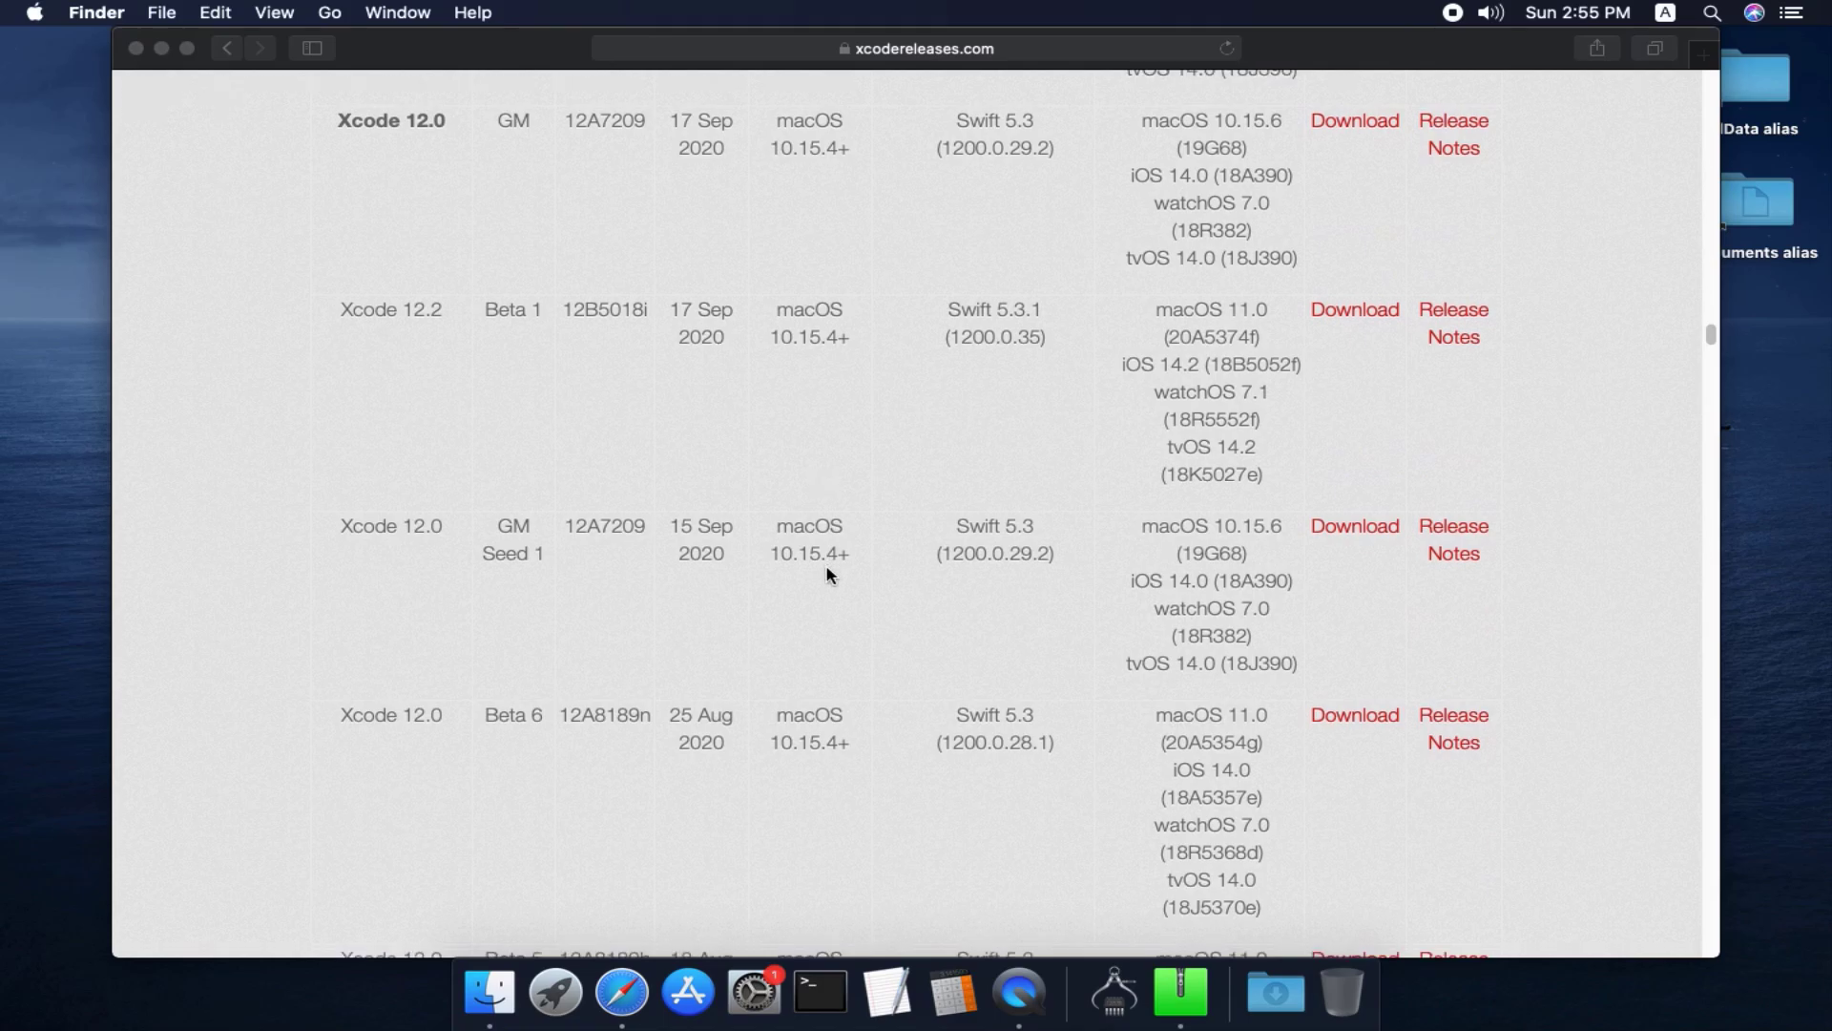
{"action": "scroll", "coordinate": [830, 579], "scroll_direction": "down", "scroll_amount": 1}
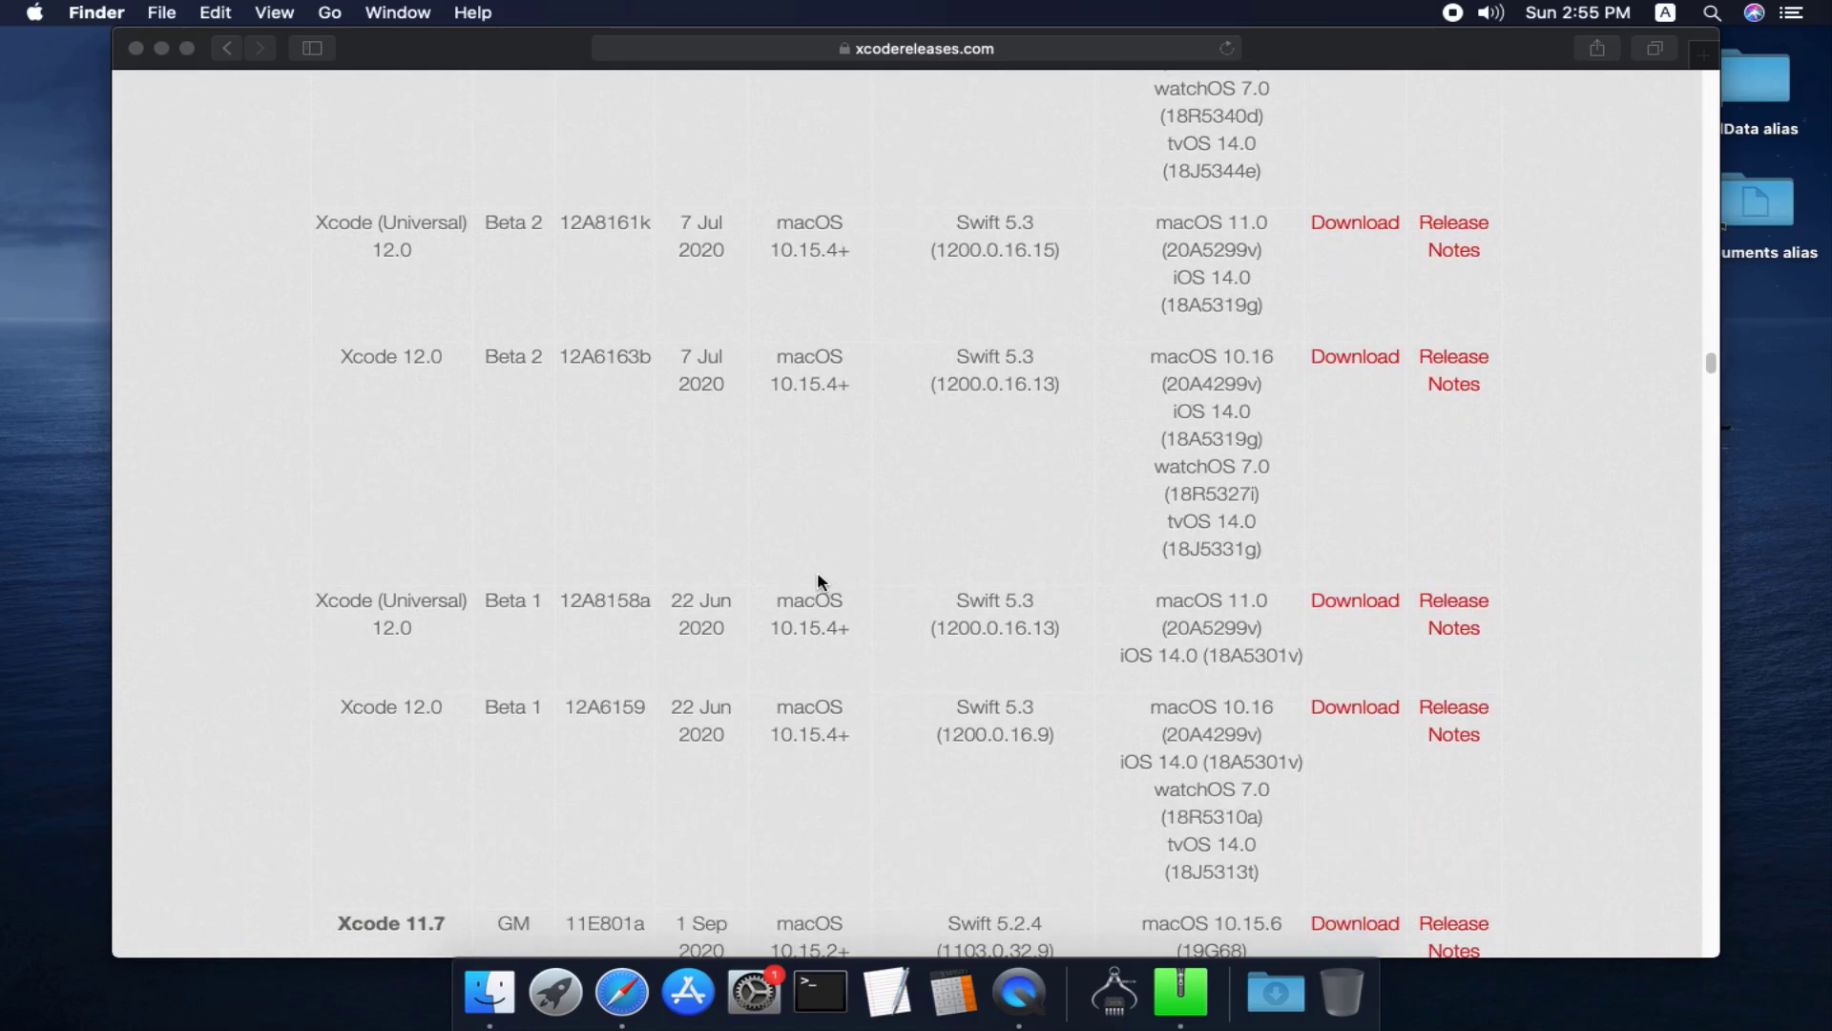
{"action": "scroll", "coordinate": [816, 573], "scroll_direction": "down", "scroll_amount": 20}
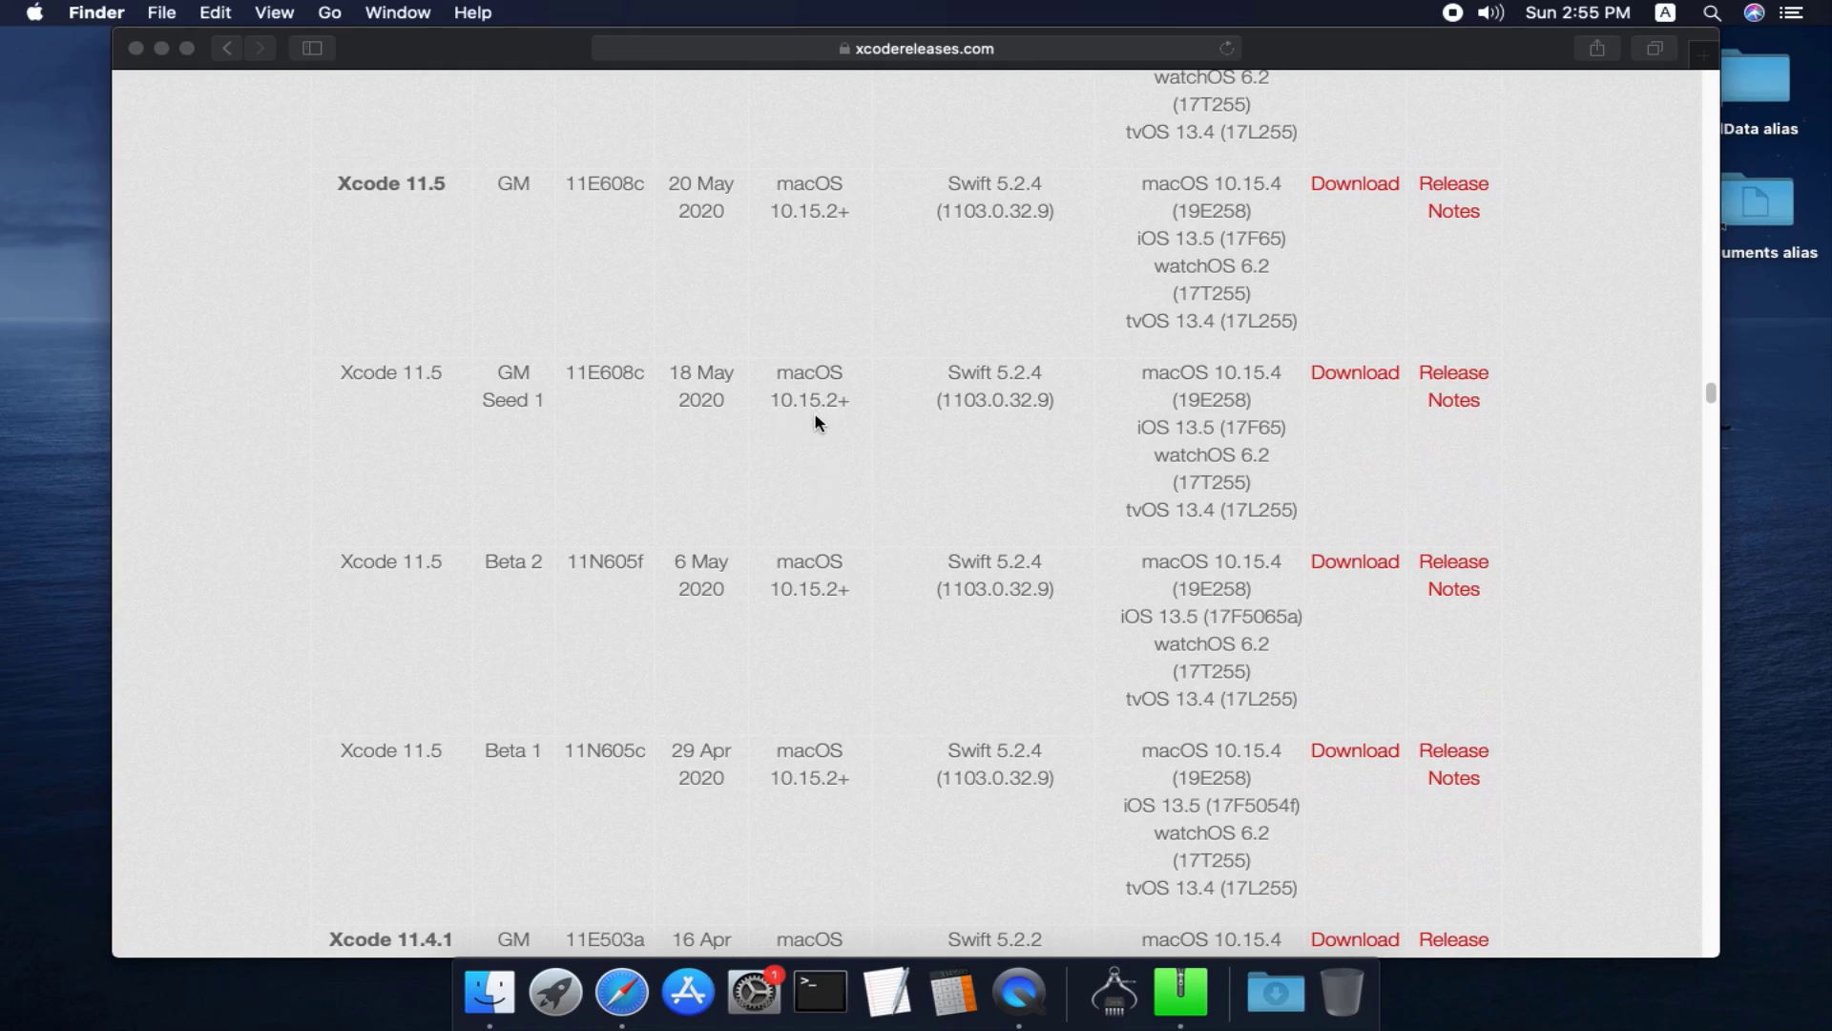
{"action": "scroll", "coordinate": [816, 422], "scroll_direction": "down", "scroll_amount": 8}
{"action": "scroll", "coordinate": [816, 422], "scroll_direction": "down", "scroll_amount": 15}
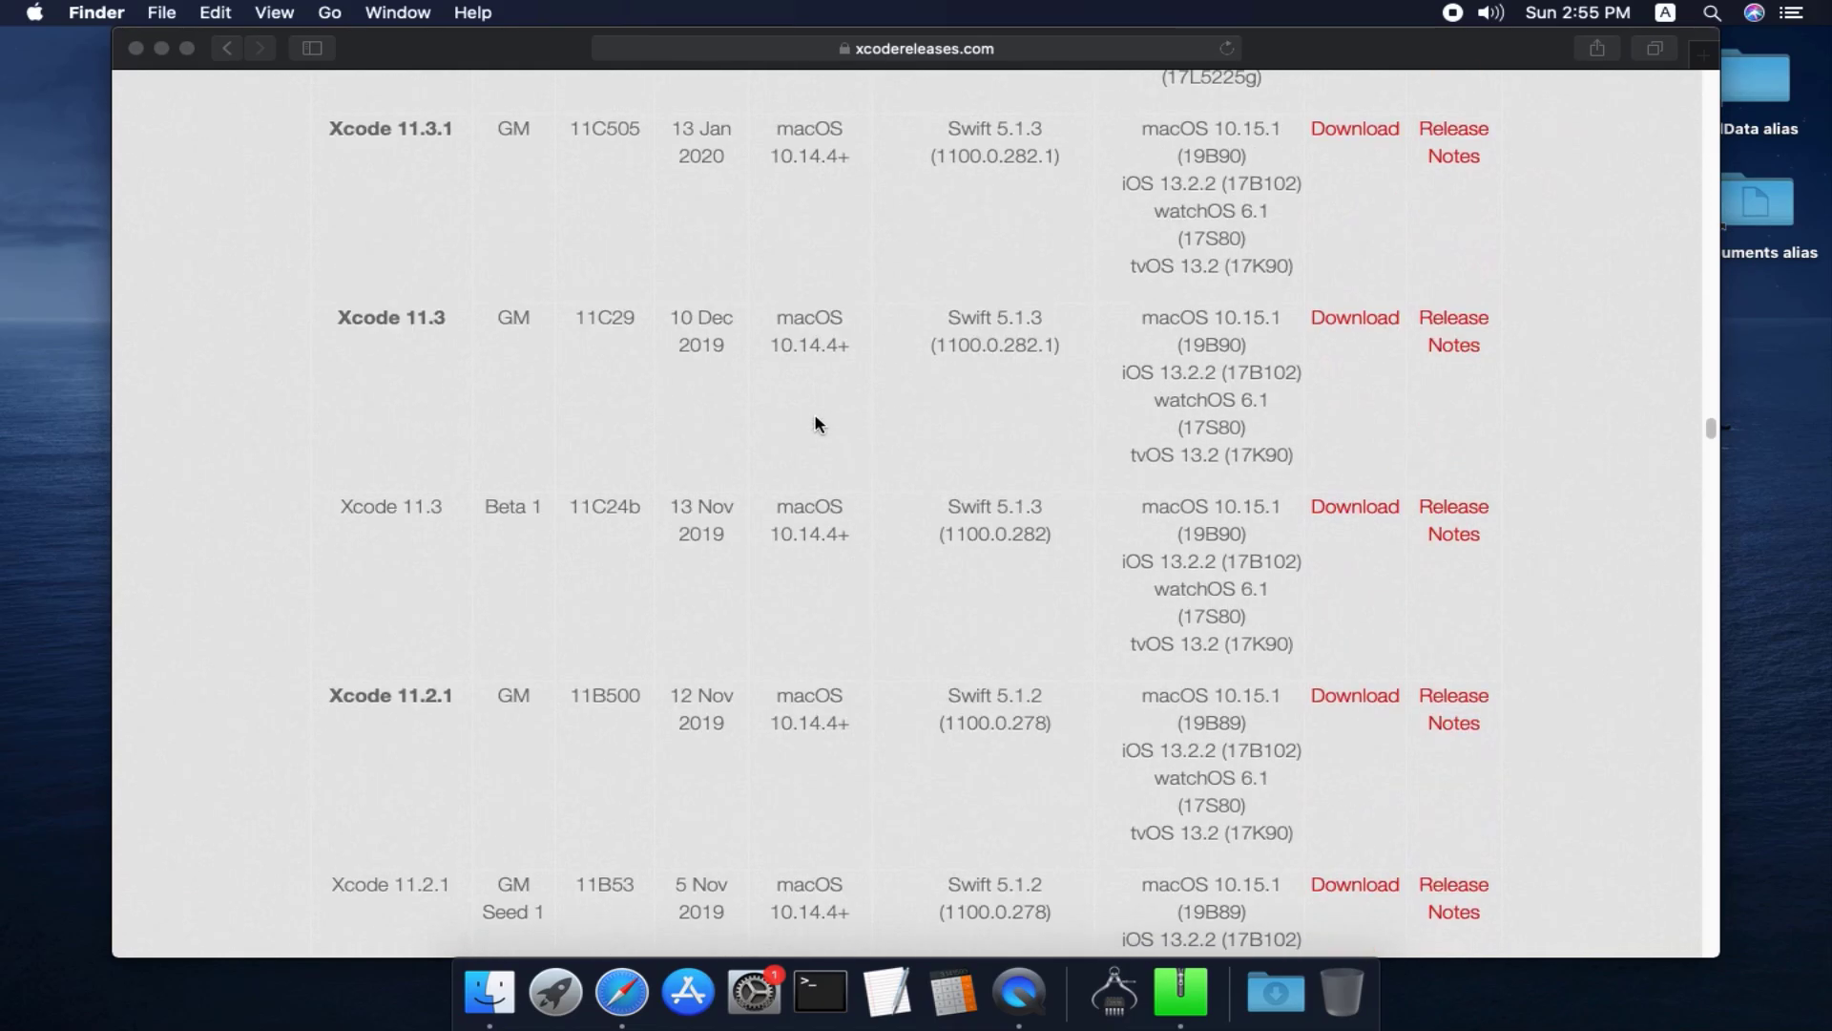
{"action": "scroll", "coordinate": [818, 422], "scroll_direction": "up", "scroll_amount": 7}
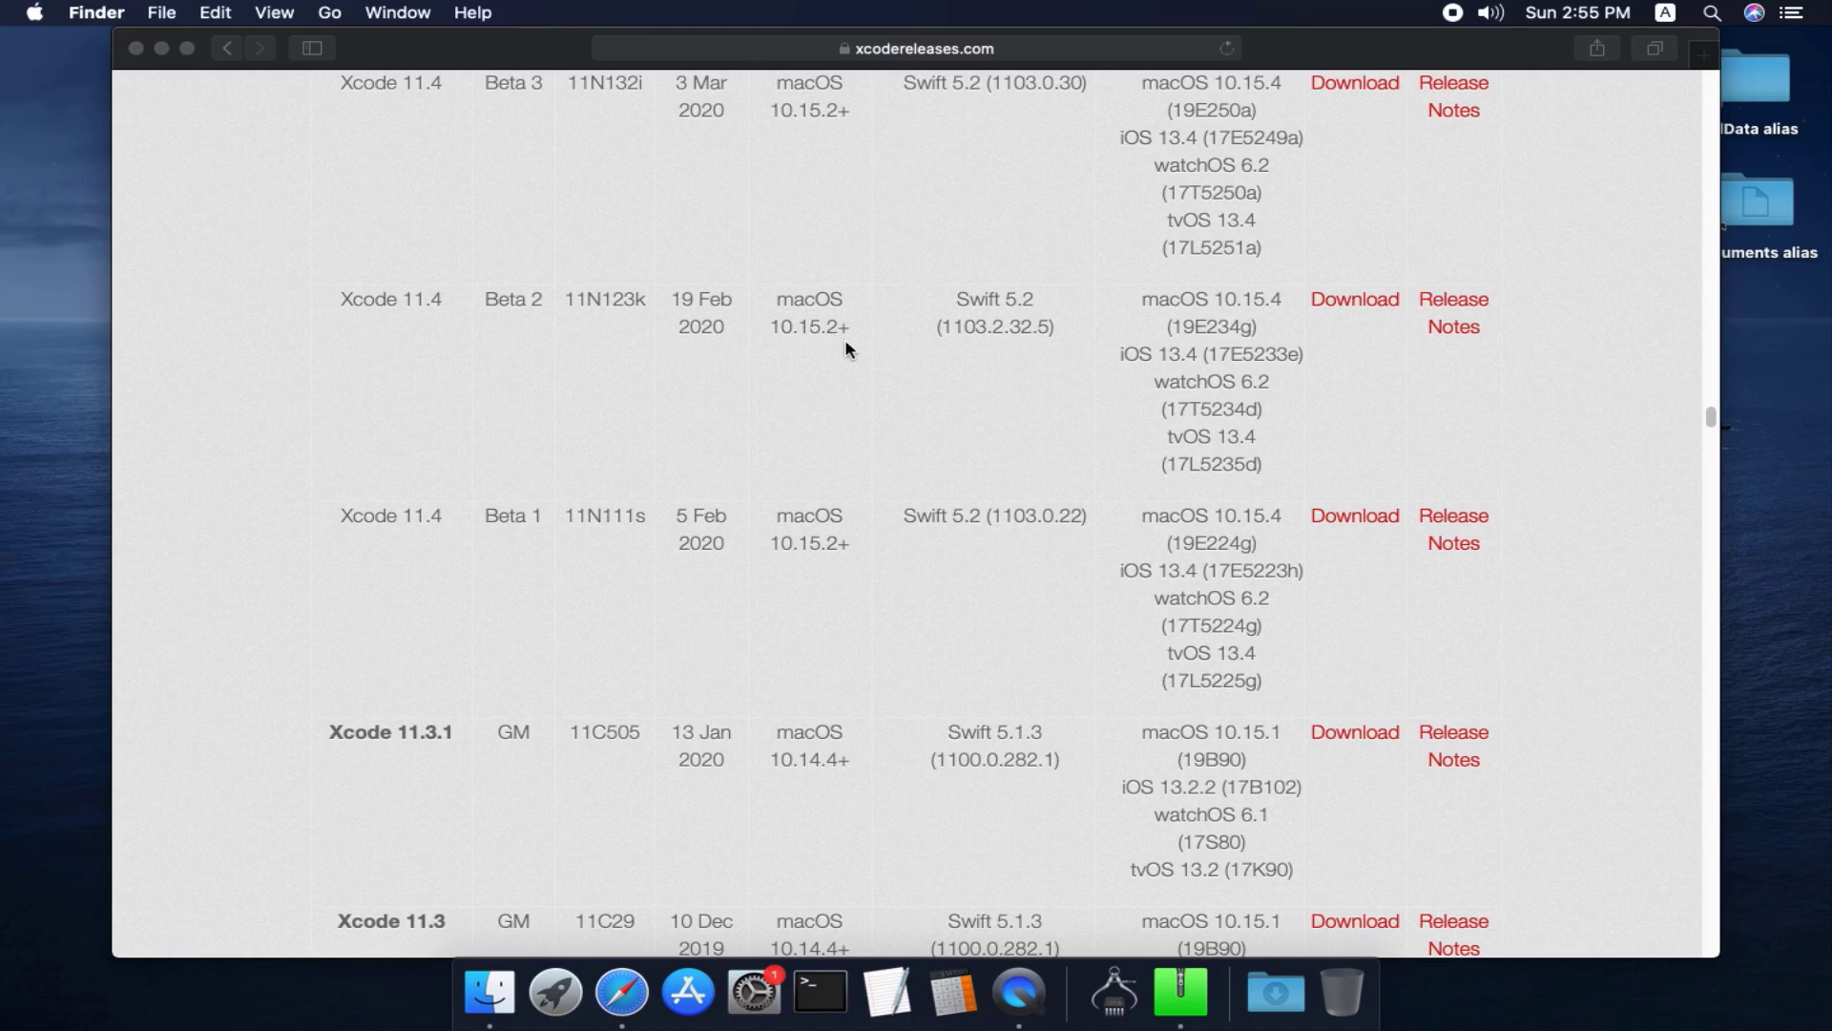
{"action": "scroll", "coordinate": [847, 349], "scroll_direction": "up", "scroll_amount": 5}
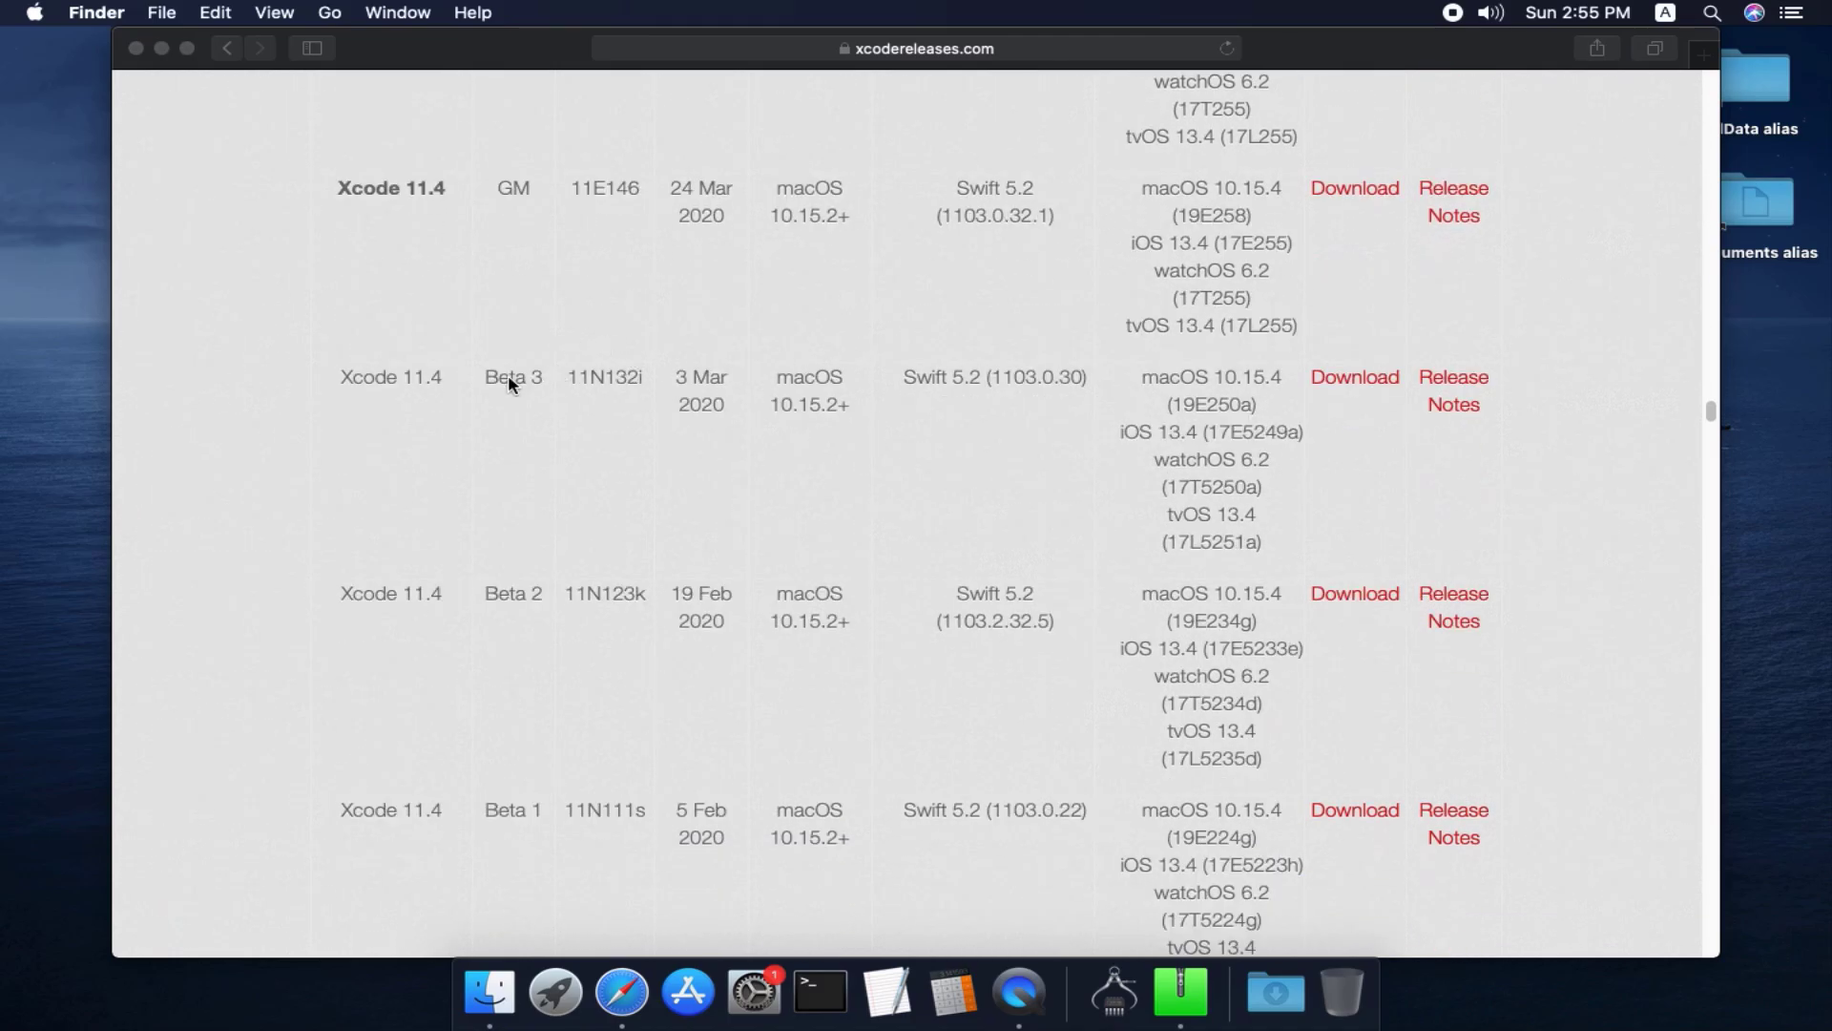
{"action": "scroll", "coordinate": [653, 337], "scroll_direction": "up", "scroll_amount": 15}
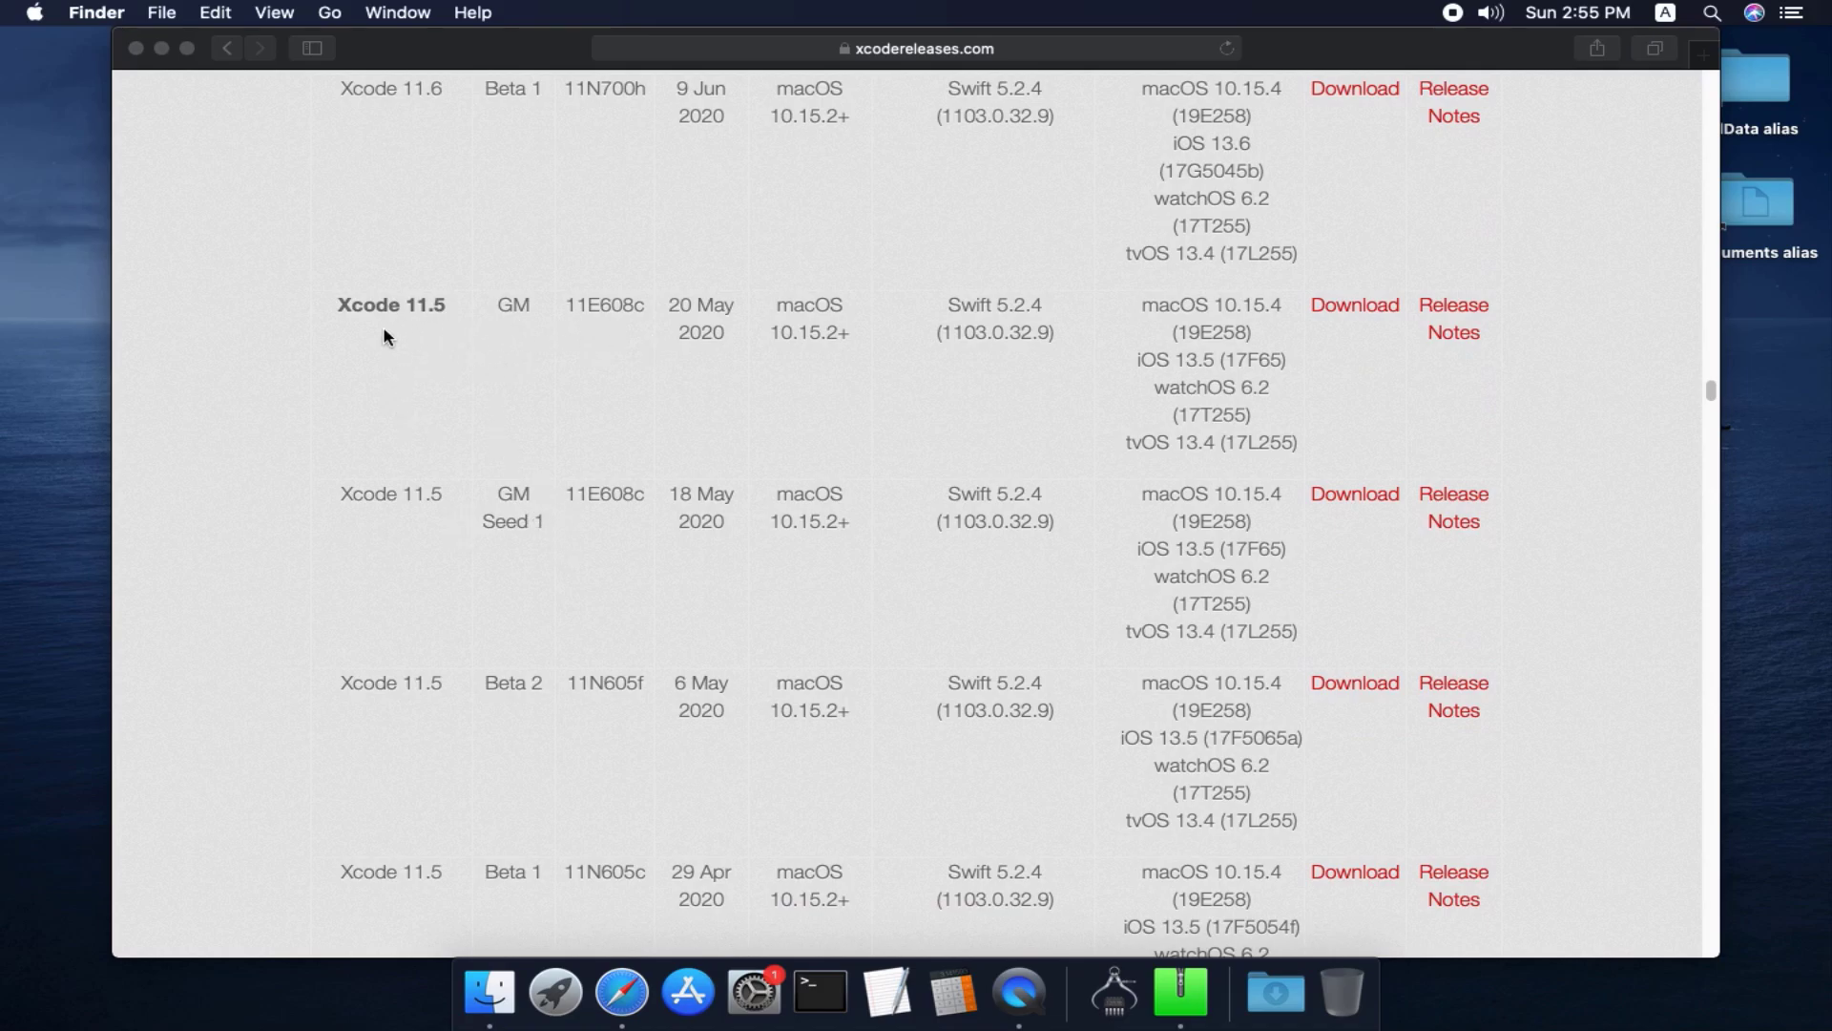
{"action": "scroll", "coordinate": [599, 382], "scroll_direction": "up", "scroll_amount": 10}
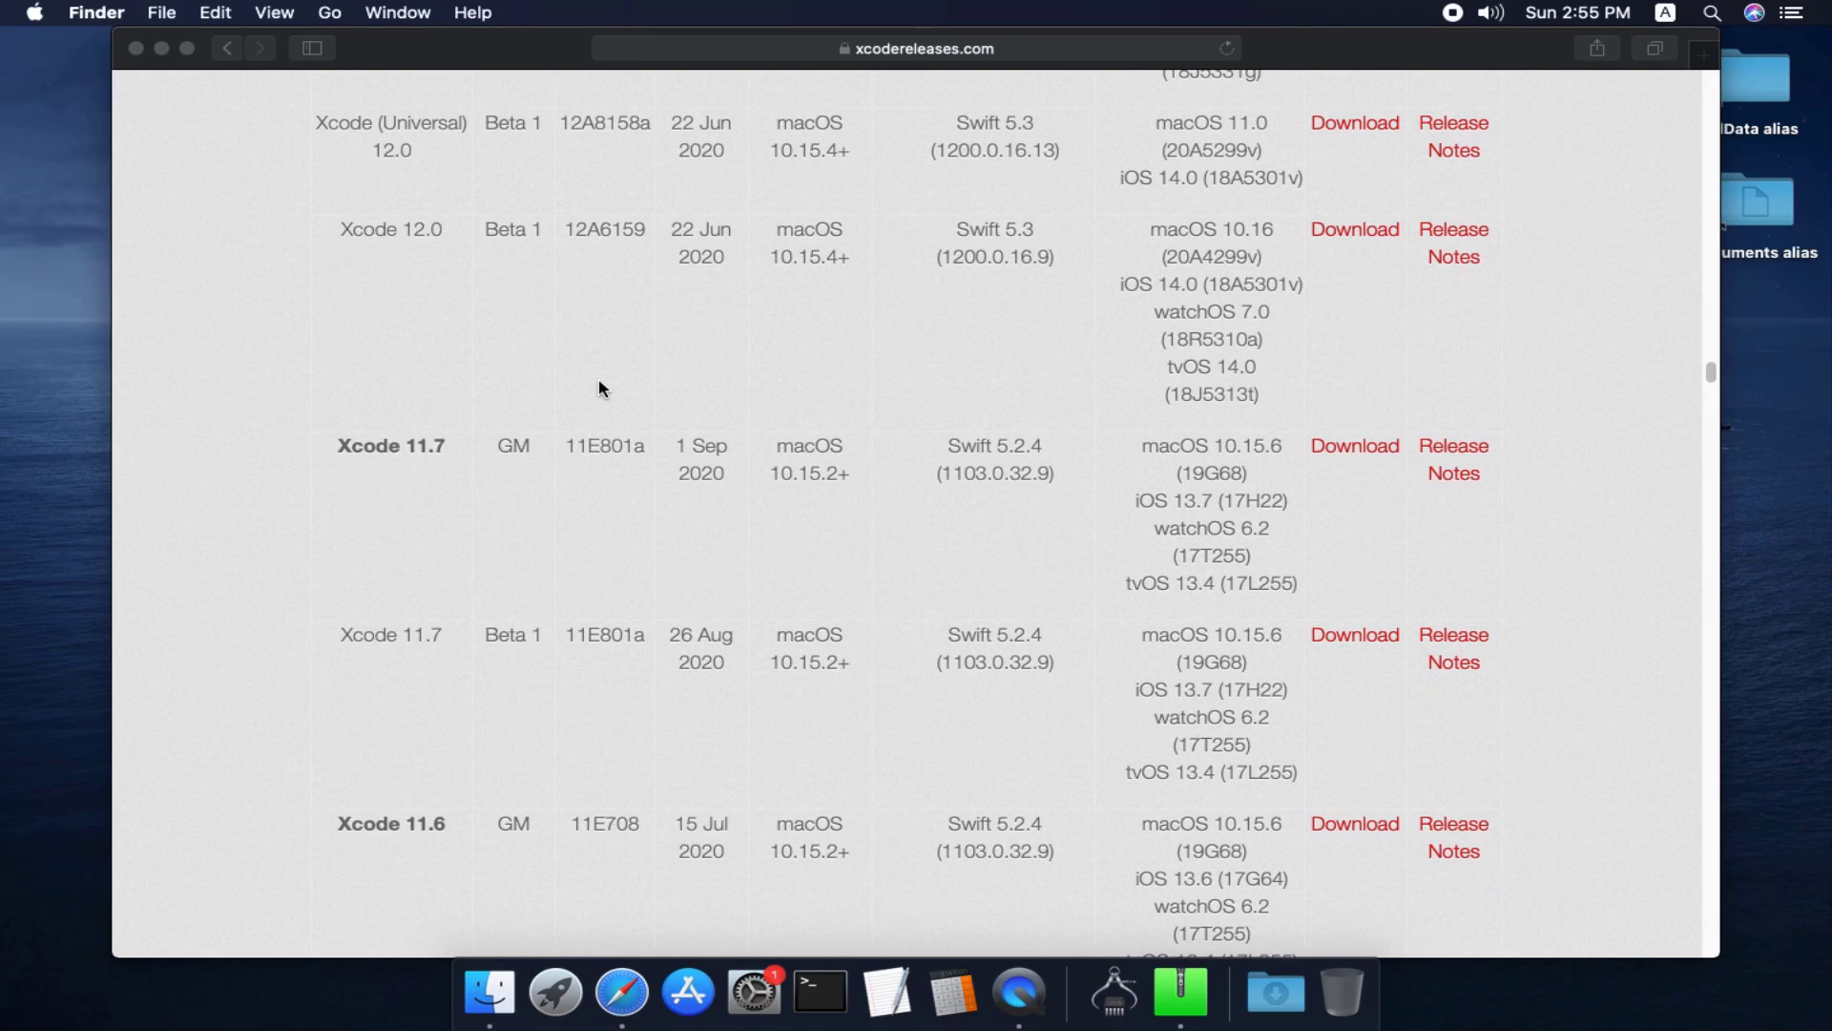
{"action": "scroll", "coordinate": [599, 386], "scroll_direction": "up", "scroll_amount": 3}
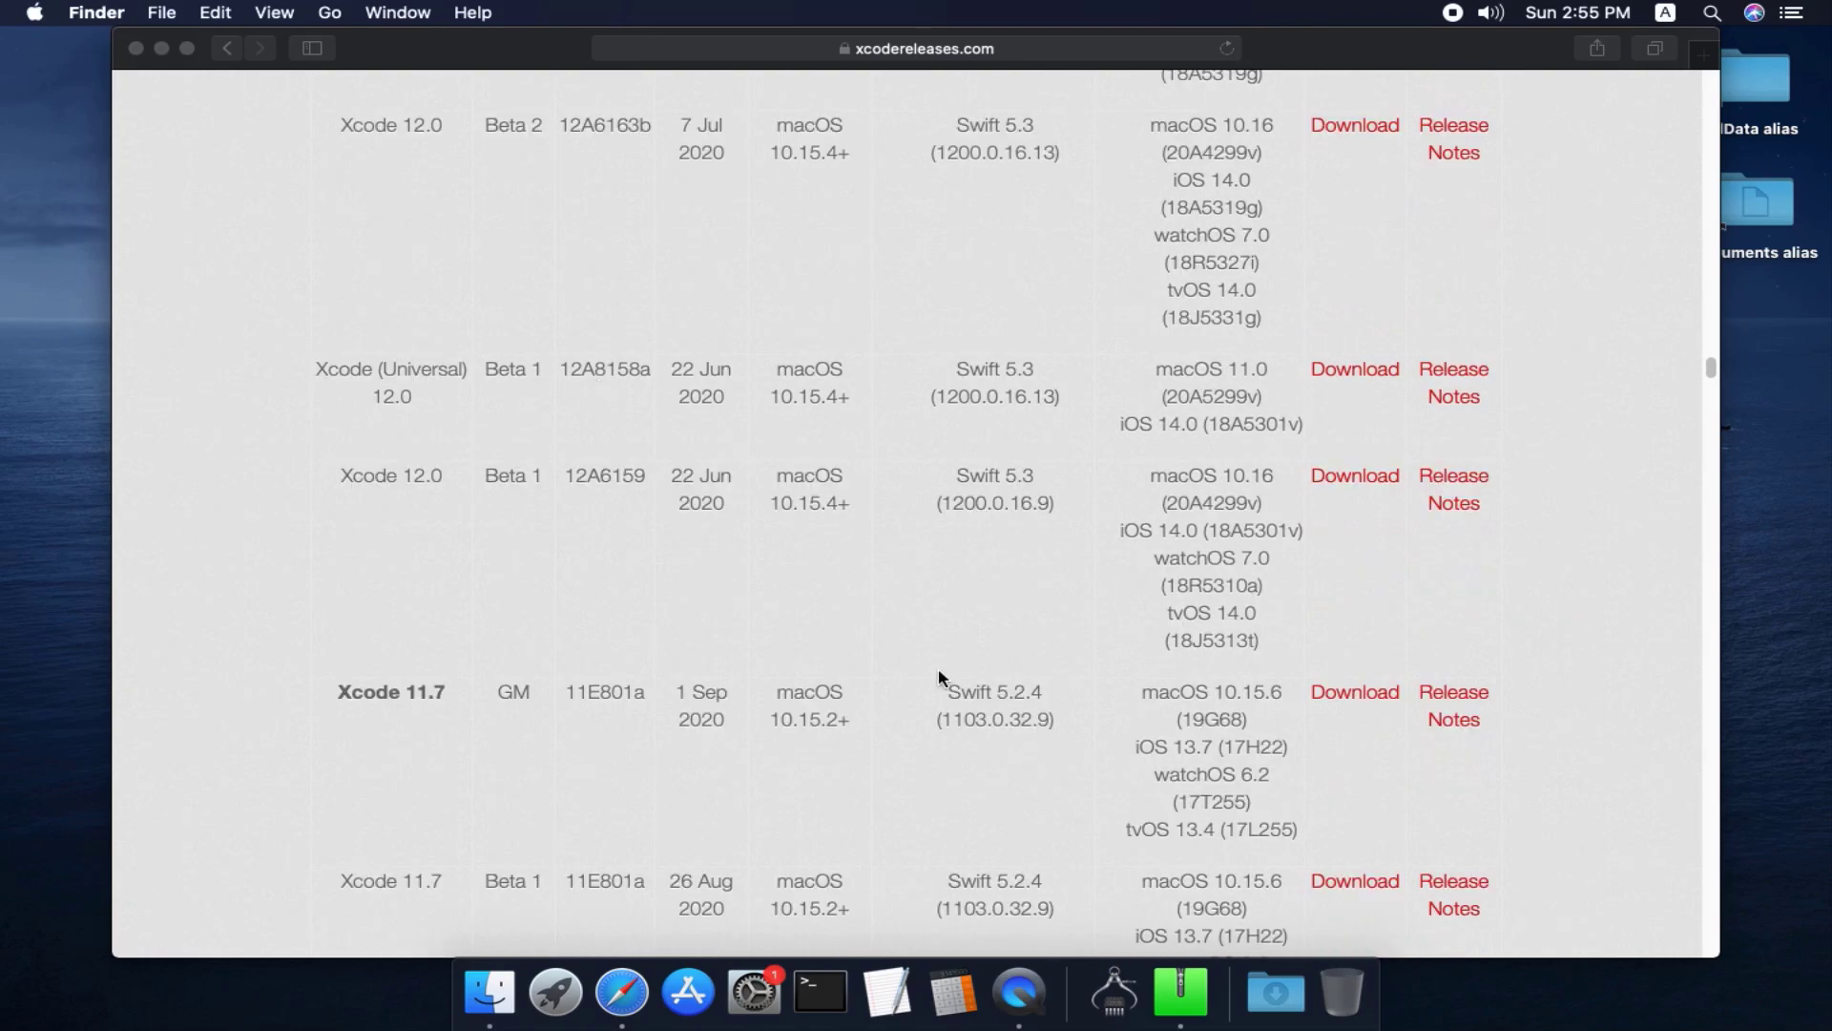
Return through the newer releases to the Xcode 12.2 row and highlight its Release label.
{"action": "scroll", "coordinate": [836, 632], "scroll_direction": "up", "scroll_amount": 10}
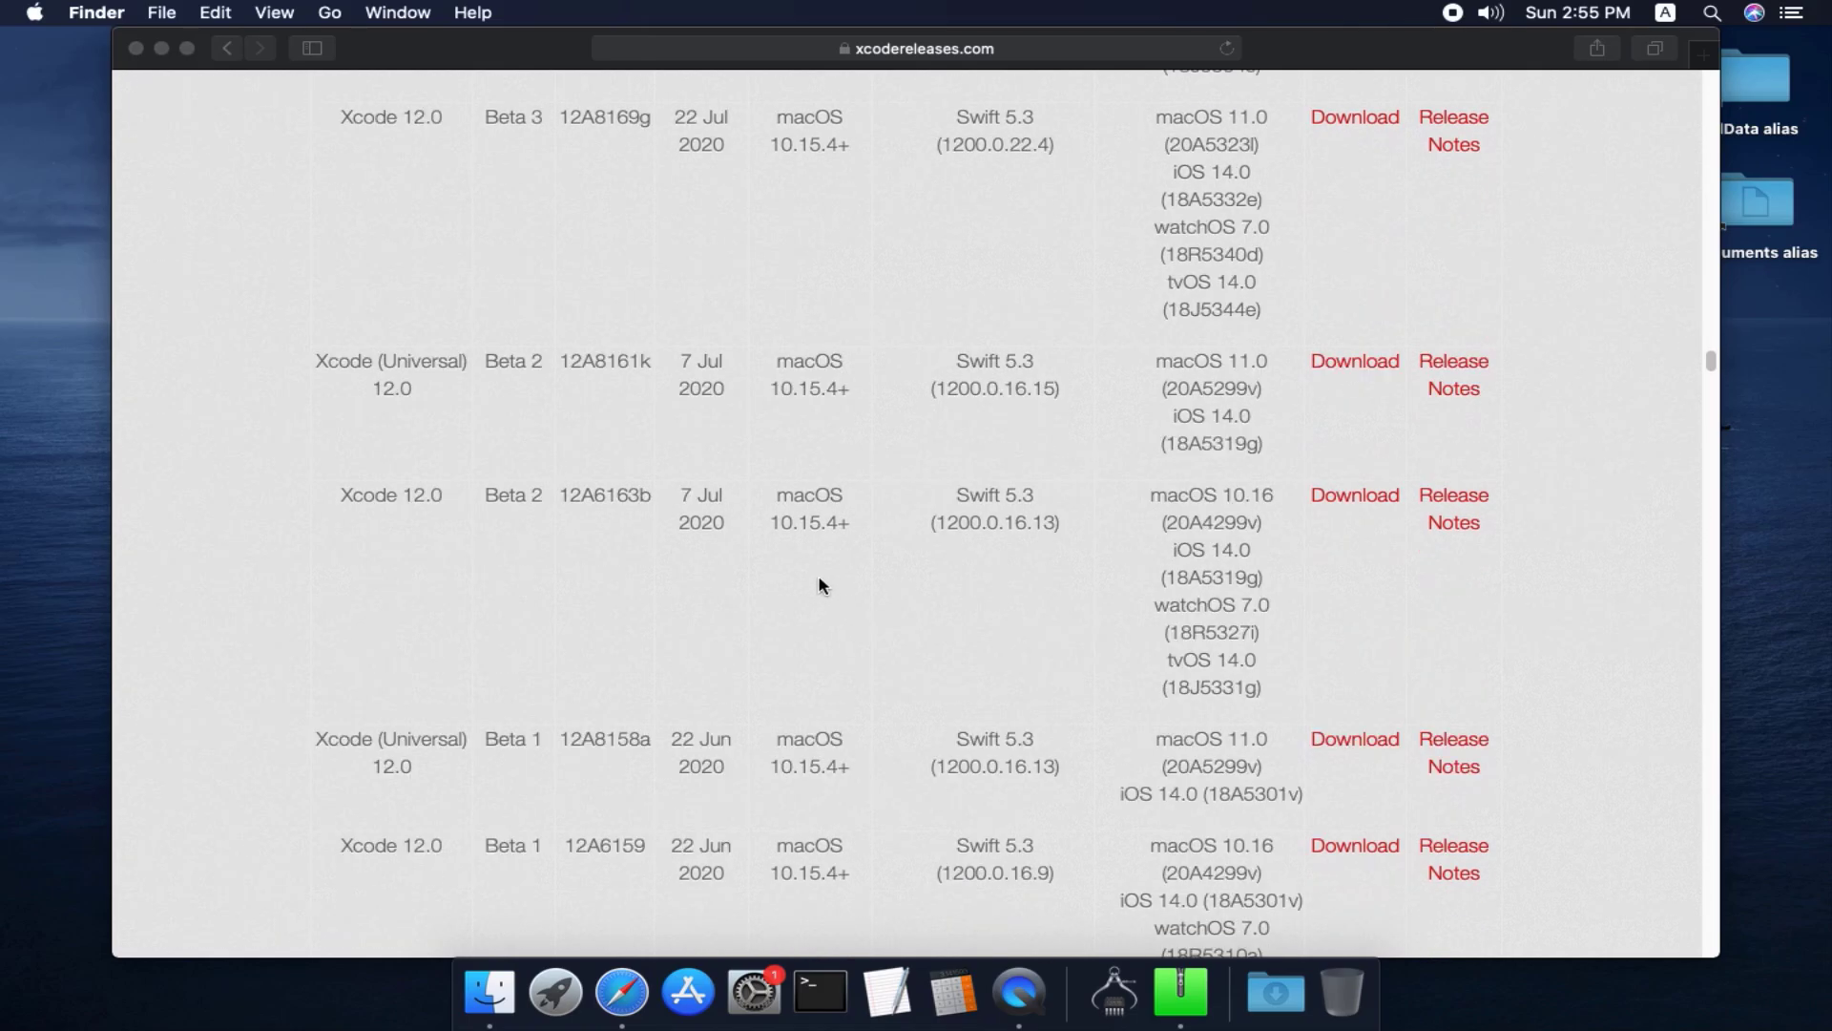
{"action": "scroll", "coordinate": [801, 565], "scroll_direction": "up", "scroll_amount": 10}
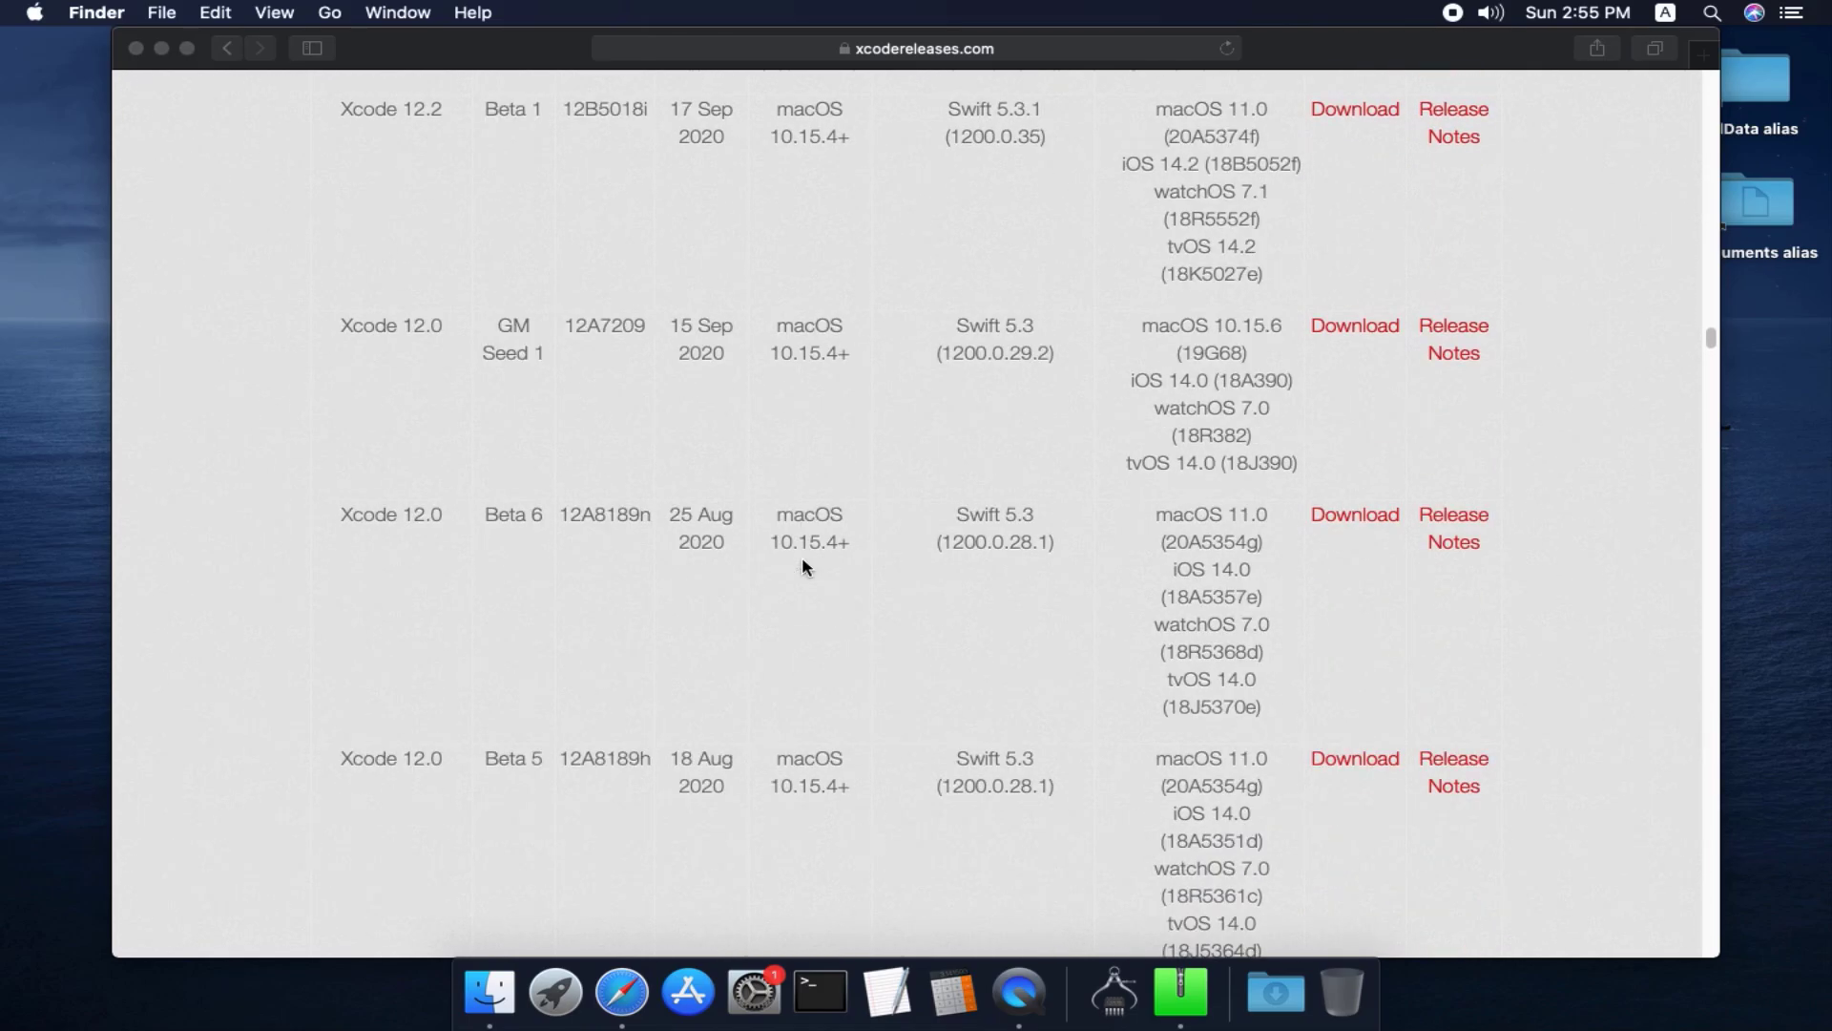
{"action": "scroll", "coordinate": [802, 563], "scroll_direction": "up", "scroll_amount": 5}
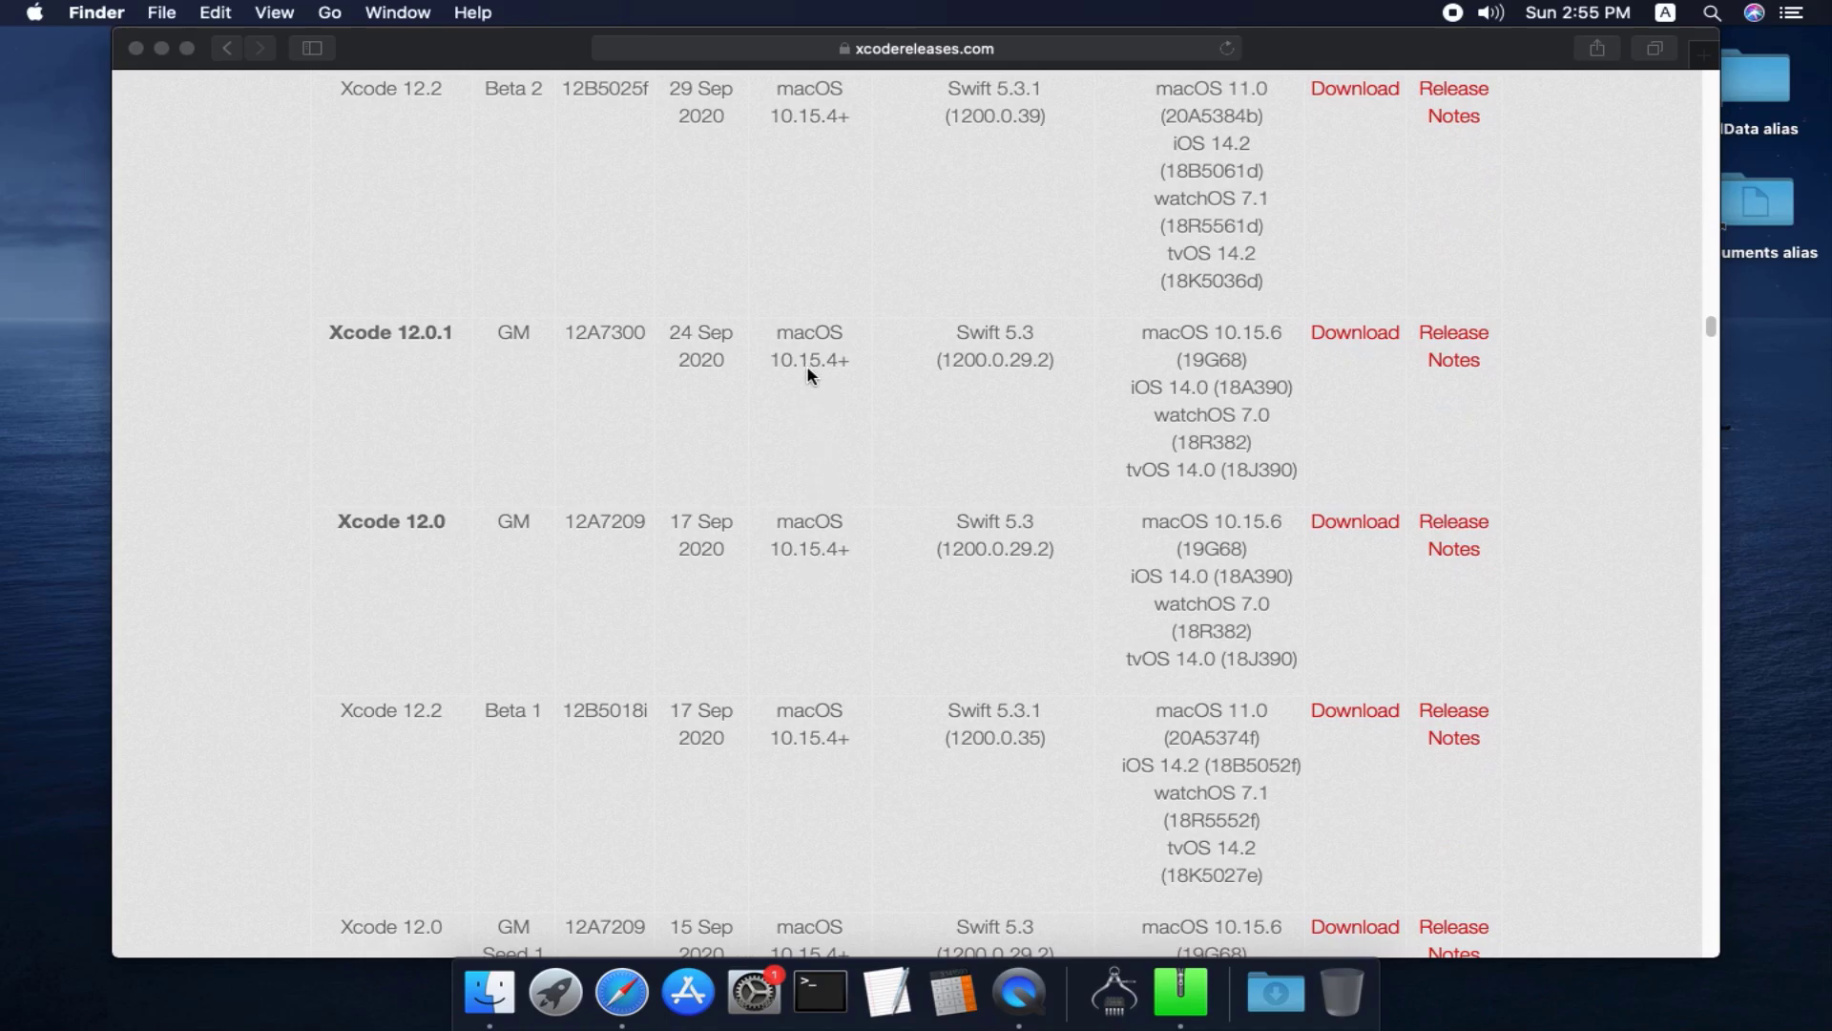
{"action": "scroll", "coordinate": [844, 542], "scroll_direction": "up", "scroll_amount": 5}
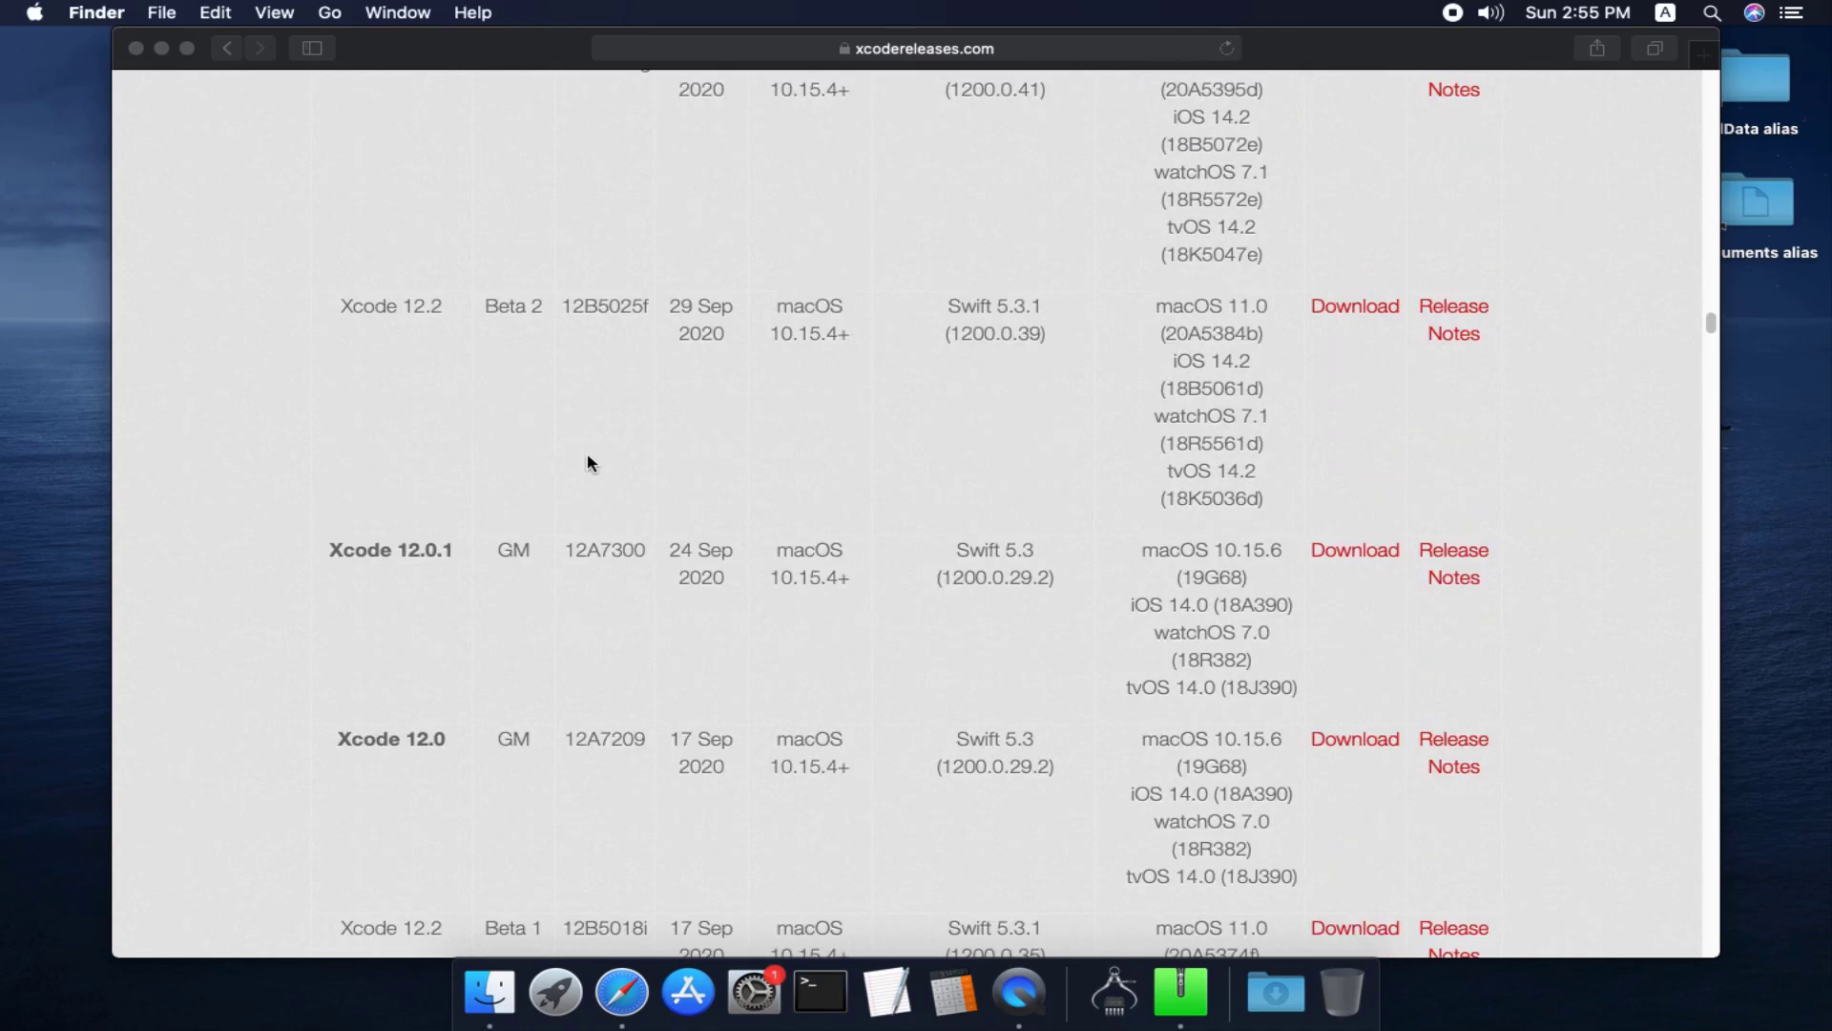
{"action": "scroll", "coordinate": [544, 372], "scroll_direction": "up", "scroll_amount": 7}
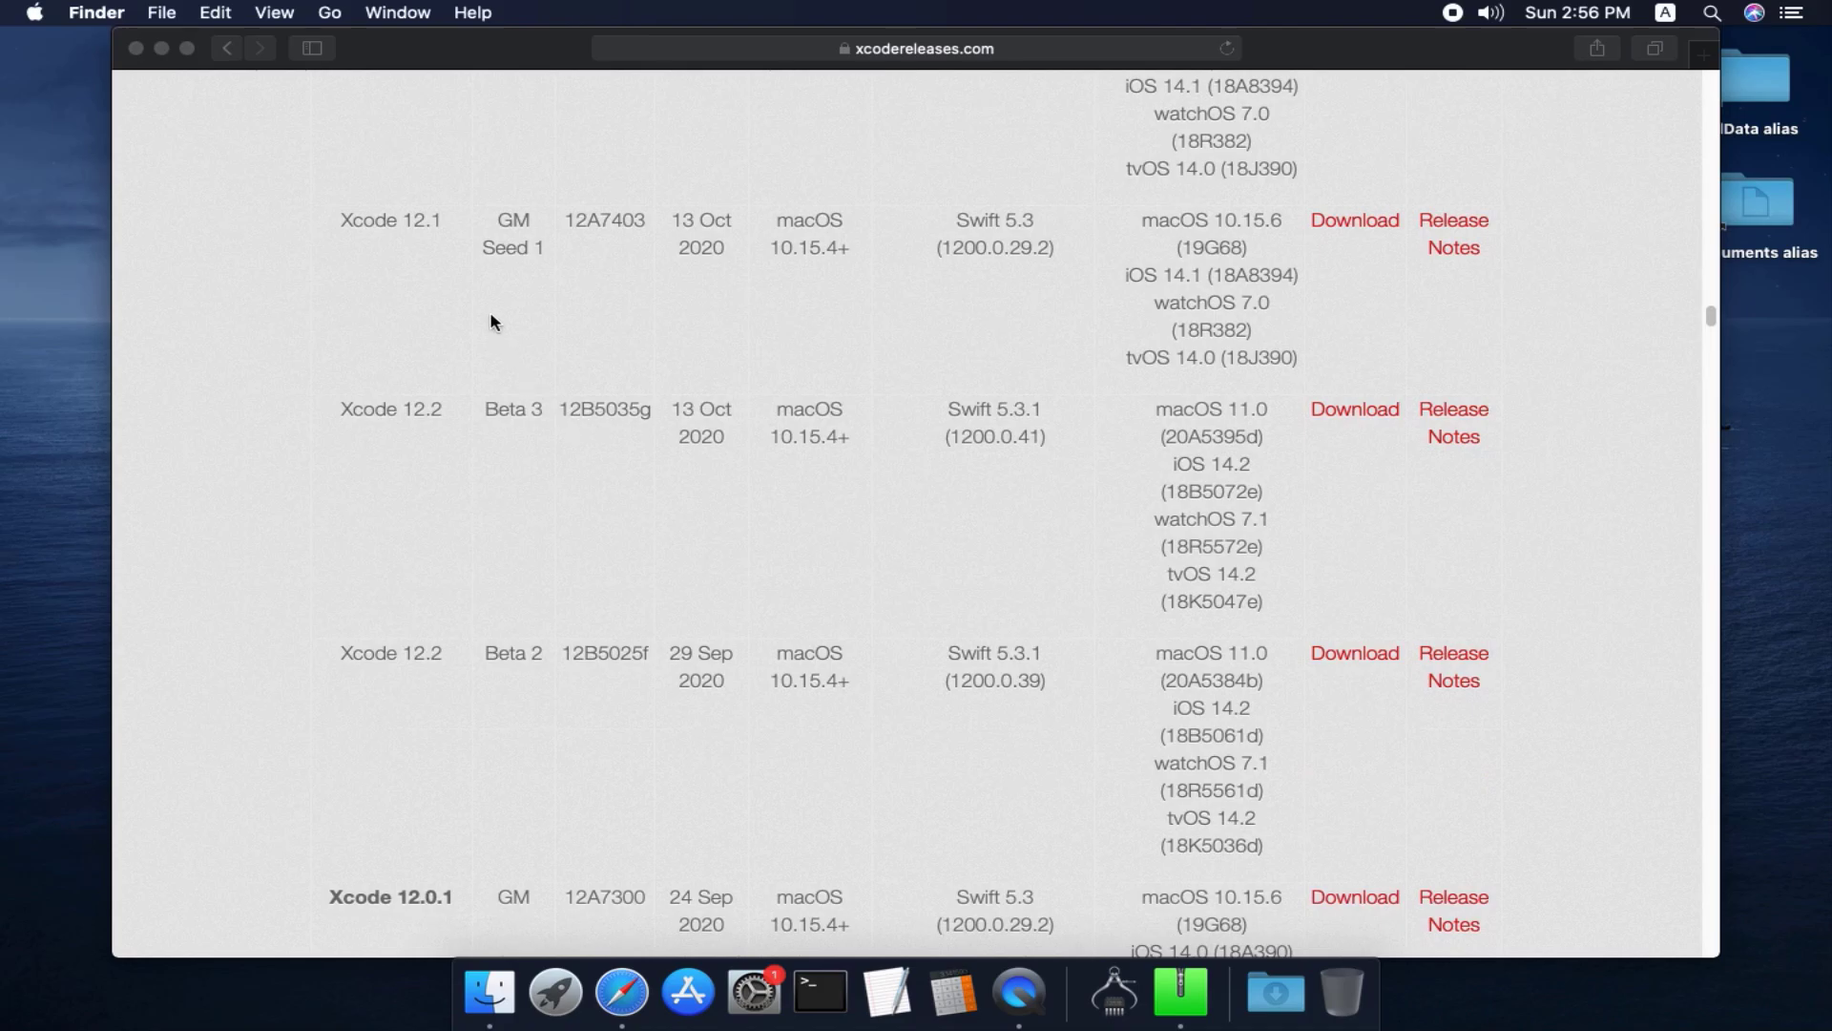
{"action": "scroll", "coordinate": [509, 410], "scroll_direction": "up", "scroll_amount": 3}
{"action": "scroll", "coordinate": [508, 324], "scroll_direction": "up", "scroll_amount": 4}
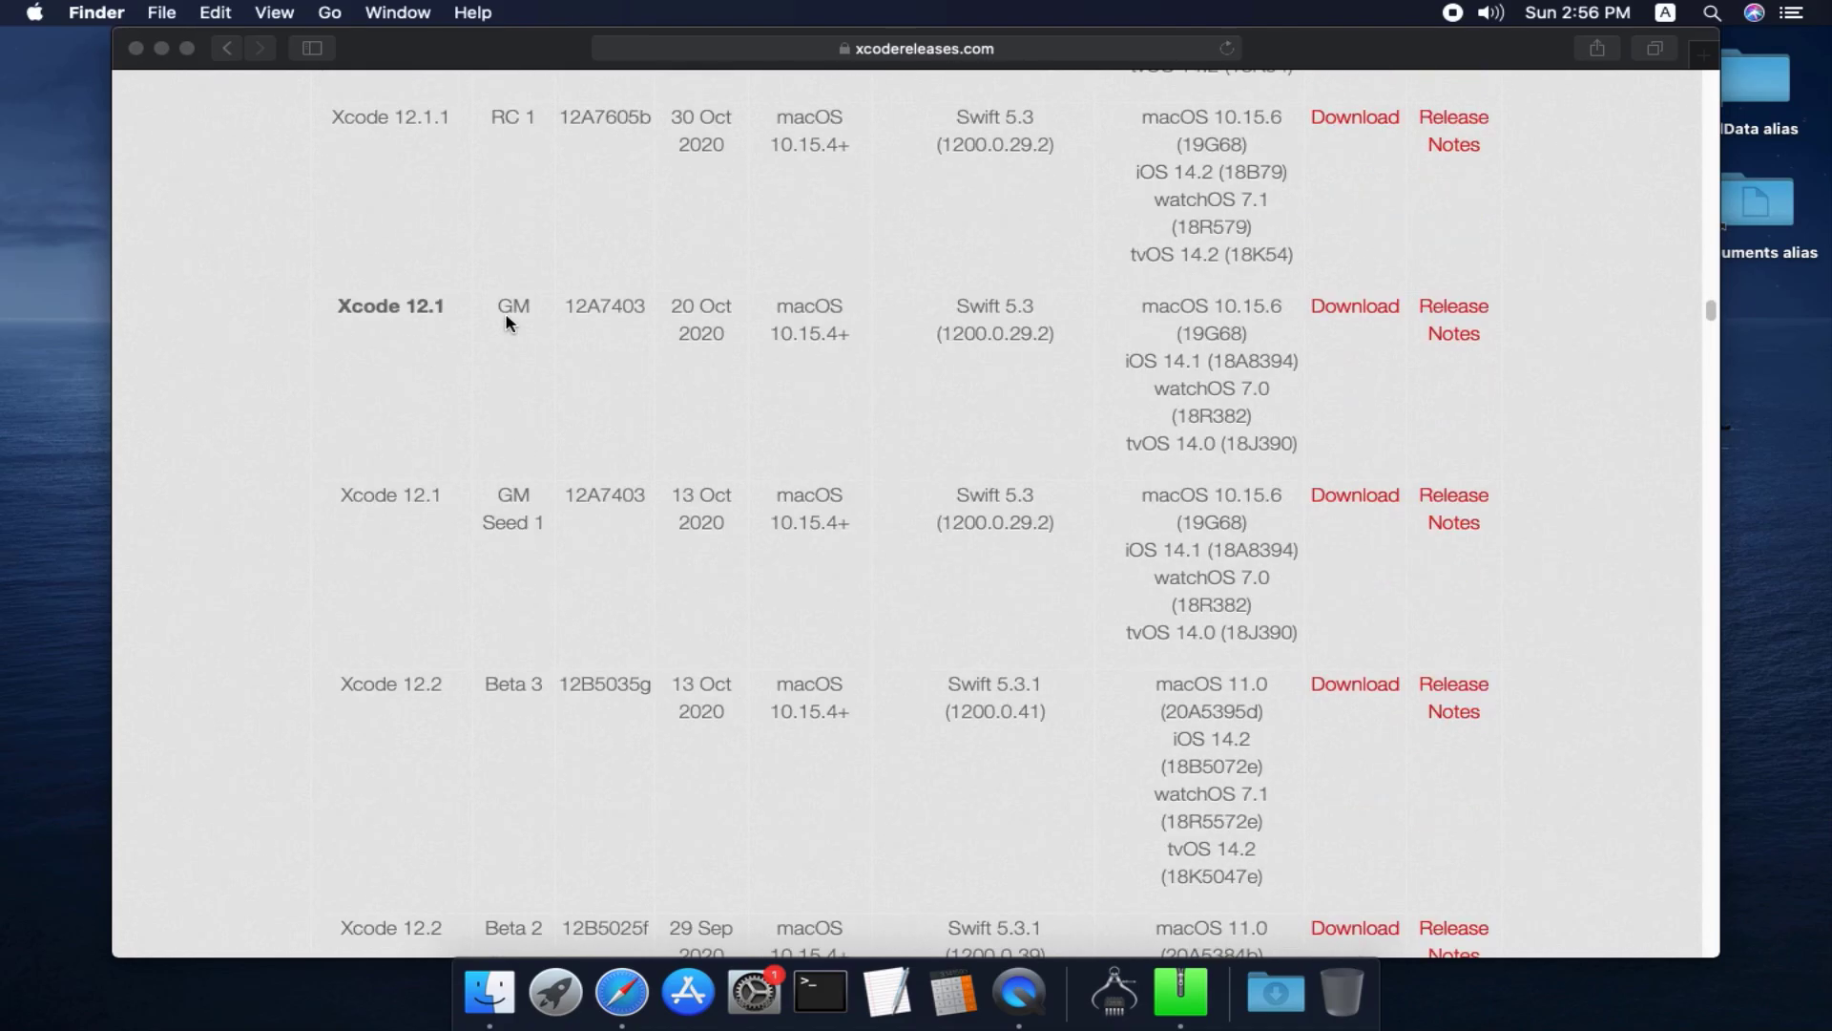
{"action": "scroll", "coordinate": [509, 324], "scroll_direction": "up", "scroll_amount": 12}
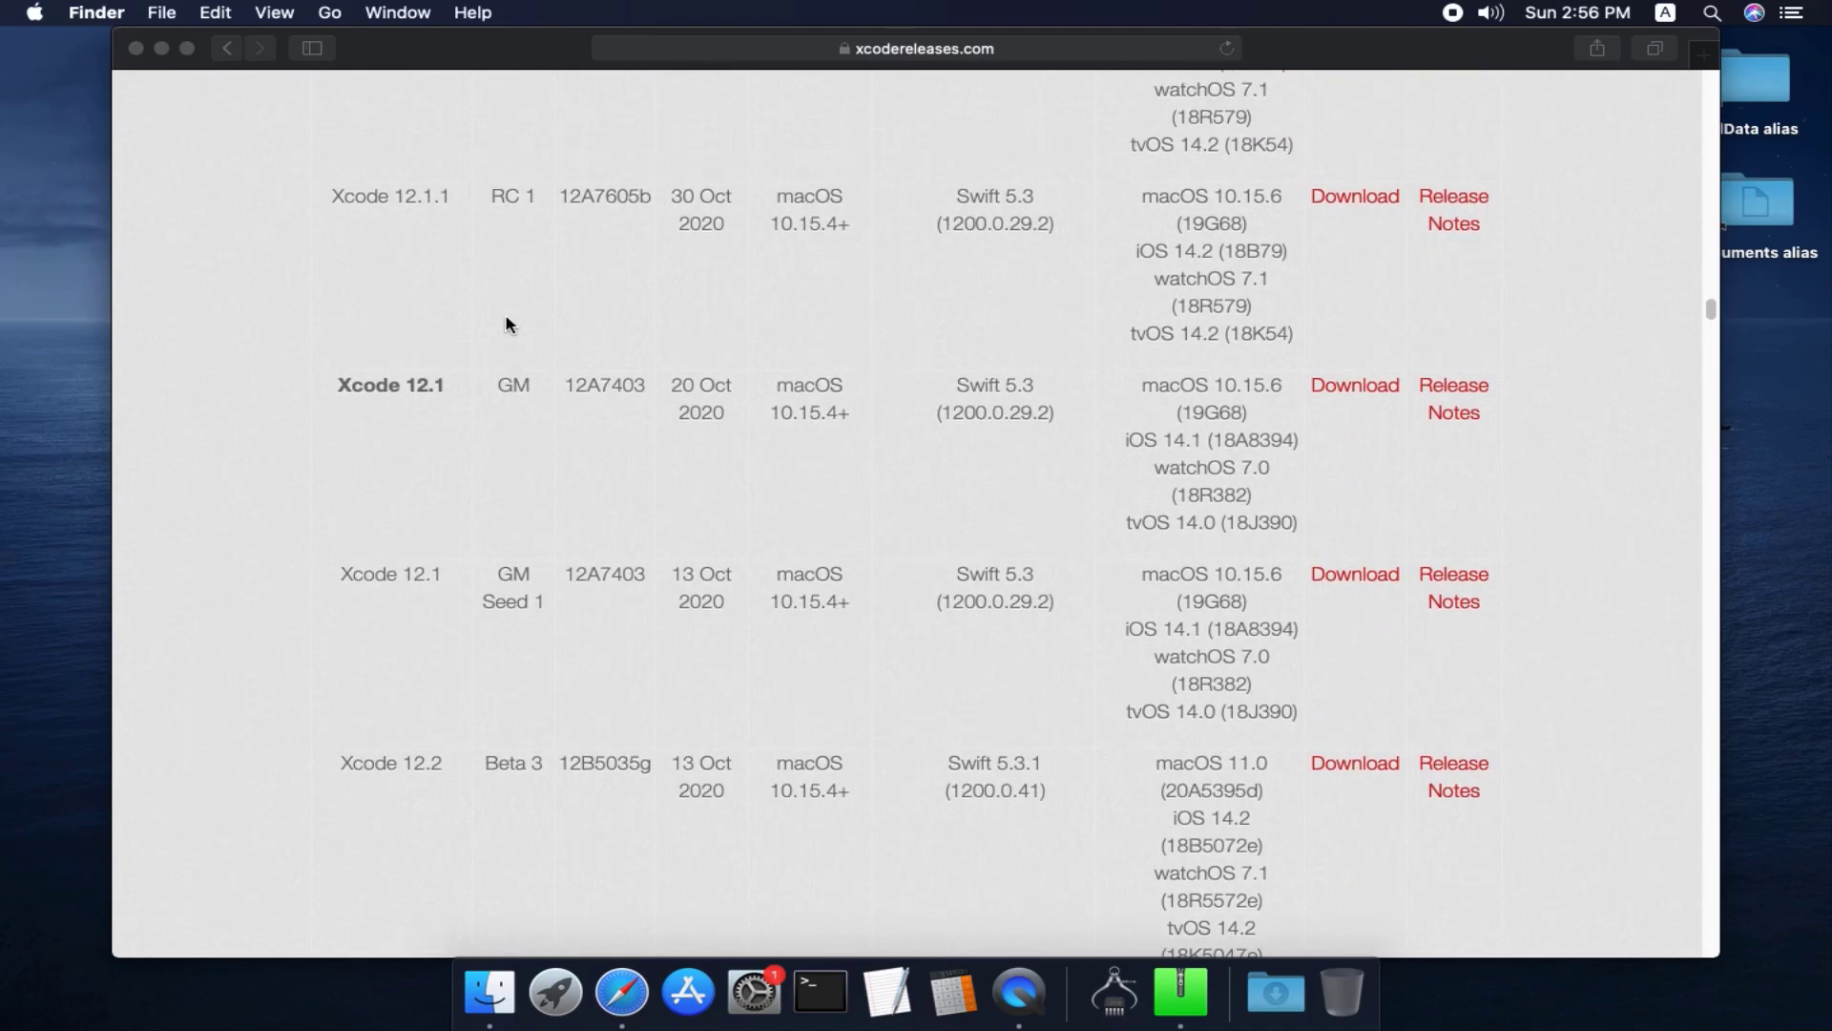
{"action": "double_click", "coordinate": [511, 437]}
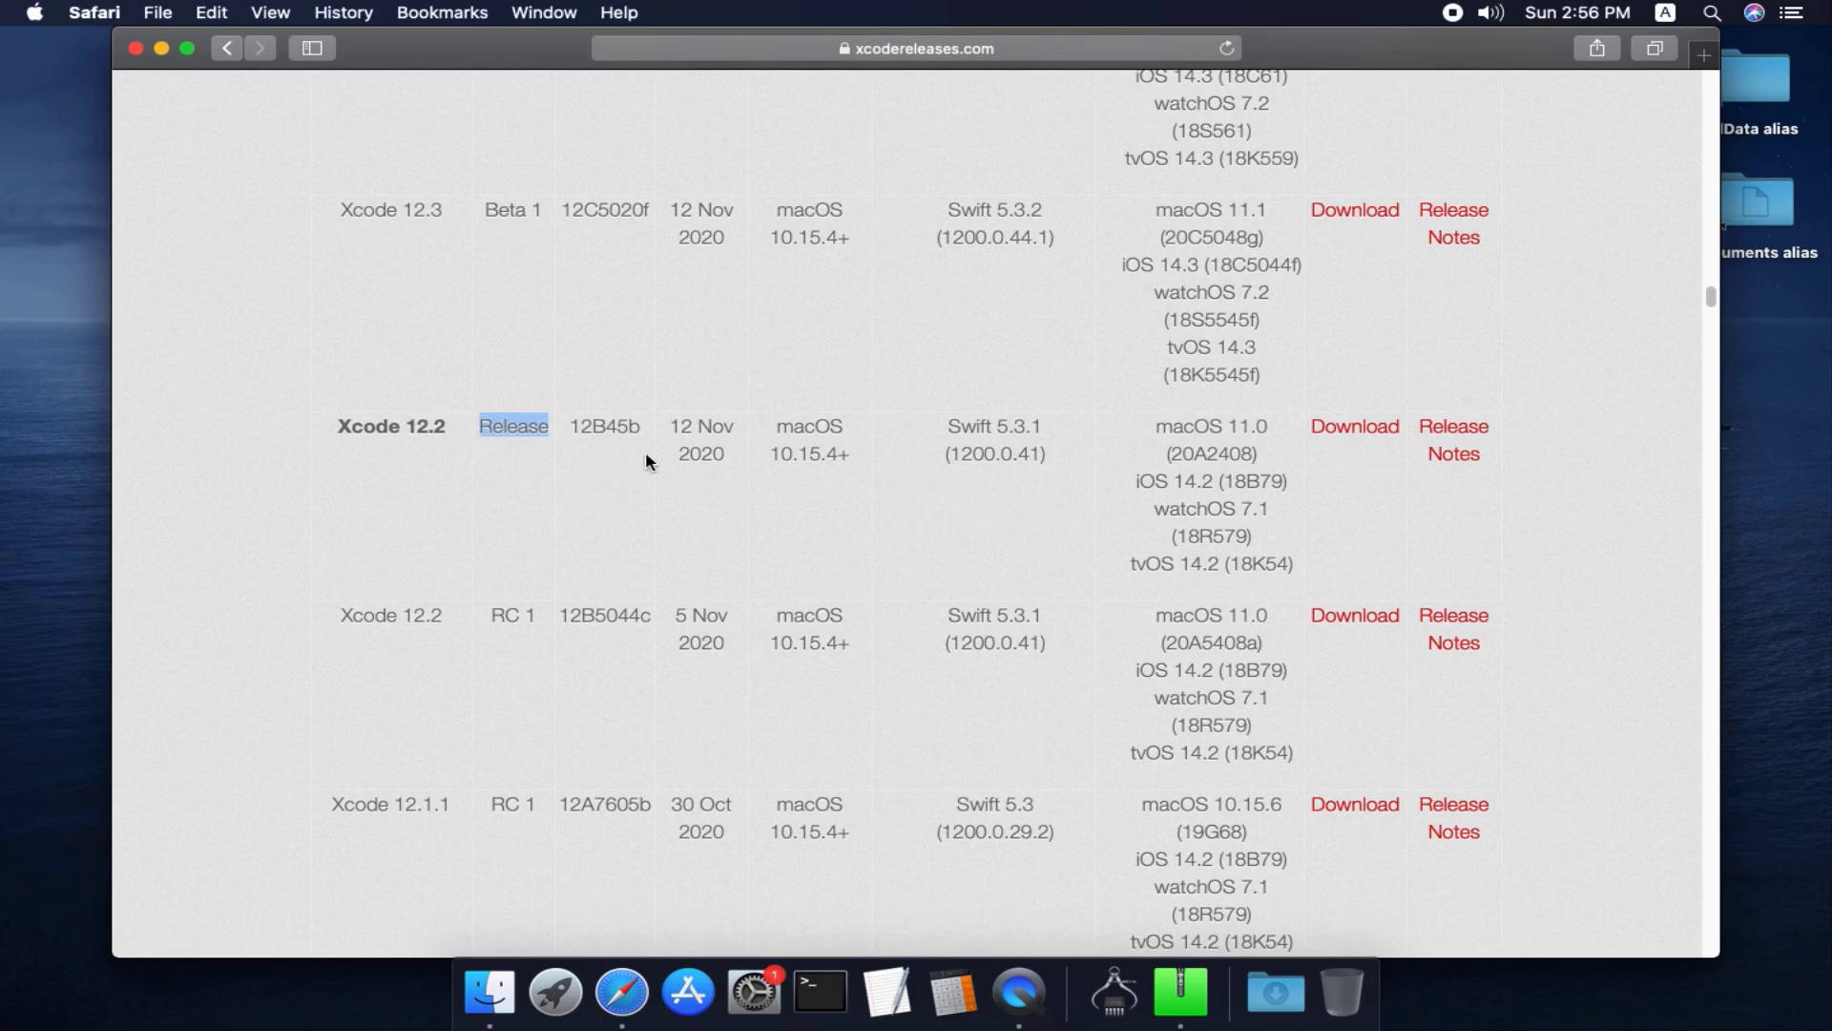
Minimize the browser and place the extracted Xcode app beside Xcode_12.2.xip in the Prog folder.
{"action": "left_click", "coordinate": [167, 48]}
{"action": "left_click", "coordinate": [926, 266]}
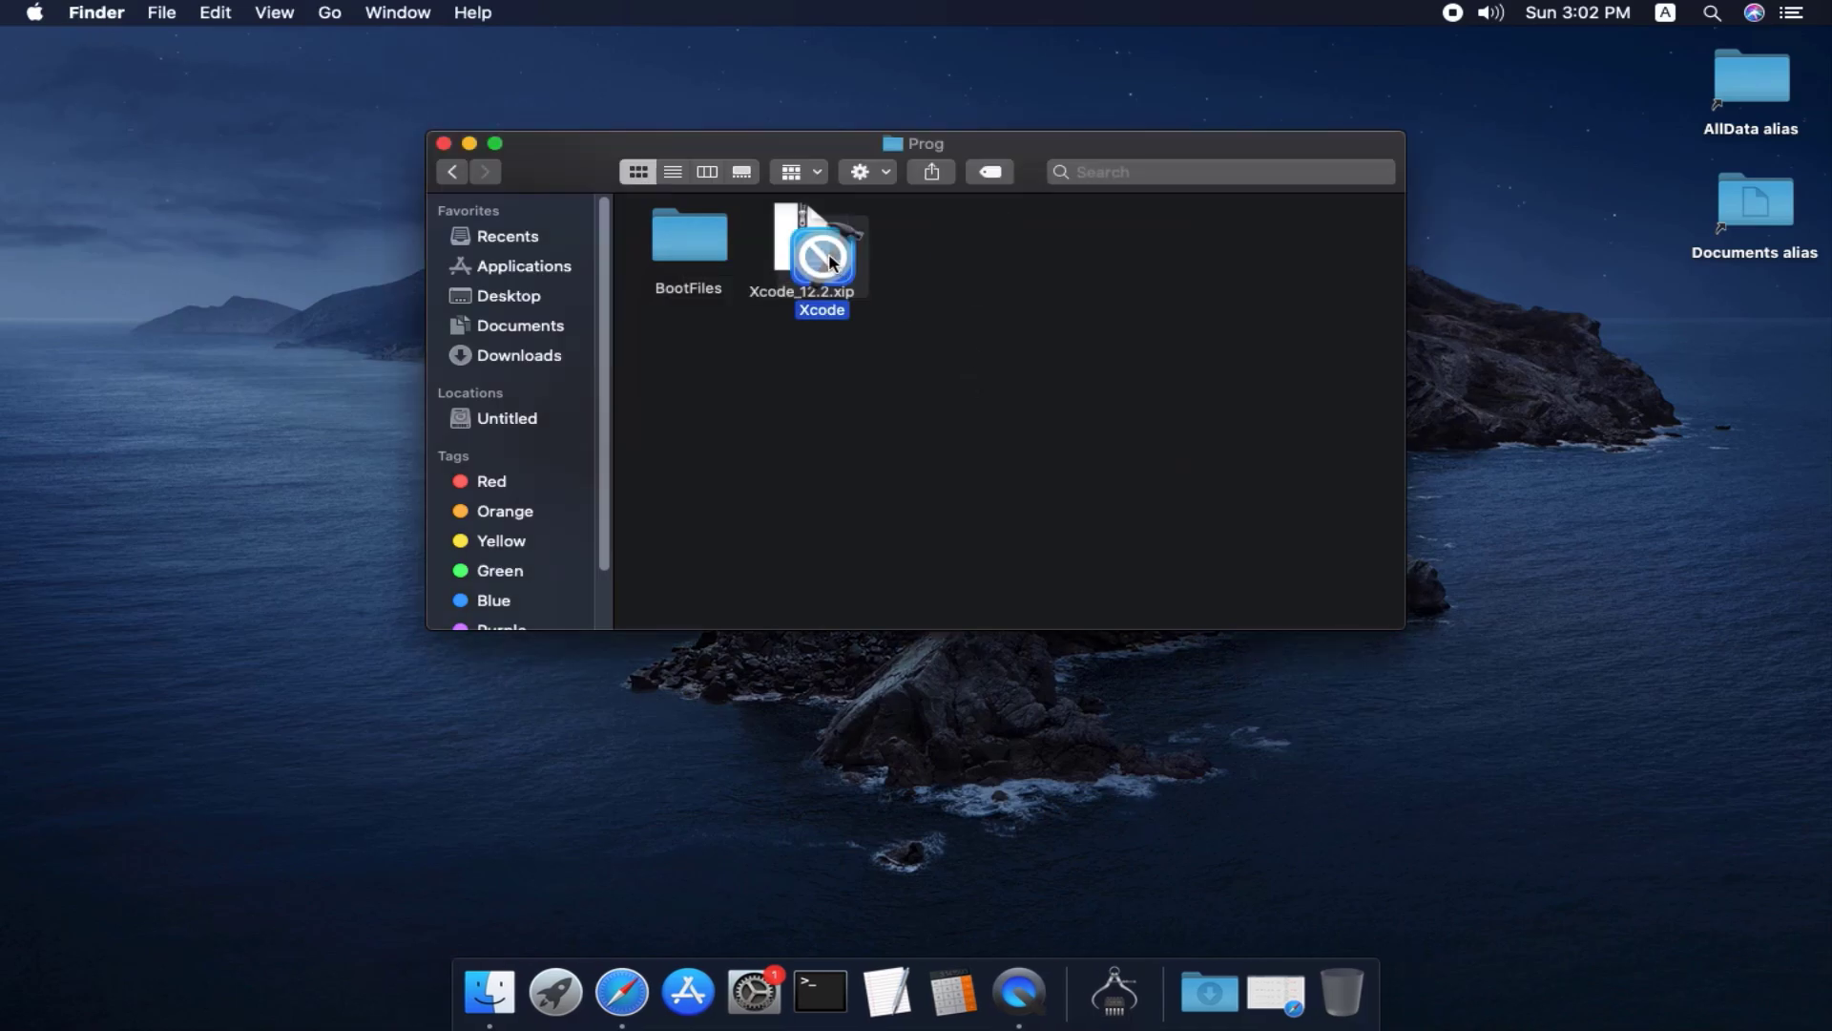
{"action": "left_click", "coordinate": [1067, 305]}
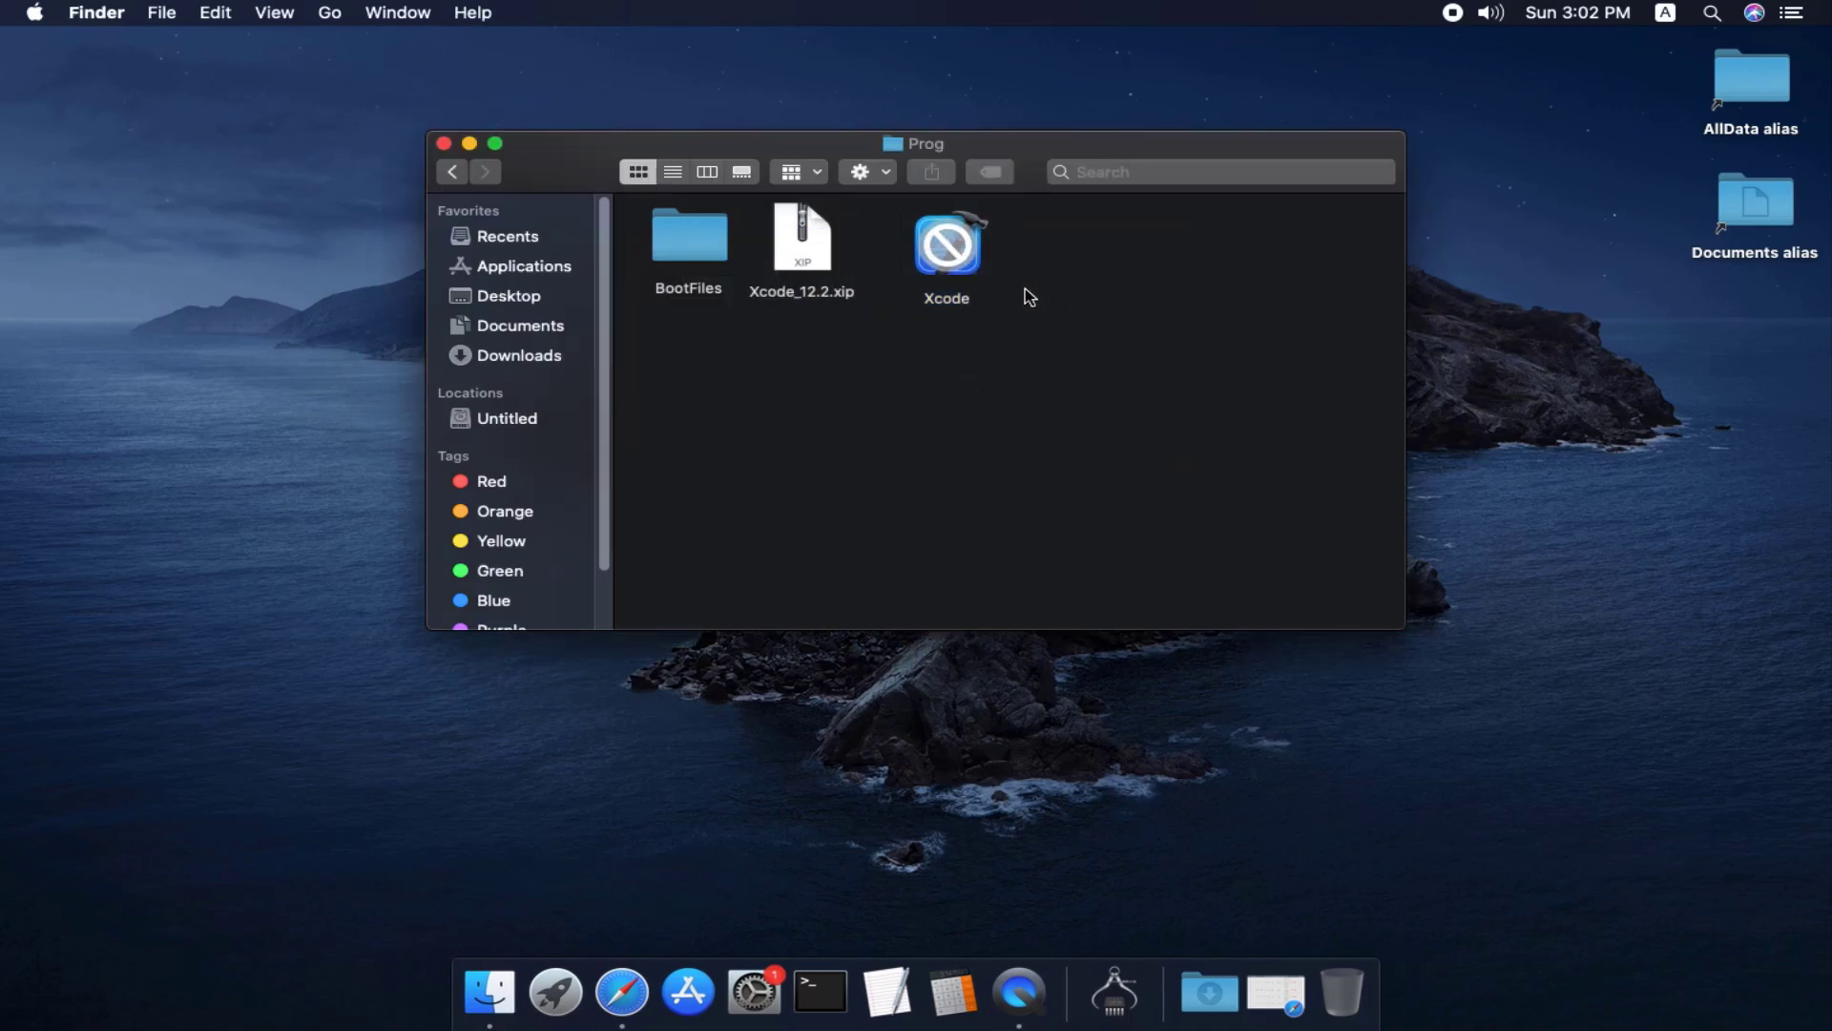
Try to launch the extracted Xcode app, highlight the installed and required macOS versions in the alert, and dismiss it.
{"action": "left_click", "coordinate": [969, 268]}
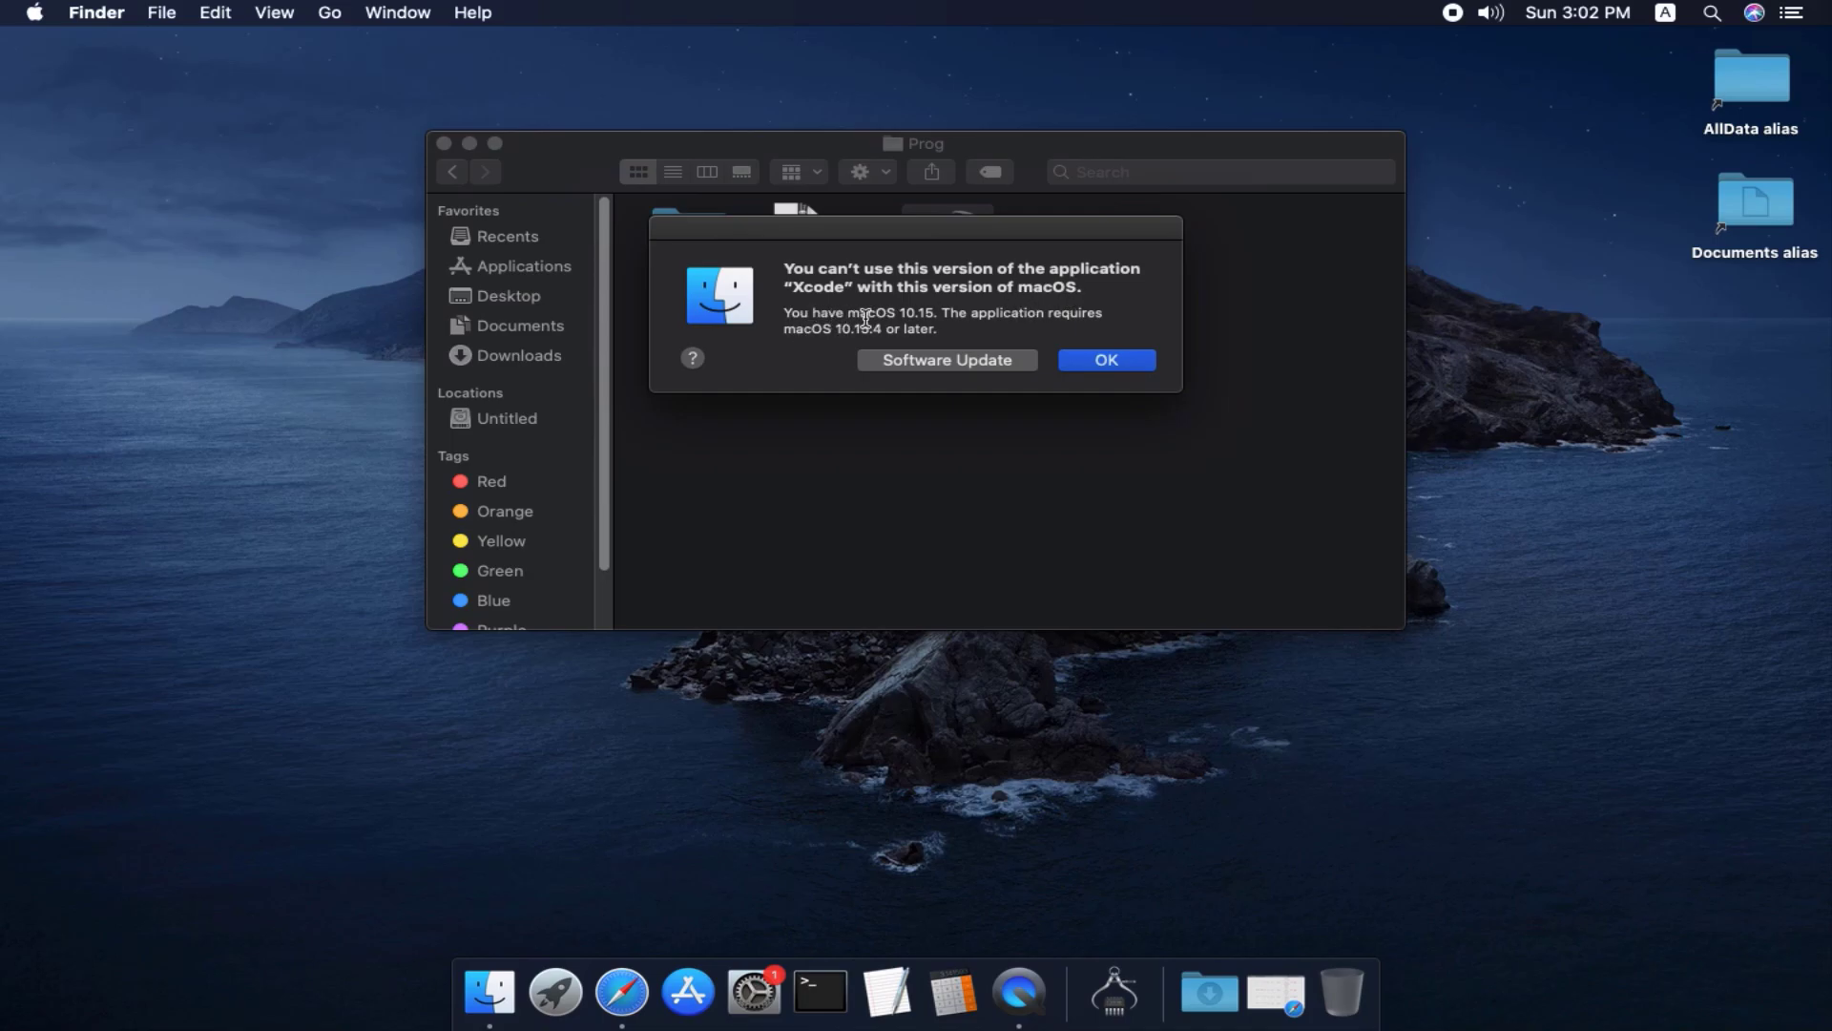
{"action": "left_click_drag", "start_coordinate": [900, 315], "coordinate": [938, 315]}
{"action": "left_click_drag", "start_coordinate": [836, 329], "coordinate": [881, 326]}
{"action": "left_click", "coordinate": [884, 328]}
{"action": "left_click", "coordinate": [1107, 360]}
{"action": "left_click", "coordinate": [1013, 415]}
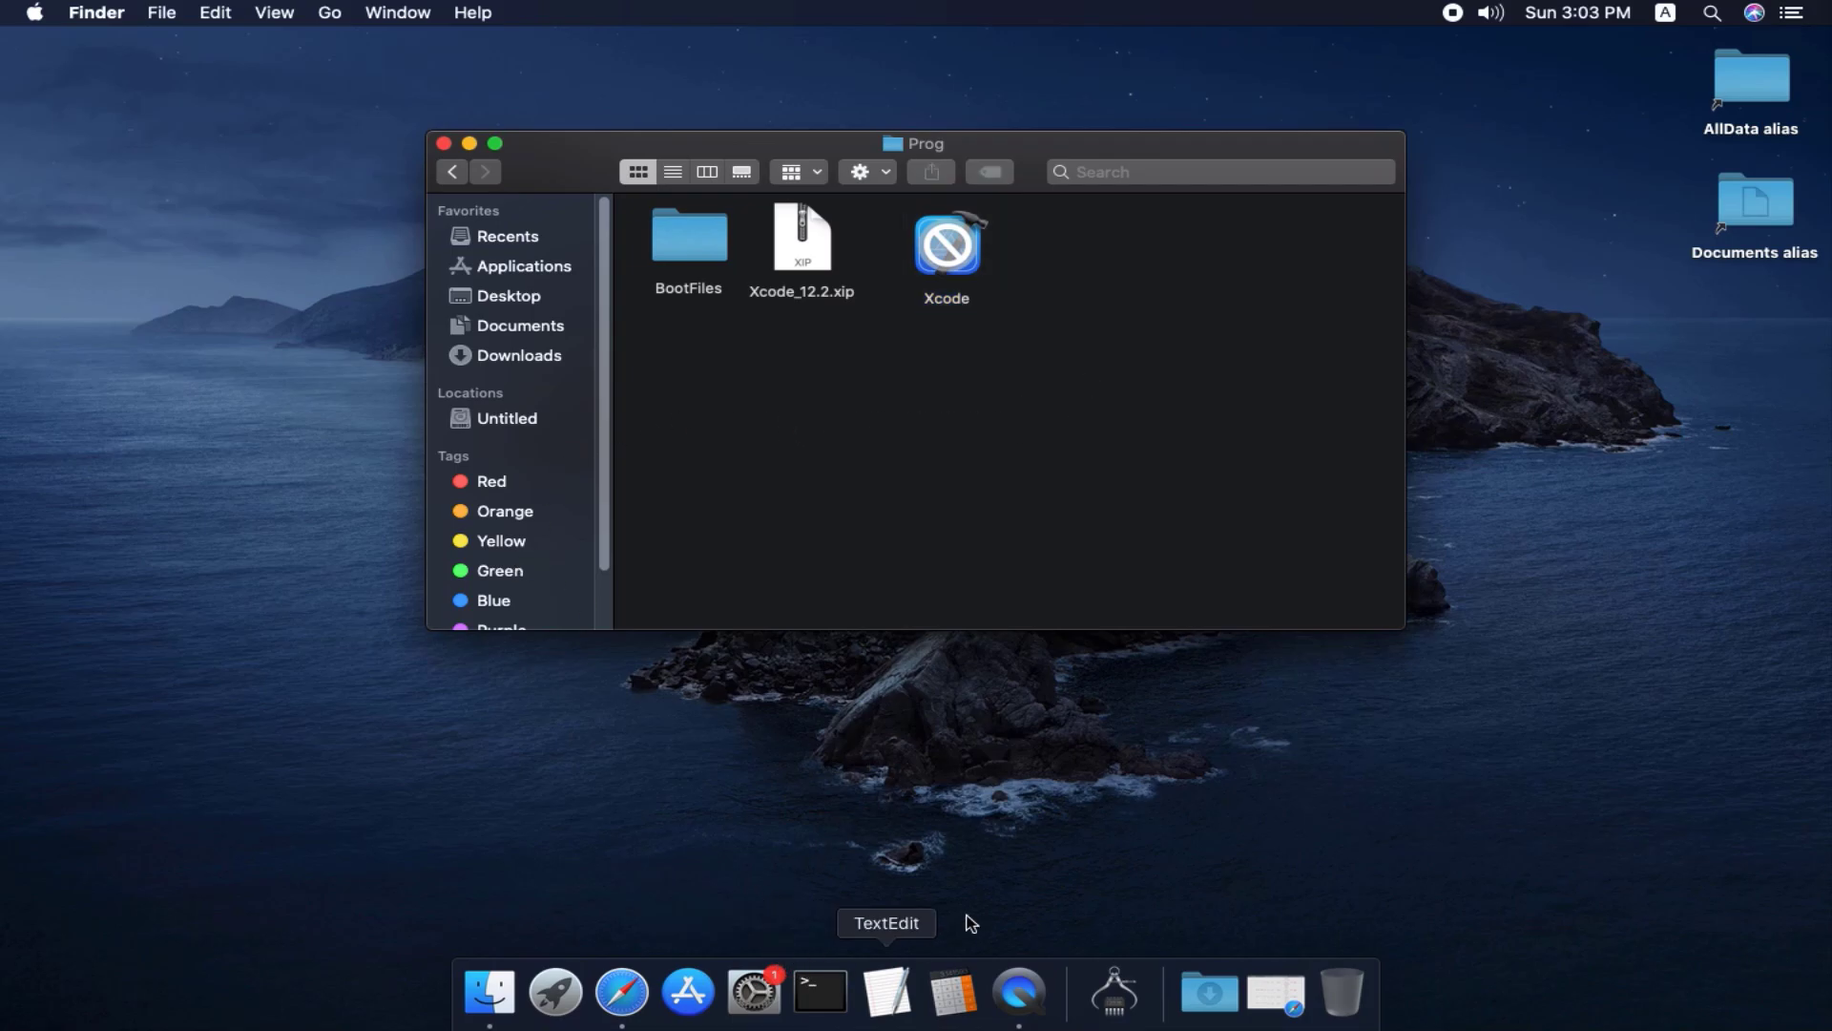
Switch back to Safari and highlight the minimum macOS version in the Xcode 12.2 Release row.
{"action": "left_click", "coordinate": [621, 992]}
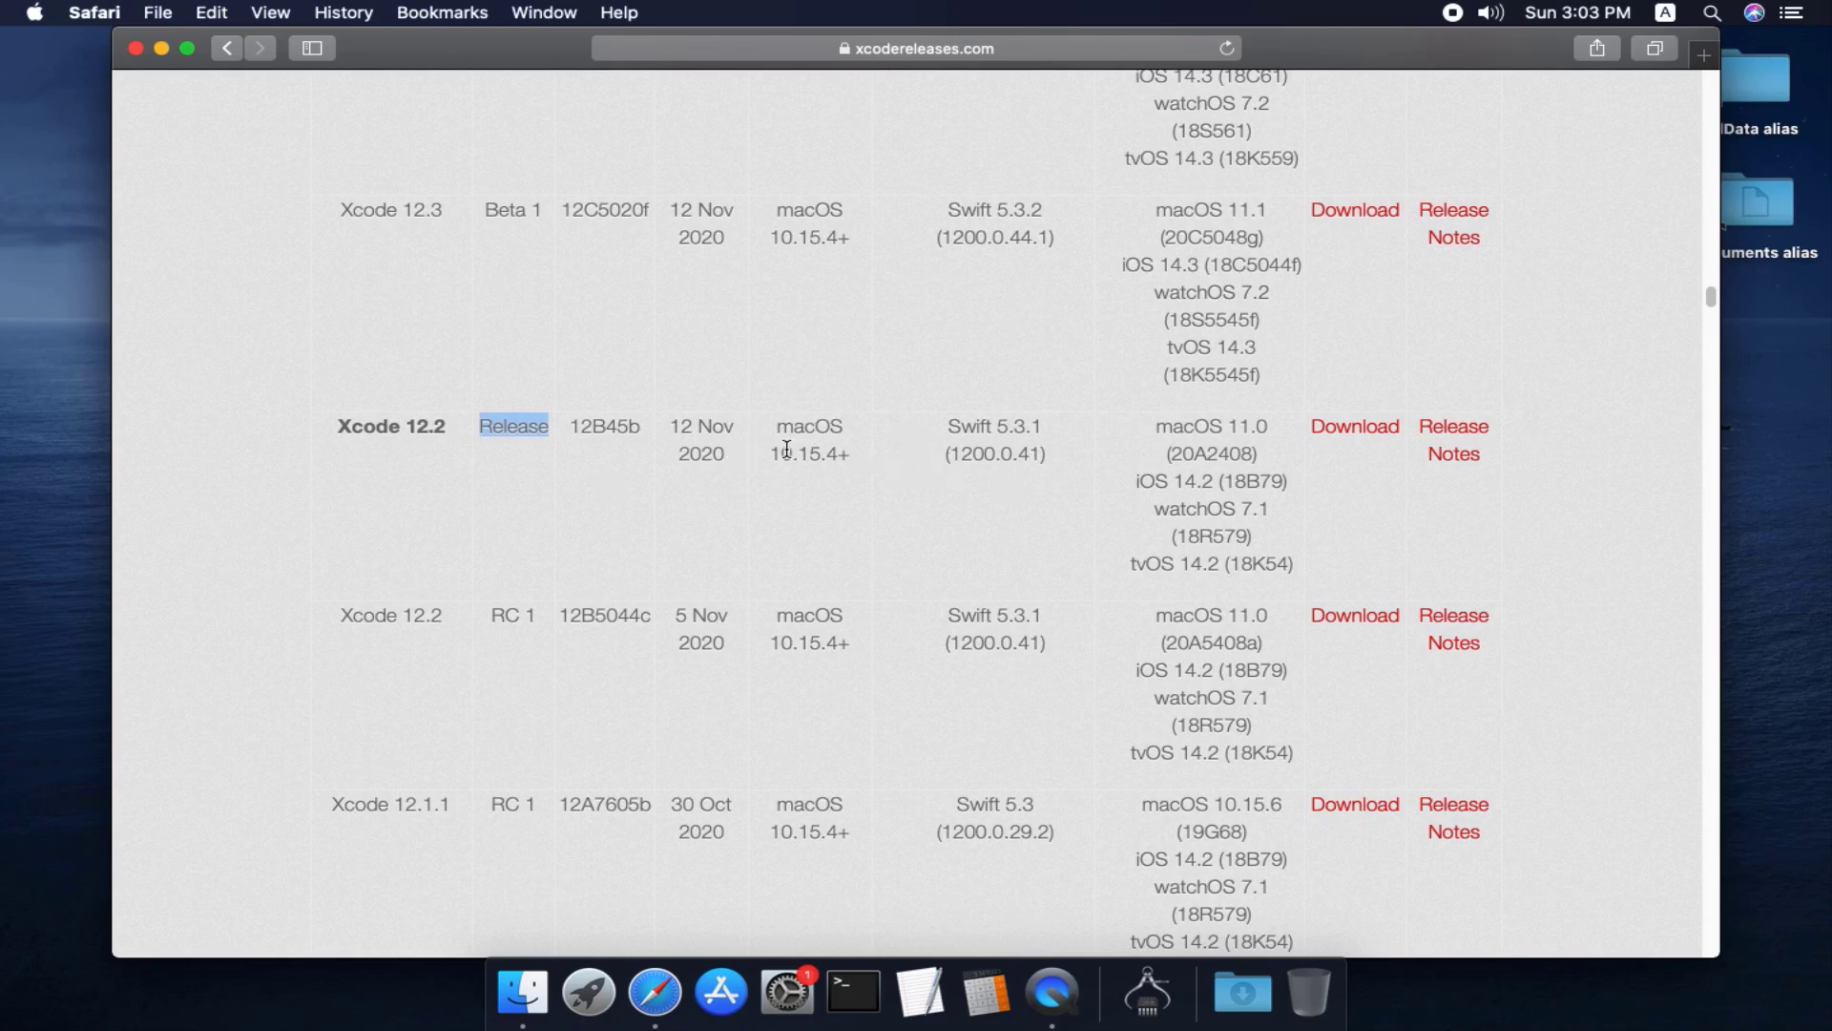
{"action": "left_click_drag", "start_coordinate": [783, 453], "coordinate": [827, 453]}
{"action": "left_click", "coordinate": [1189, 453]}
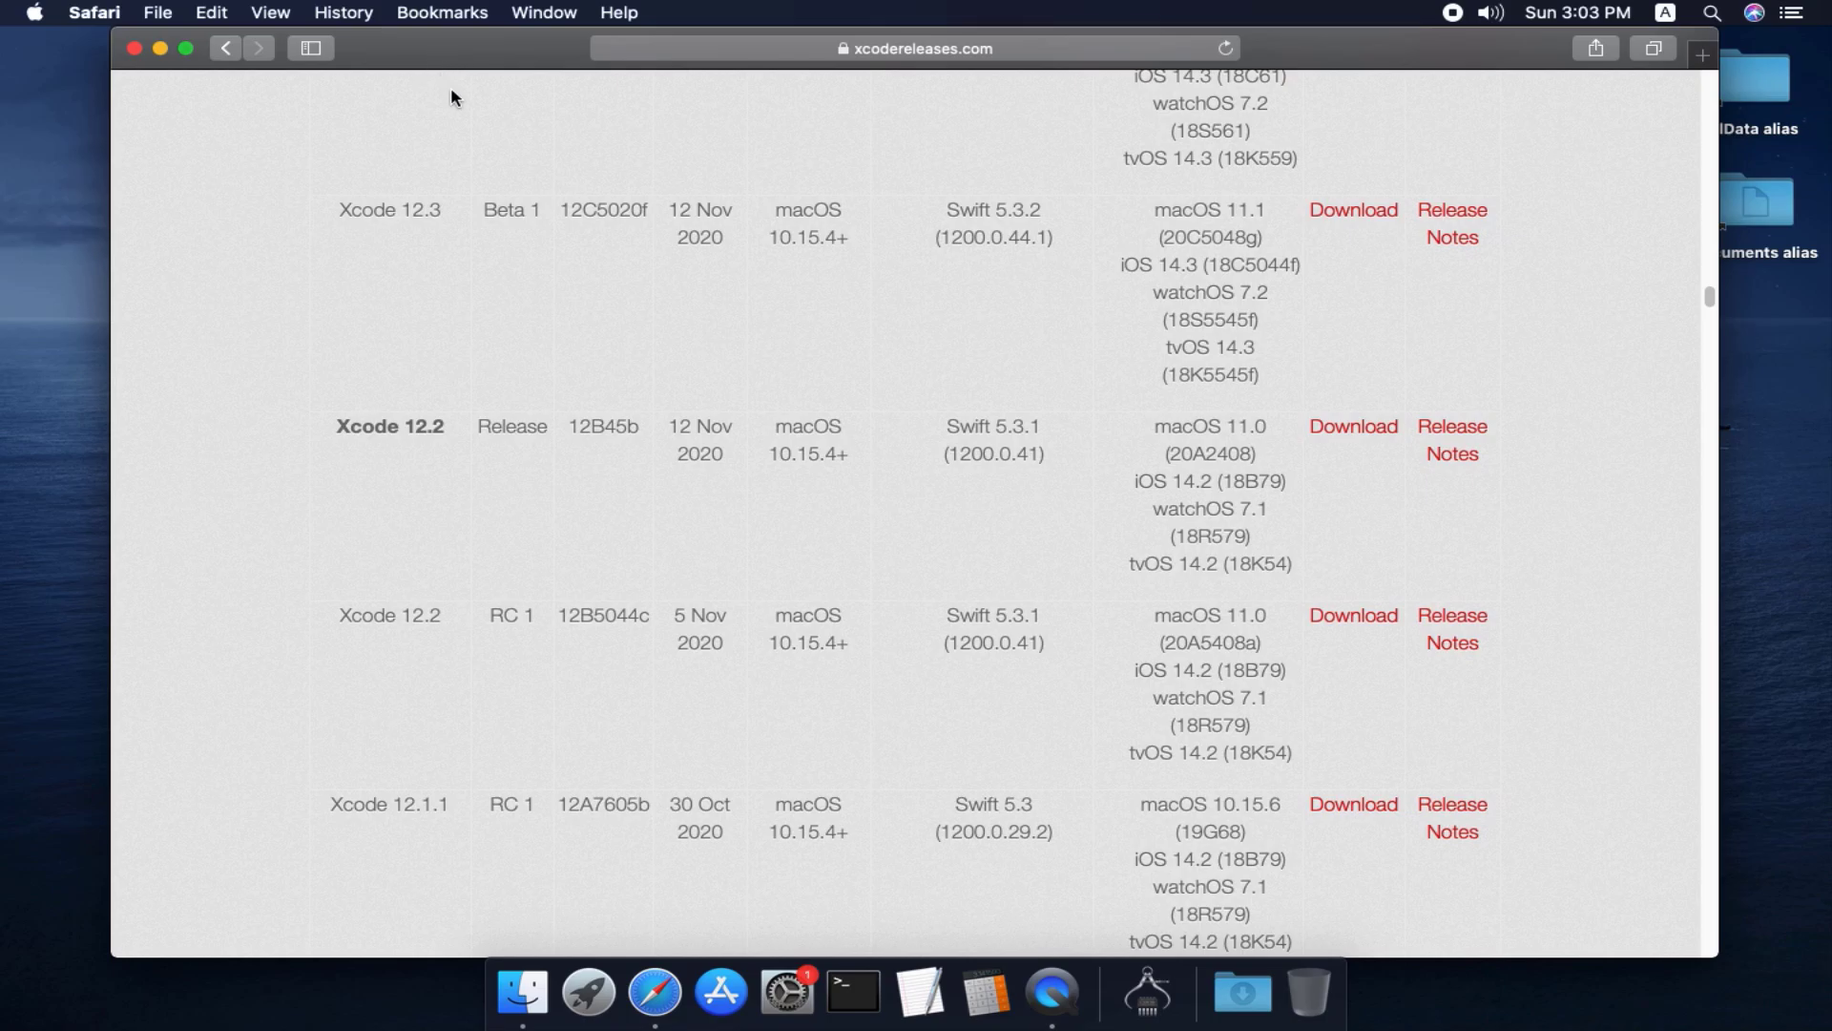
Search the releases page for 10.15 and highlight the macOS version and GM label in the Xcode 11.1 row.
{"action": "key", "text": "super+f"}
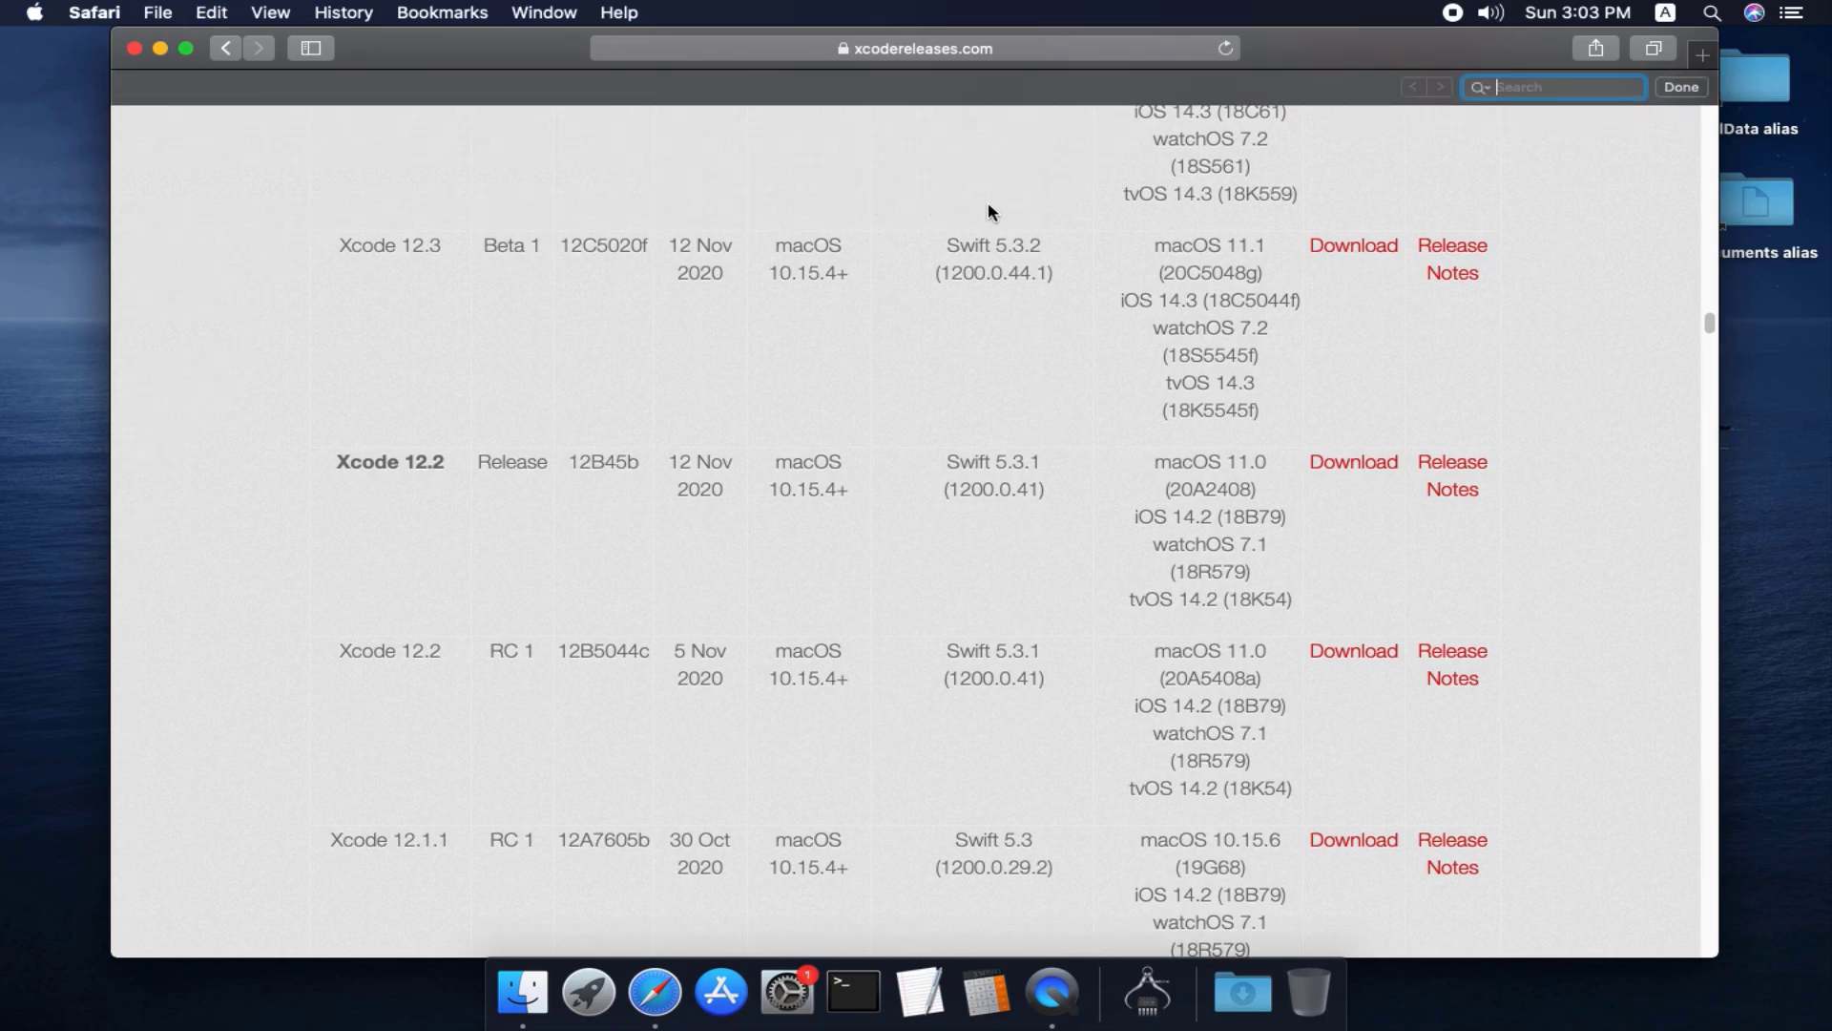
{"action": "type", "text": "10"}
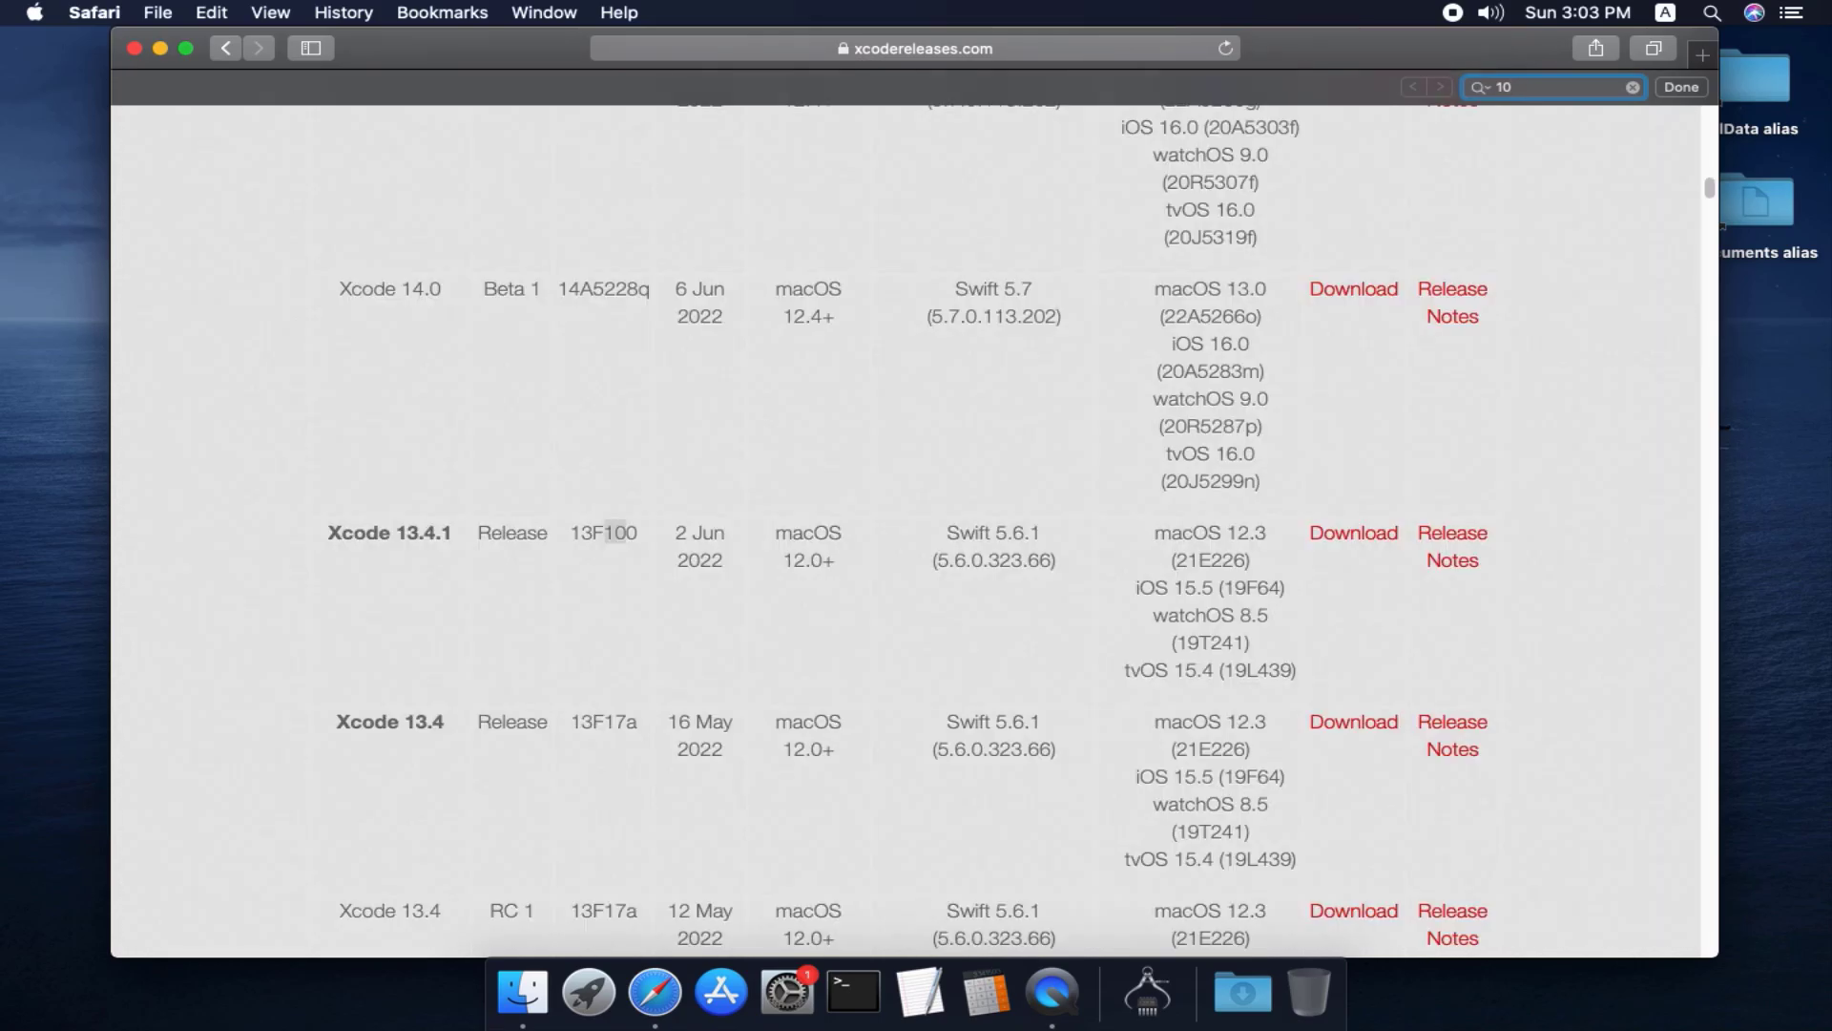
{"action": "type", "text": ".15"}
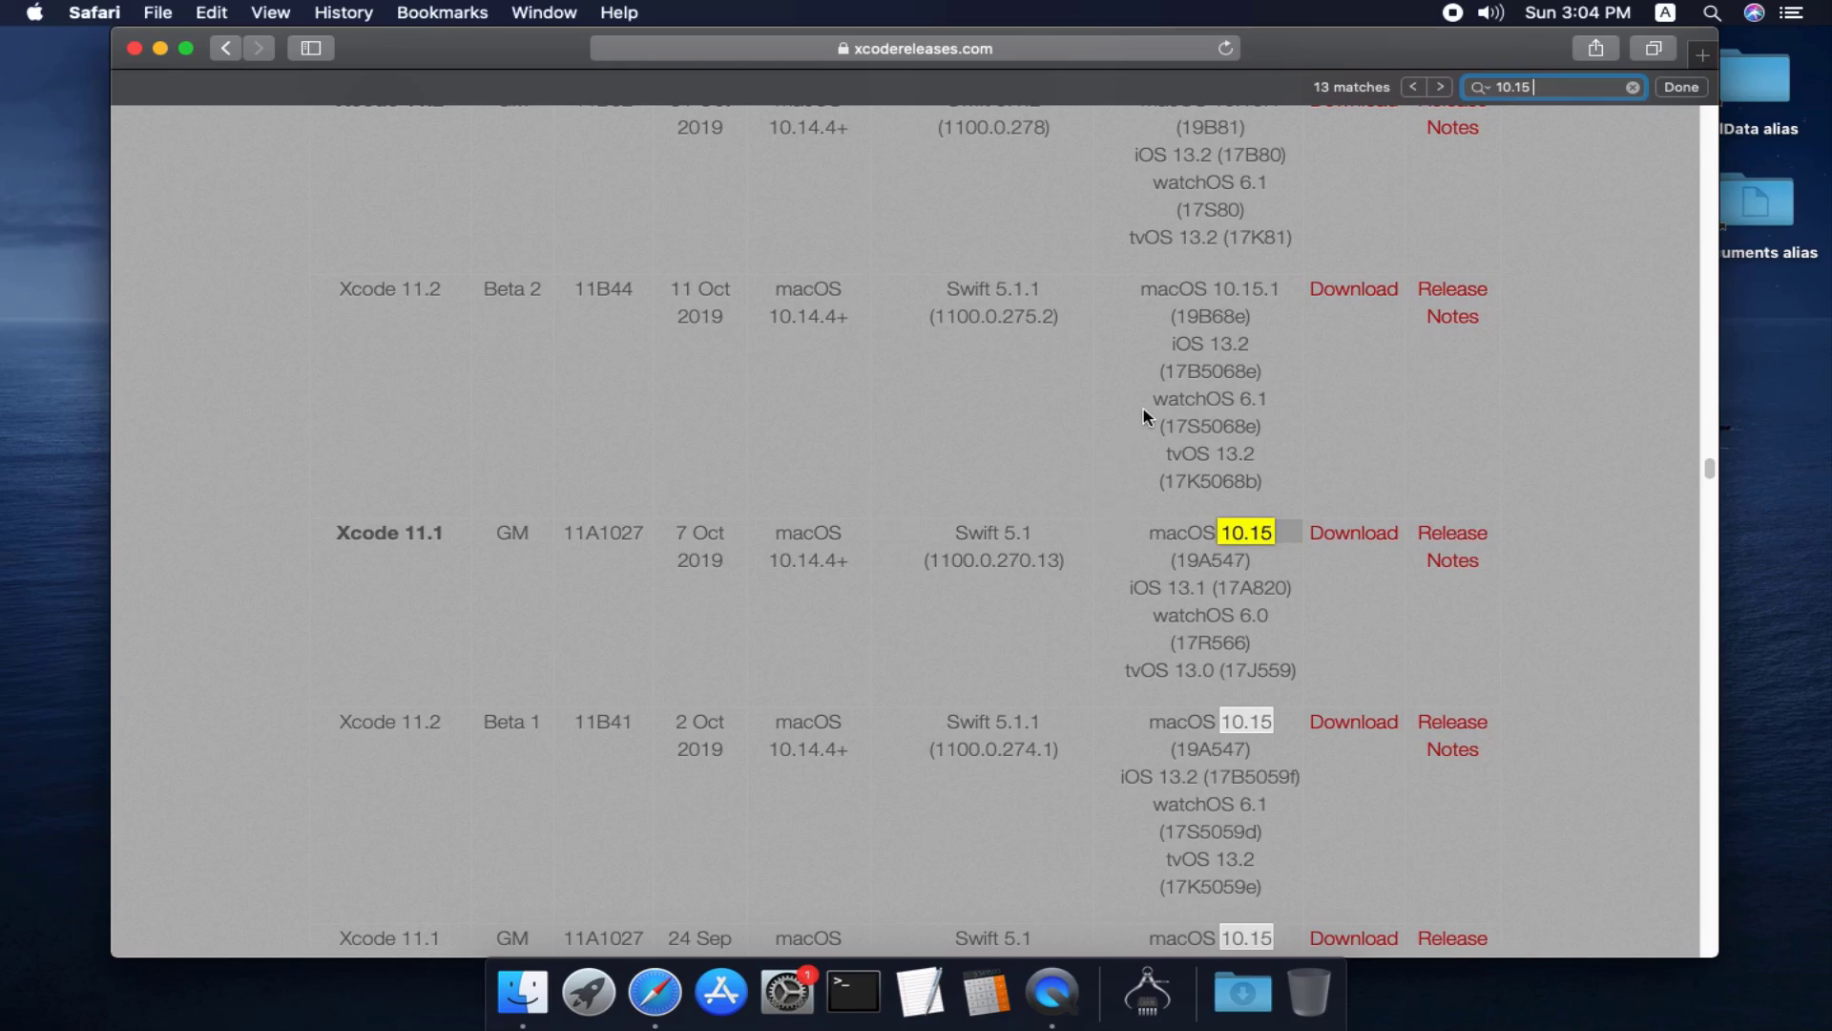
{"action": "mouse_move", "coordinate": [1708, 471]}
{"action": "left_mouse_down"}
{"action": "mouse_move", "coordinate": [1708, 454]}
{"action": "mouse_move", "coordinate": [1708, 475]}
{"action": "left_mouse_up"}
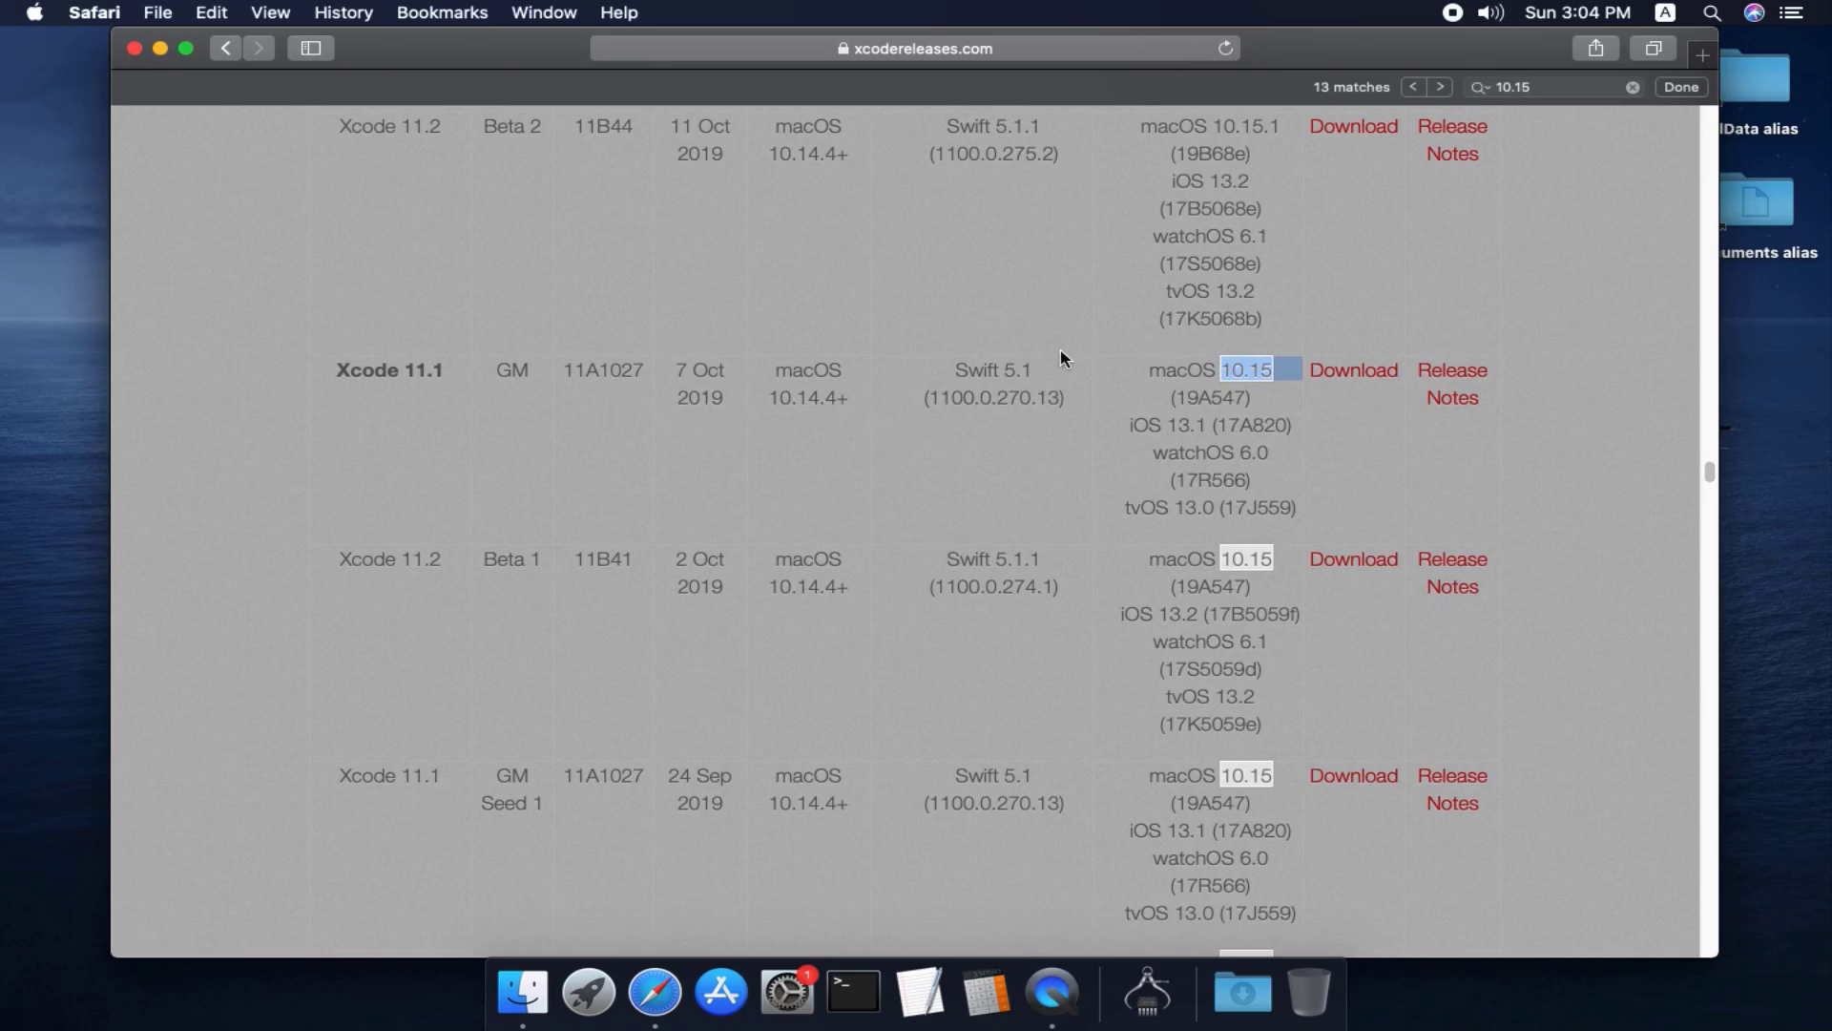
{"action": "left_click", "coordinate": [1215, 374]}
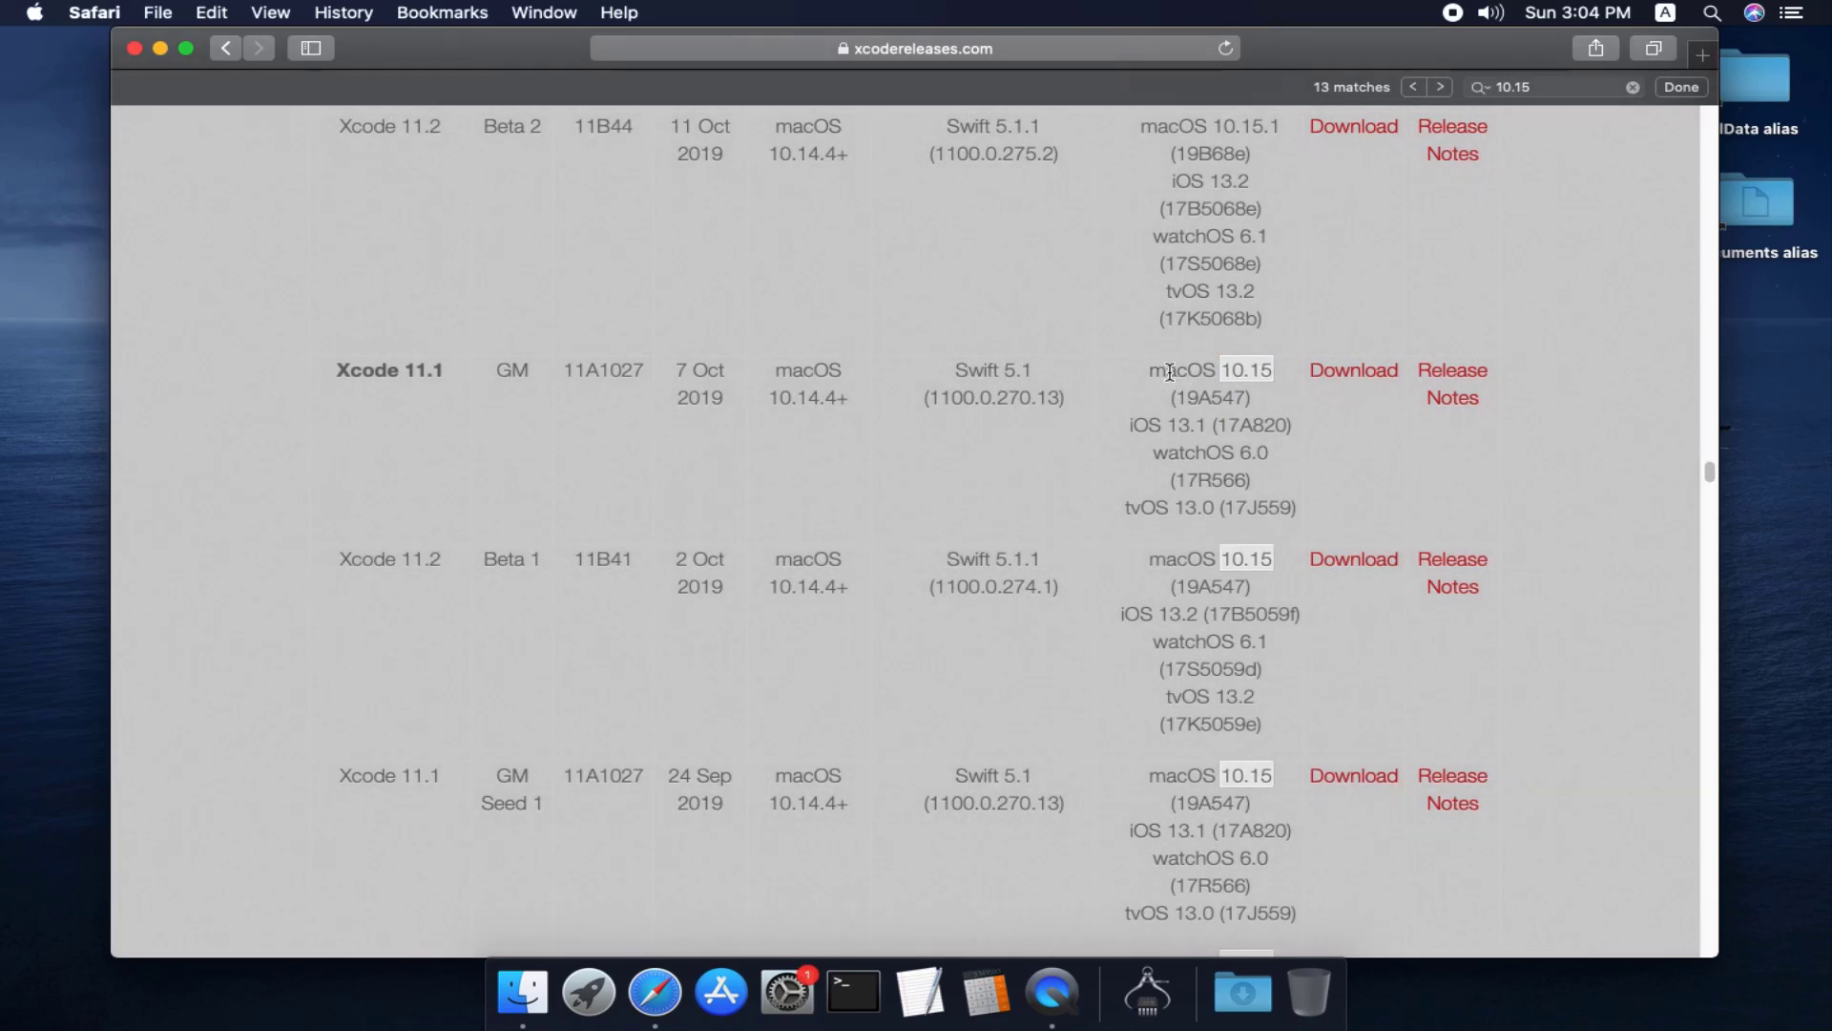
{"action": "left_click_drag", "start_coordinate": [1220, 373], "coordinate": [1274, 372]}
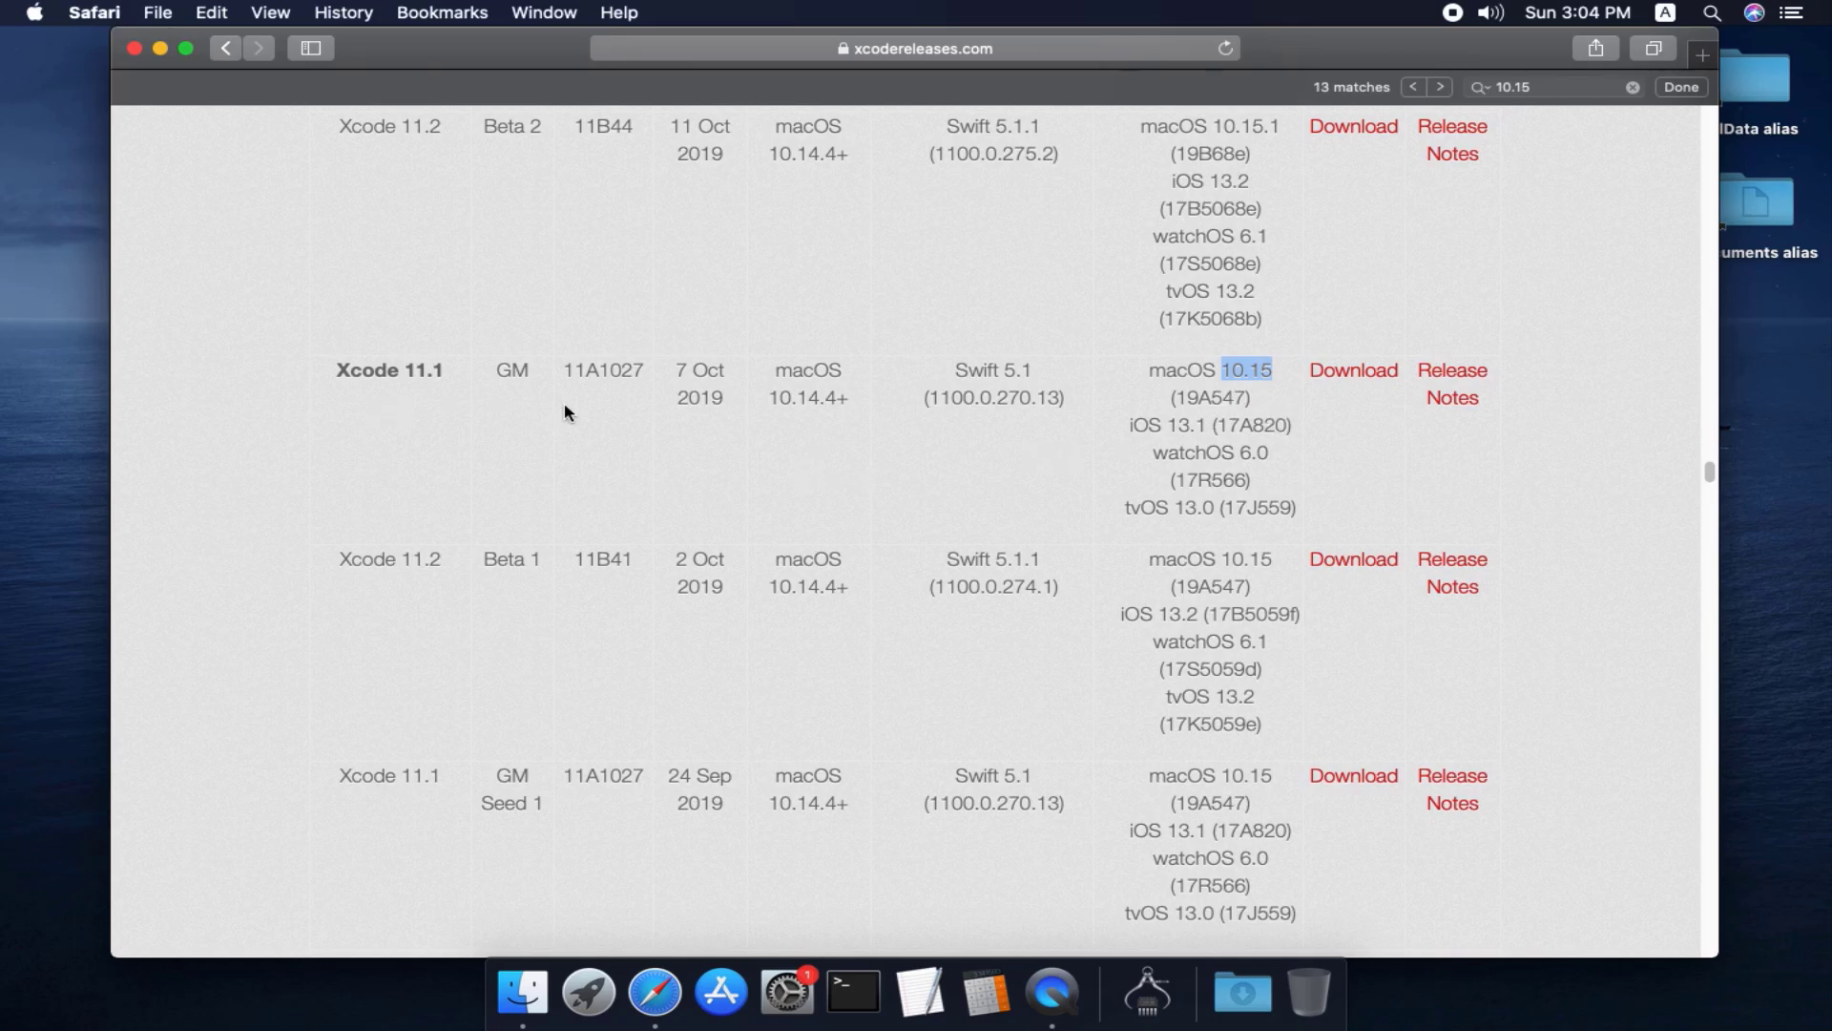
{"action": "double_click", "coordinate": [508, 369]}
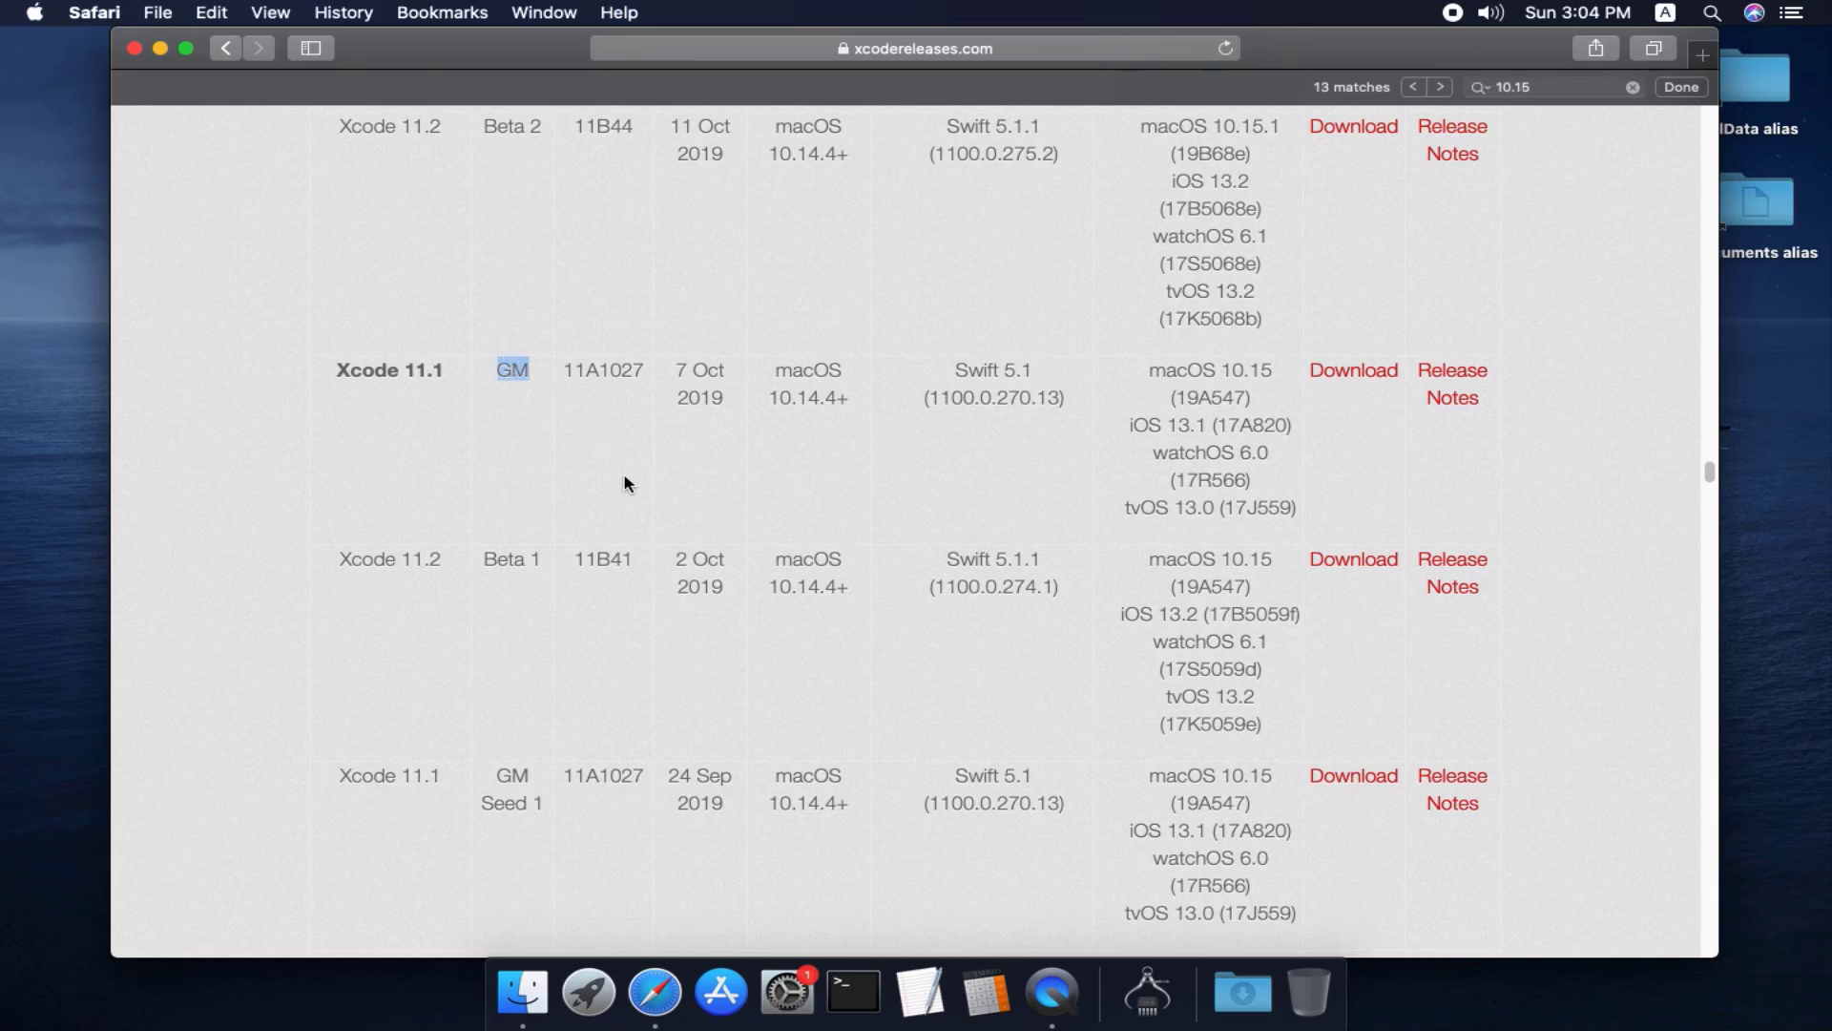
Check the macOS version listed for Xcode 11.2 GM above the Xcode 11.1 row.
{"action": "scroll", "coordinate": [628, 468], "scroll_direction": "up", "scroll_amount": 3}
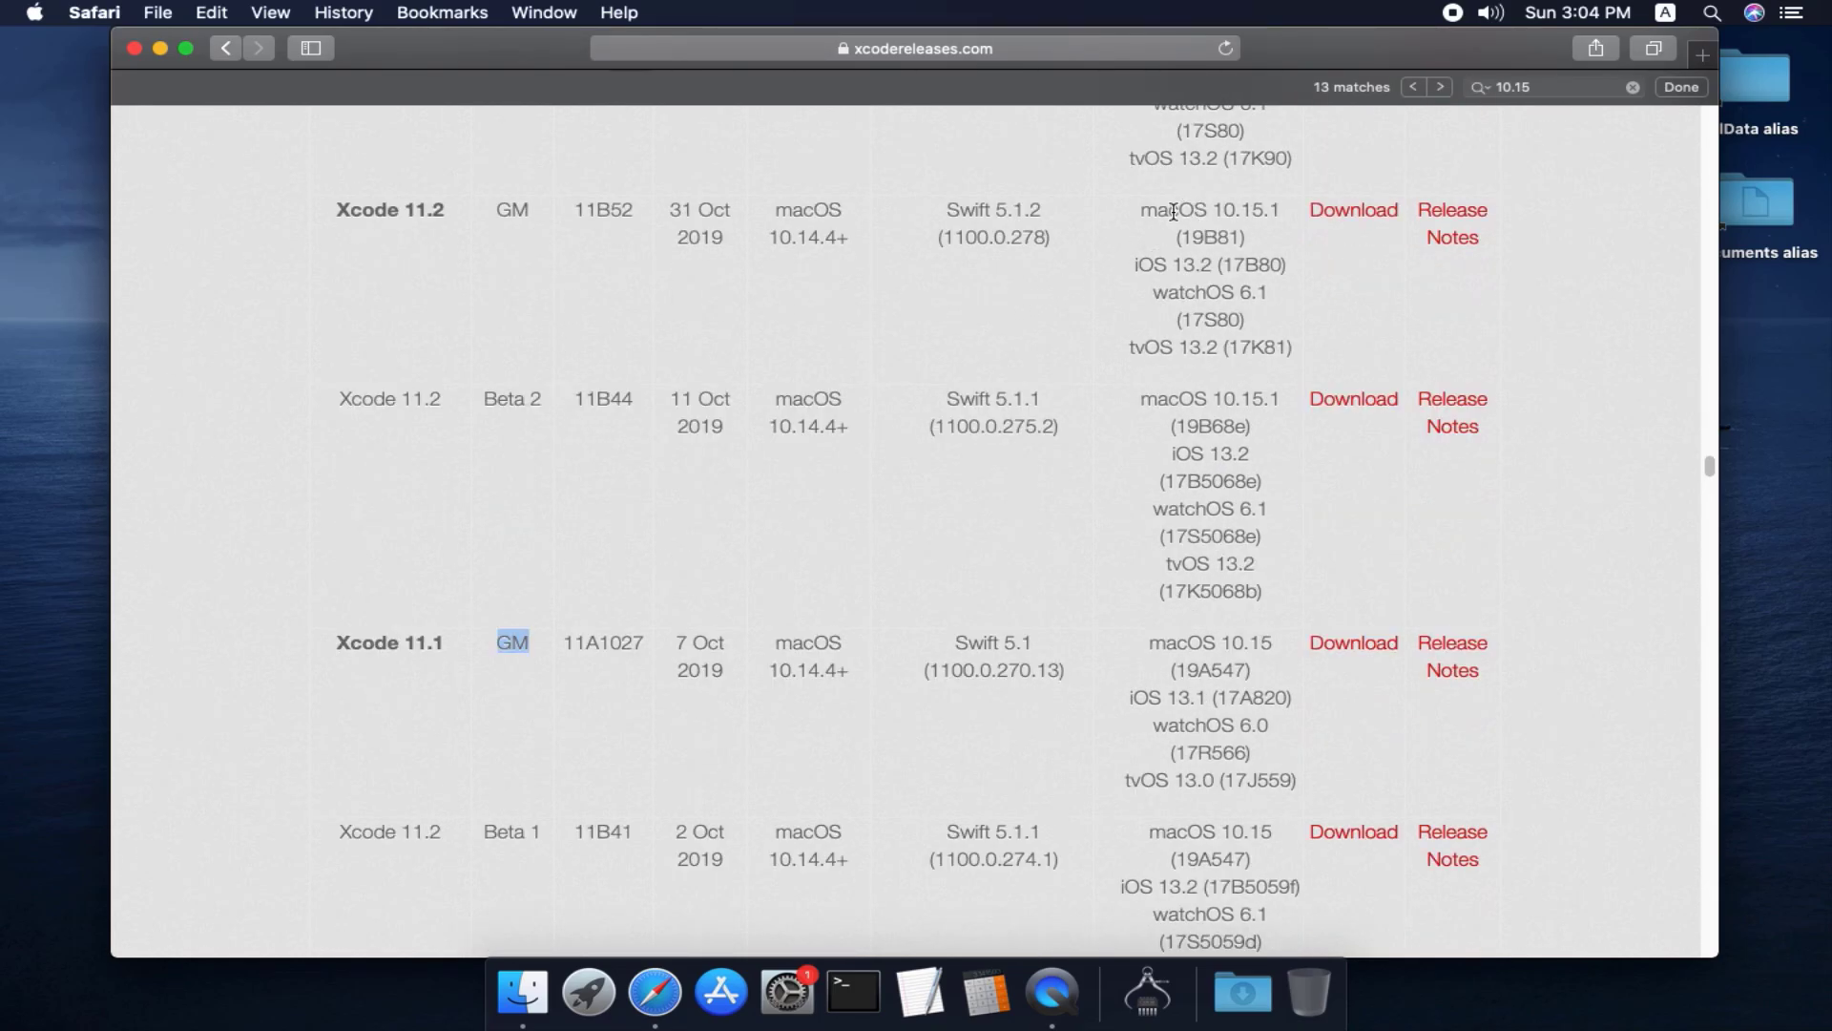
{"action": "left_click_drag", "start_coordinate": [1180, 210], "coordinate": [1266, 210]}
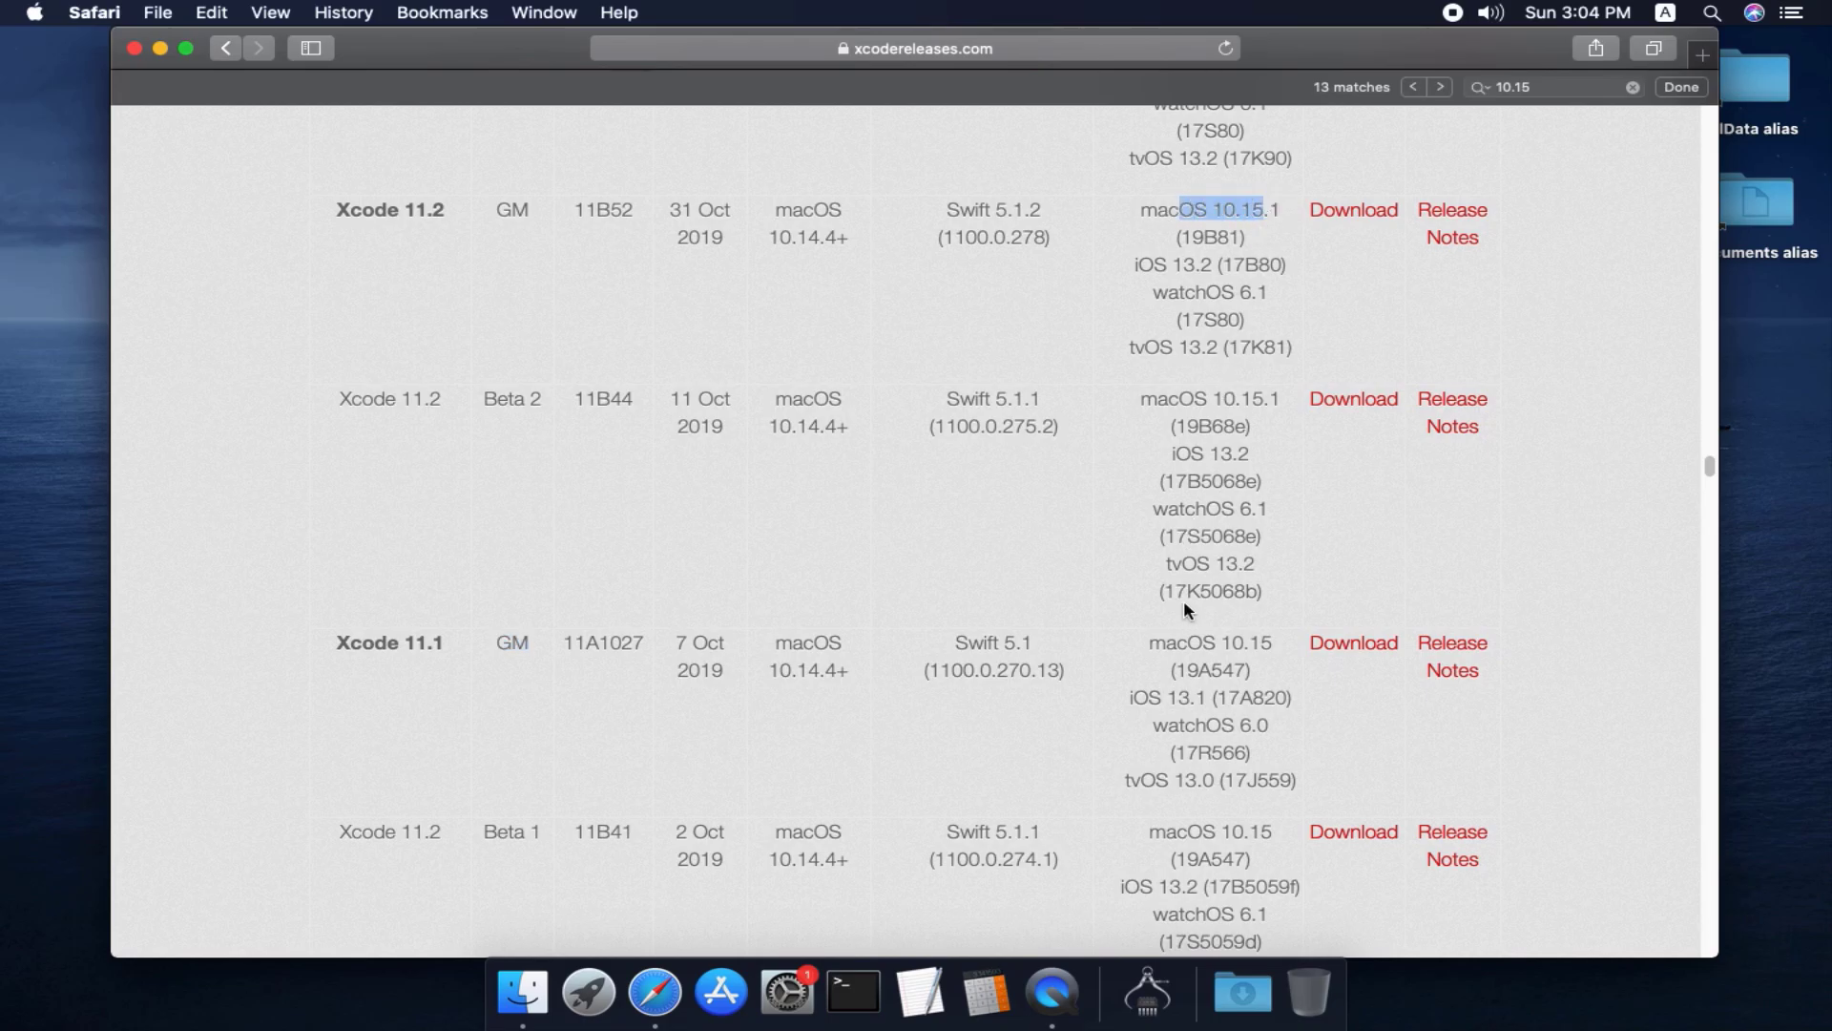
{"action": "scroll", "coordinate": [1185, 605], "scroll_direction": "down", "scroll_amount": 3}
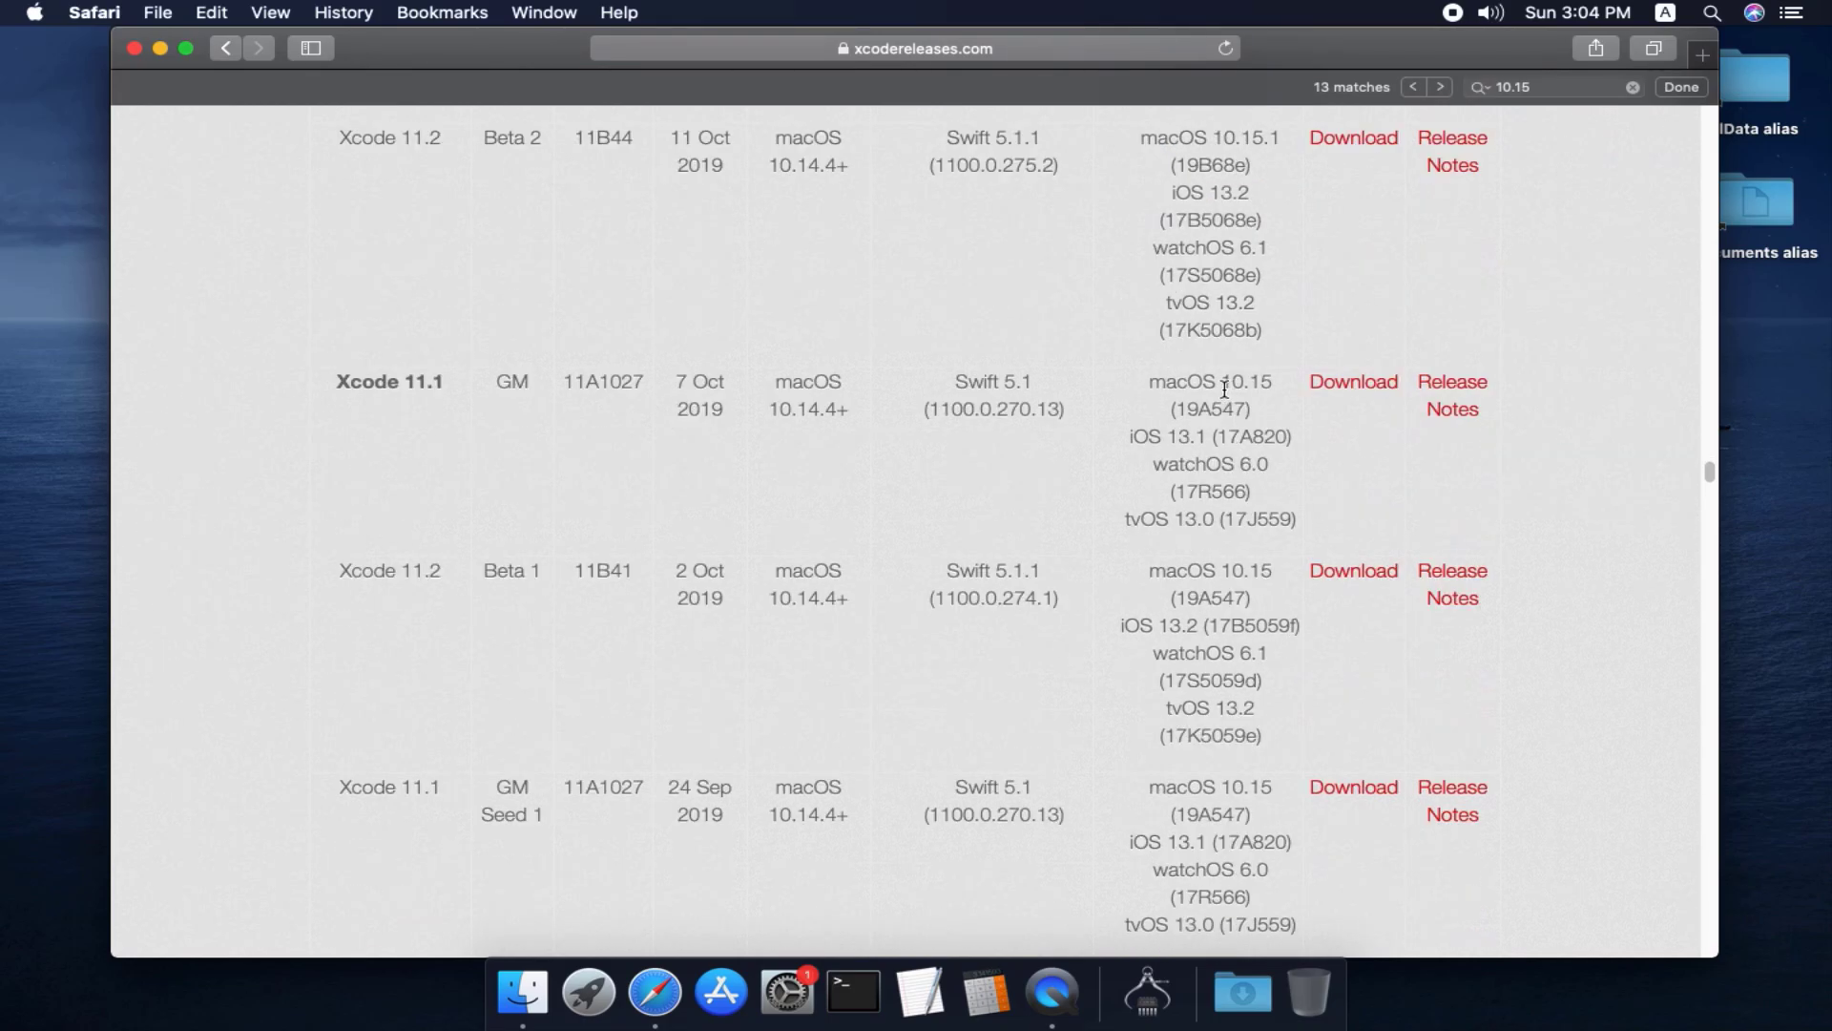
Highlight the Xcode 11.1 name, its macOS entry and its GM label, and minimize the browser.
{"action": "left_click_drag", "start_coordinate": [1183, 382], "coordinate": [1272, 381]}
{"action": "left_click_drag", "start_coordinate": [344, 385], "coordinate": [445, 384]}
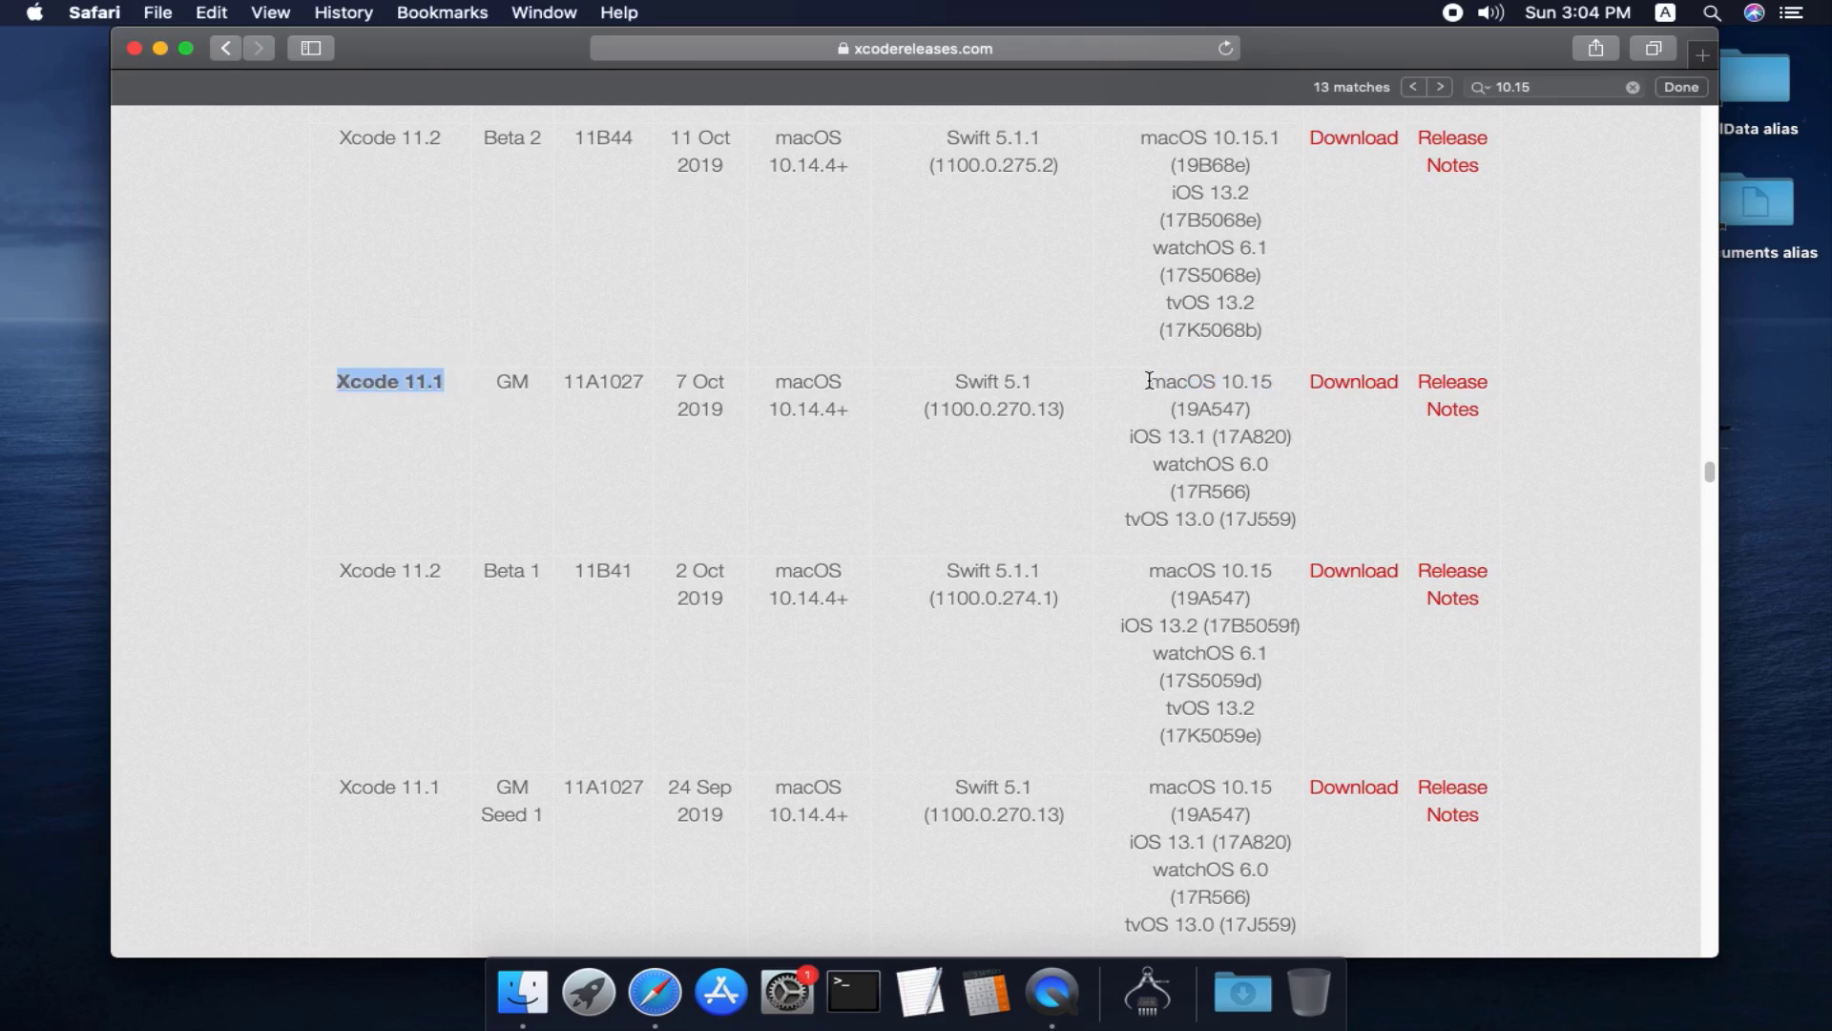
{"action": "left_click_drag", "start_coordinate": [1149, 380], "coordinate": [1225, 381]}
{"action": "left_click", "coordinate": [1207, 422]}
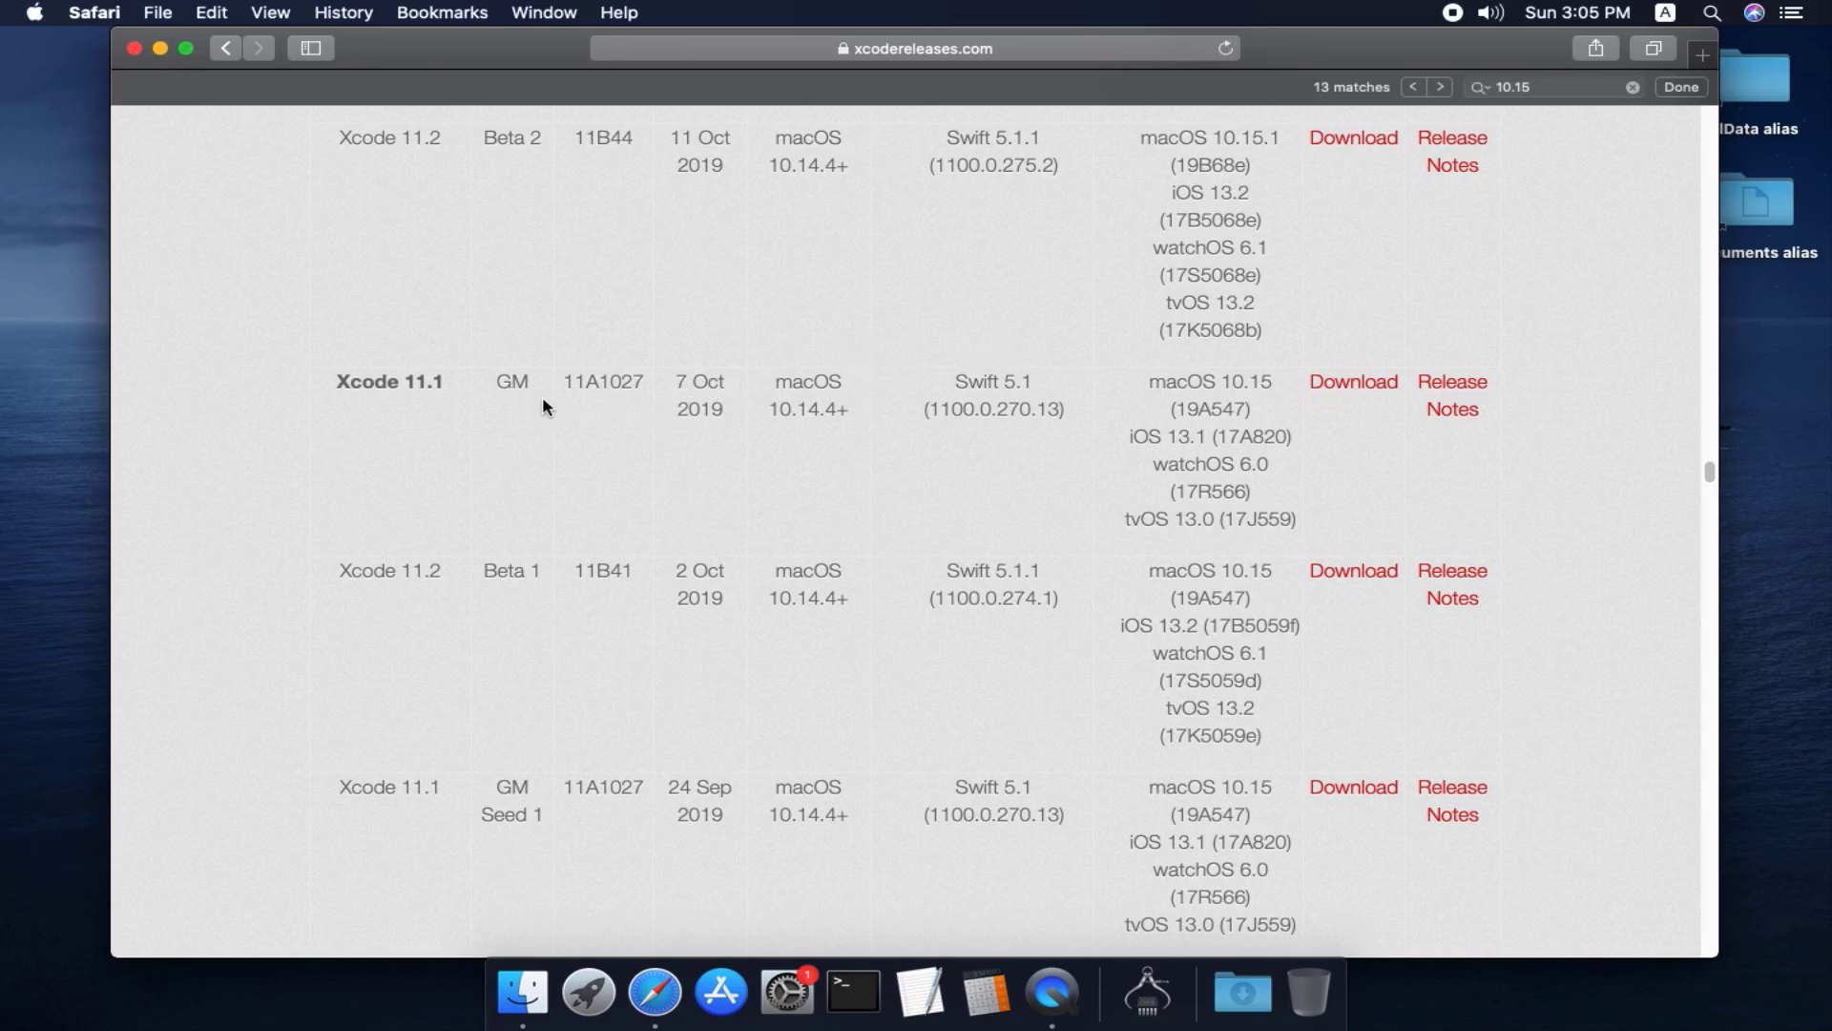
{"action": "left_click_drag", "start_coordinate": [497, 381], "coordinate": [534, 378]}
{"action": "left_click", "coordinate": [159, 48]}
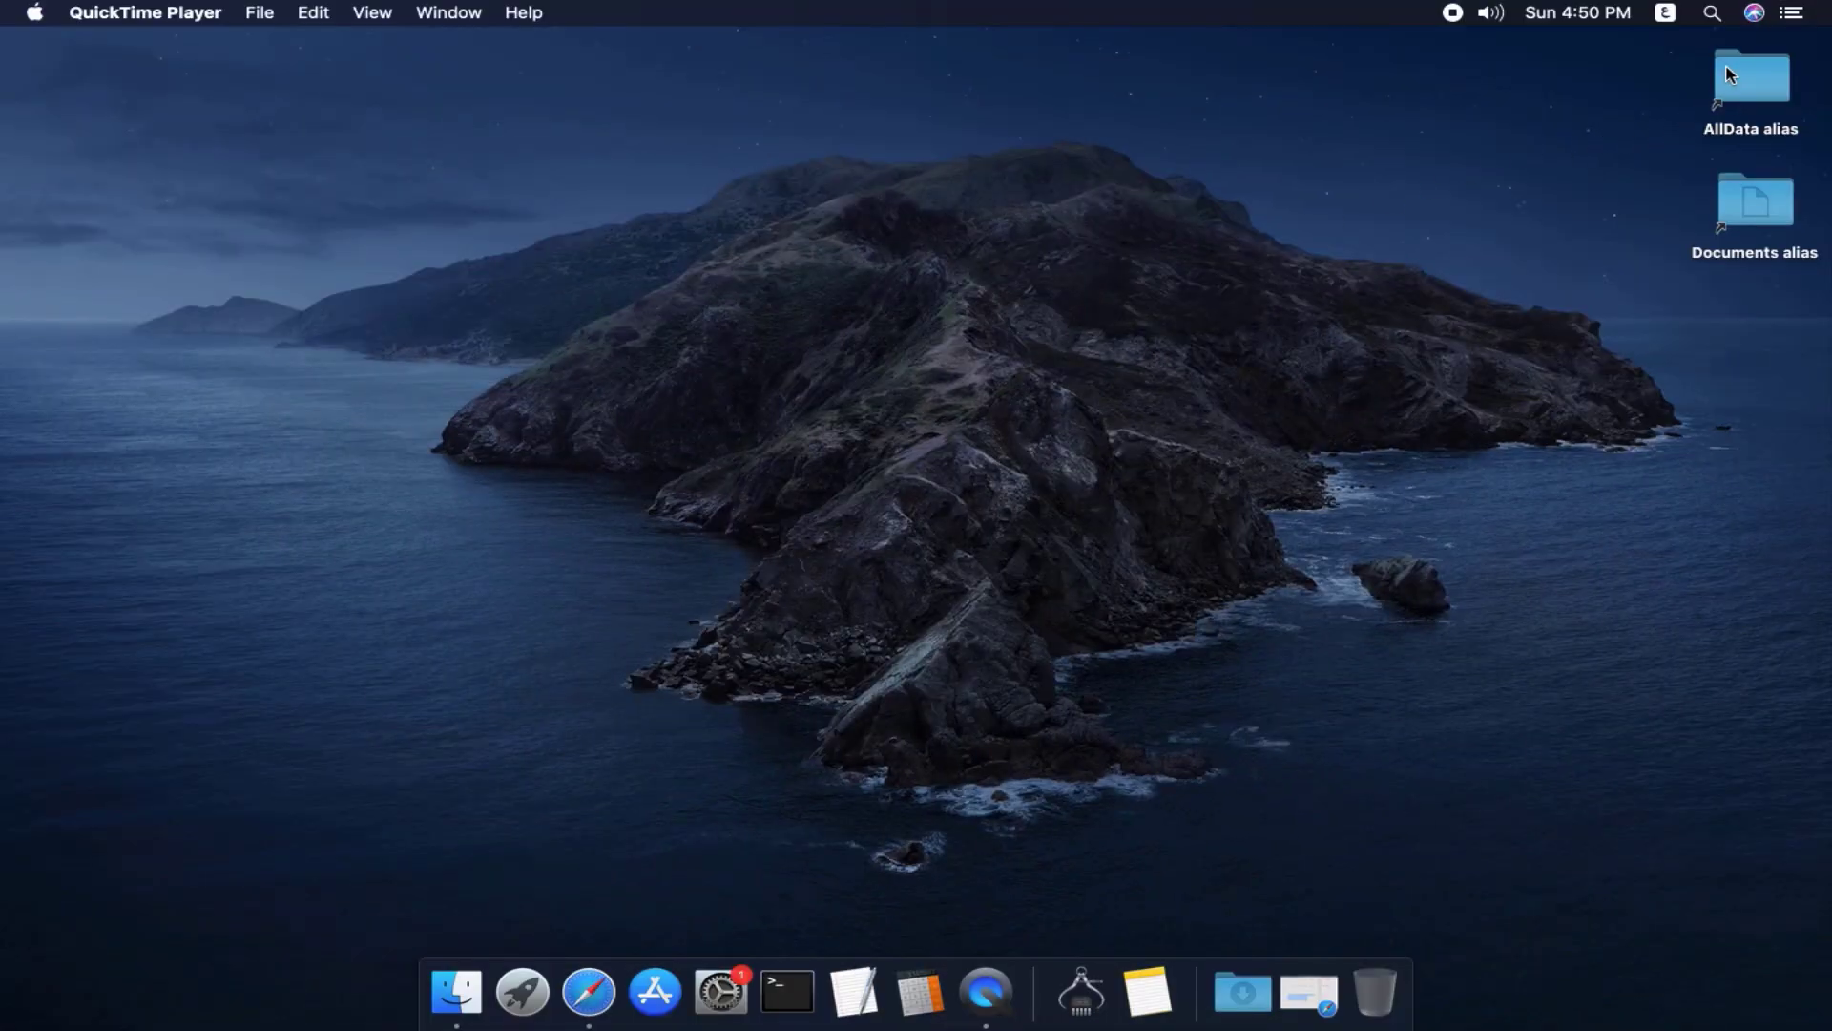
Open the Prog folder through the AllData alias and move its window toward the middle of the desktop.
{"action": "double_click", "coordinate": [1762, 133]}
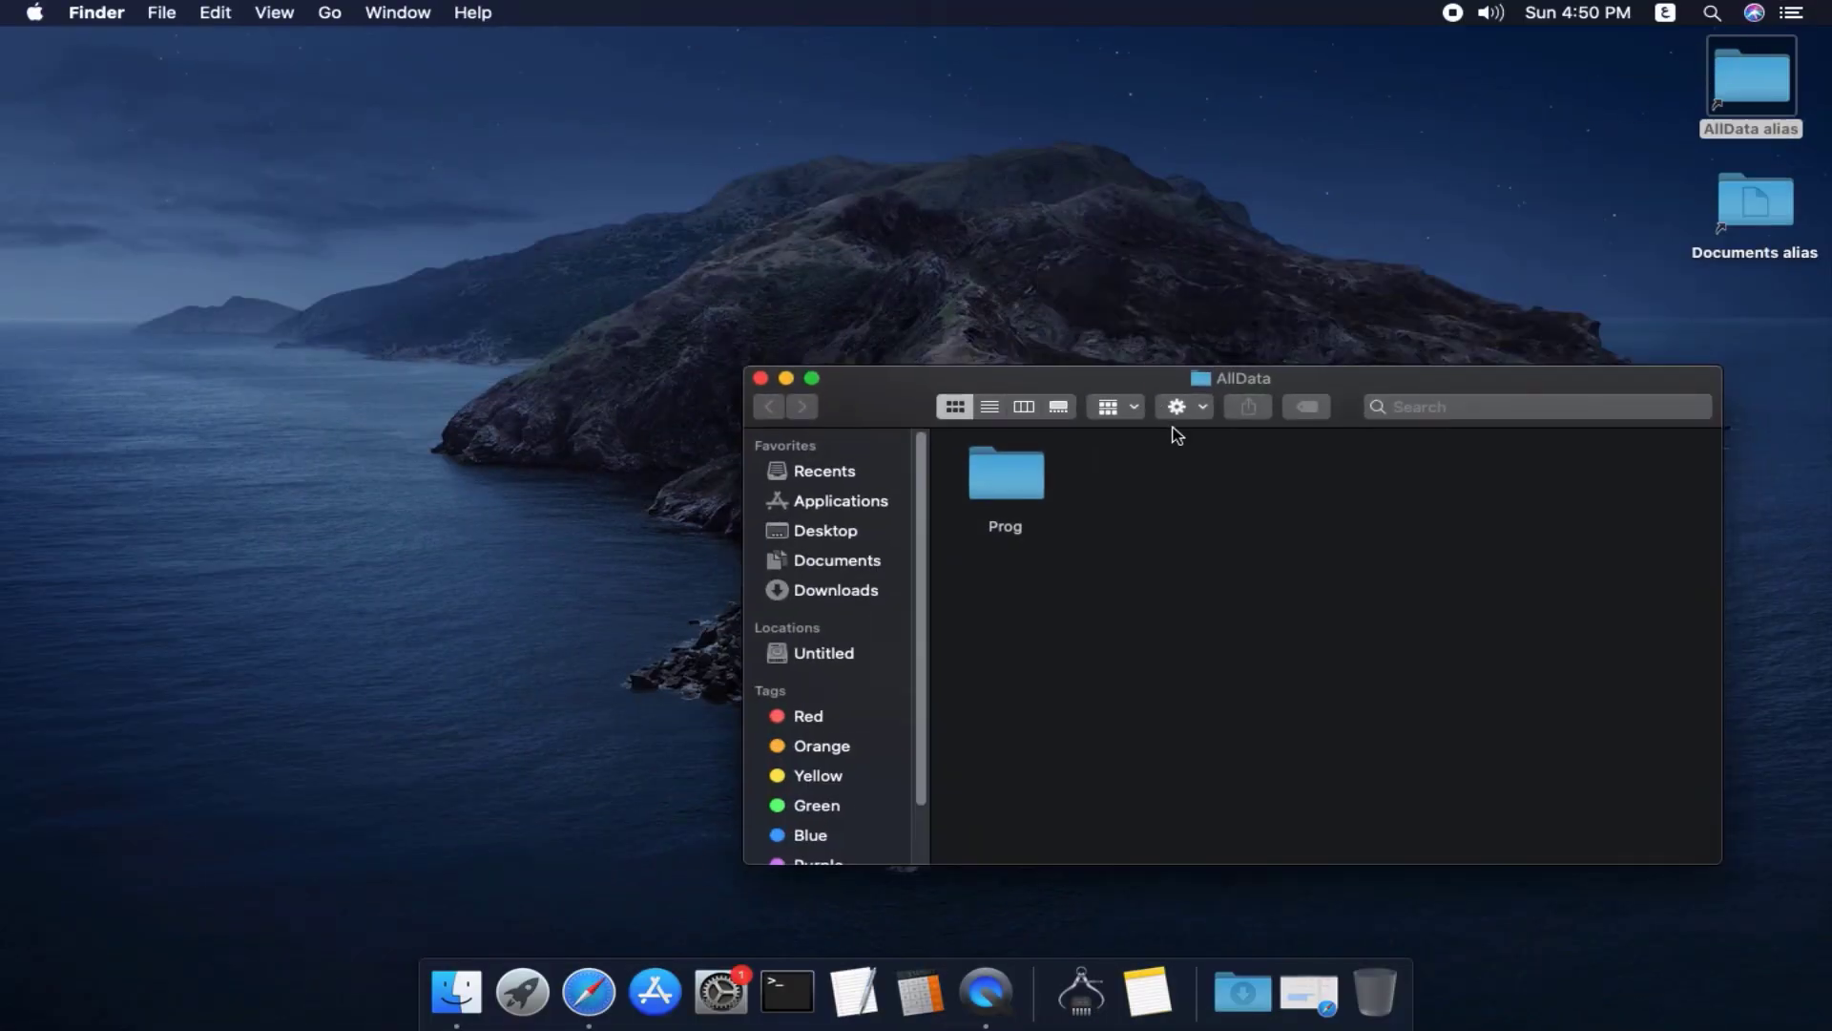
{"action": "left_click", "coordinate": [1012, 493]}
{"action": "double_click", "coordinate": [1010, 491]}
{"action": "left_click_drag", "start_coordinate": [1256, 376], "coordinate": [968, 260]}
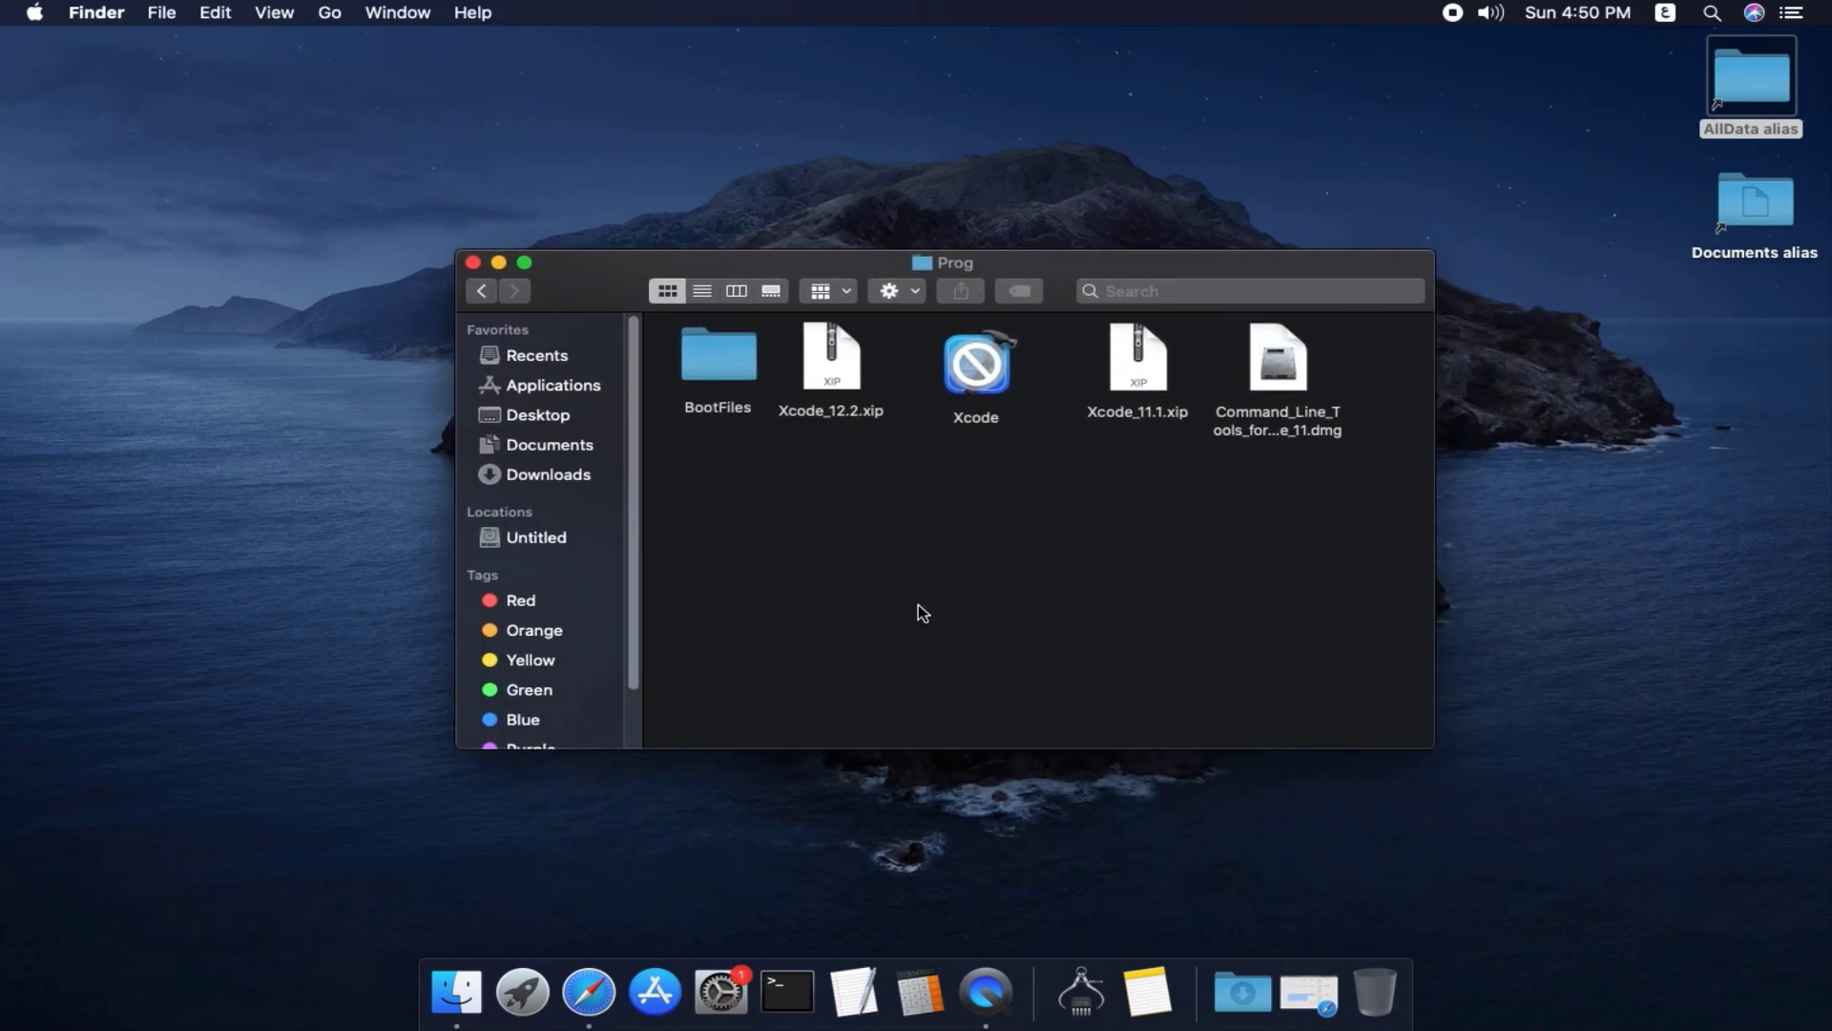
Review the Xcode 11.1 row in Safari, minimize it, and select Xcode_11.1.xip and the Command Line Tools disk image in turn.
{"action": "left_click", "coordinate": [599, 993]}
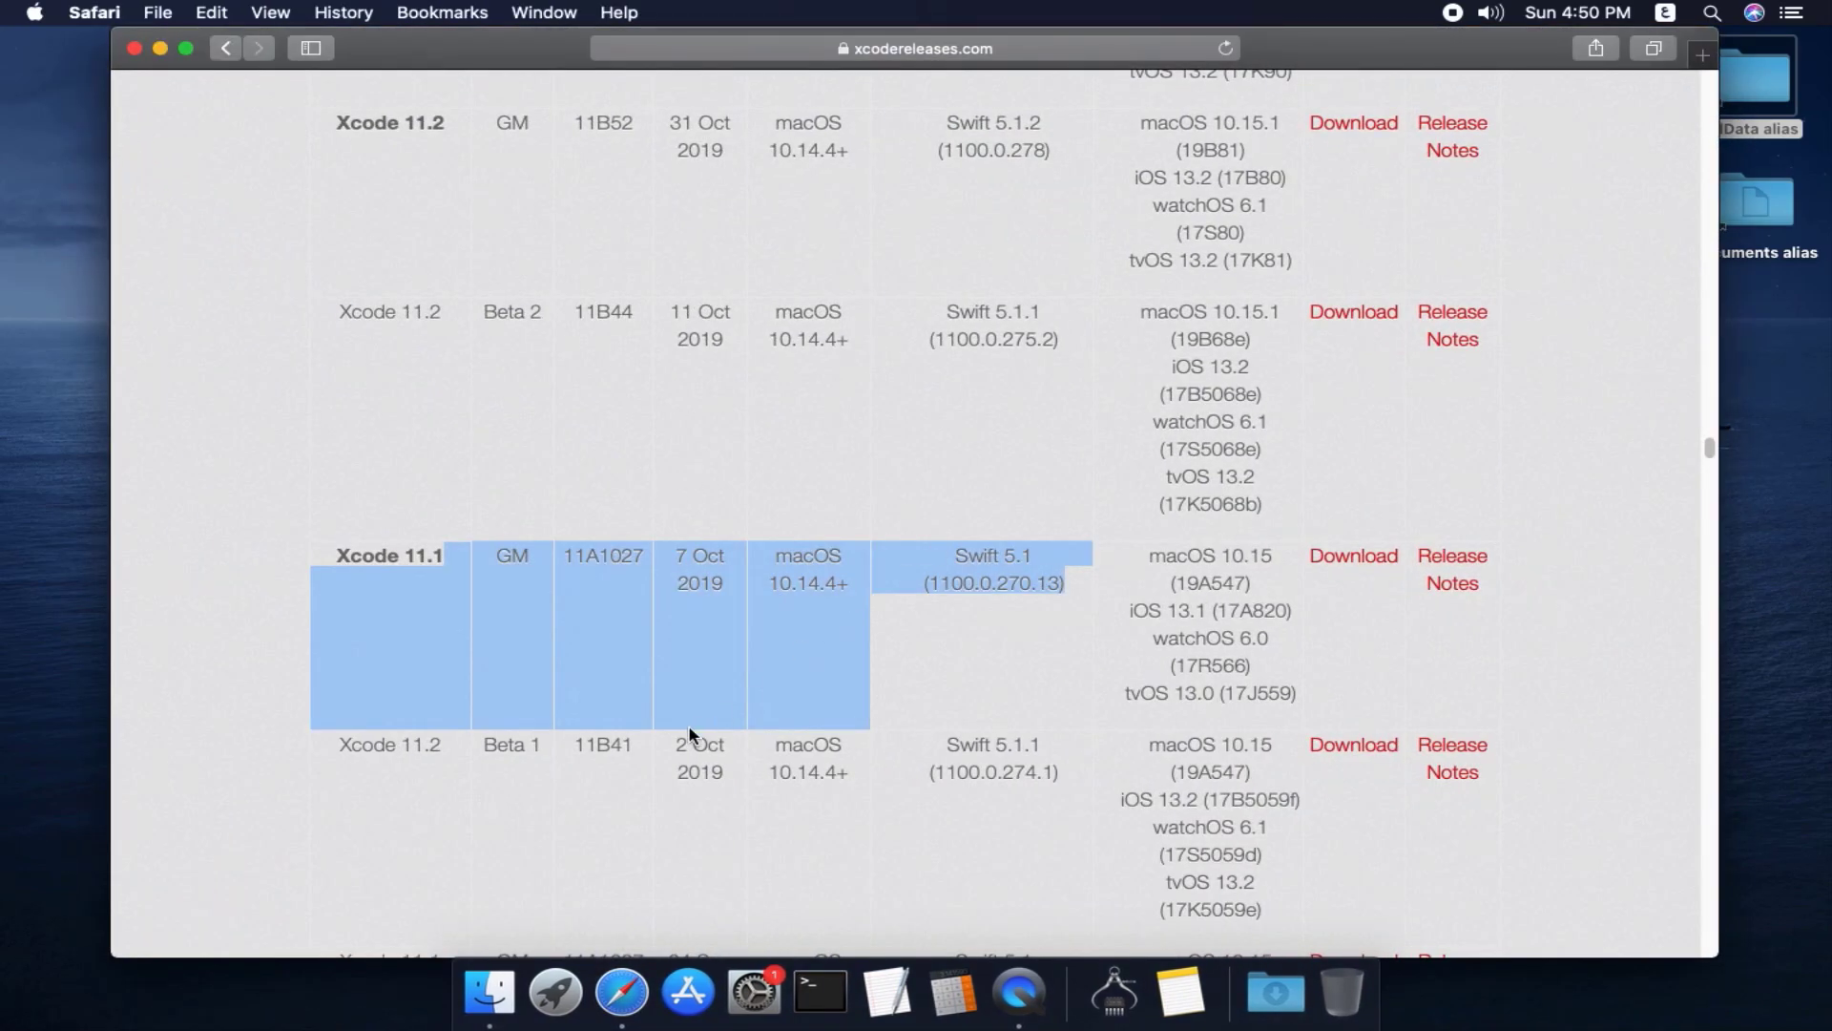
{"action": "left_click", "coordinate": [160, 48]}
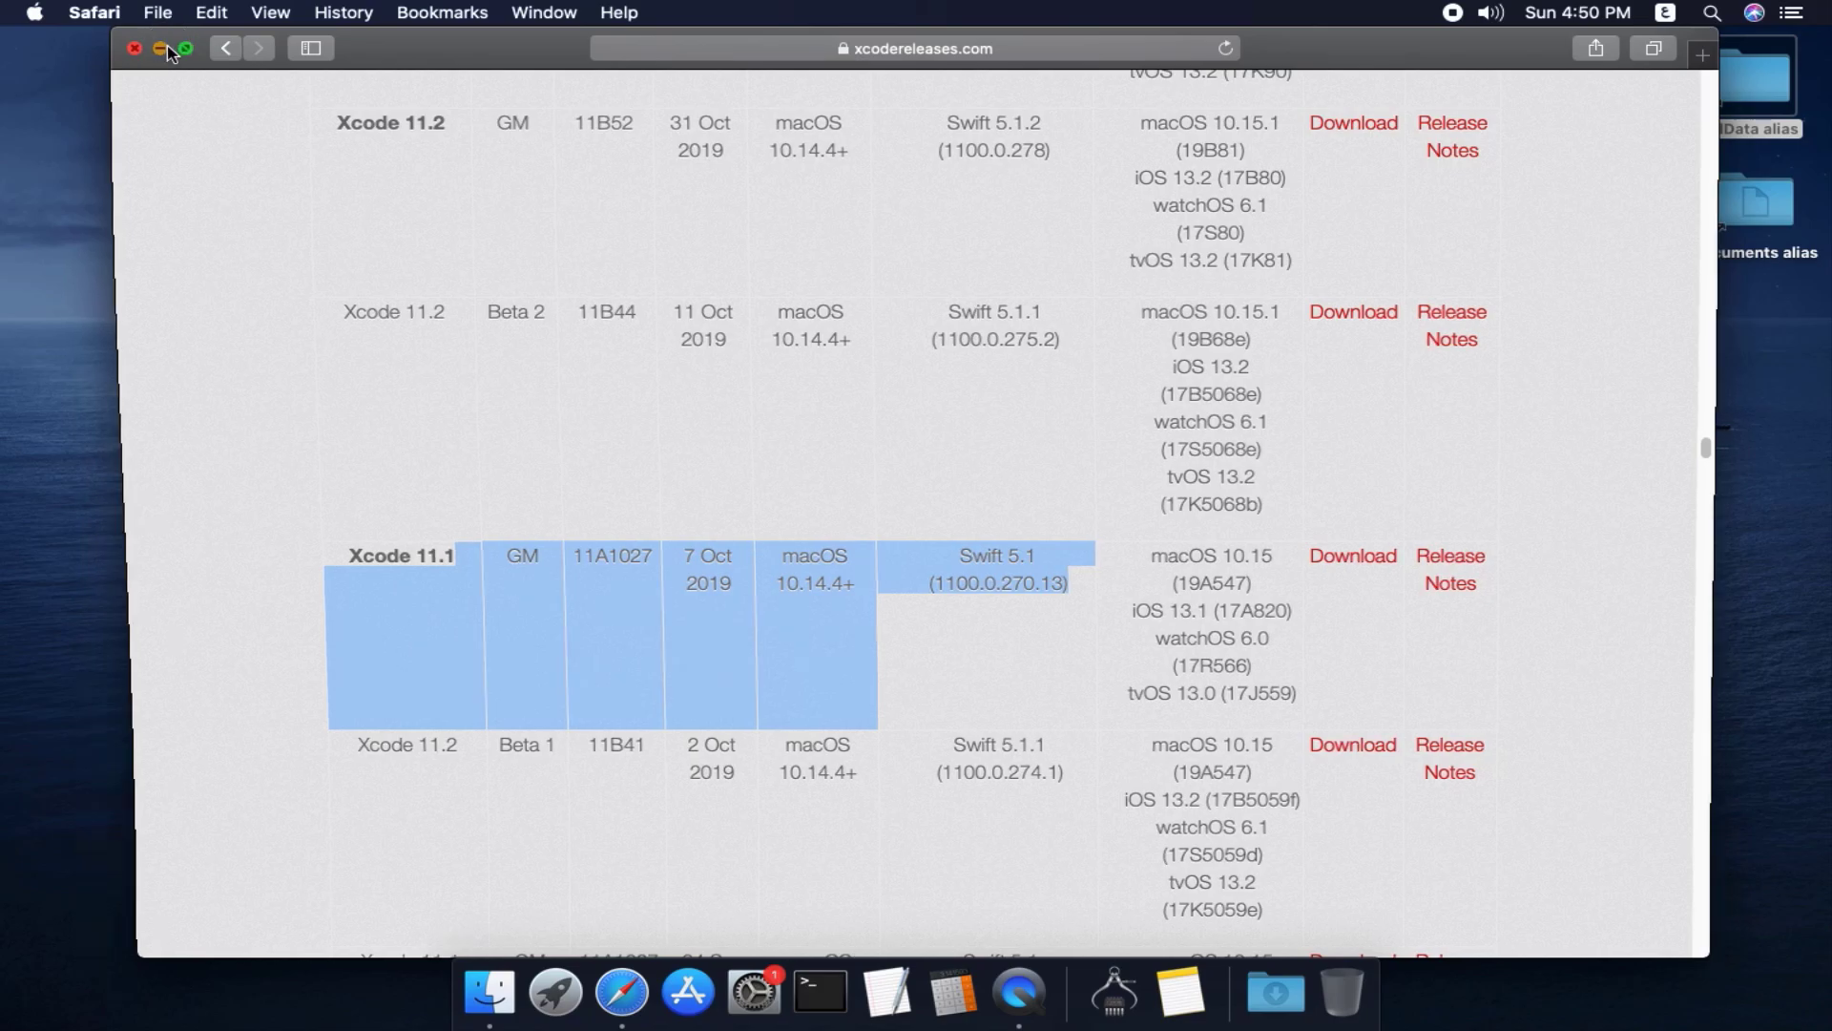
{"action": "left_click", "coordinate": [916, 506]}
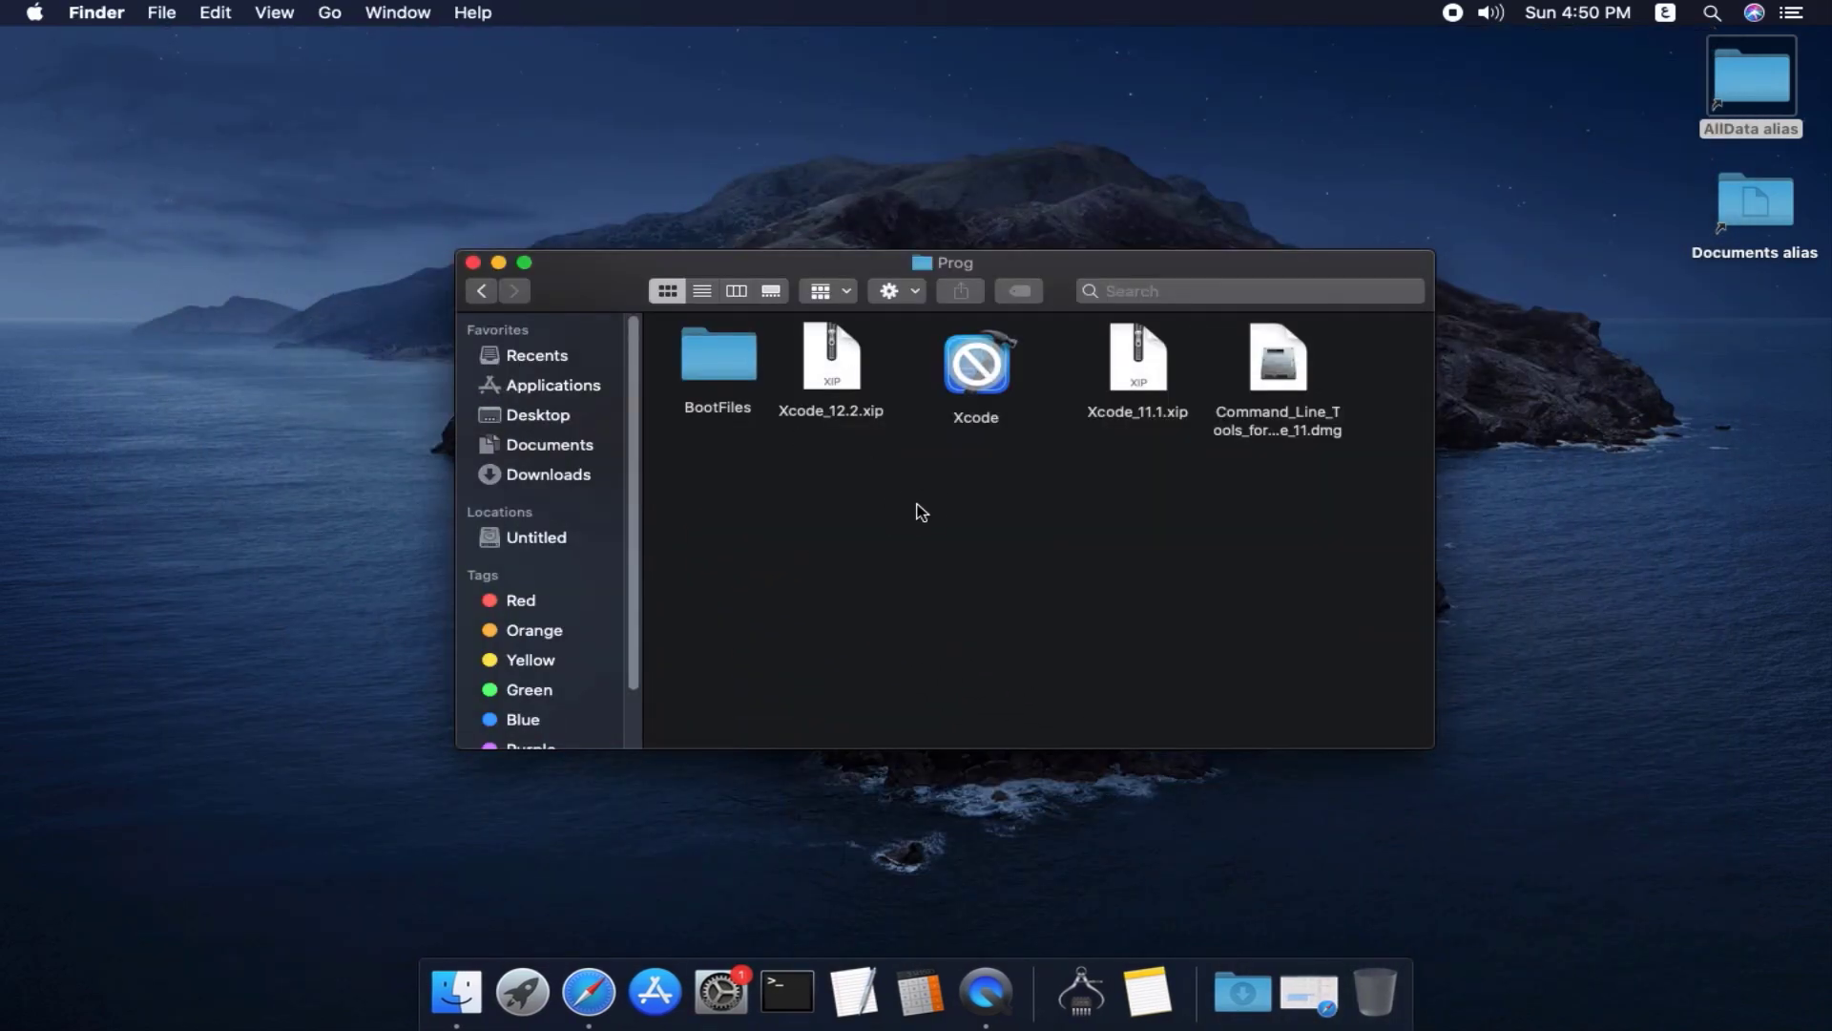
{"action": "left_click", "coordinate": [1132, 372]}
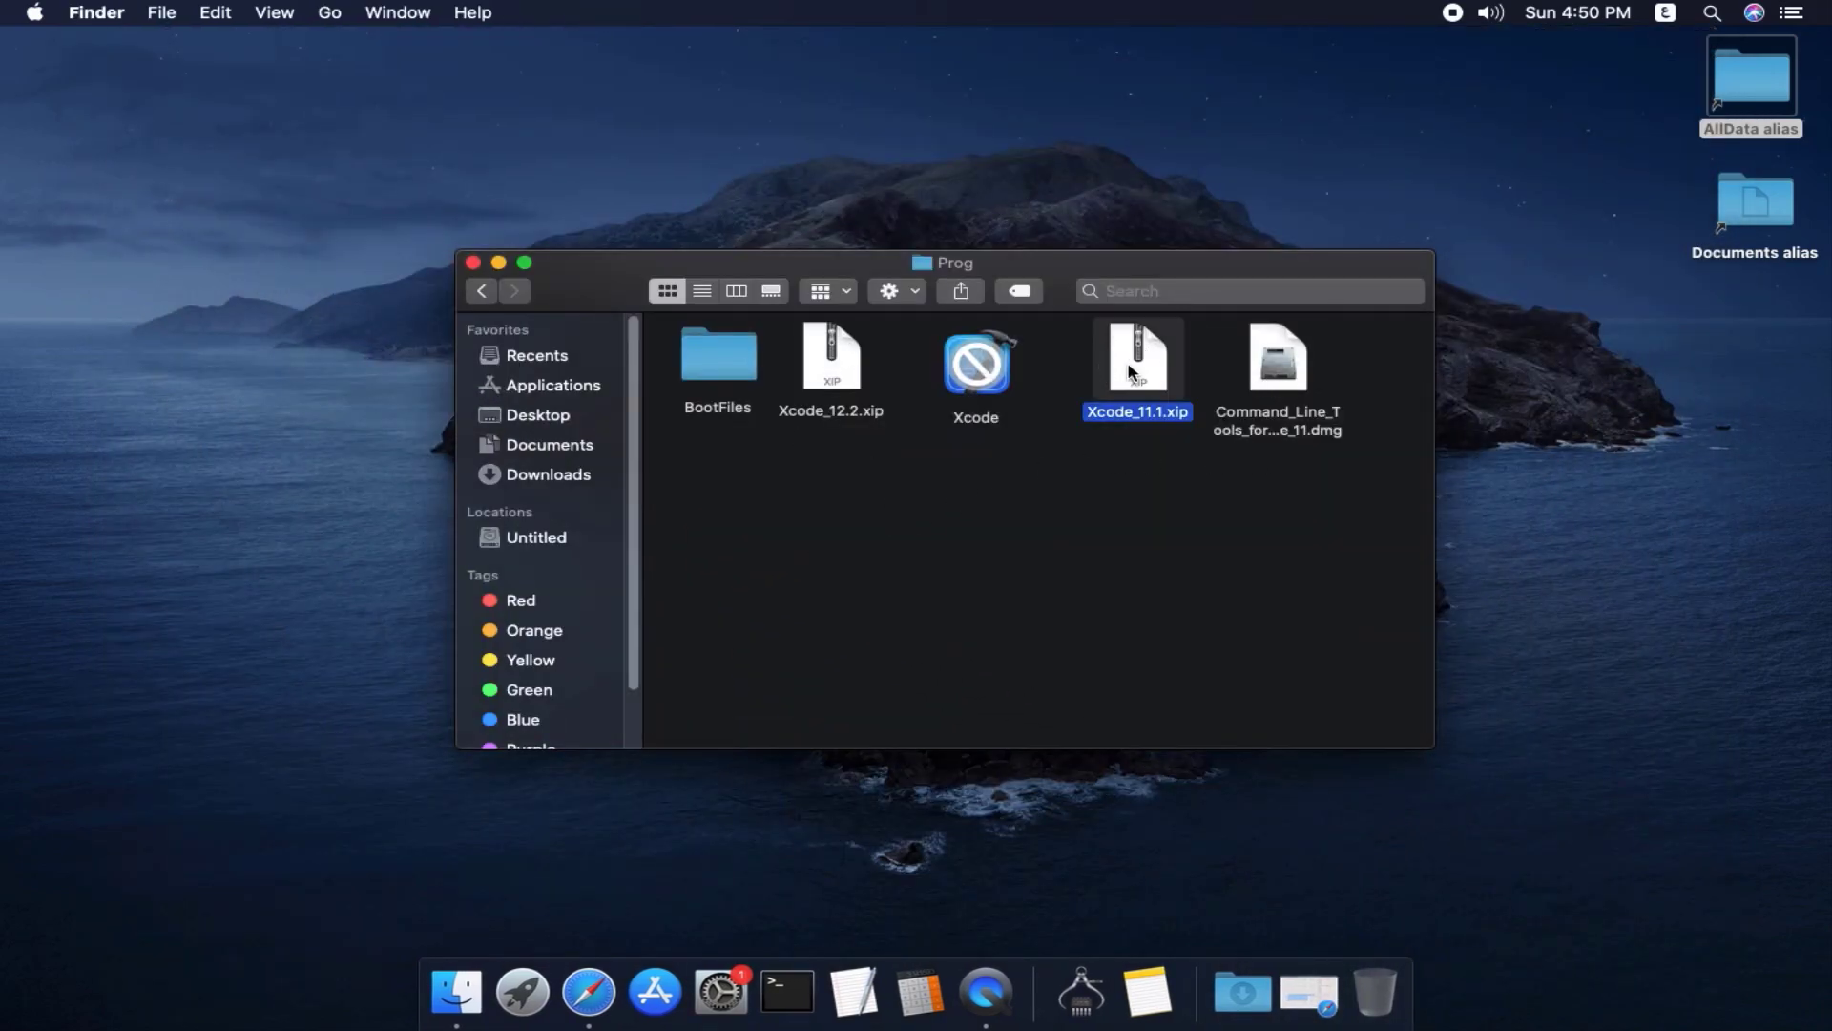
{"action": "left_click", "coordinate": [1288, 375]}
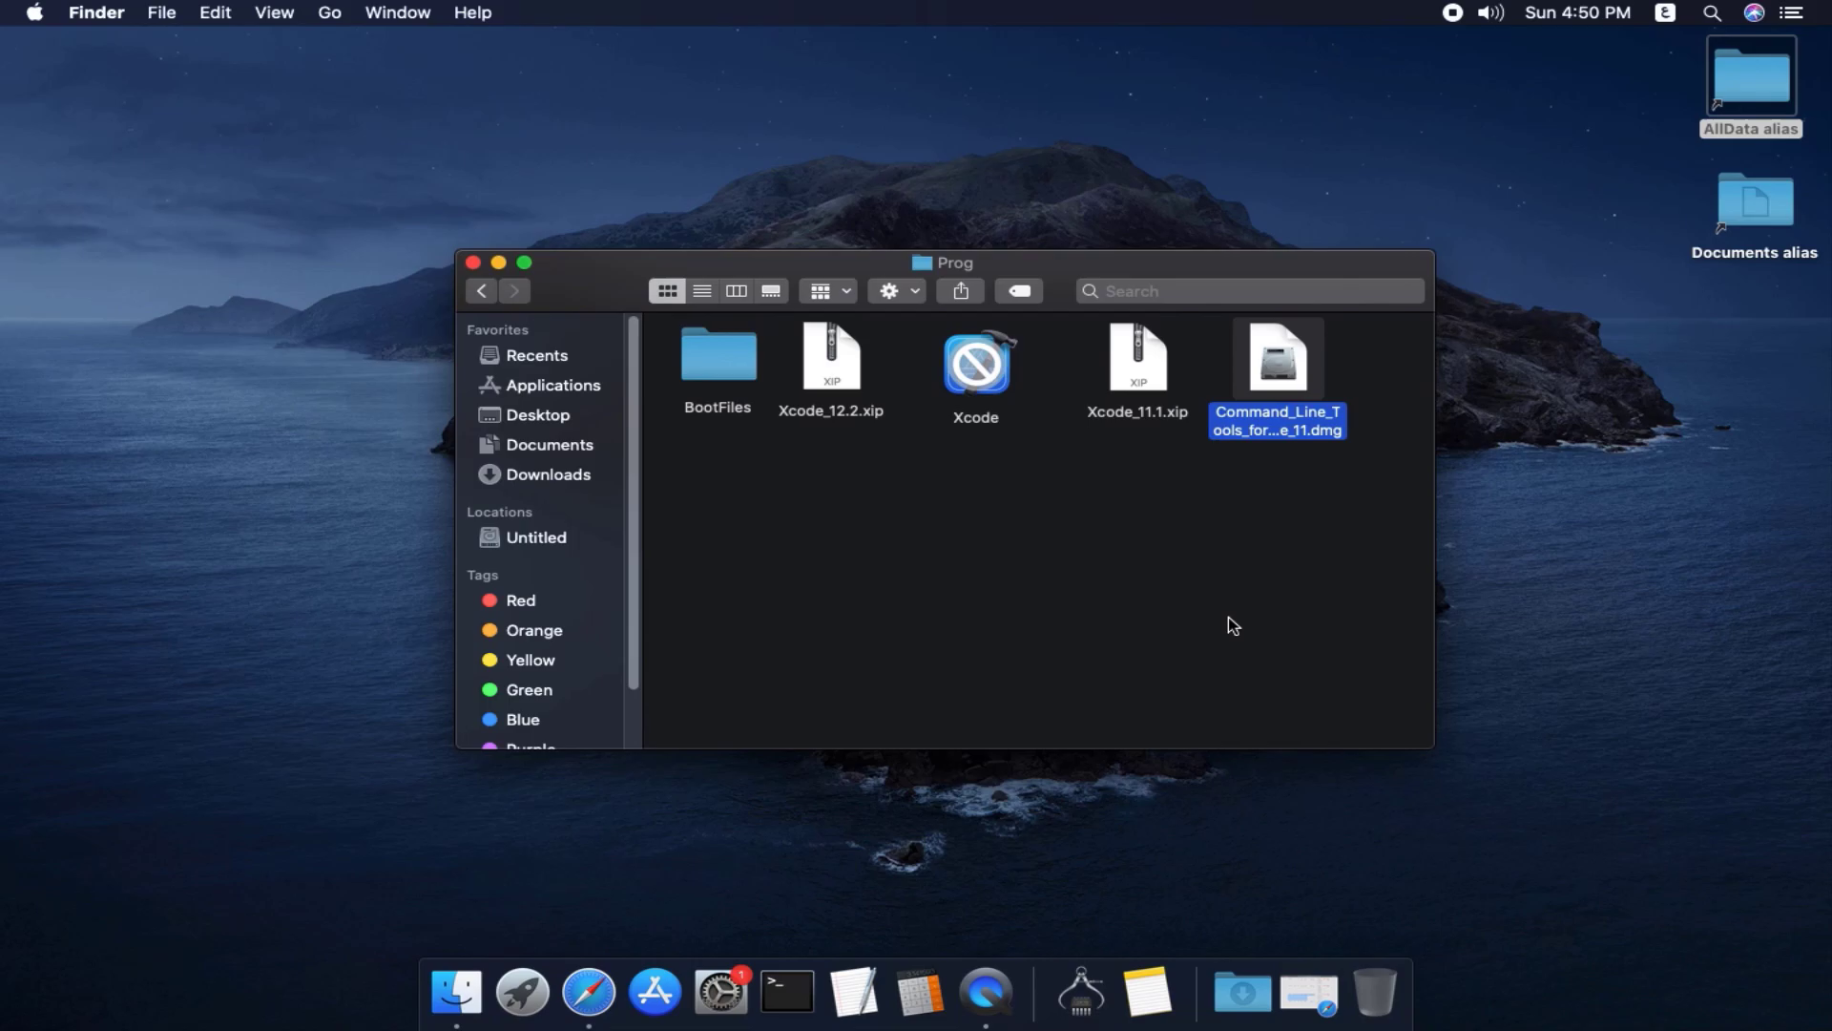
Switch to Safari, leave the Xcode releases page and open Google from the favorites.
{"action": "left_click", "coordinate": [593, 985]}
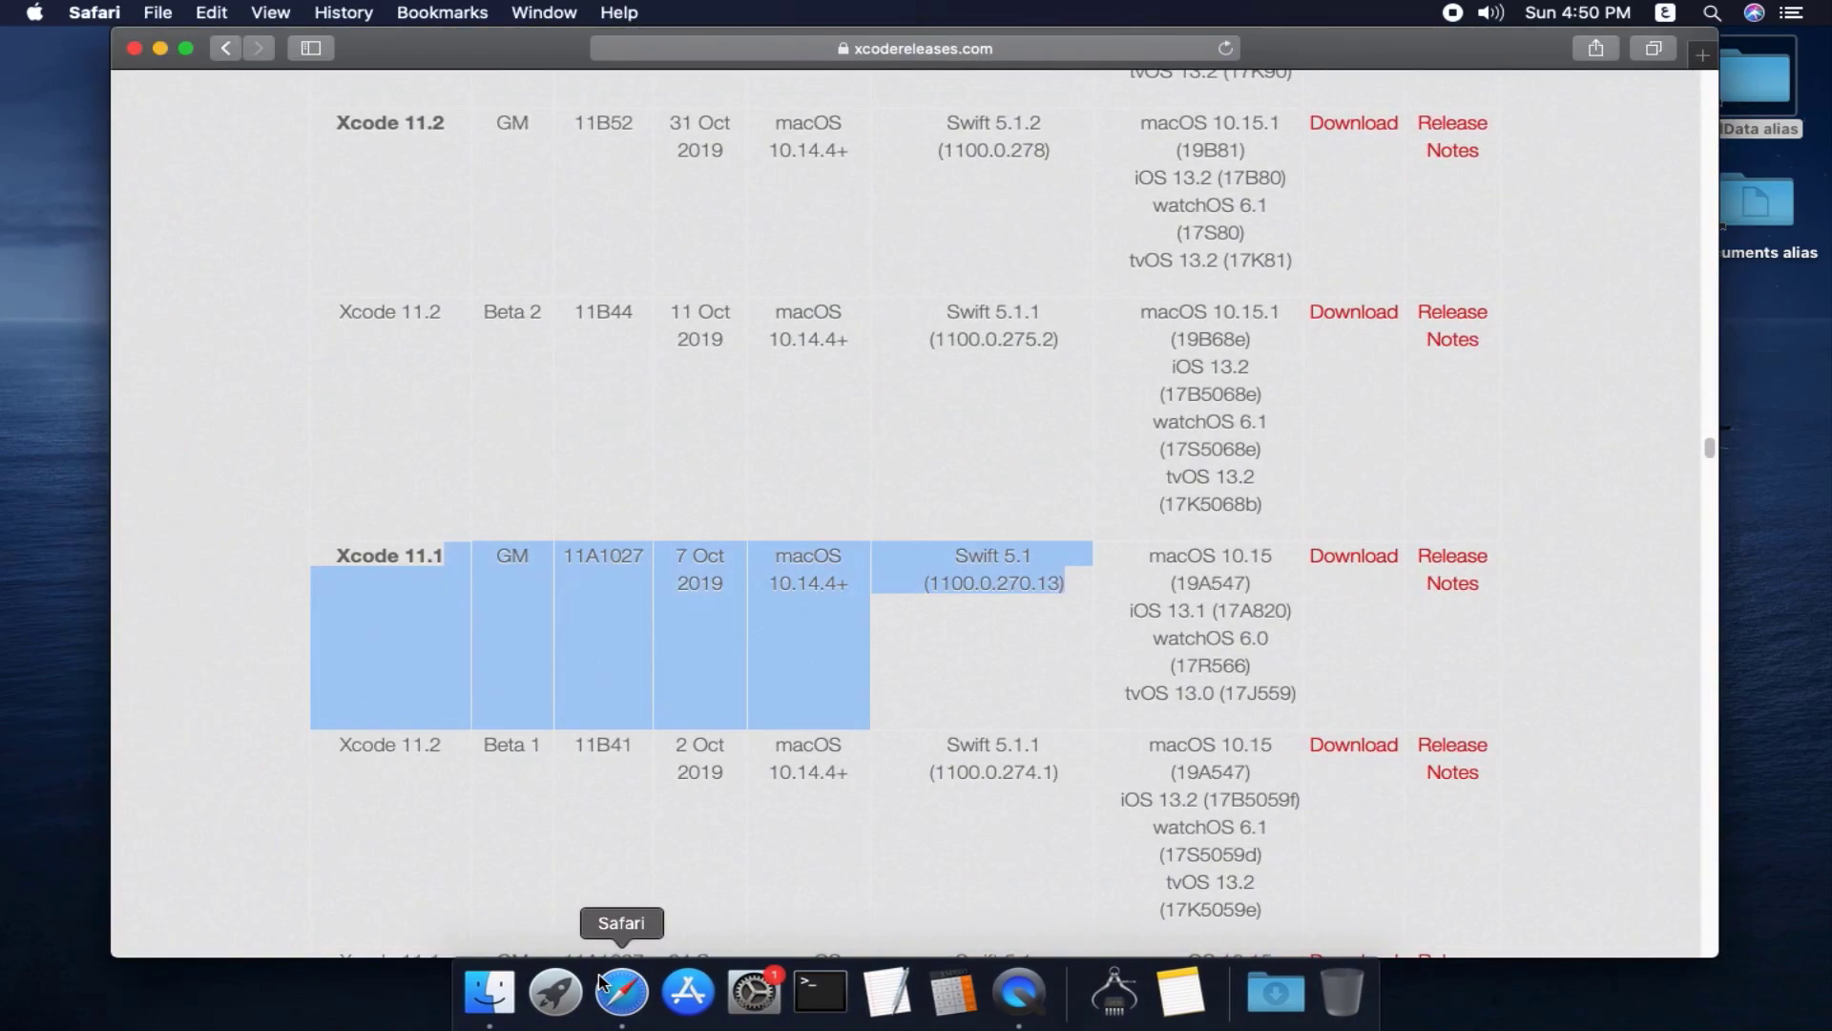
{"action": "left_click", "coordinate": [163, 51]}
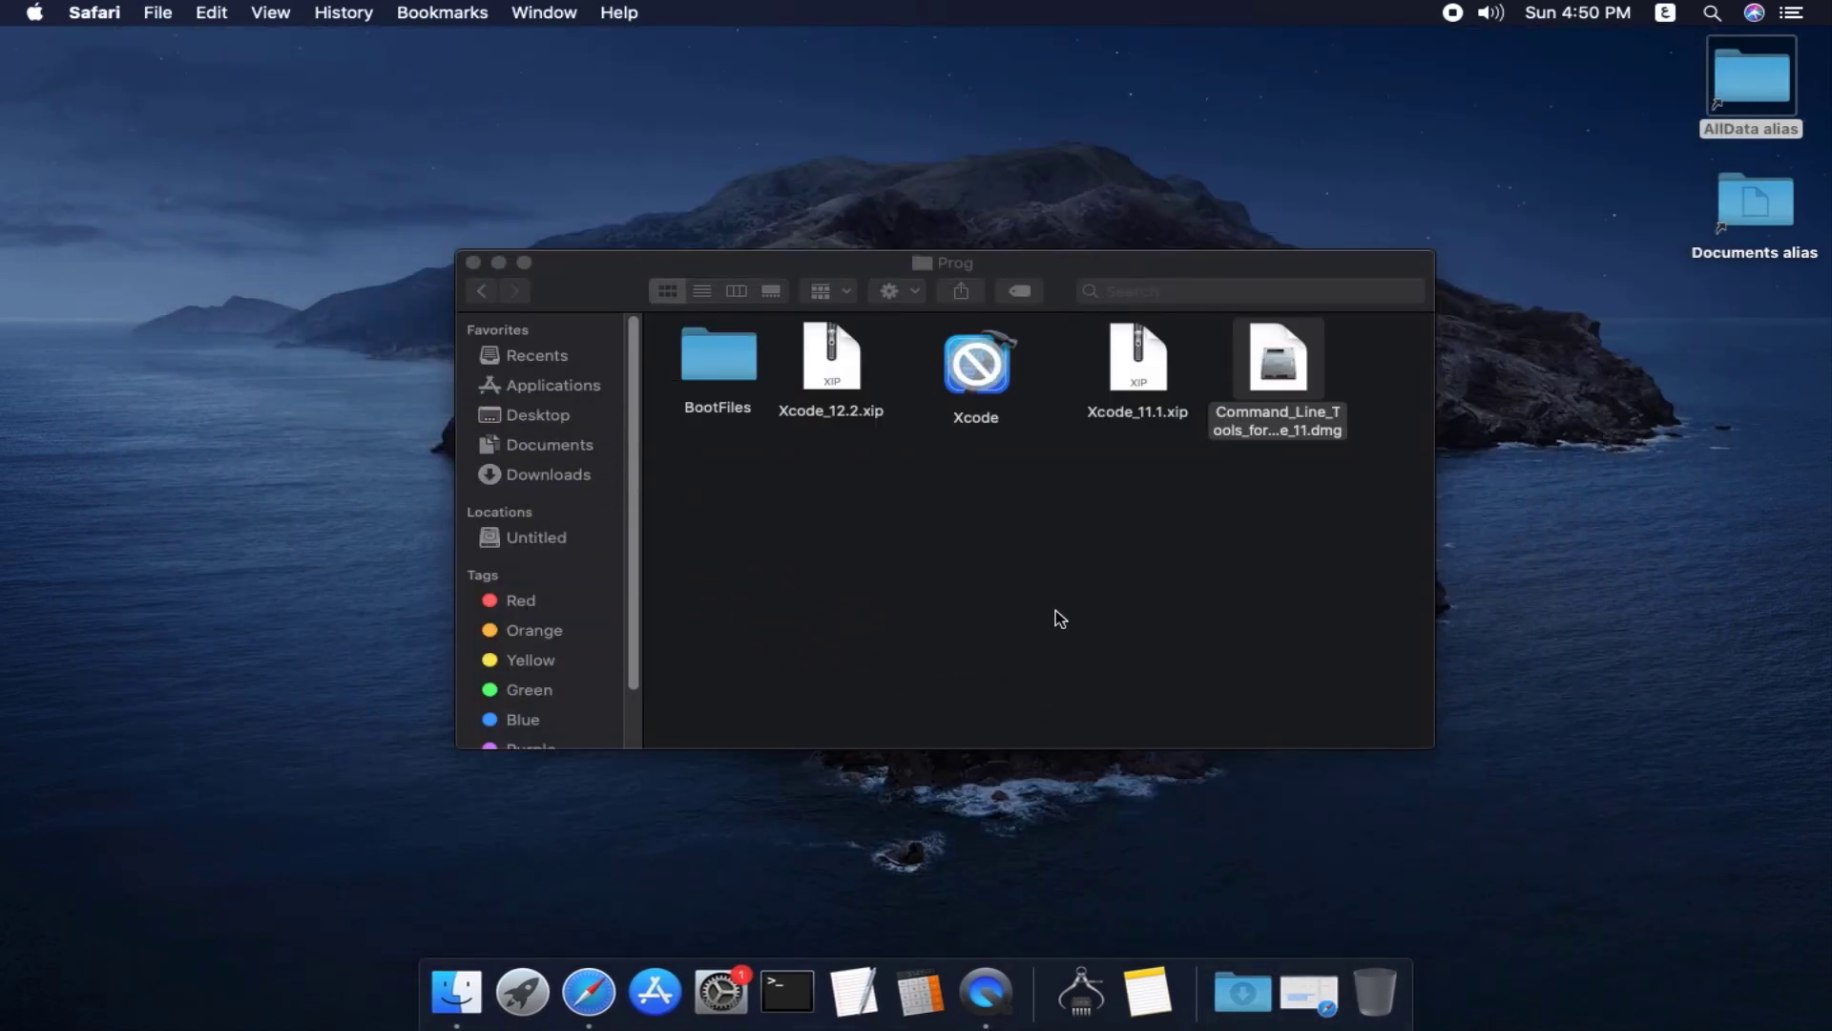
{"action": "left_click", "coordinate": [589, 993]}
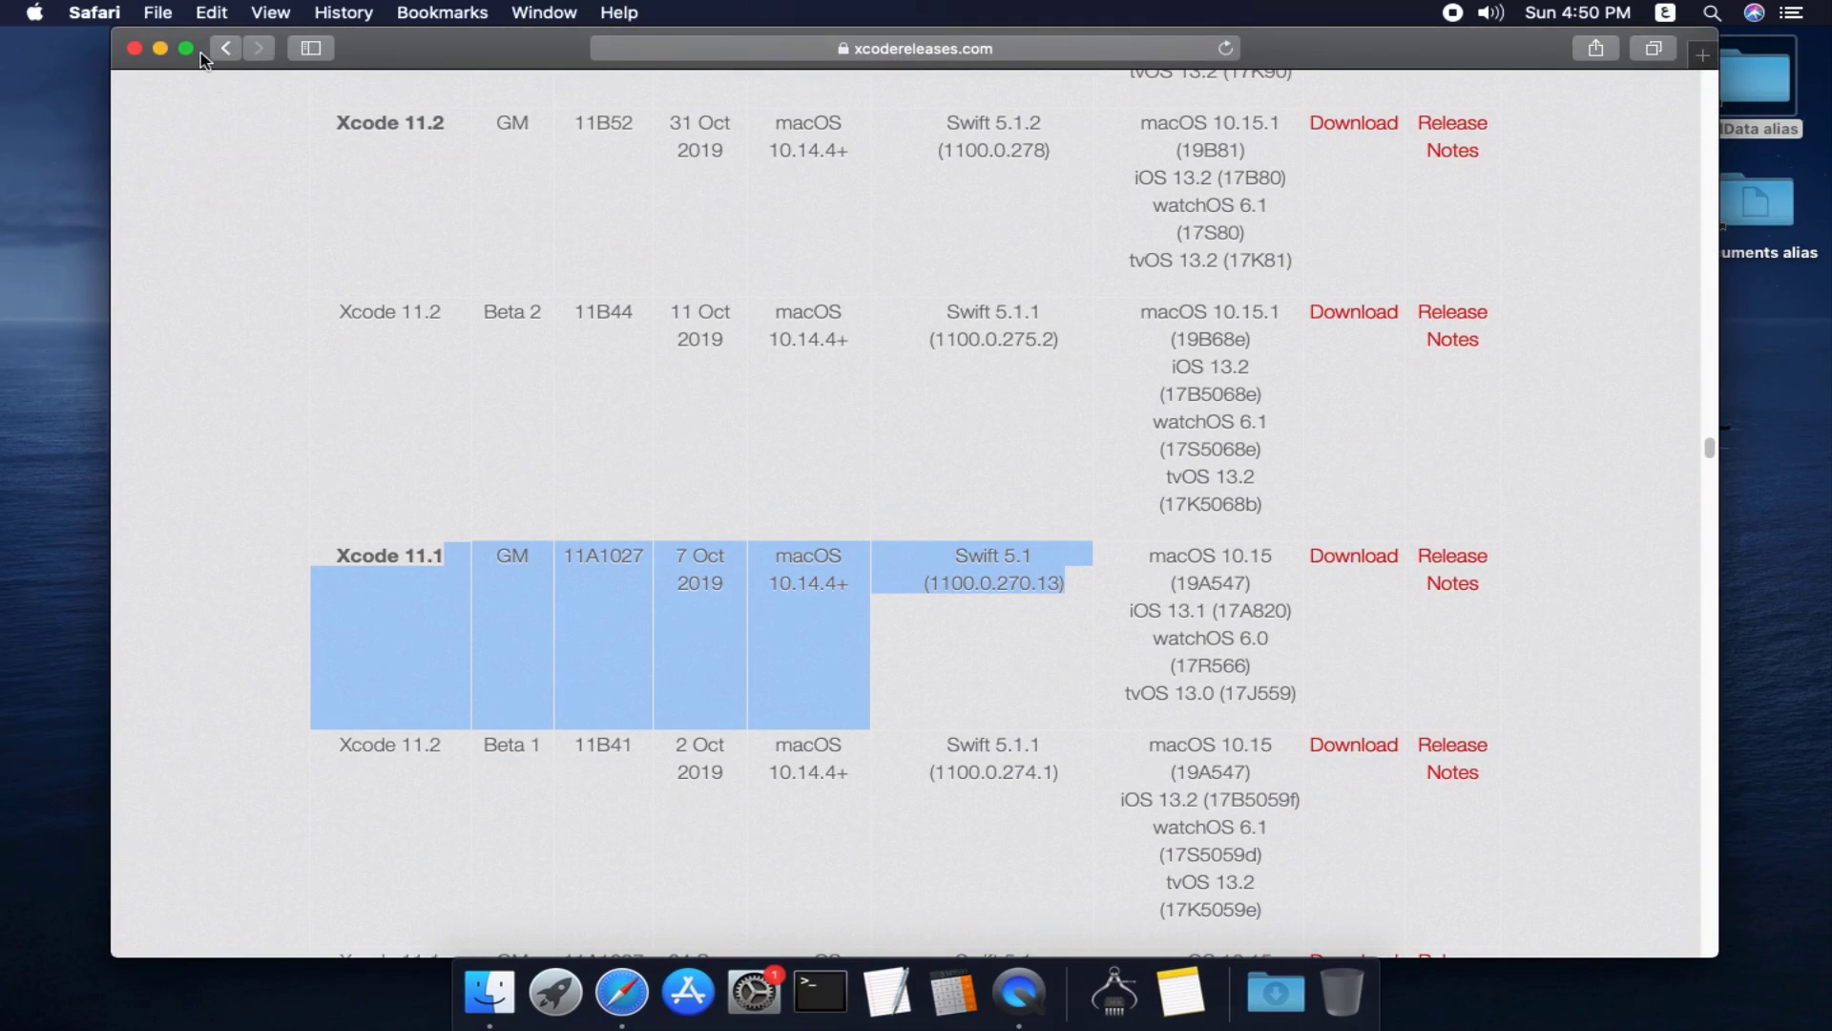
{"action": "left_click", "coordinate": [226, 47]}
{"action": "left_click", "coordinate": [1126, 186]}
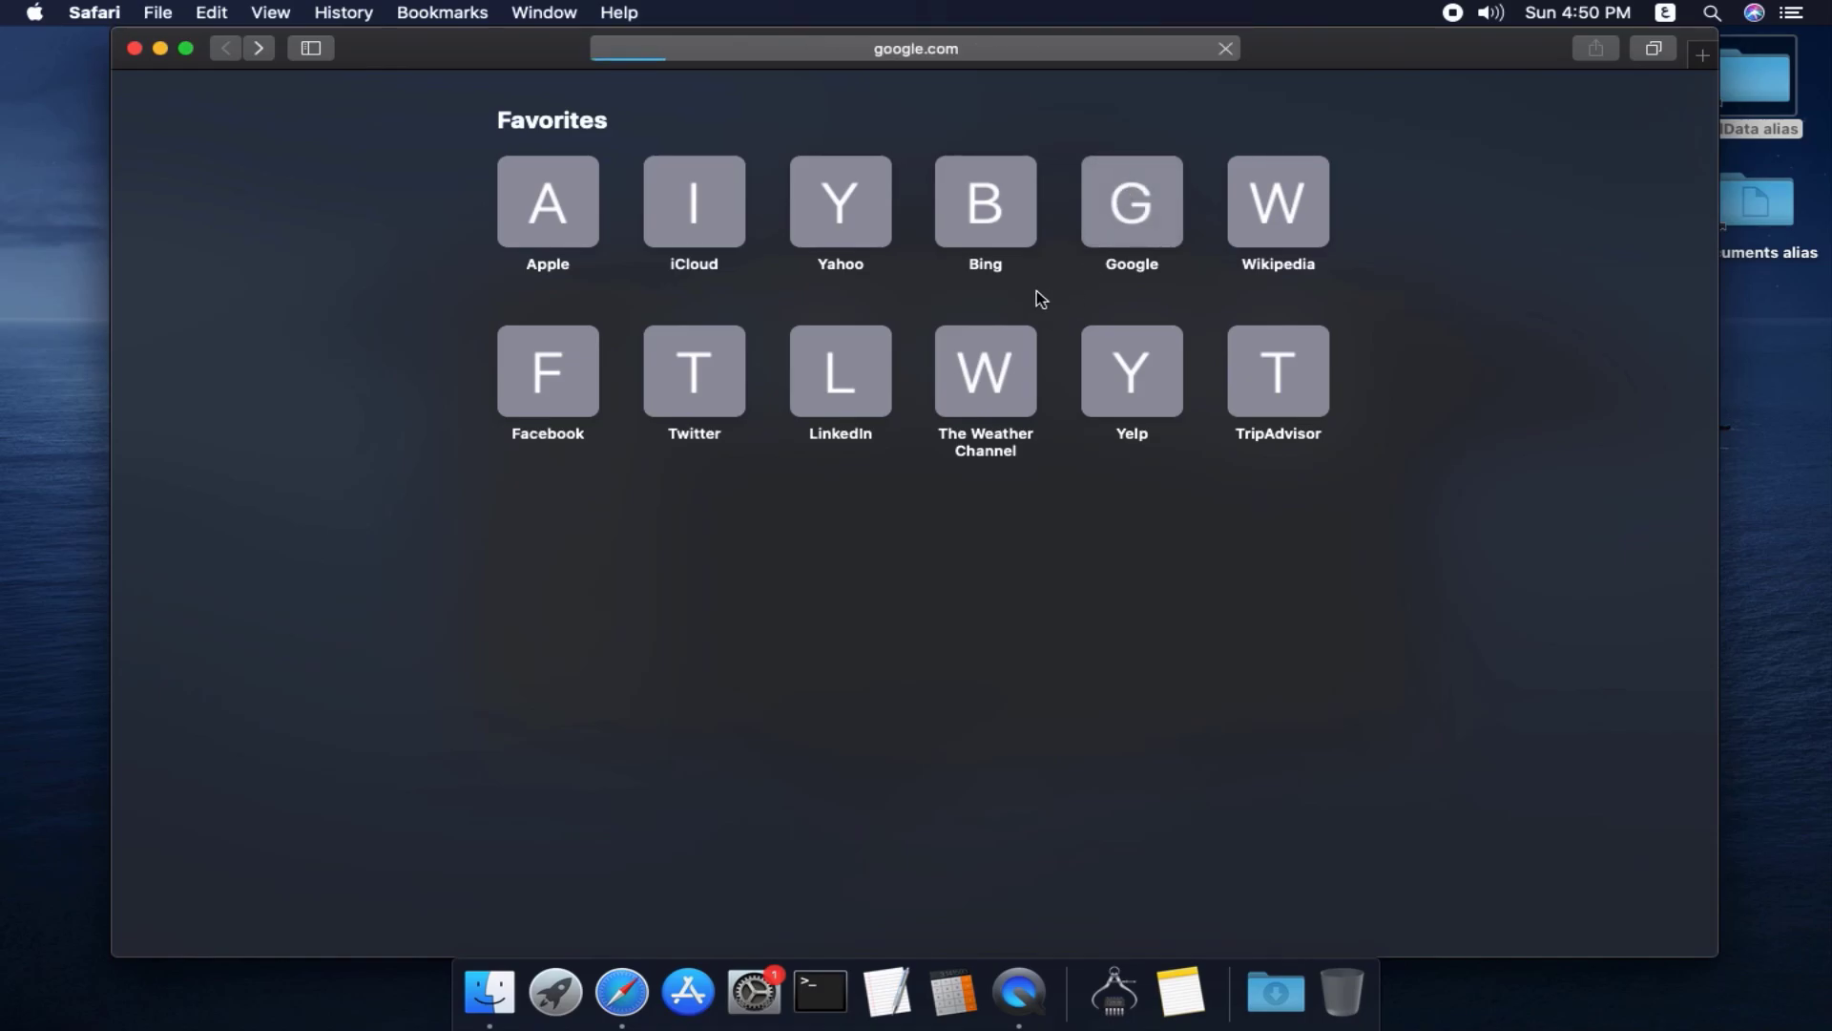
Search Google for "command line developer tools versions".
{"action": "type", "text": "comma"}
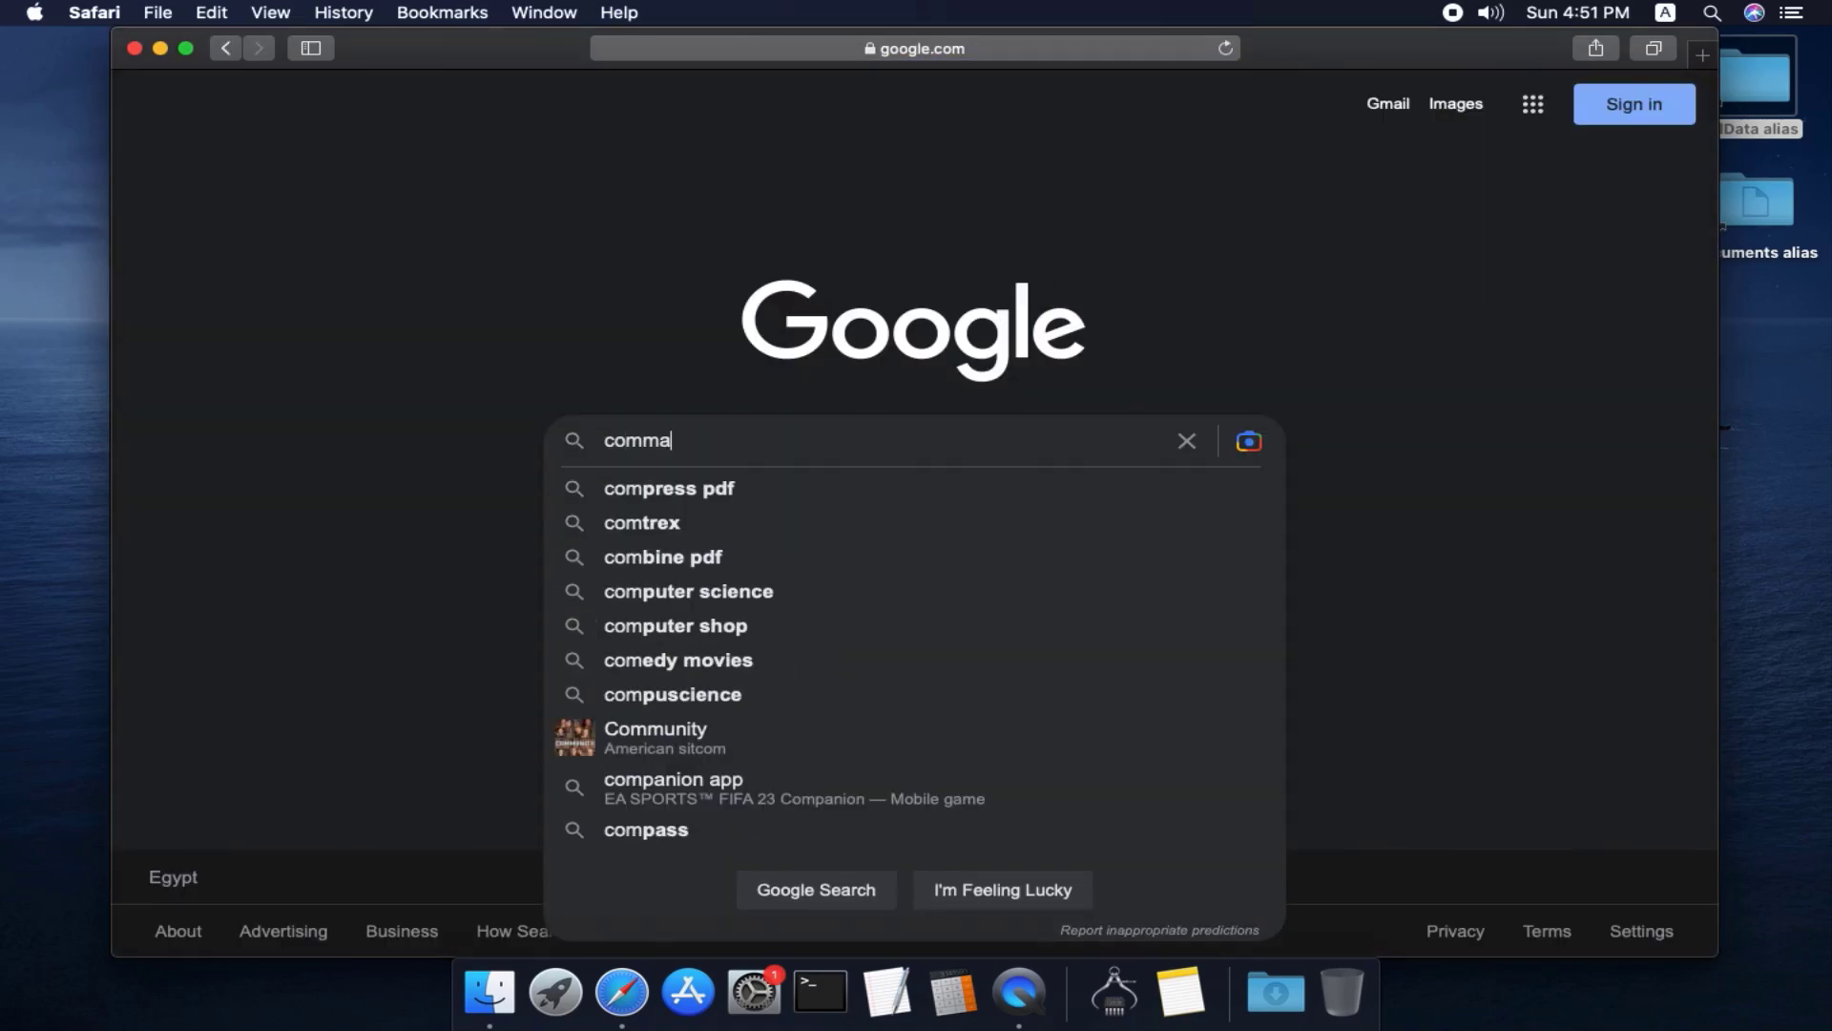
{"action": "type", "text": "nd line developer tools mac"}
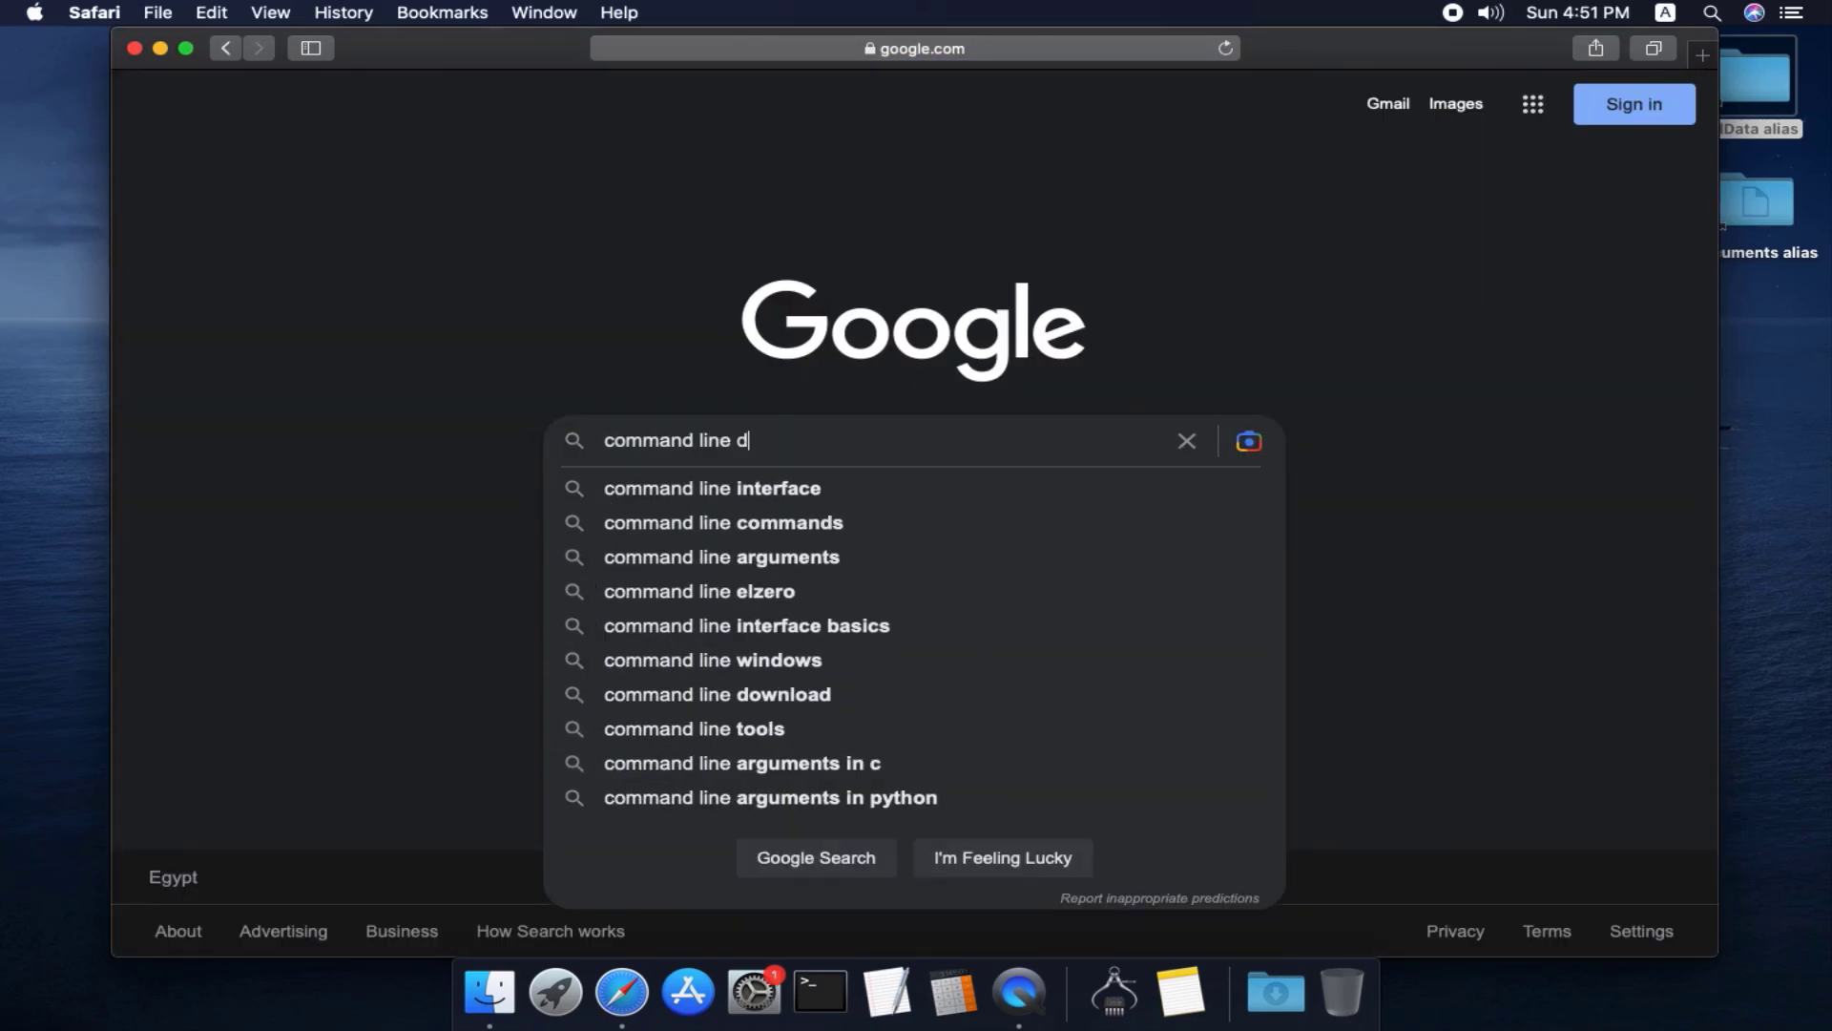
{"action": "key", "text": "BackSpace"}
{"action": "key", "text": "BackSpace"}
{"action": "key", "text": "BackSpace"}
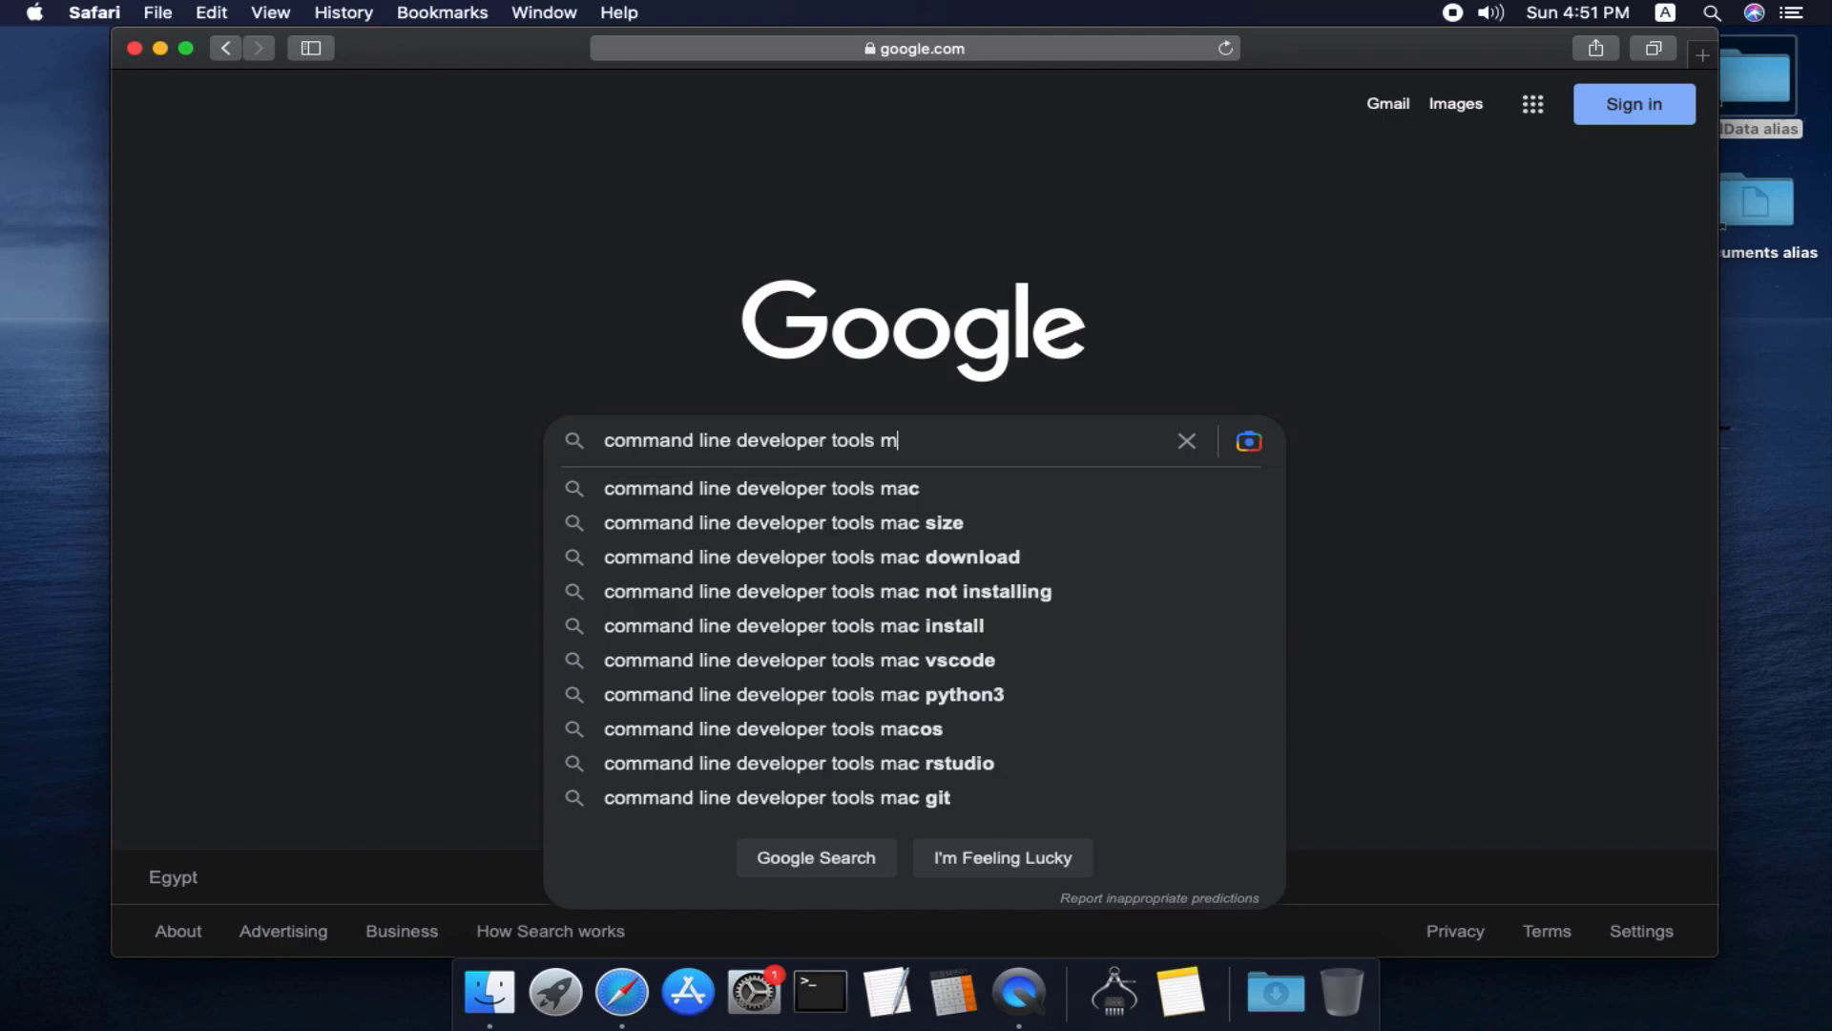
{"action": "type", "text": "versionds"}
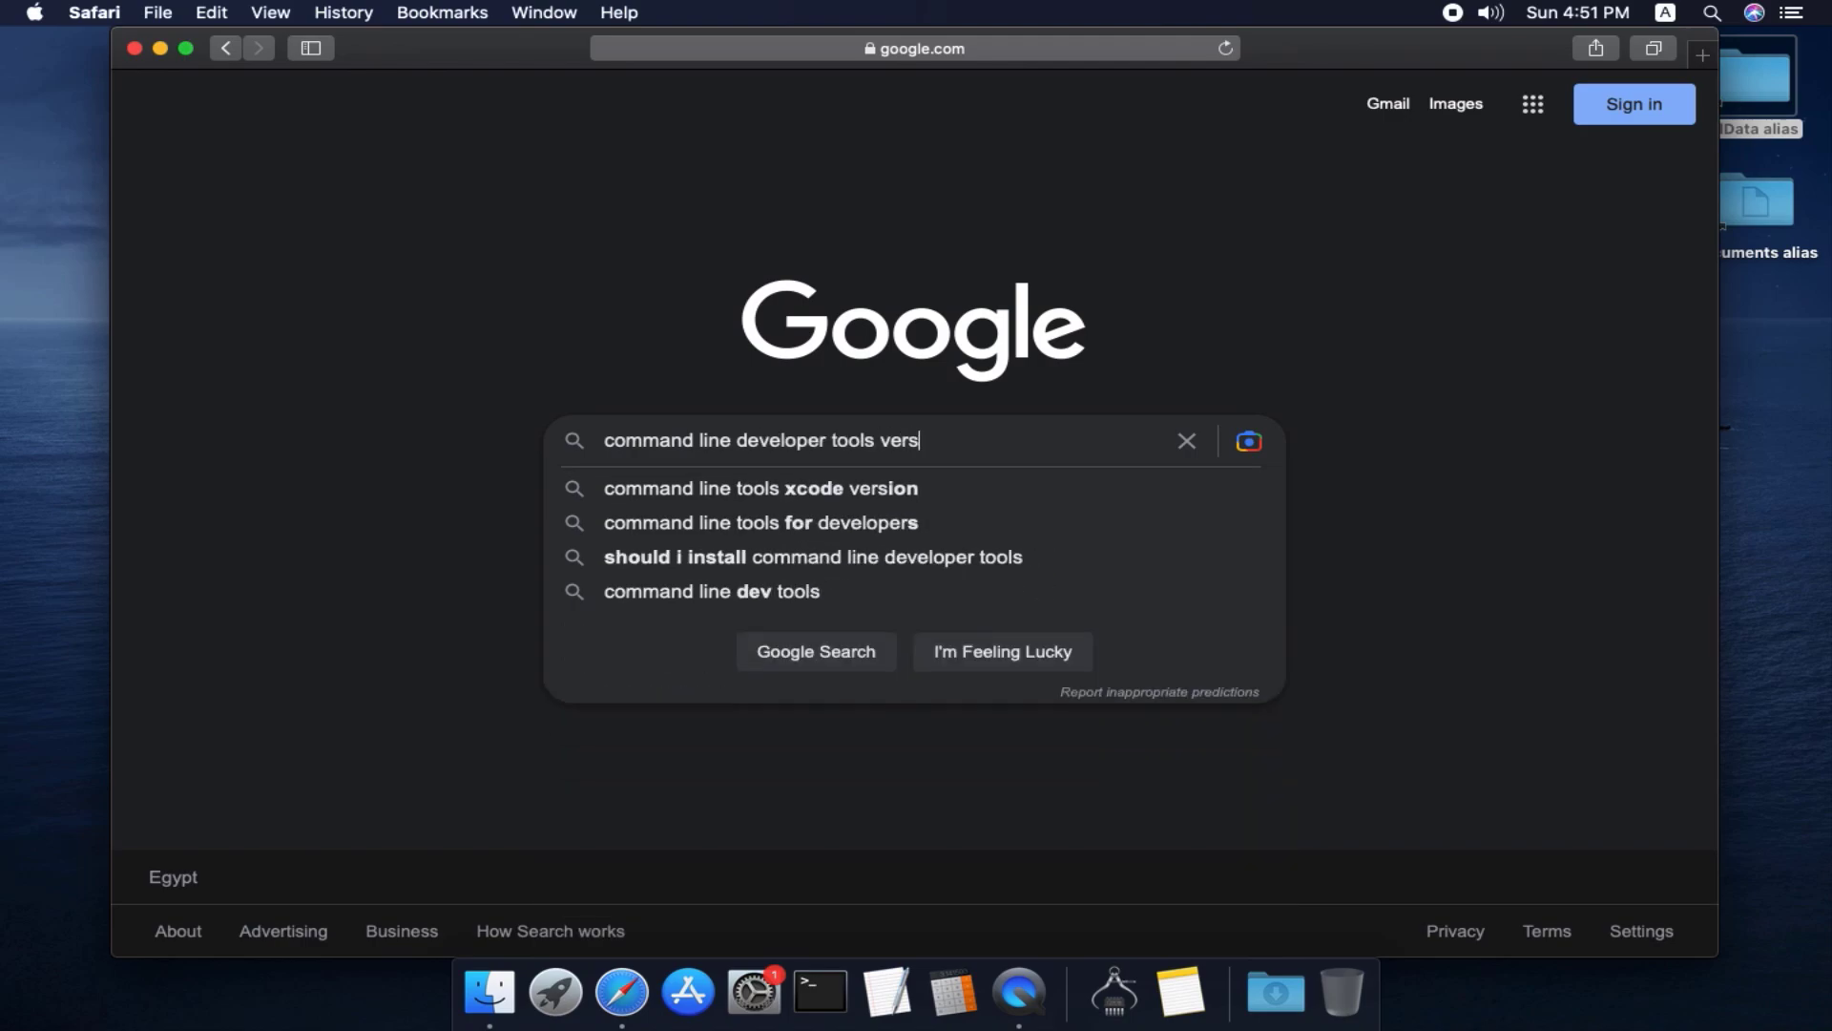
{"action": "key", "text": "BackSpace"}
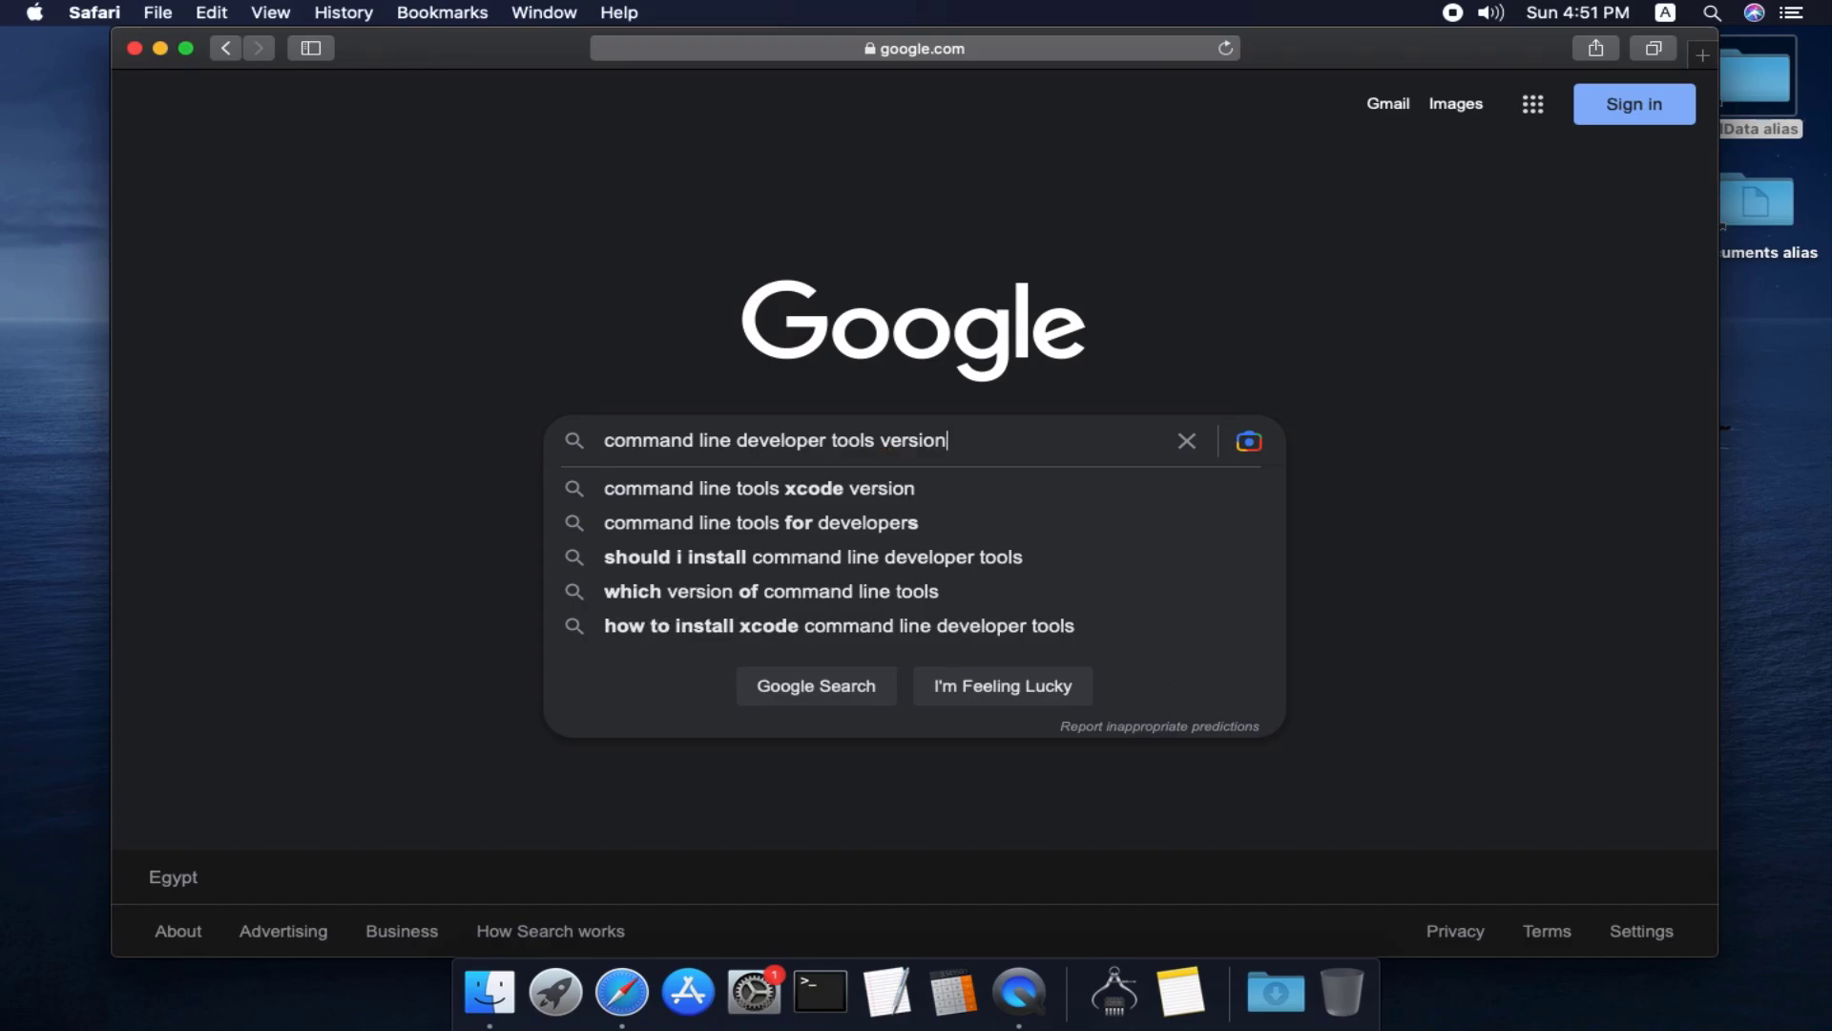
{"action": "type", "text": "s"}
{"action": "key", "text": "Return"}
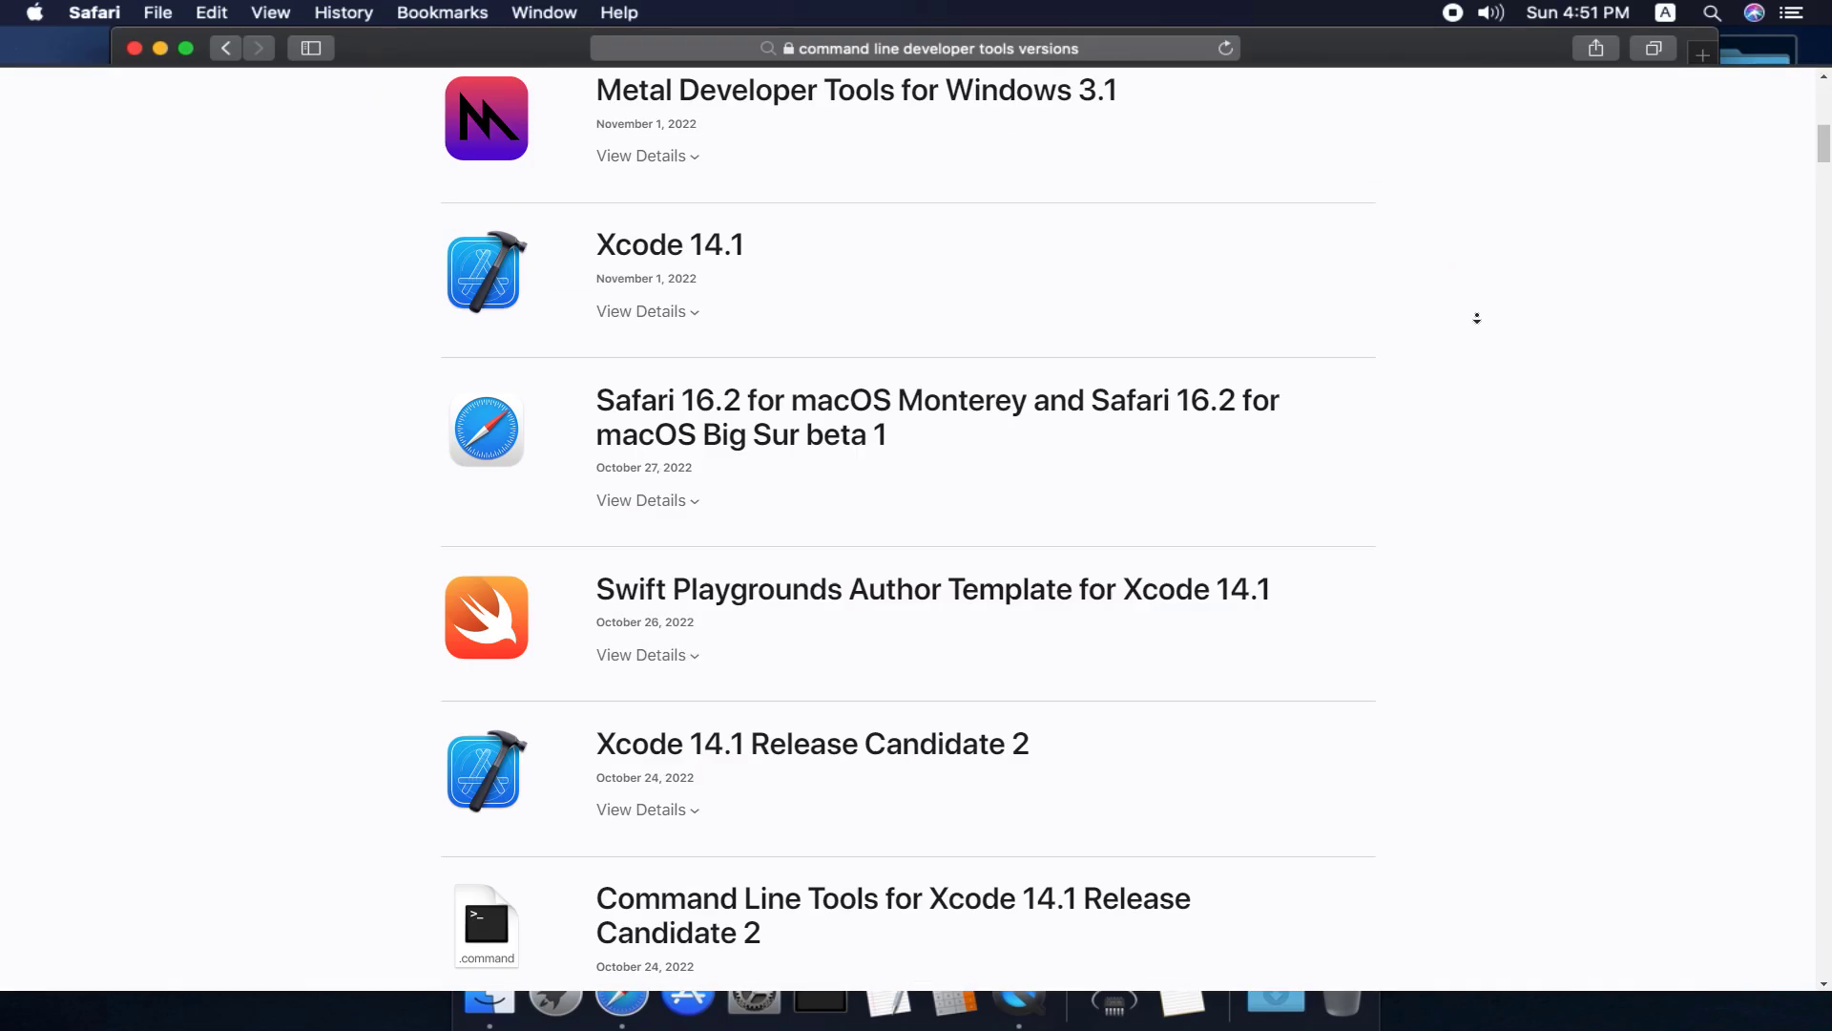
Search the Apple developer downloads list for "11.1".
{"action": "scroll", "coordinate": [1476, 315], "scroll_direction": "down", "scroll_amount": 20}
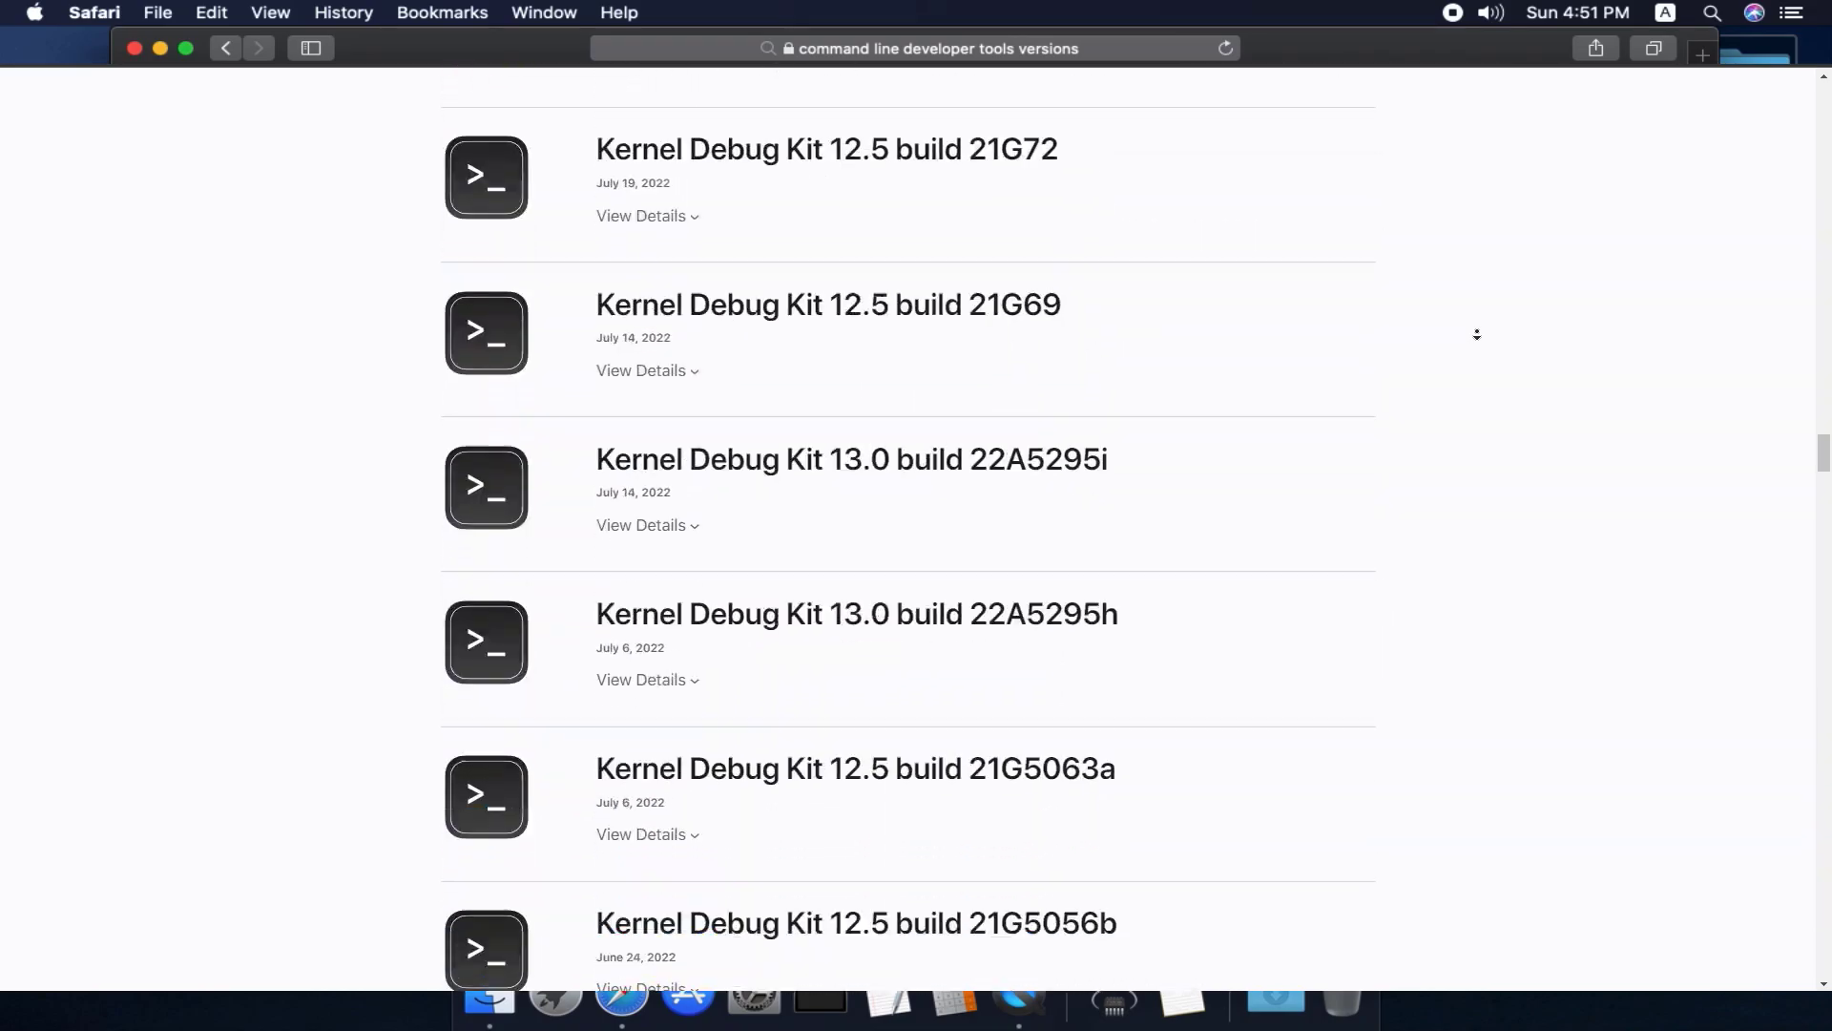
{"action": "scroll", "coordinate": [1664, 372], "scroll_direction": "down", "scroll_amount": 20}
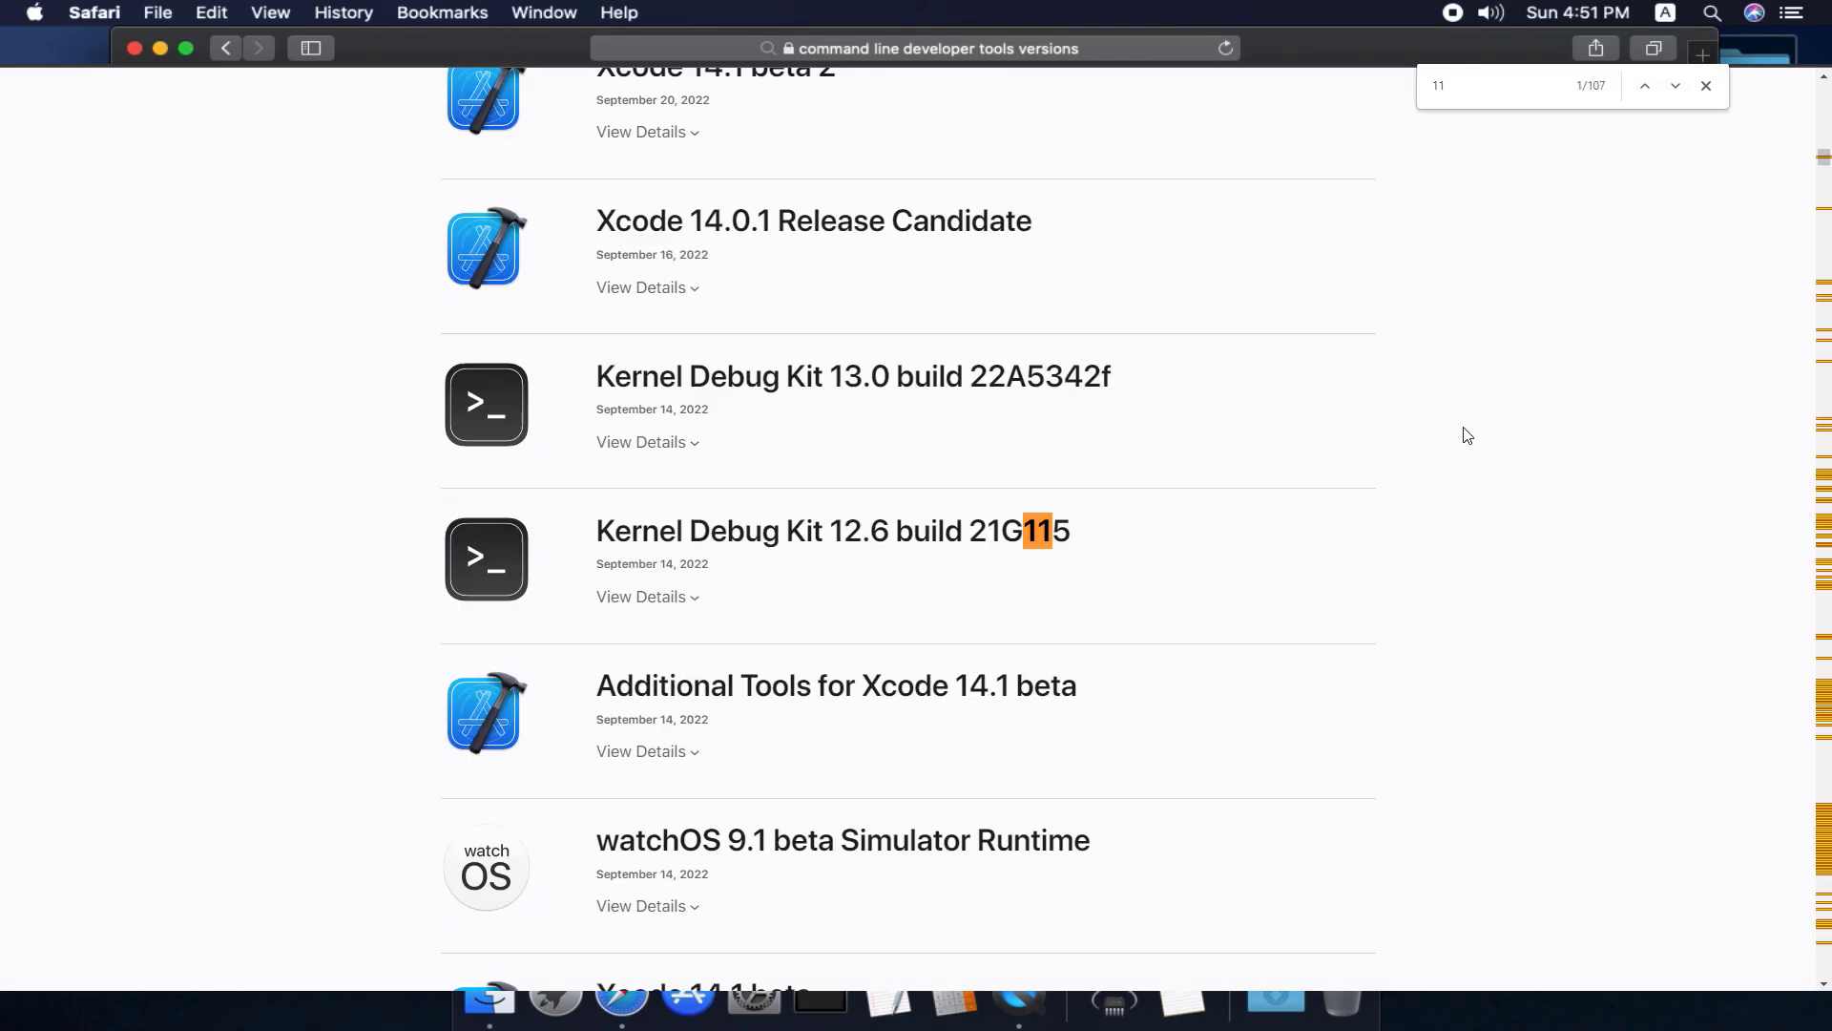
{"action": "type", "text": ".1"}
{"action": "key", "text": "Return"}
{"action": "key", "text": "Return"}
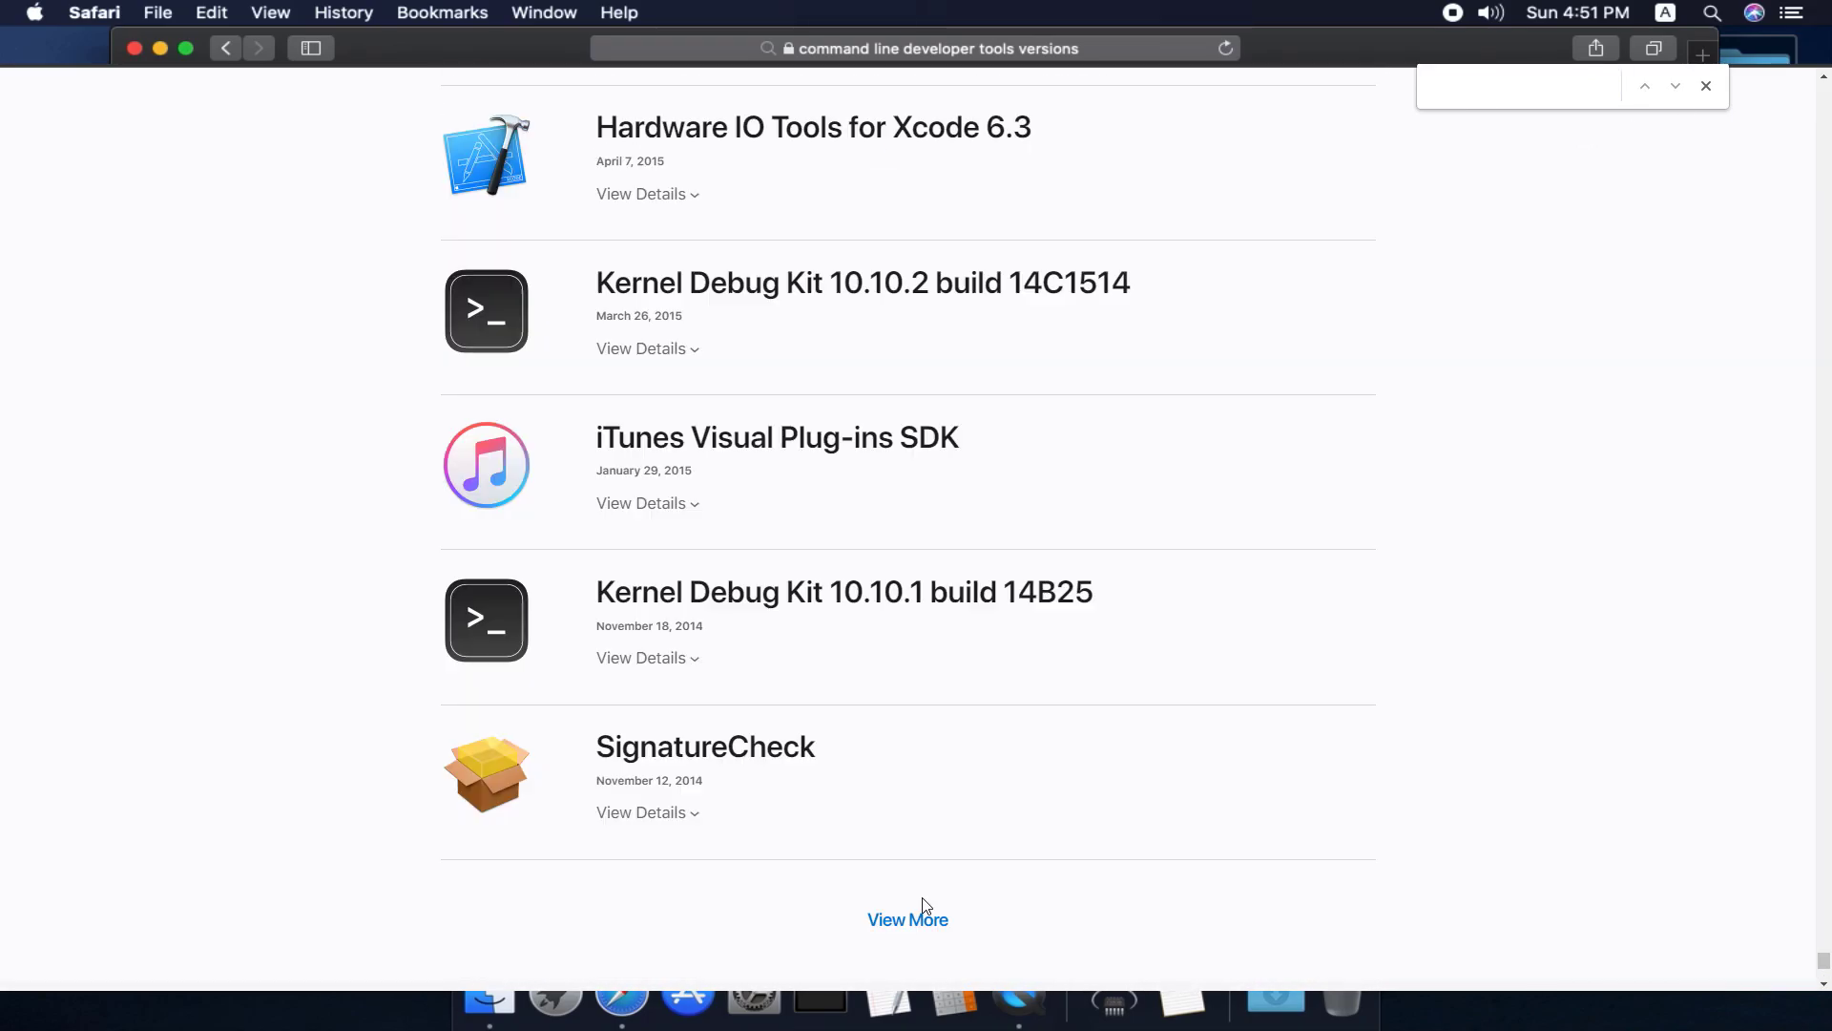
Repeat the page search for "11.1" in the extended downloads list and cycle through its matches.
{"action": "type", "text": "11.21"}
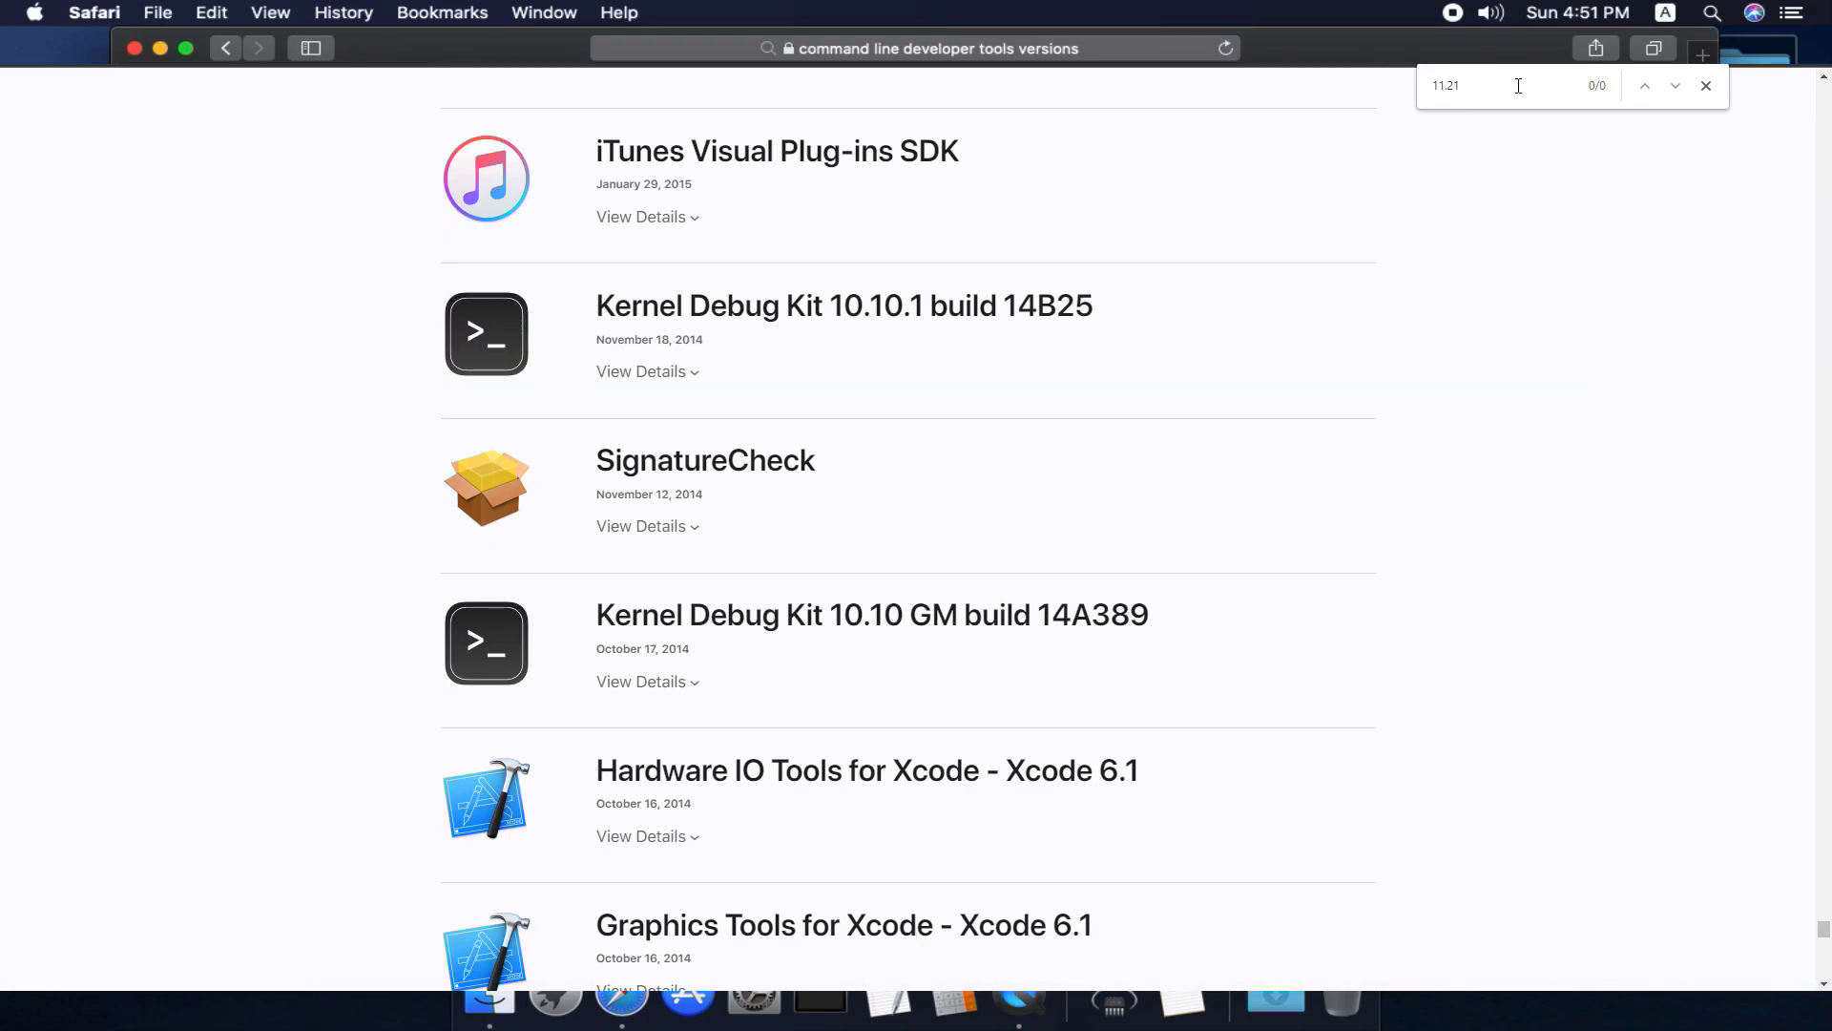
{"action": "key", "text": "BackSpace"}
{"action": "key", "text": "BackSpace"}
{"action": "type", "text": "1"}
{"action": "key", "text": "Return"}
{"action": "key", "text": "Return"}
{"action": "key", "text": "Return"}
{"action": "key", "text": "Return"}
{"action": "key", "text": "Return"}
{"action": "key", "text": "Return"}
{"action": "key", "text": "Return"}
{"action": "key", "text": "Return"}
{"action": "key", "text": "Return"}
{"action": "key", "text": "Return"}
{"action": "key", "text": "Return"}
{"action": "key", "text": "Return"}
{"action": "key", "text": "Return"}
{"action": "key", "text": "Return"}
{"action": "key", "text": "Return"}
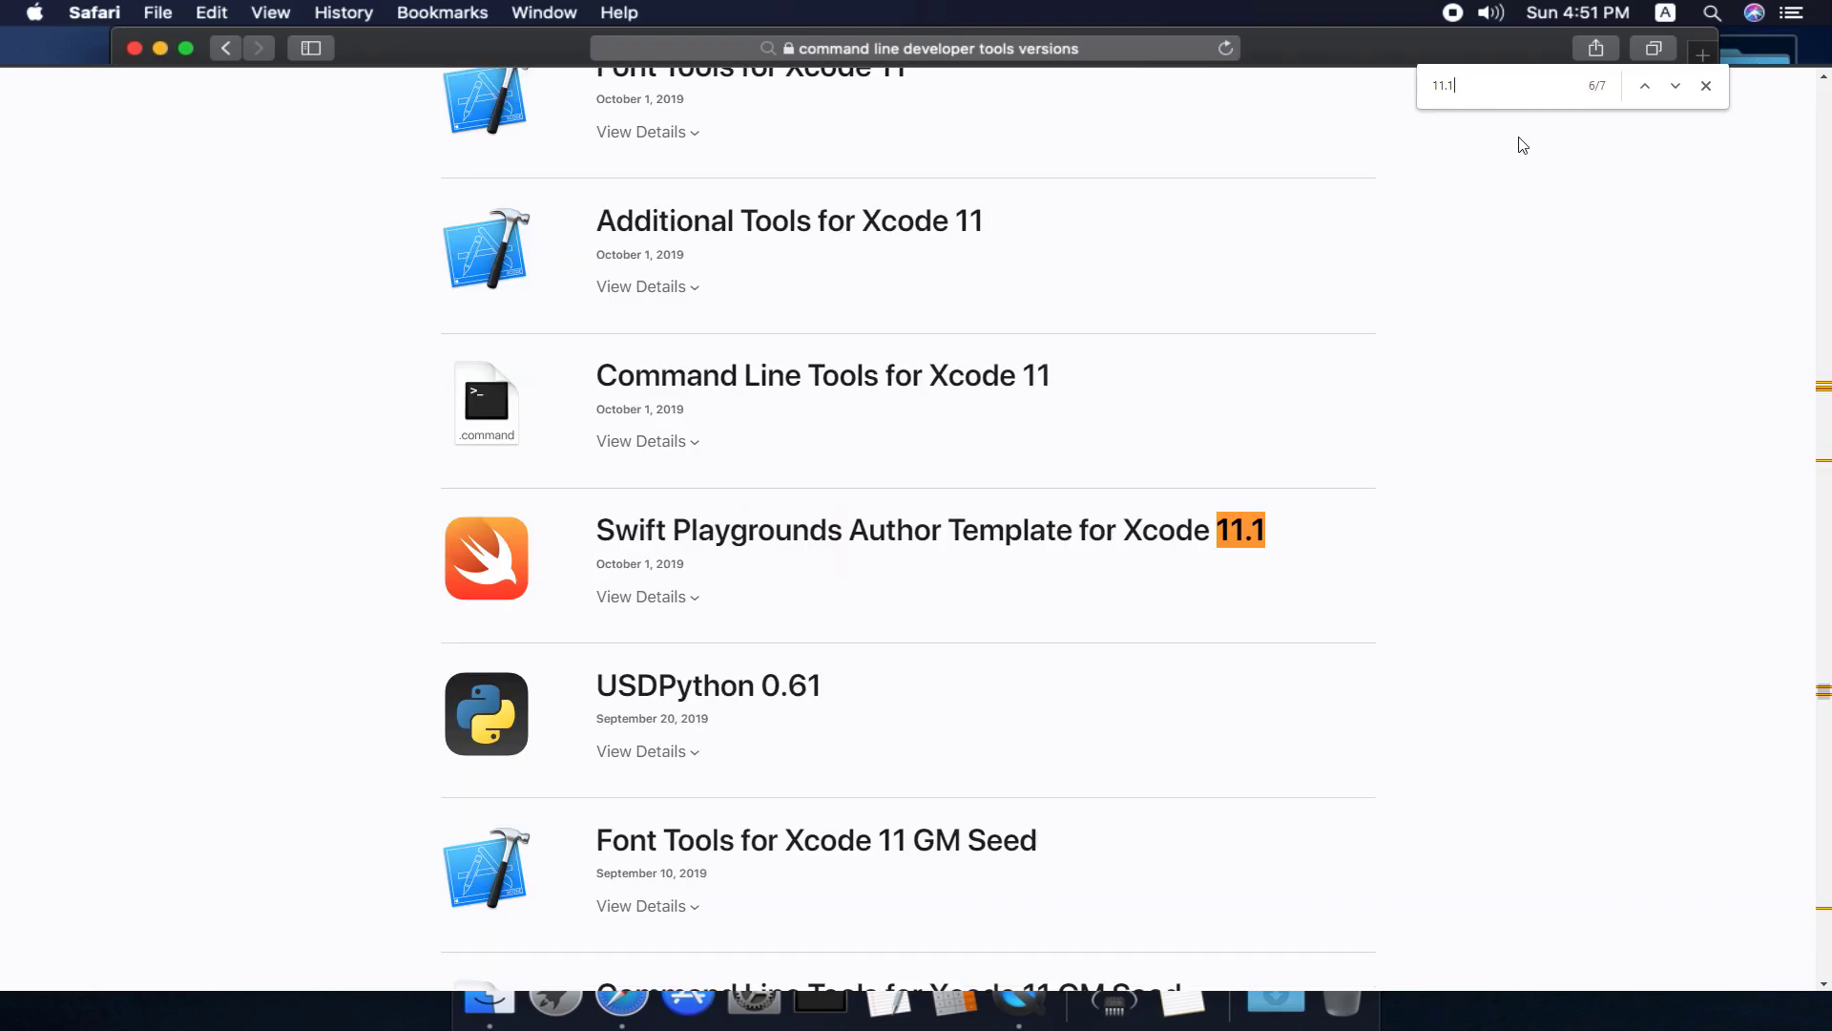
Look through the older downloads, then return to the "11.1" matches and locate the Xcode 11.1 entry.
{"action": "middle_click", "coordinate": [1548, 334]}
{"action": "middle_click", "coordinate": [1574, 862]}
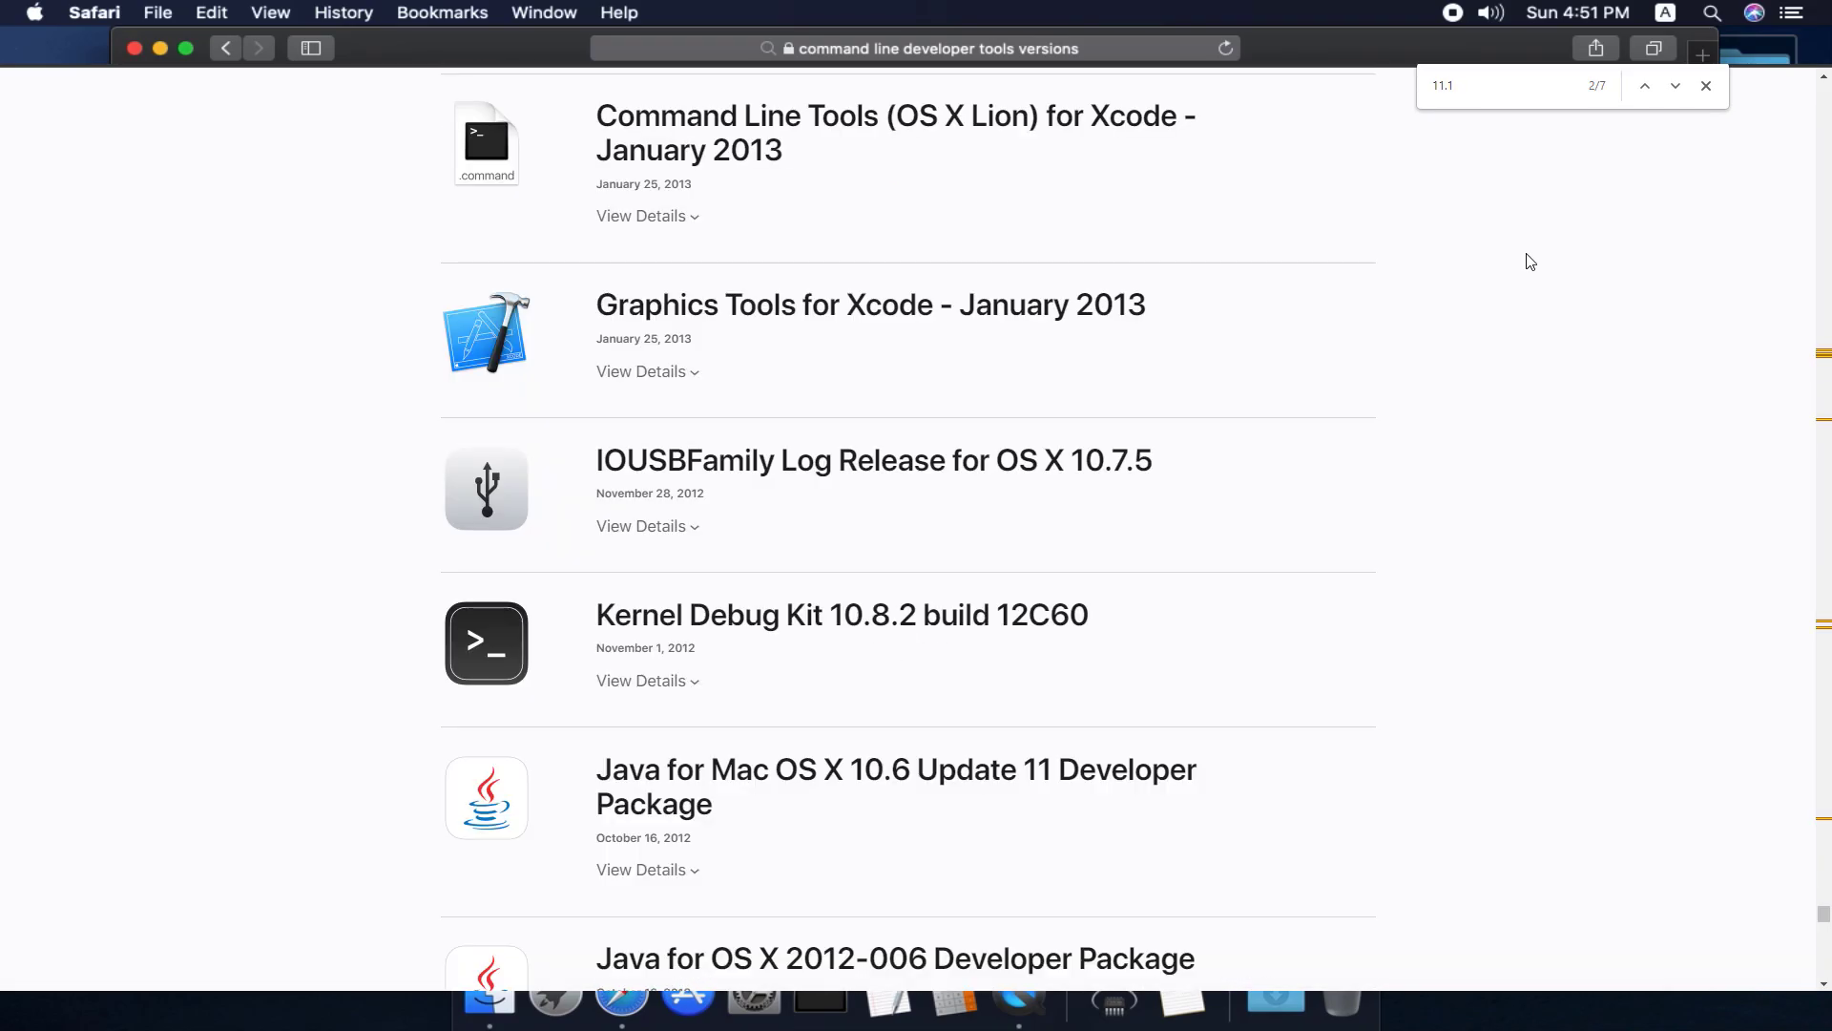
{"action": "middle_click", "coordinate": [1526, 262]}
{"action": "middle_click", "coordinate": [1648, 775]}
{"action": "scroll", "coordinate": [1613, 687], "scroll_direction": "up", "scroll_amount": 1}
{"action": "left_click", "coordinate": [1492, 81]}
{"action": "key", "text": "Return"}
{"action": "key", "text": "Return"}
{"action": "key", "text": "Return"}
{"action": "key", "text": "ctrl+a"}
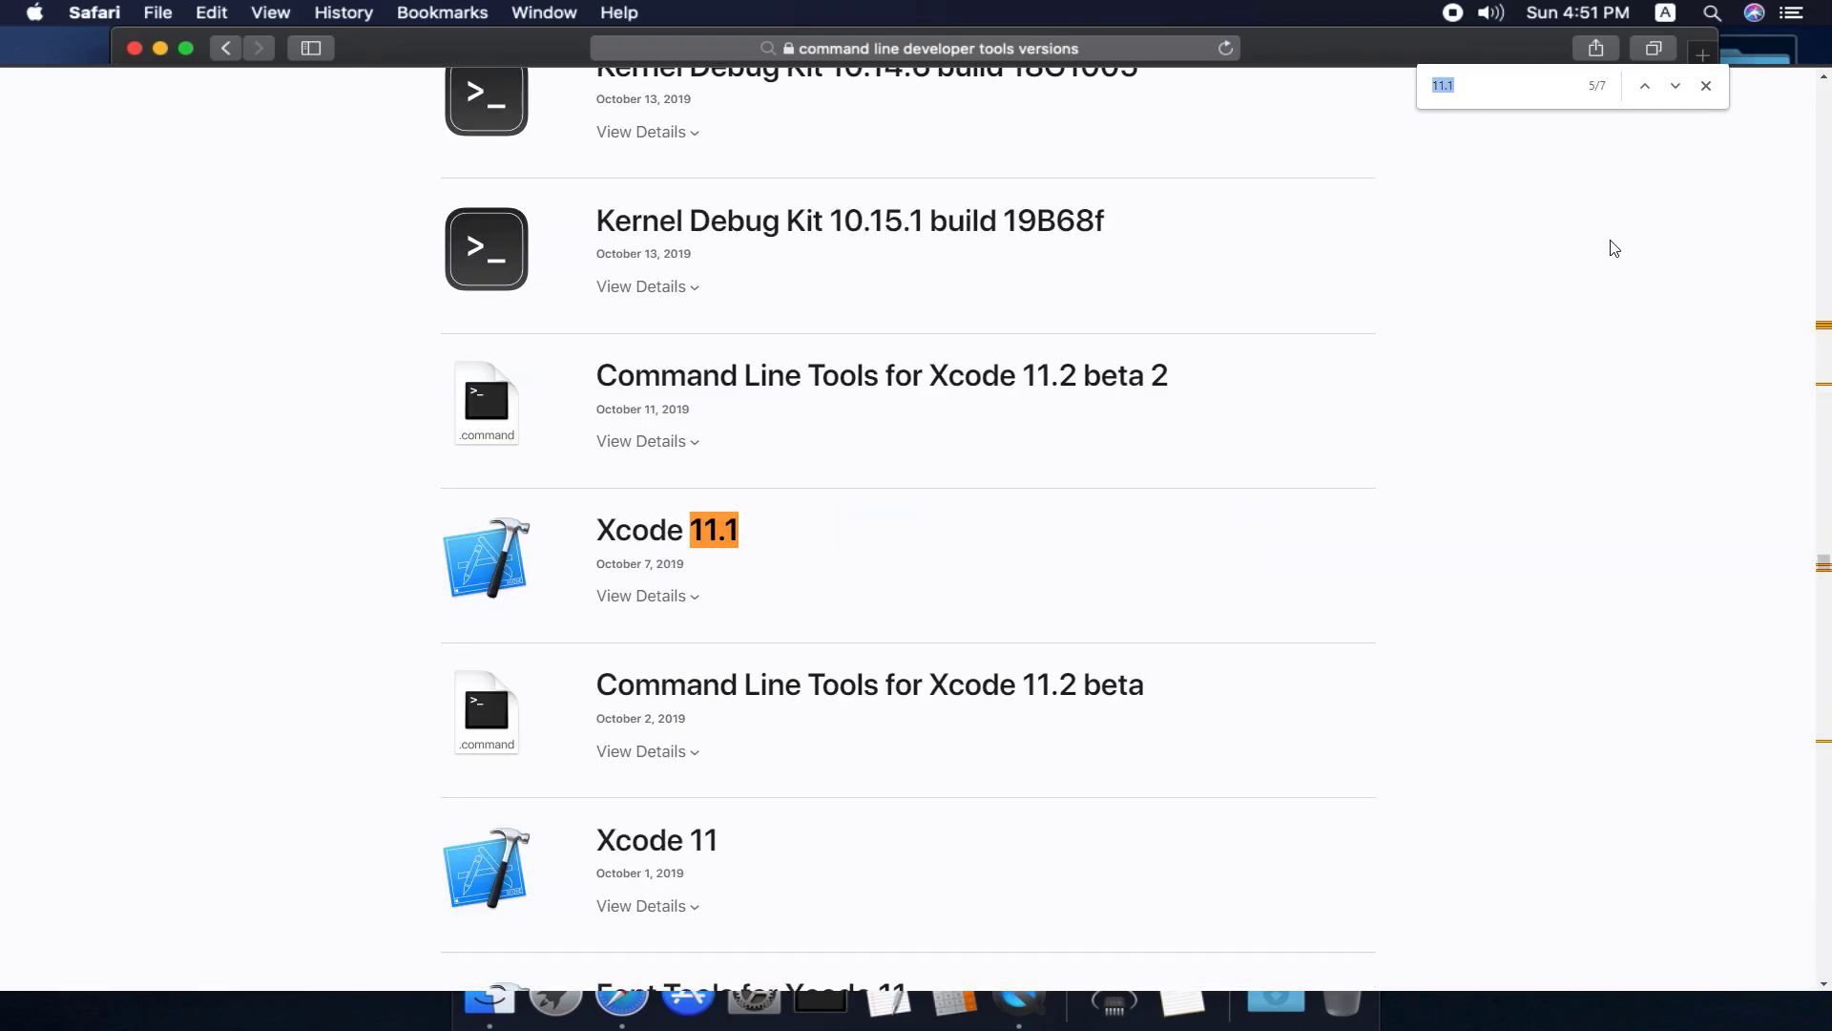
Find "Command line" on the page and expand the details of Command Line Tools for Xcode 11.
{"action": "type", "text": "Command line"}
{"action": "key", "text": "Return"}
{"action": "left_click_drag", "start_coordinate": [597, 530], "coordinate": [1052, 531]}
{"action": "left_click", "coordinate": [648, 596]}
{"action": "left_click", "coordinate": [811, 751]}
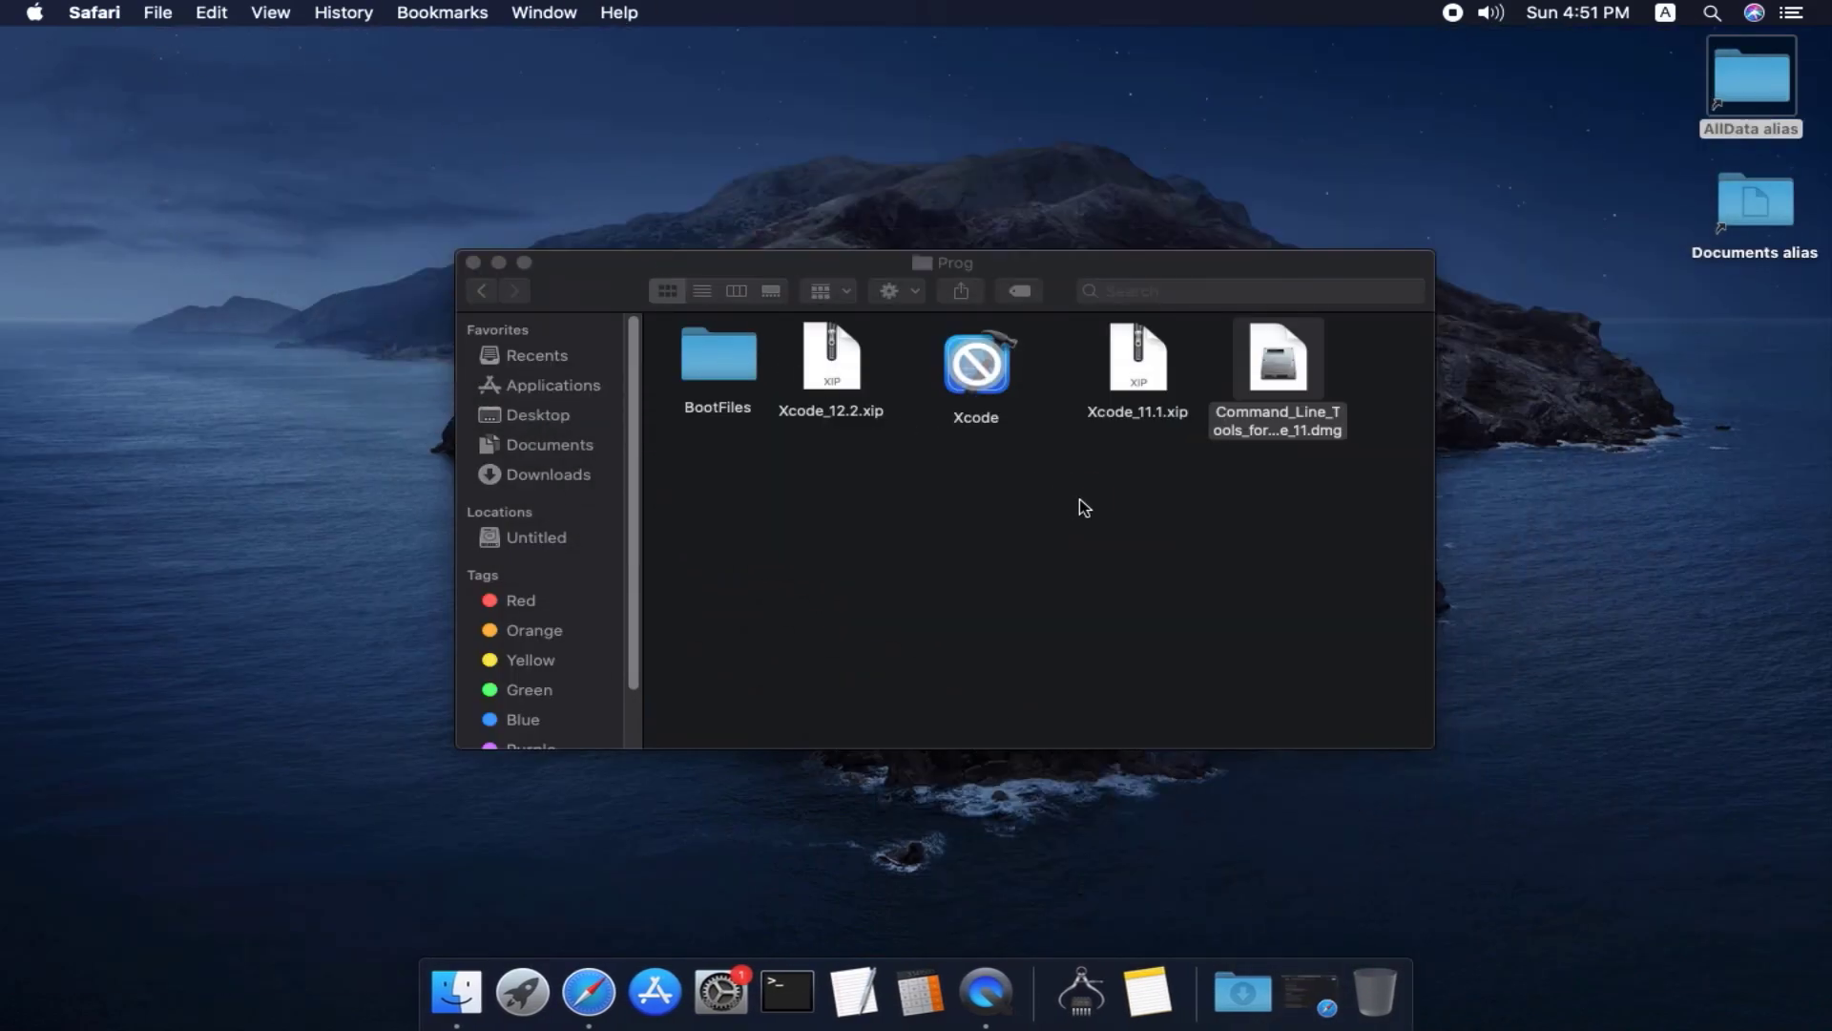
Extract Xcode_11.1.xip in the Prog folder and place the extracted application below the BootFiles folder.
{"action": "left_click", "coordinate": [1098, 503]}
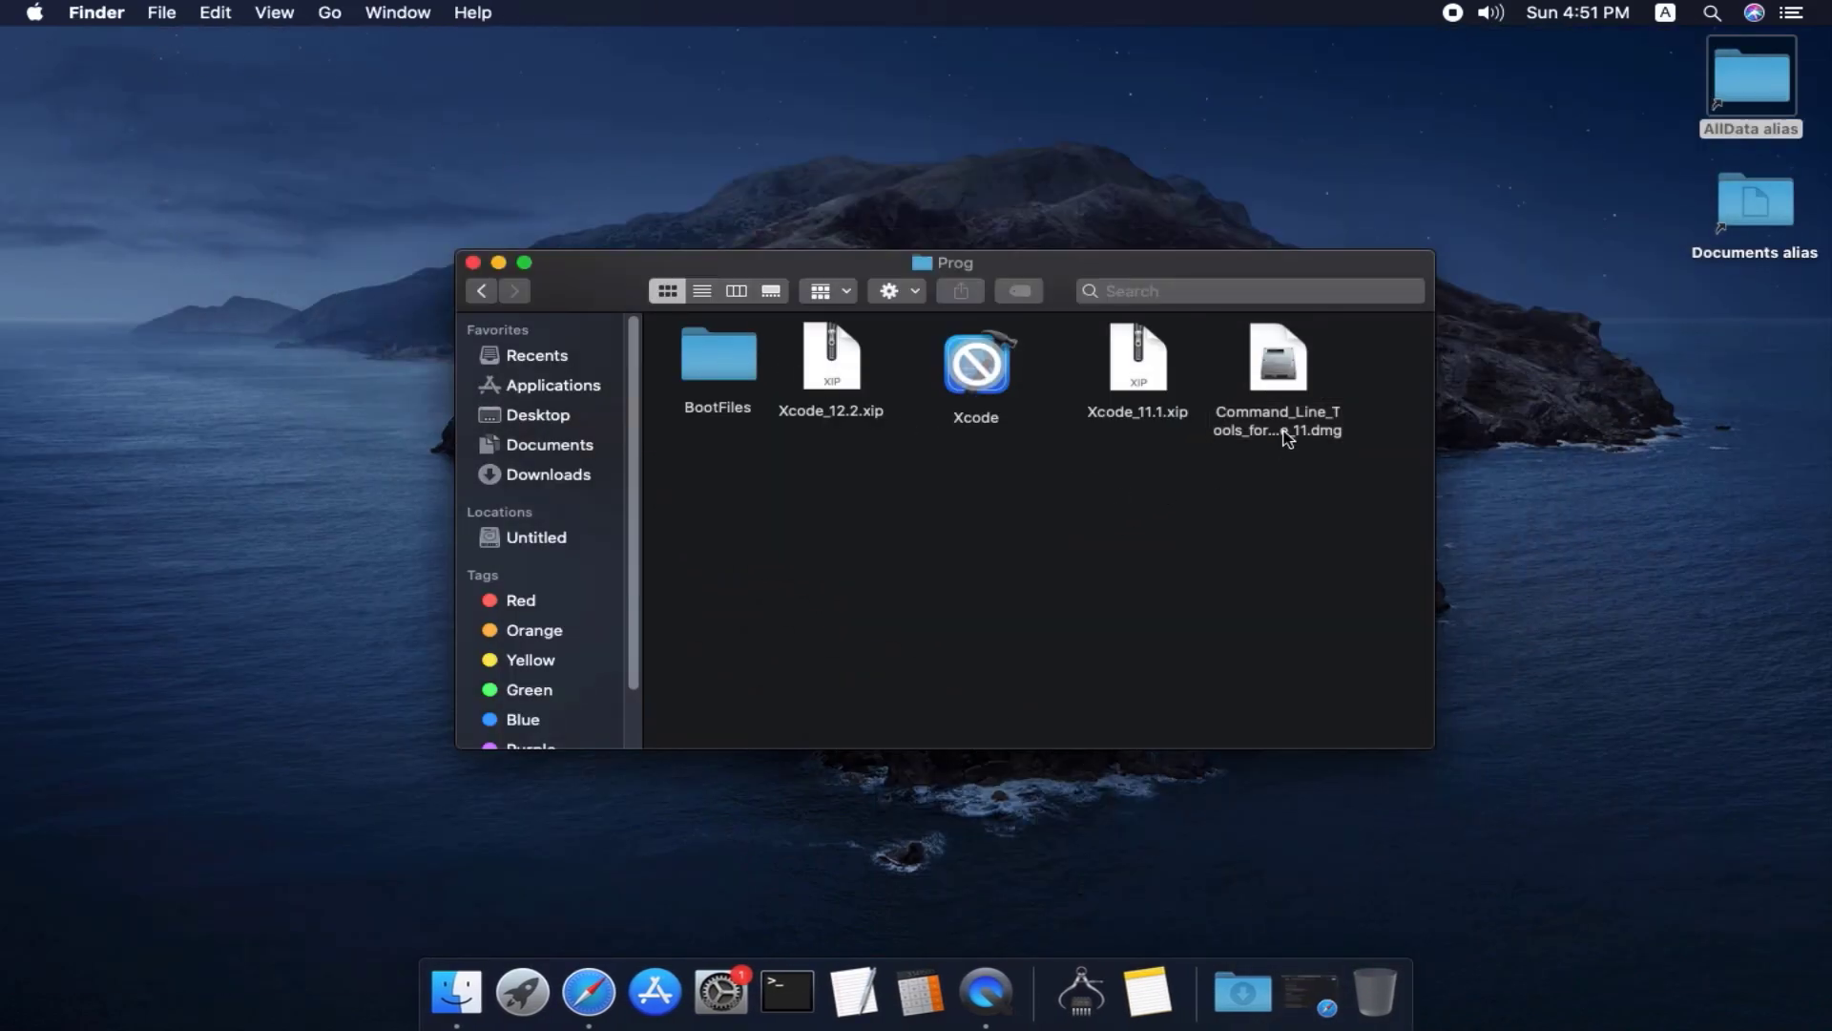
{"action": "double_click", "coordinate": [1136, 374]}
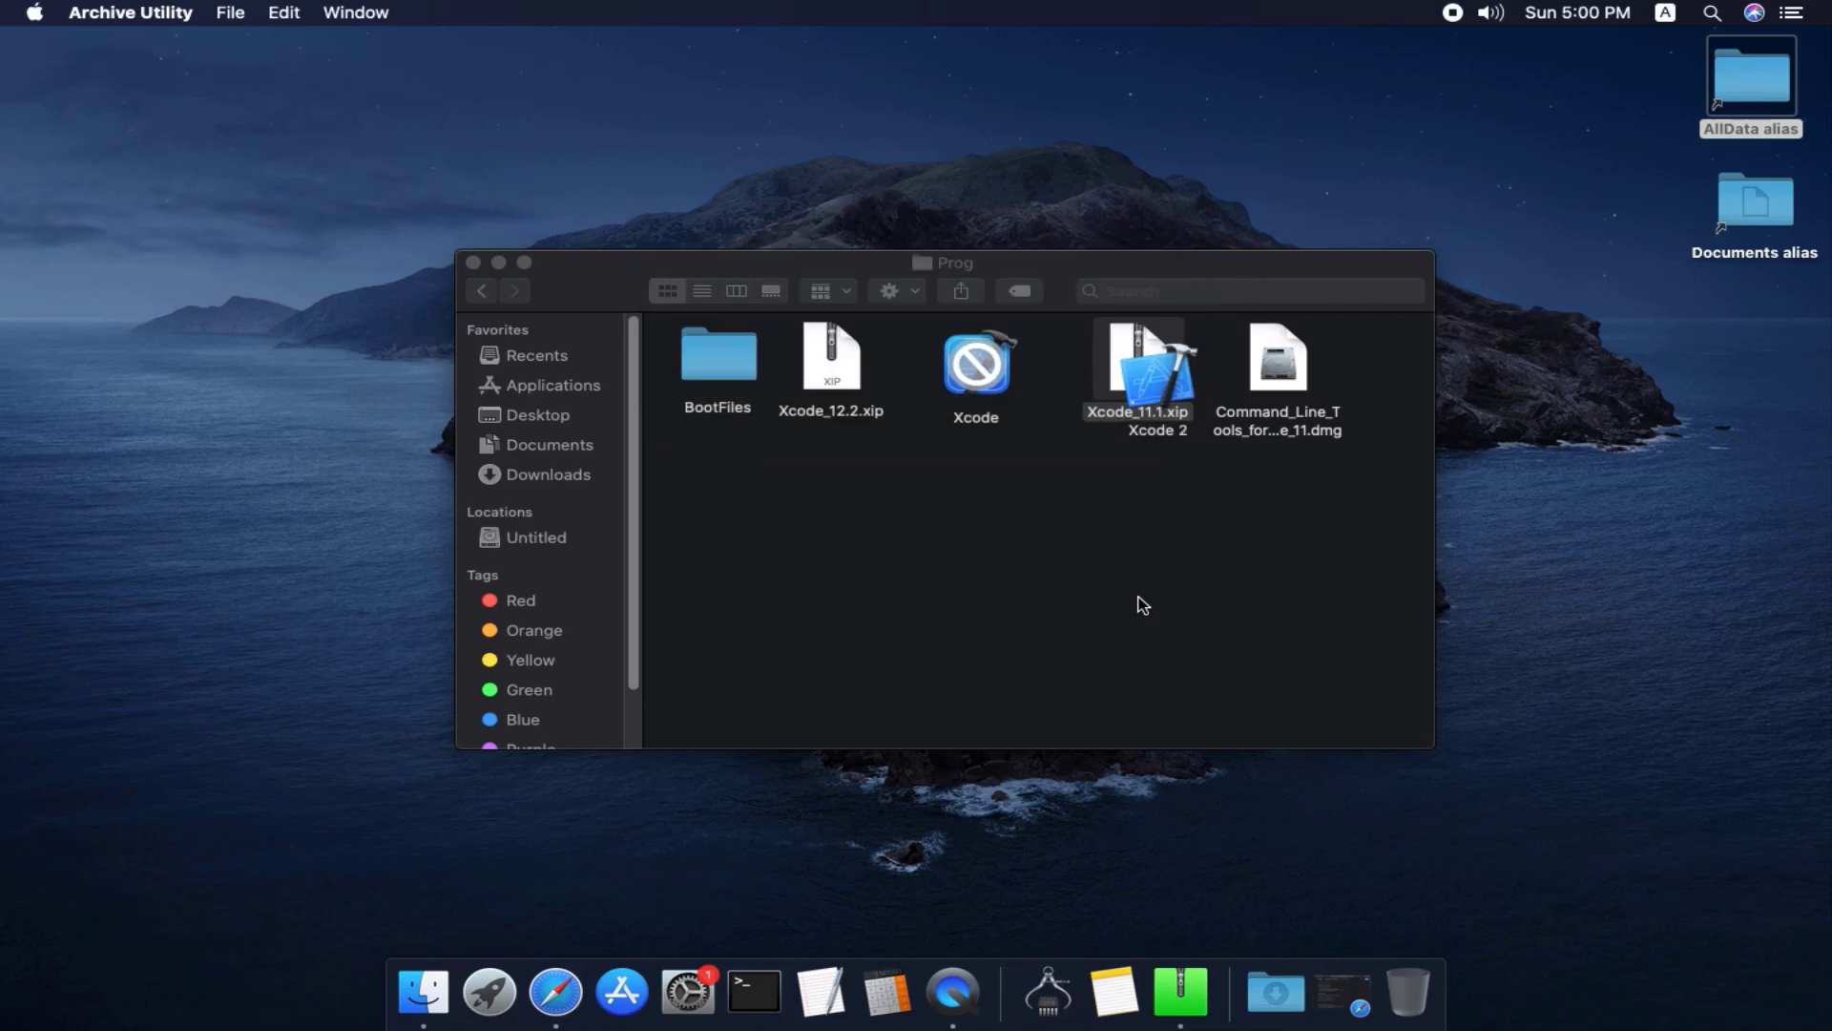
{"action": "left_click_drag", "start_coordinate": [1156, 377], "coordinate": [737, 482]}
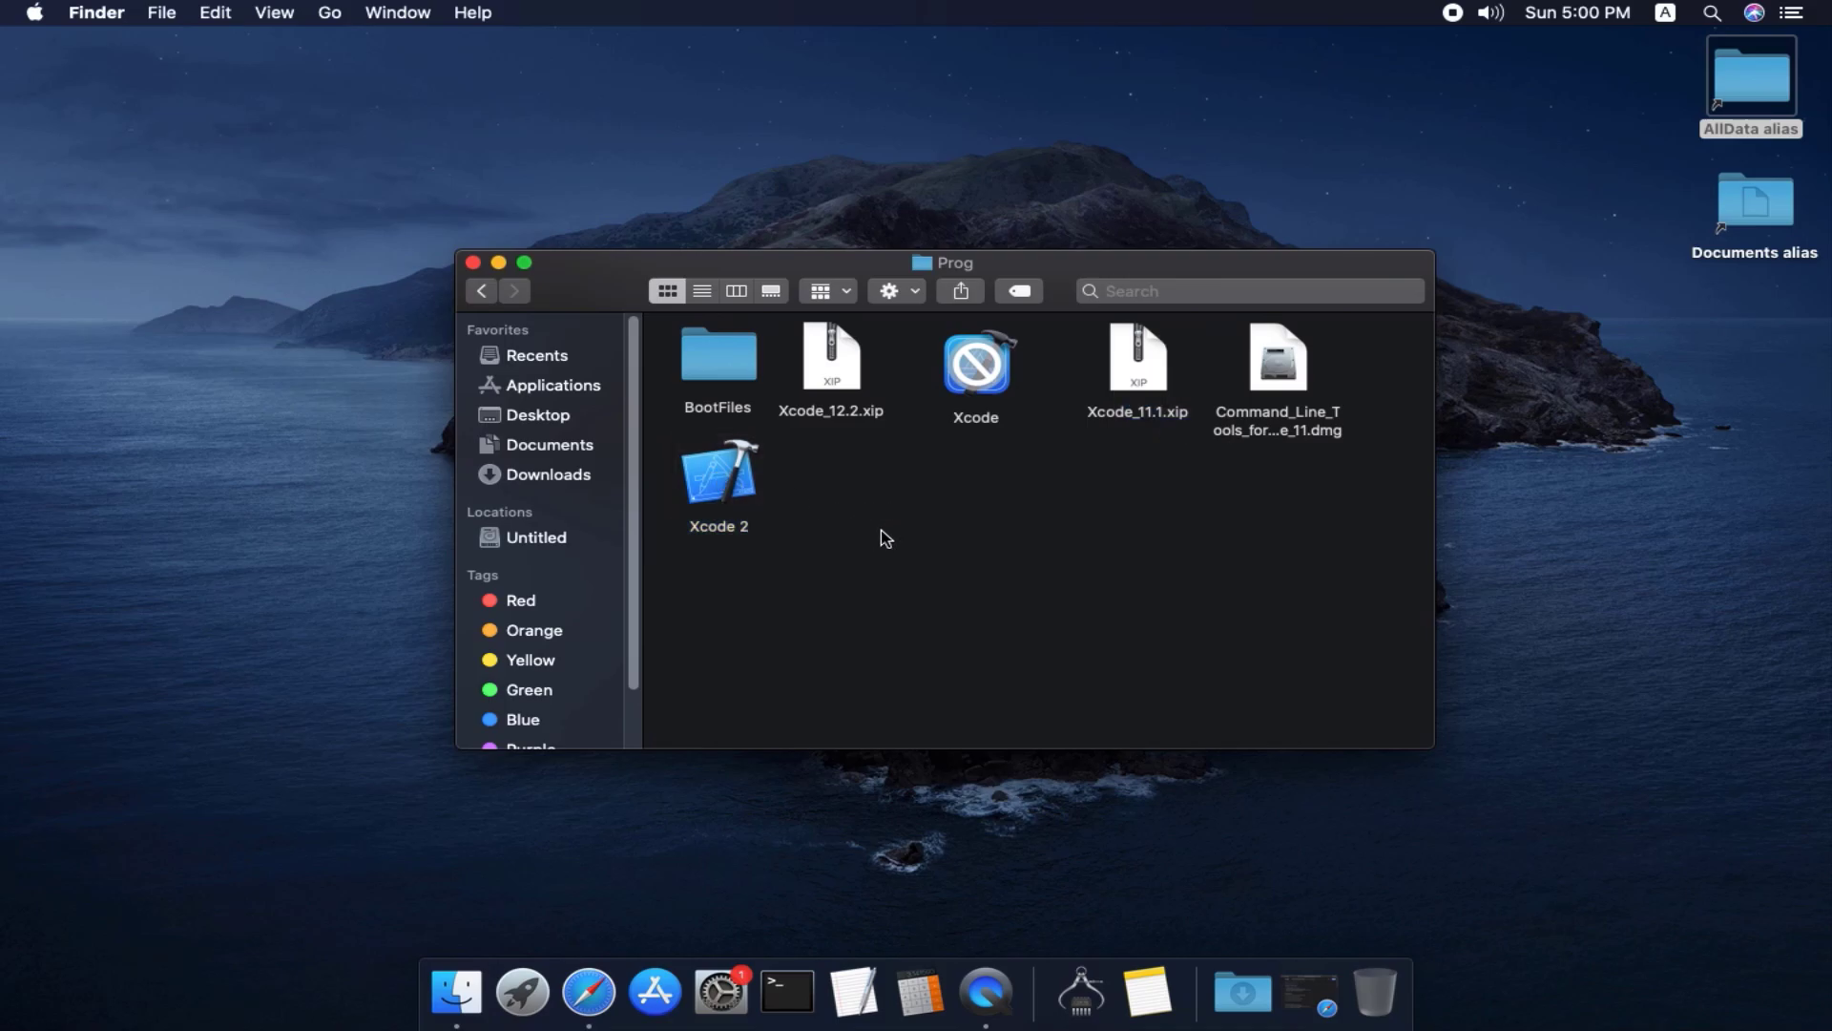
Launch Xcode 2, agree to the Xcode and iOS SDK license, and authorize the changes with the account password.
{"action": "double_click", "coordinate": [725, 485]}
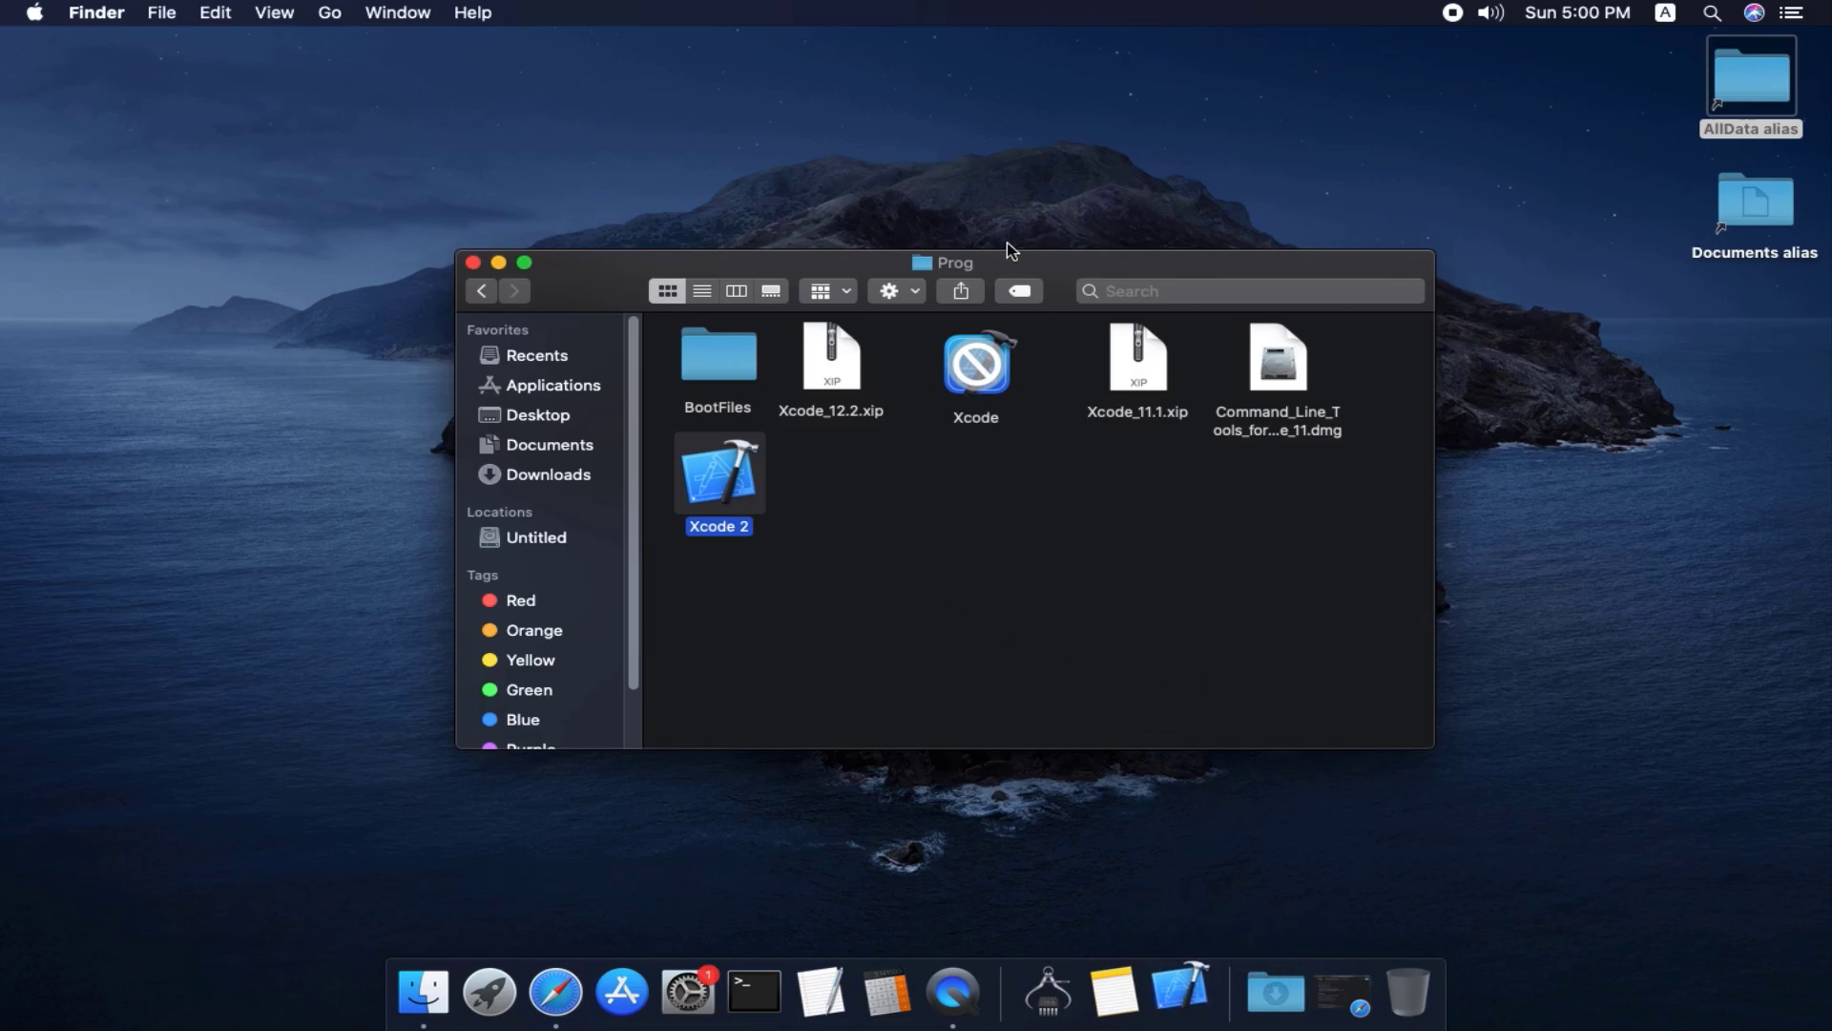
{"action": "left_click_drag", "start_coordinate": [996, 263], "coordinate": [691, 229]}
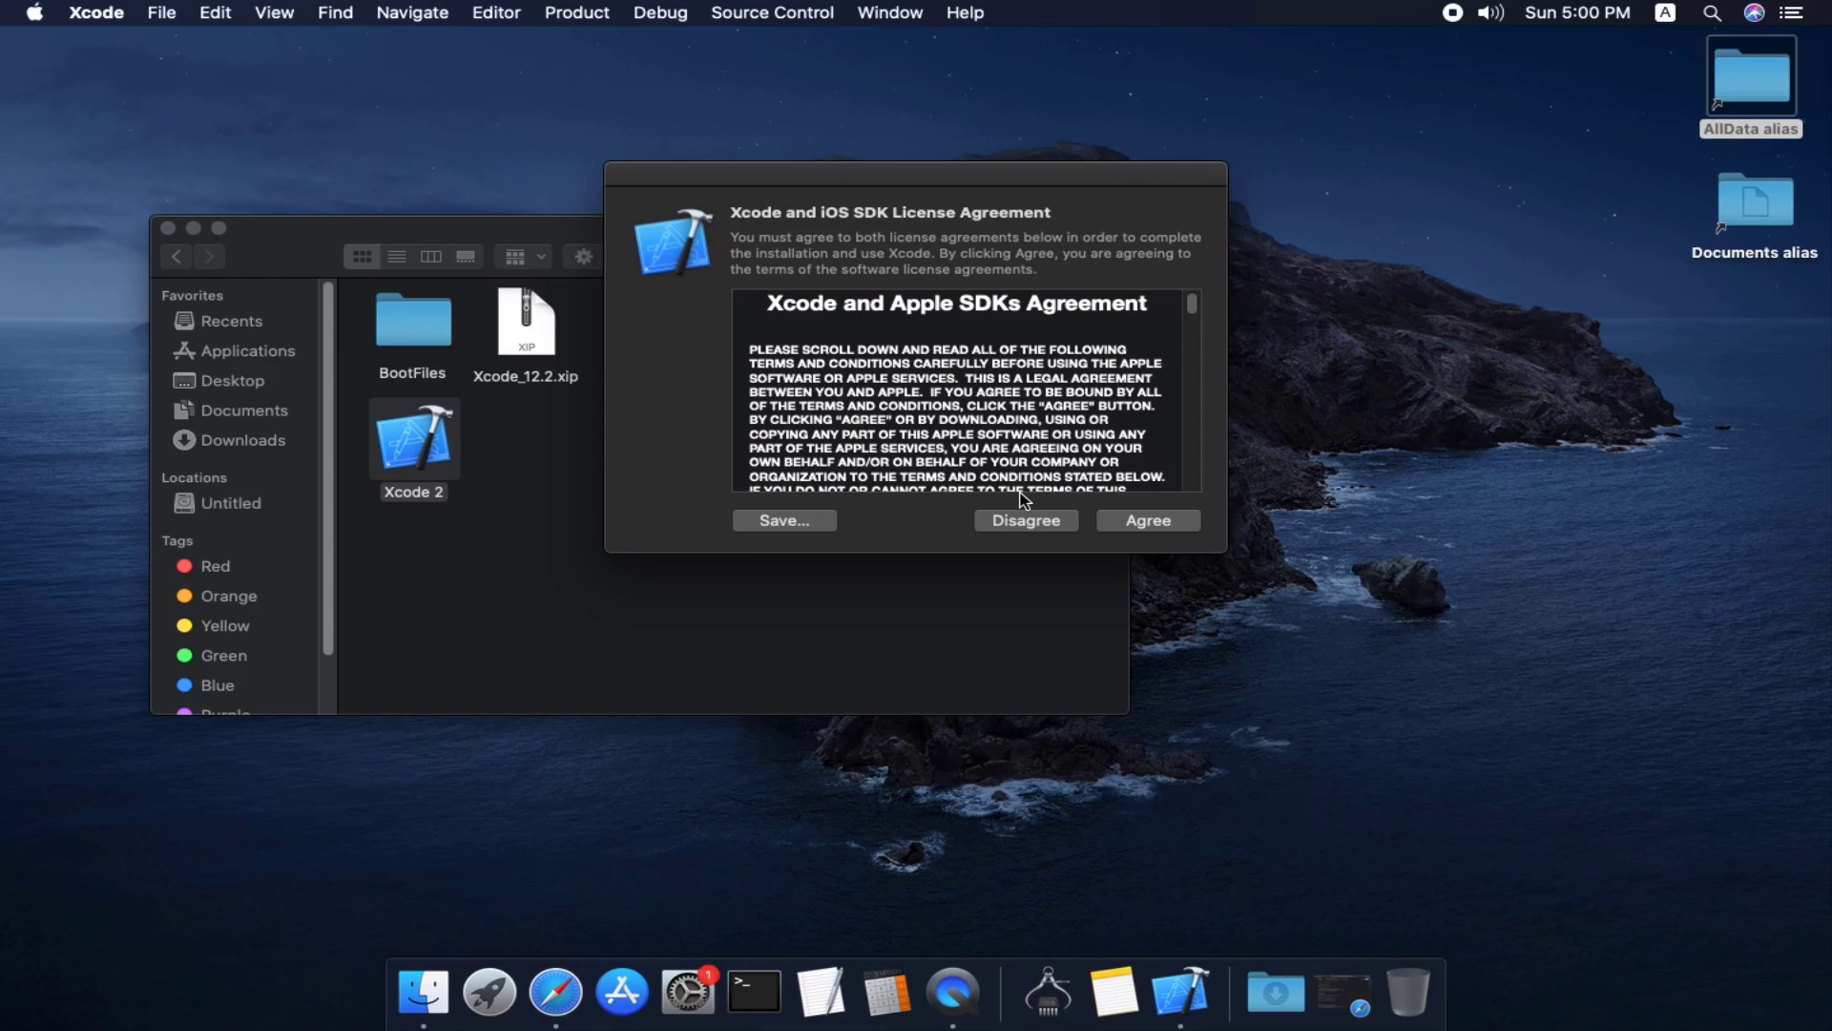
{"action": "left_click", "coordinate": [1149, 523]}
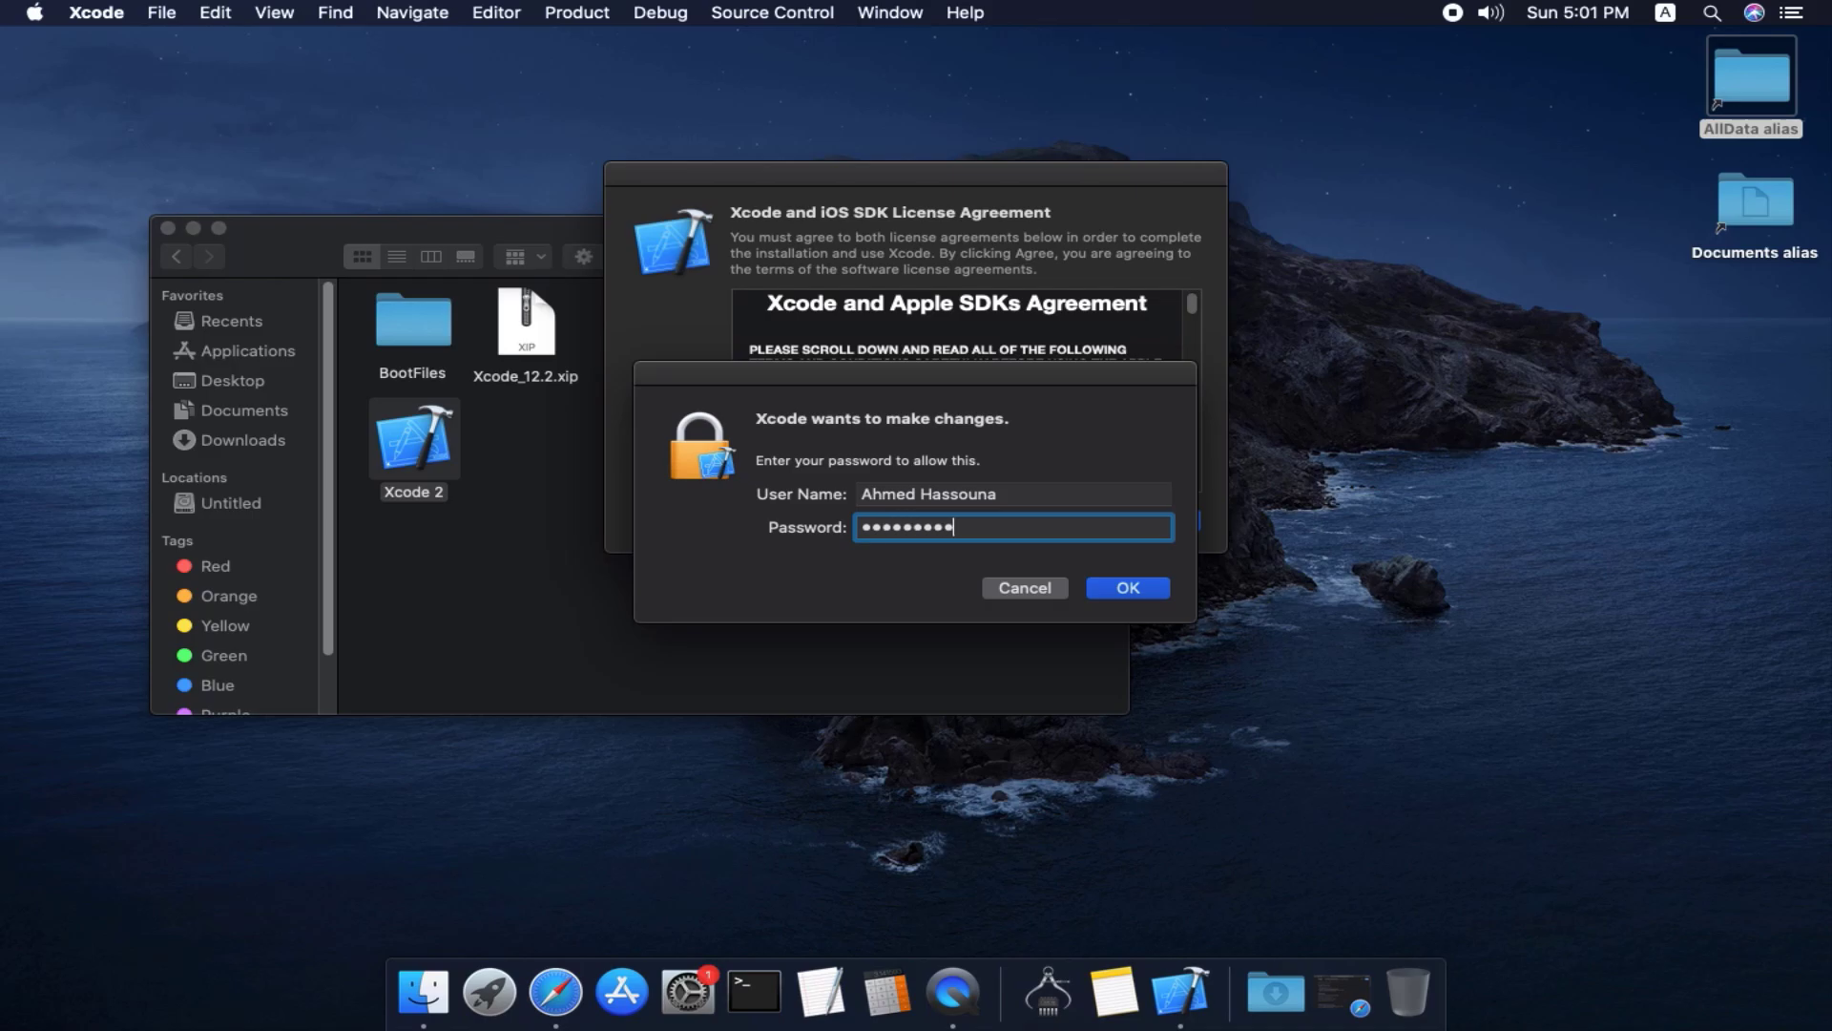
{"action": "key", "text": "Return"}
{"action": "left_click", "coordinate": [1130, 525]}
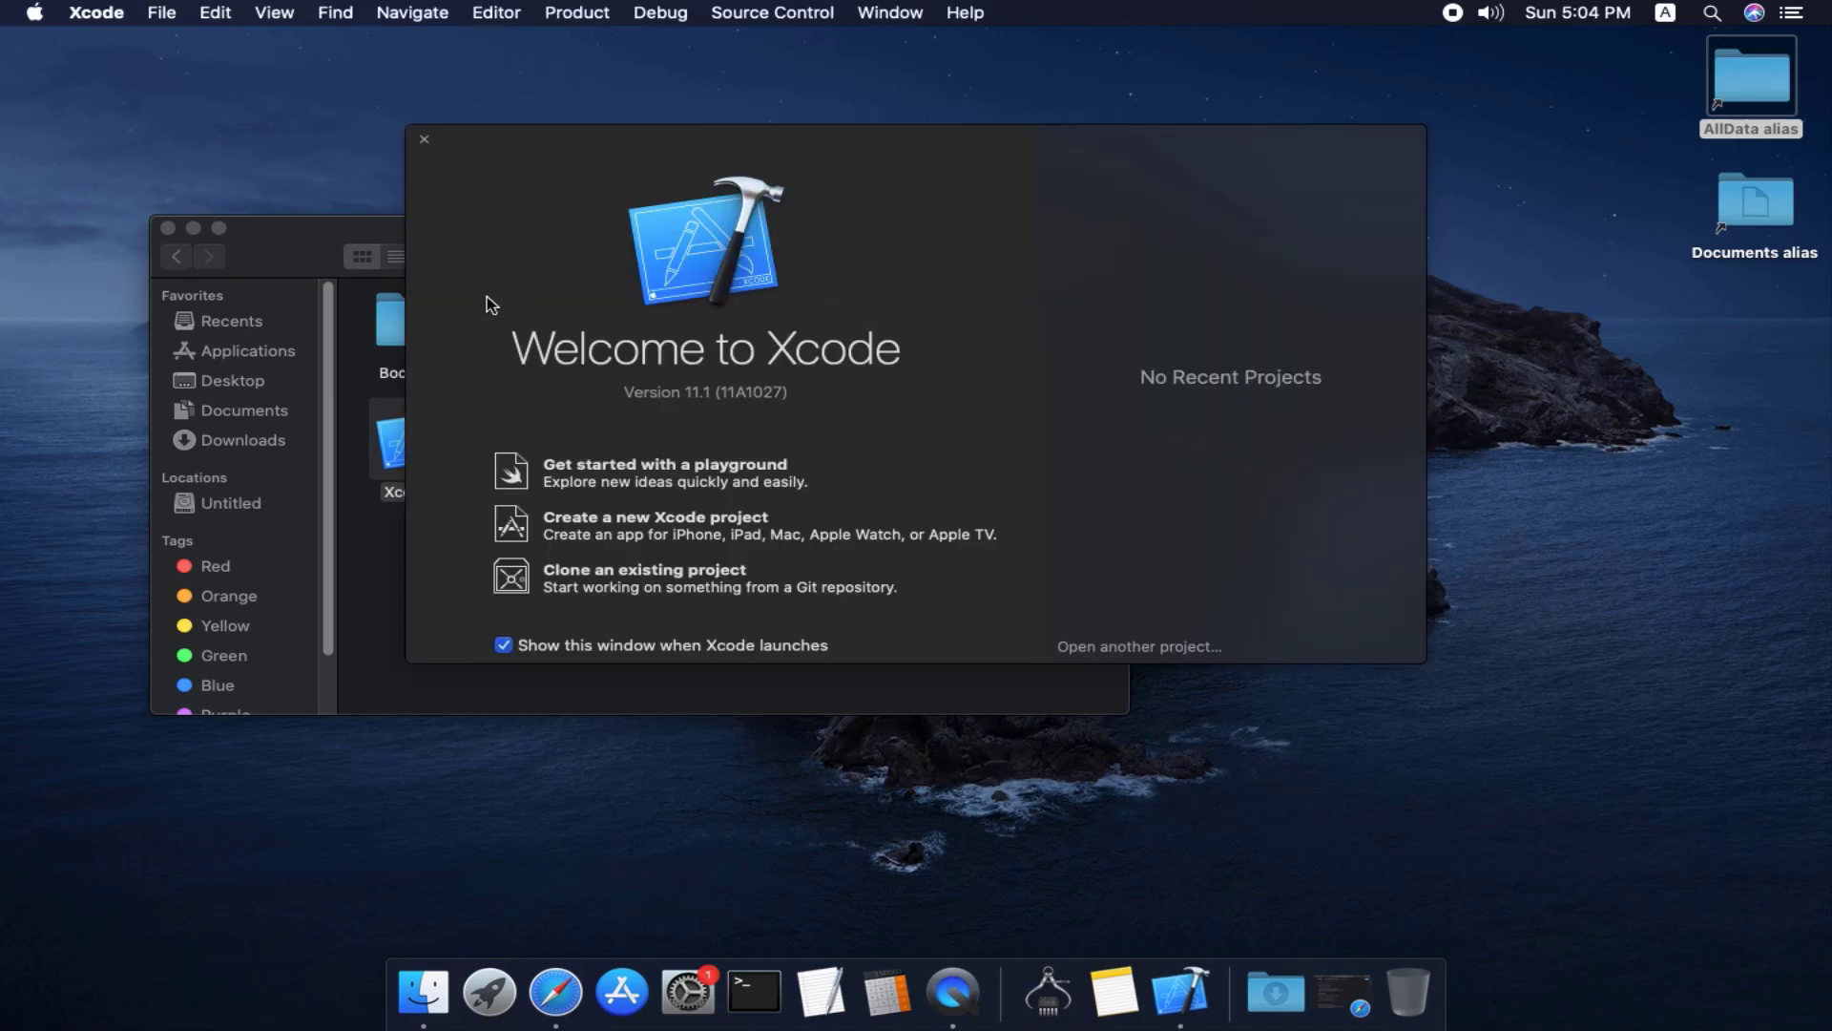
Close the Prog folder window and quit Xcode.
{"action": "left_click", "coordinate": [315, 244]}
{"action": "left_click", "coordinate": [932, 160]}
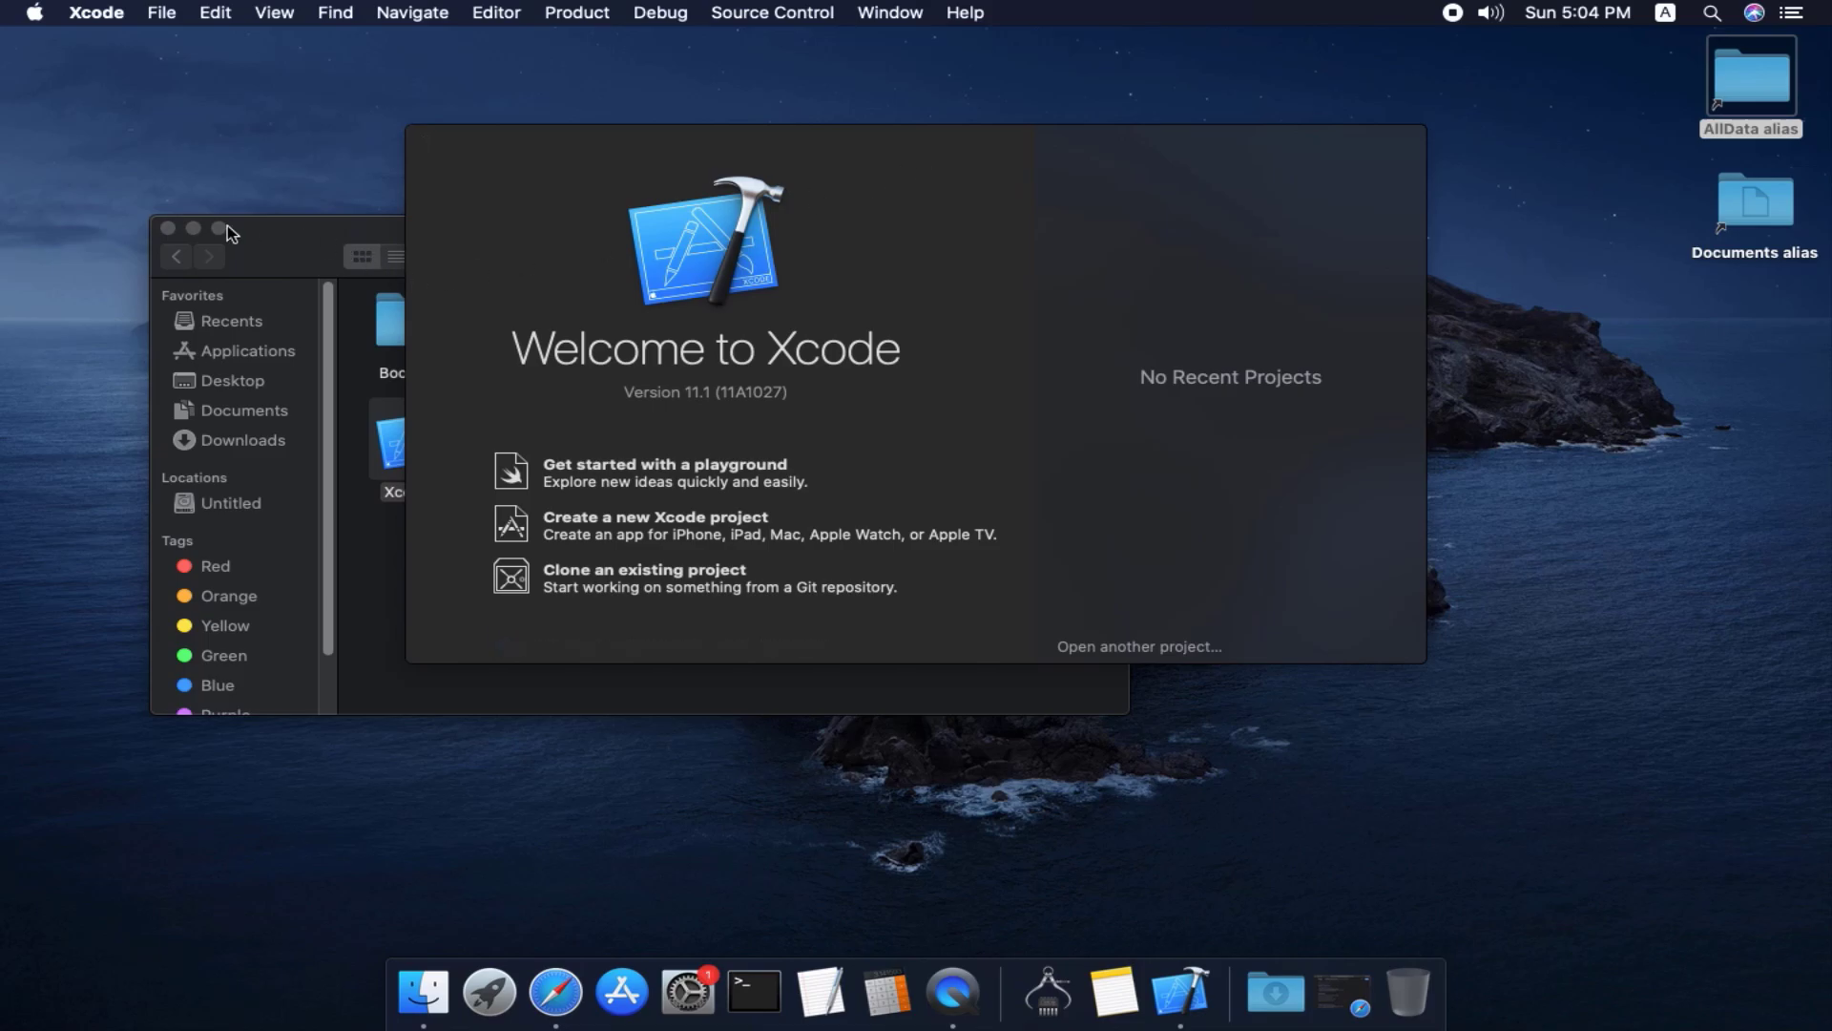
{"action": "left_click", "coordinate": [170, 229]}
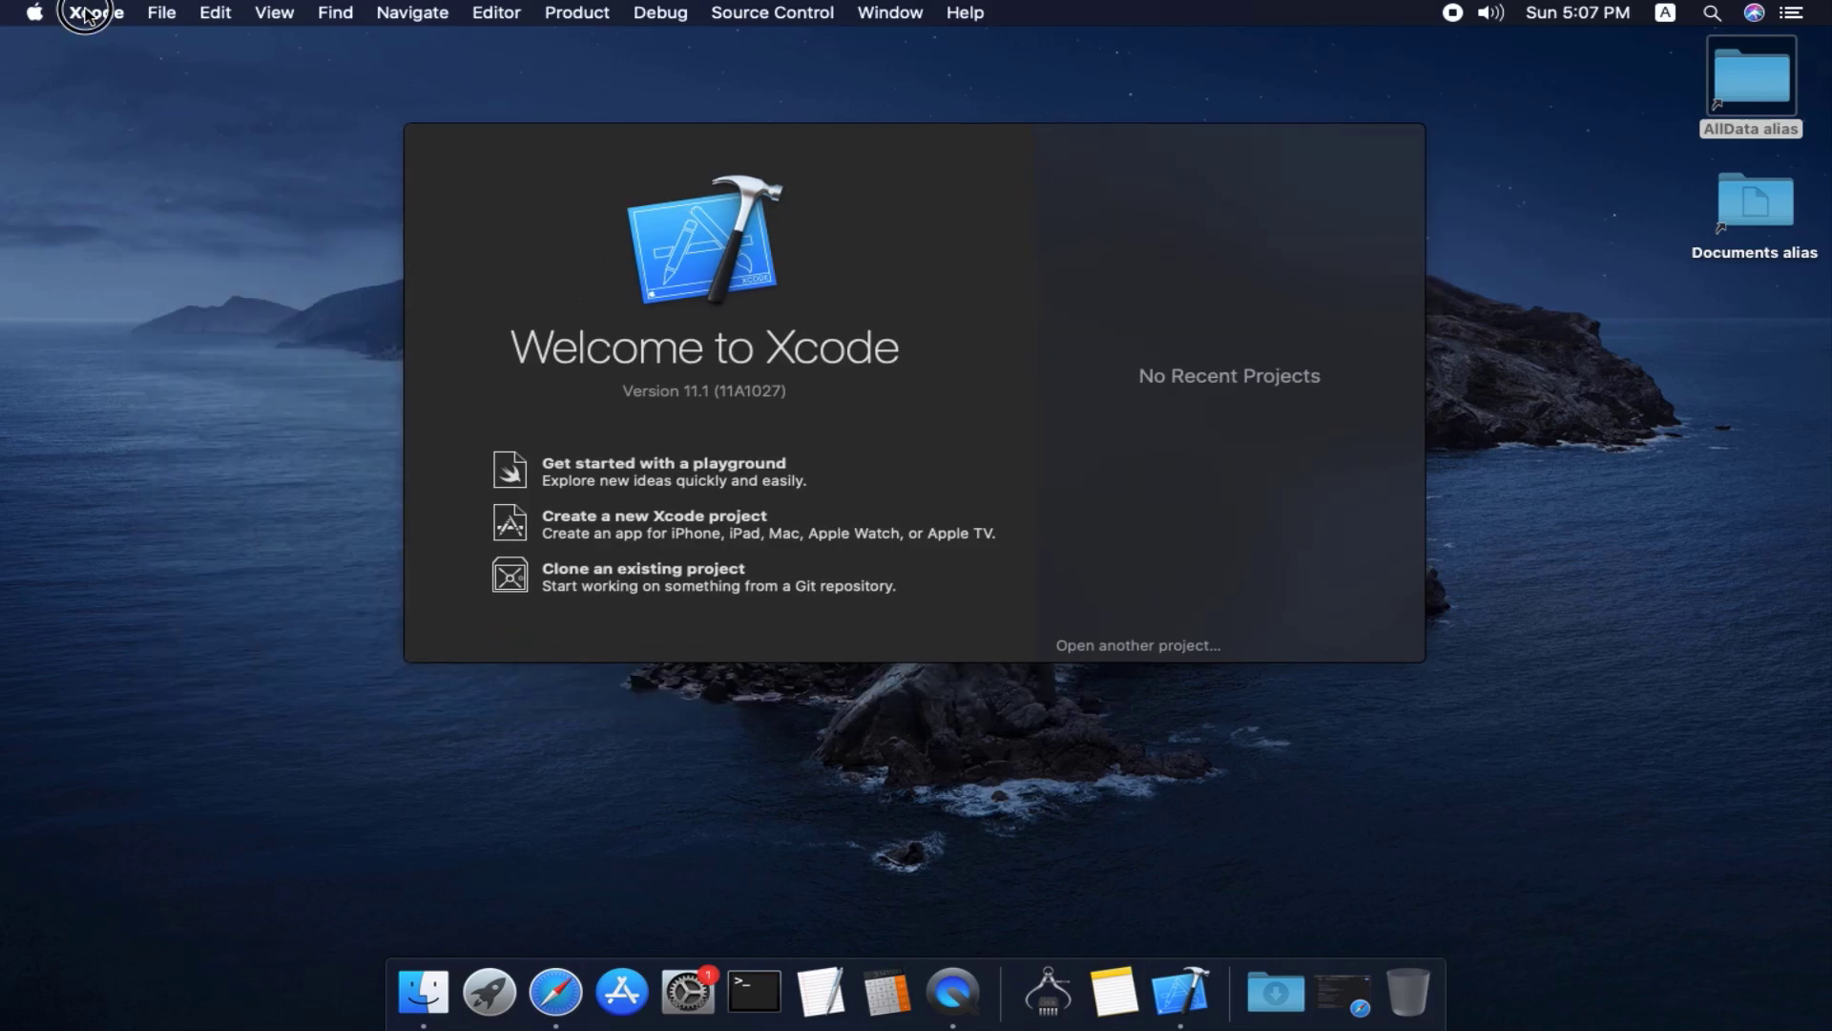
{"action": "left_click", "coordinate": [85, 14]}
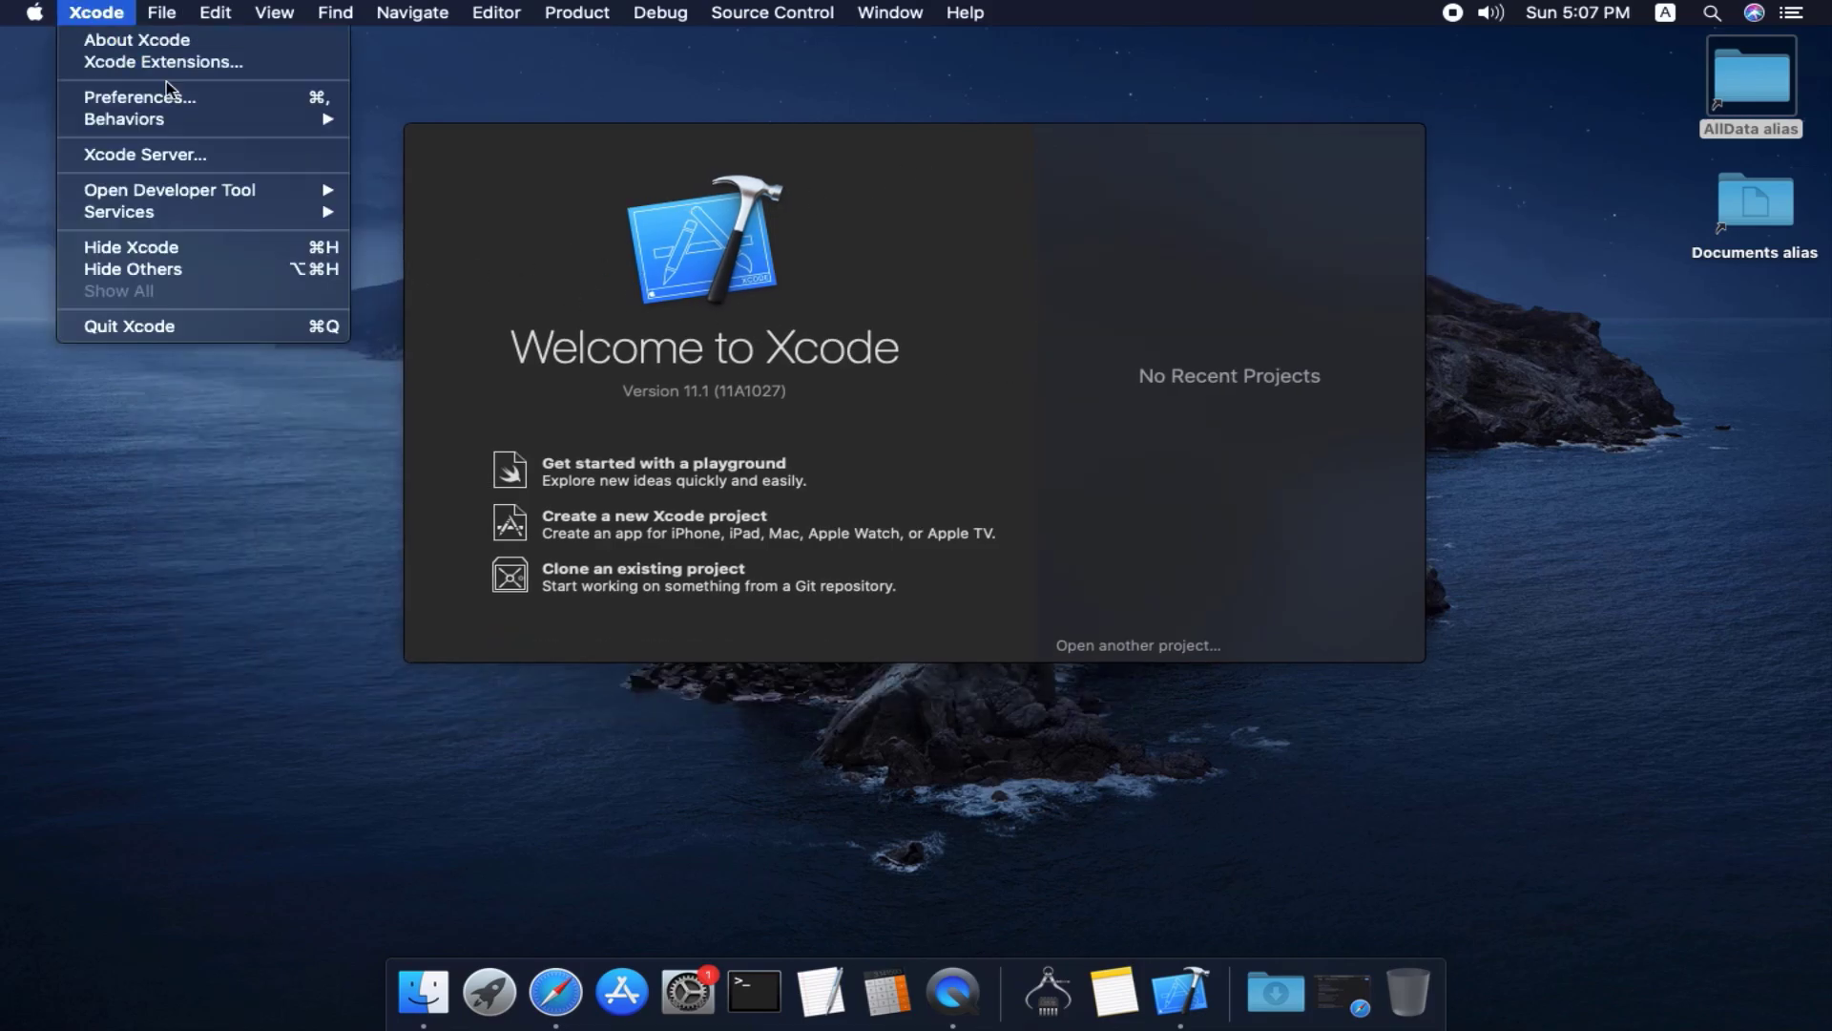
{"action": "left_click", "coordinate": [124, 323]}
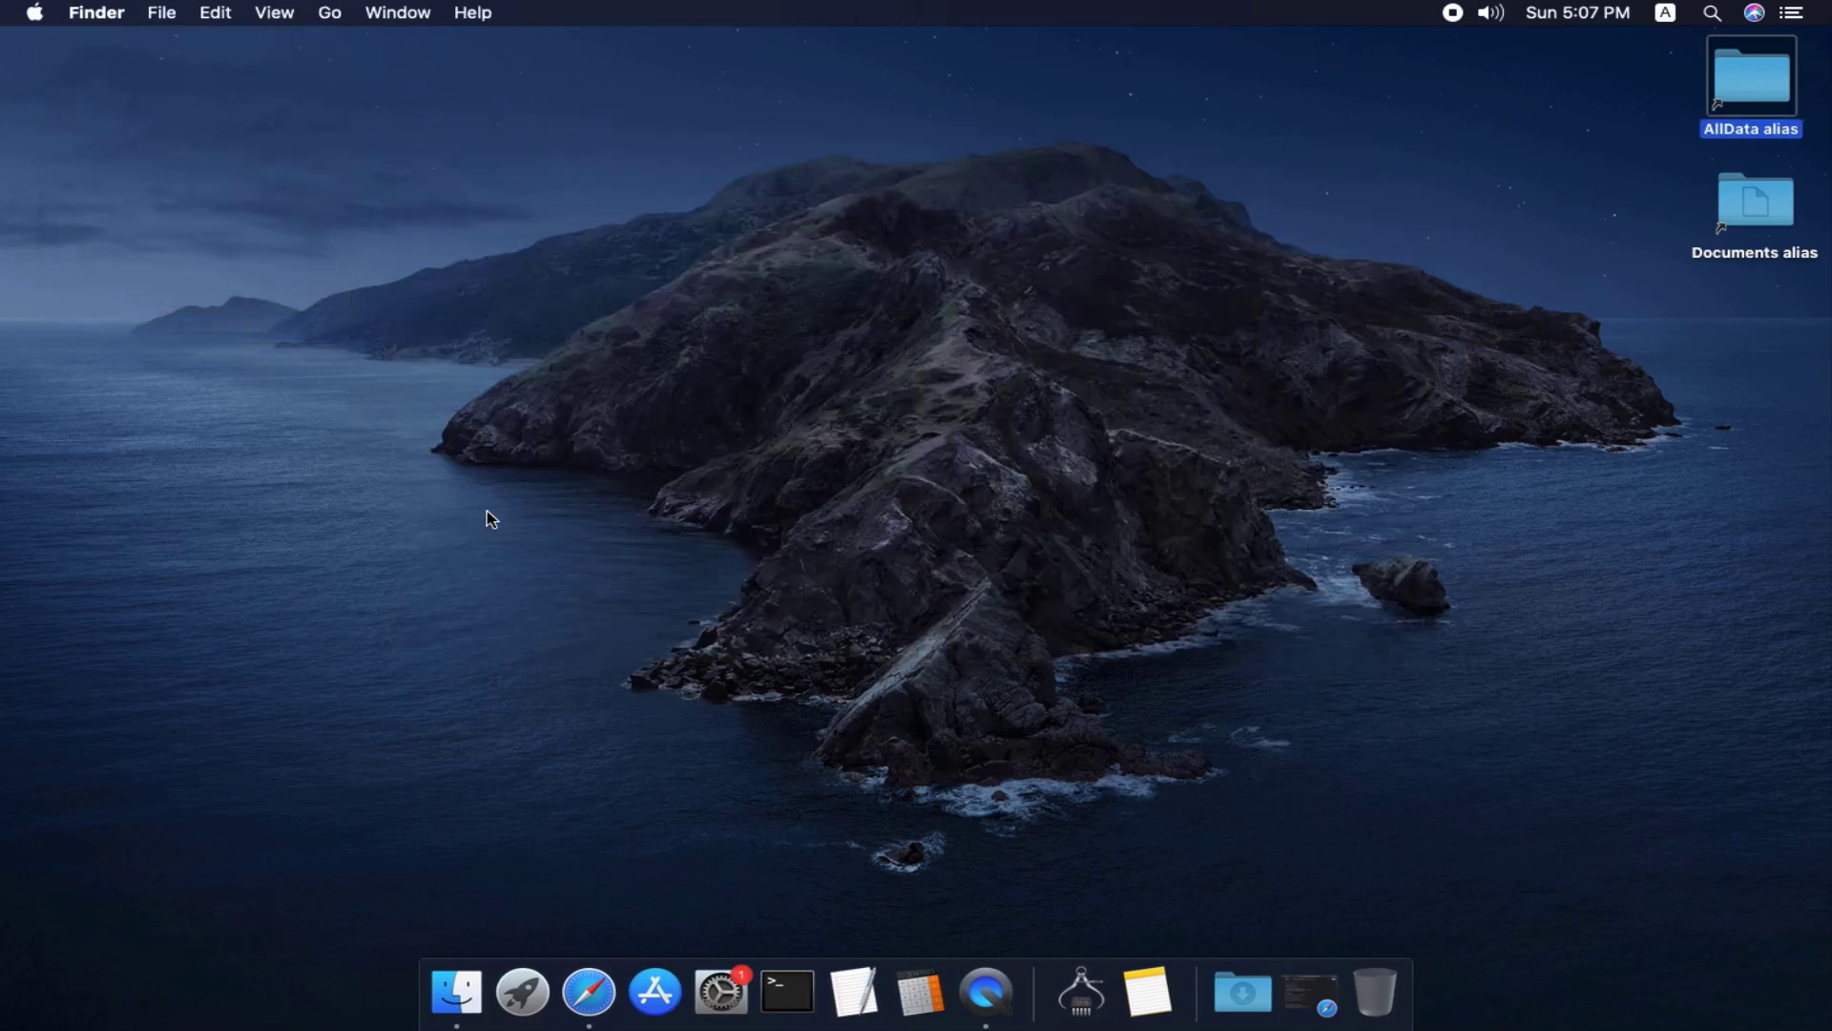
Open Terminal, enlarge its text by two steps, and move and widen its window across the desktop.
{"action": "left_click", "coordinate": [788, 992]}
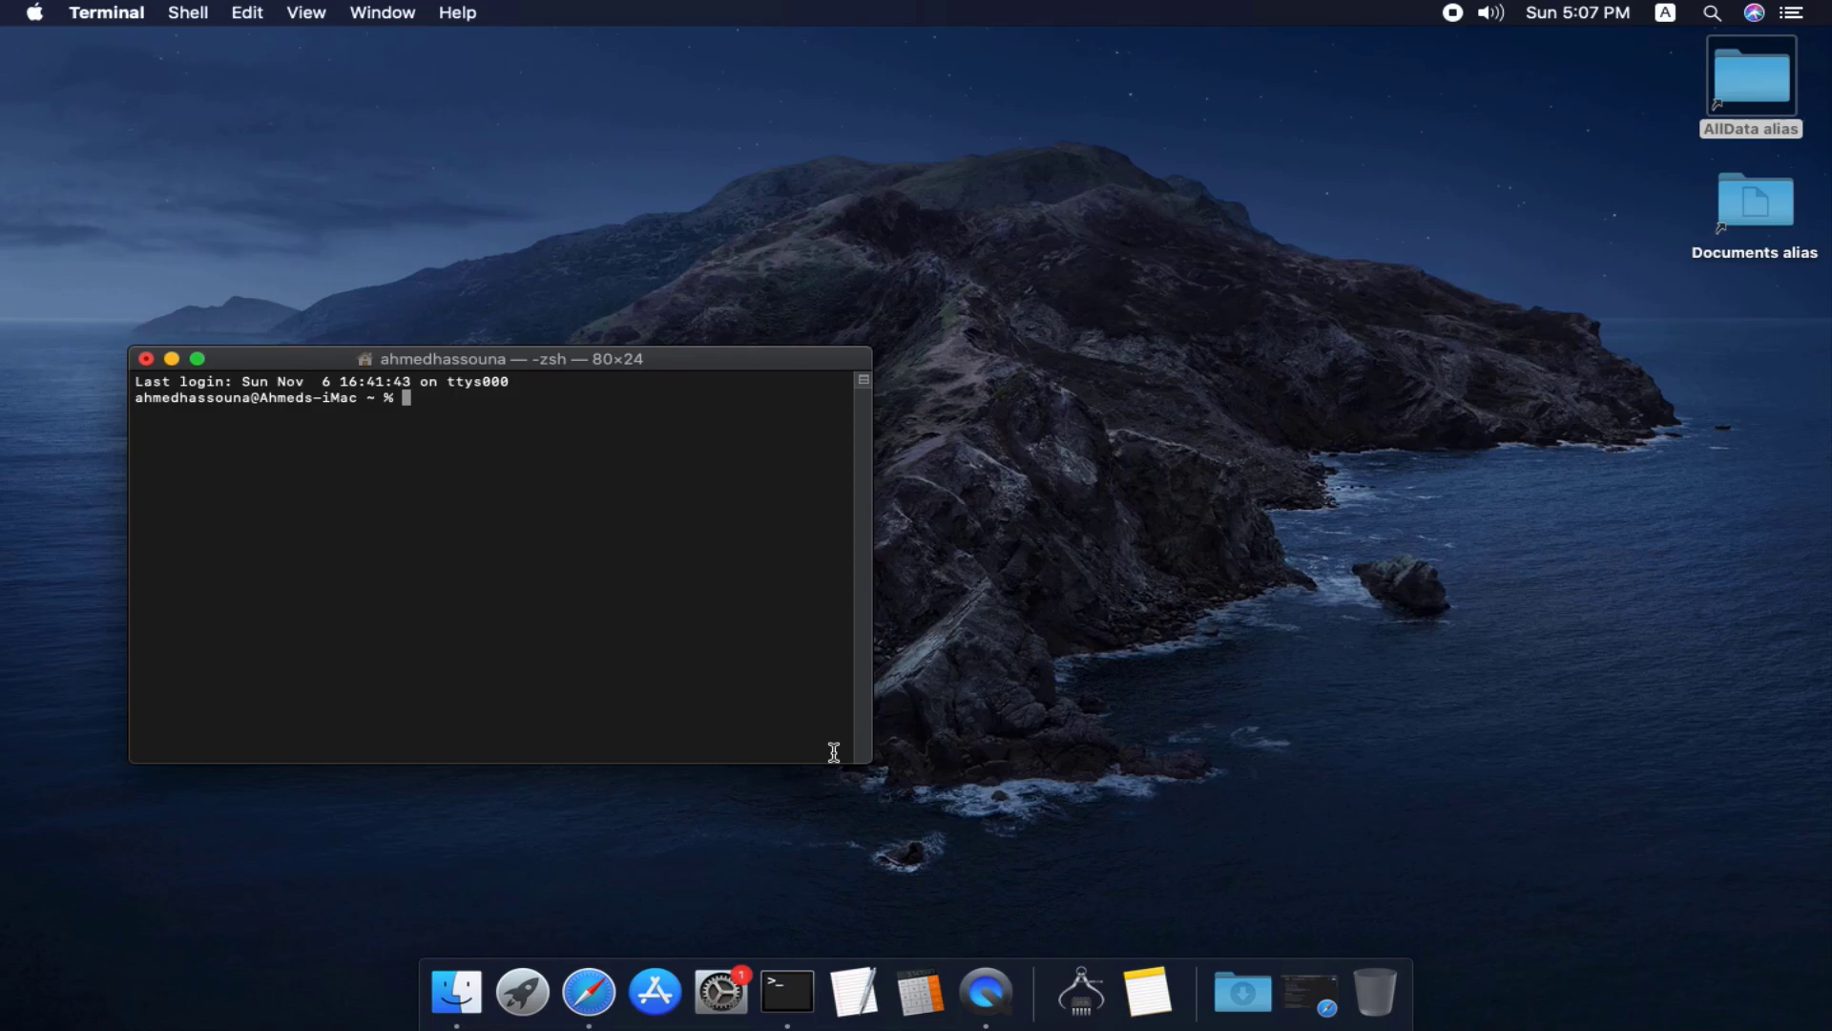
{"action": "key", "text": "super+plus"}
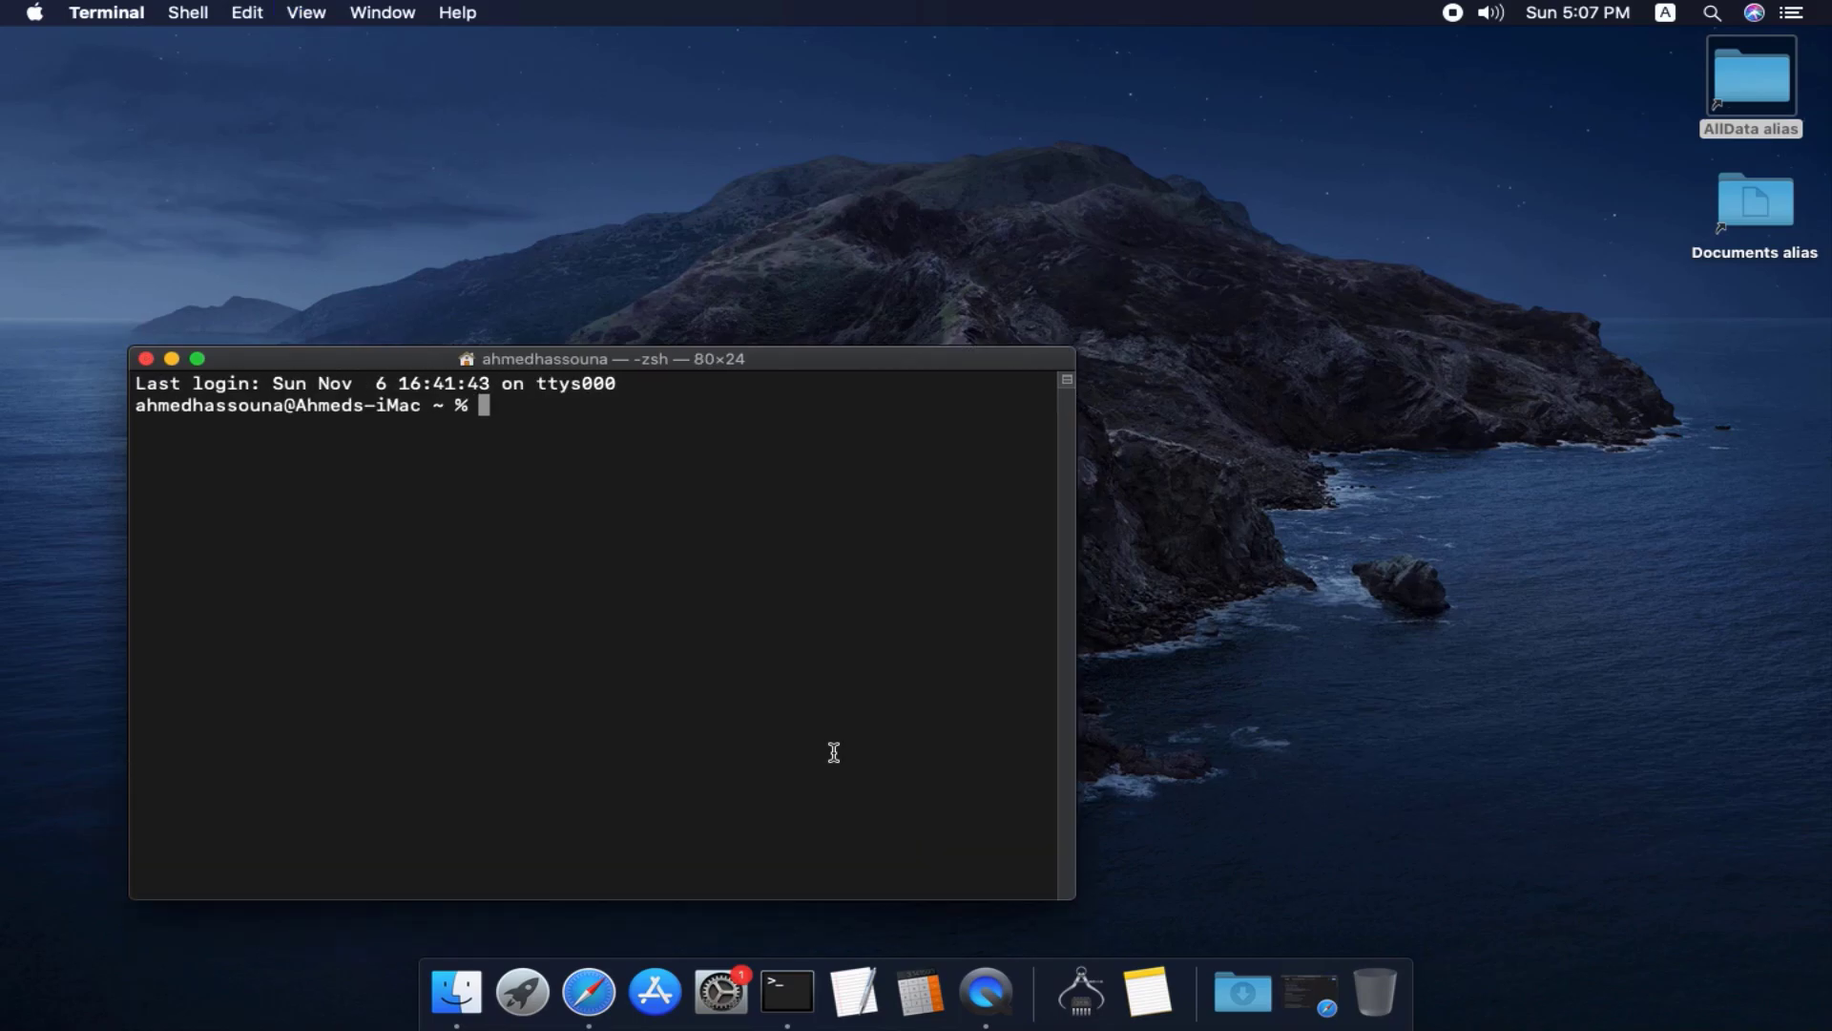
{"action": "key", "text": "super+plus"}
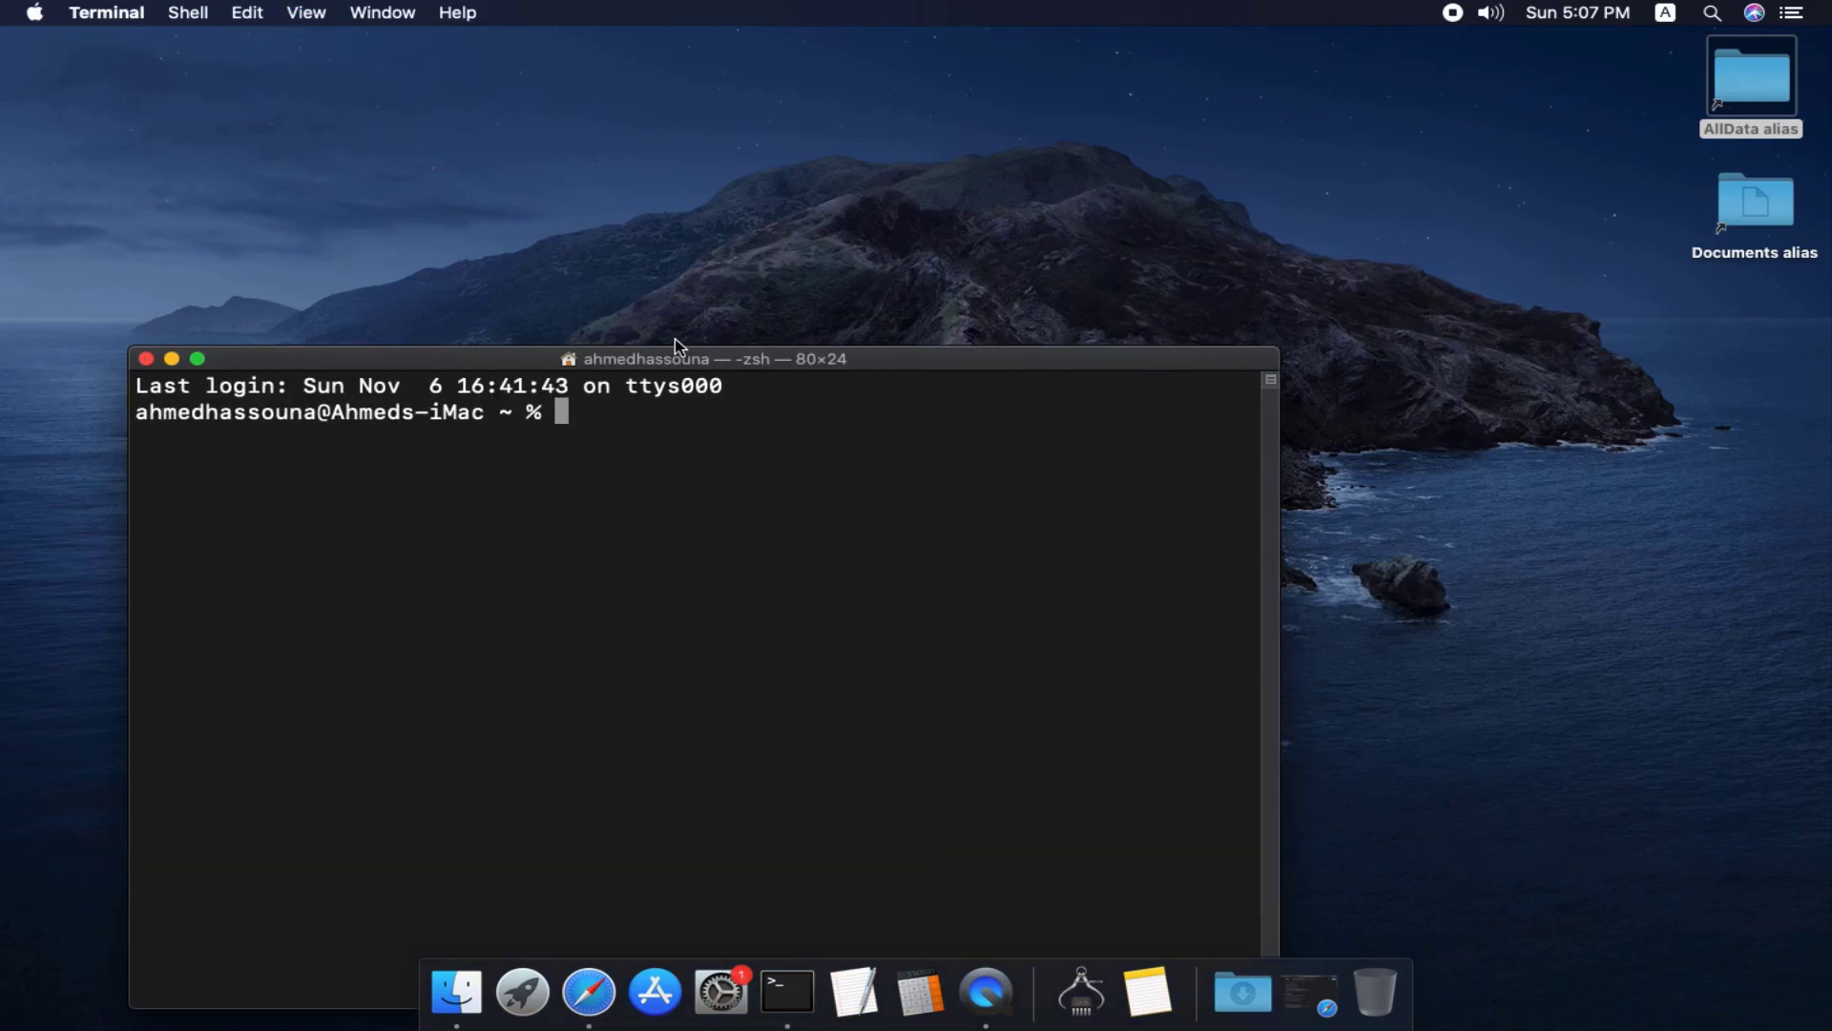
{"action": "left_click_drag", "start_coordinate": [675, 360], "coordinate": [698, 128]}
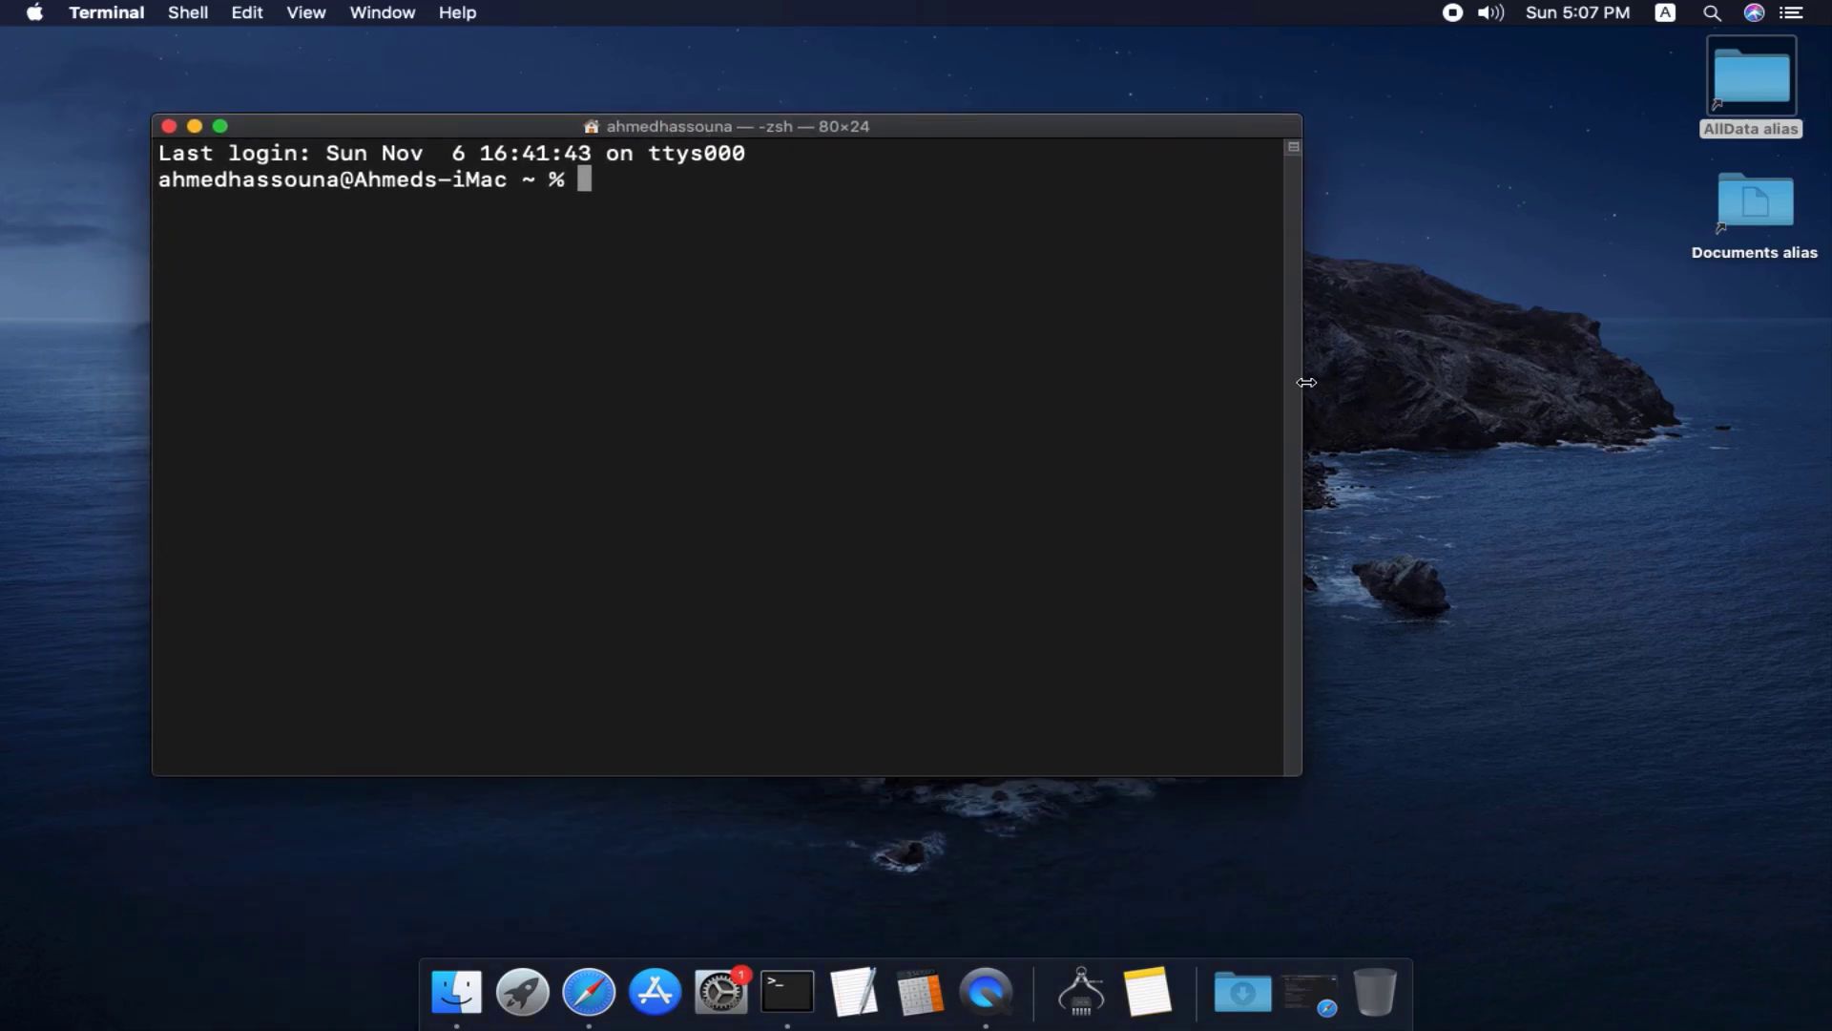
{"action": "left_click_drag", "start_coordinate": [1334, 382], "coordinate": [1656, 380]}
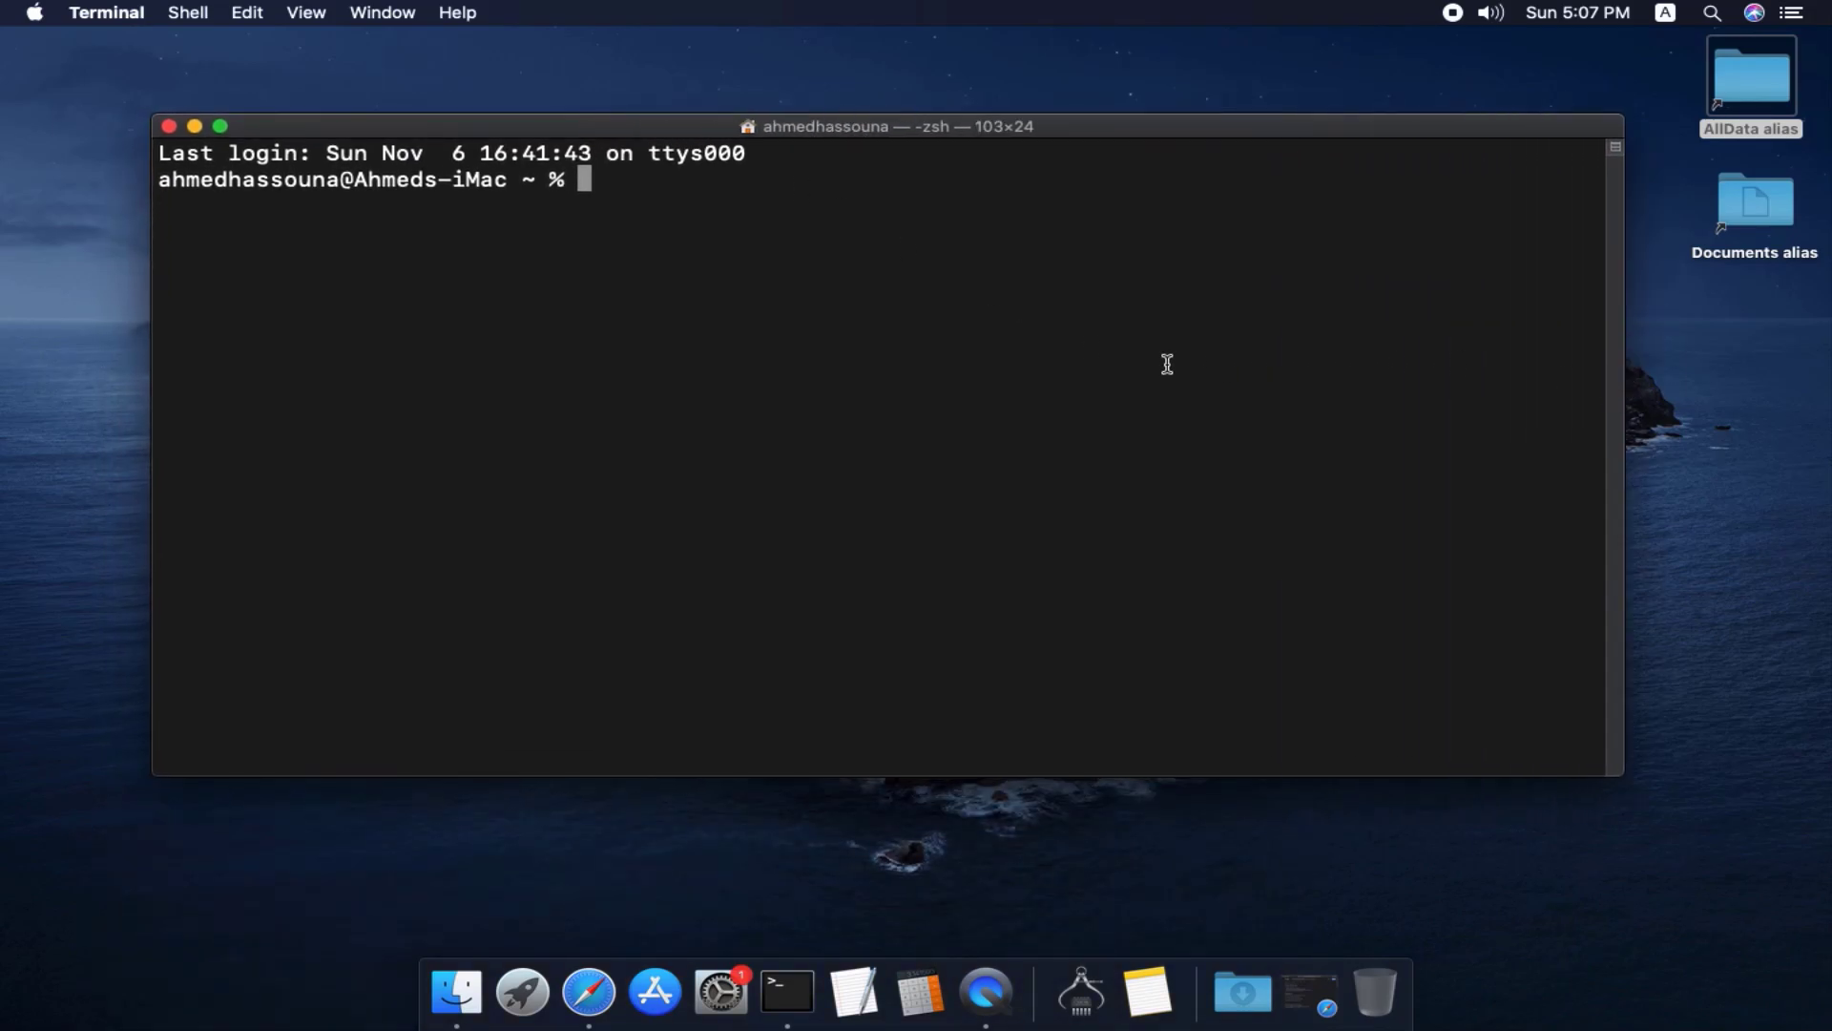
Test the g++ and gcc commands, declining the offered developer tools installation, and close the Terminal window.
{"action": "type", "text": "g++"}
{"action": "key", "text": "Return"}
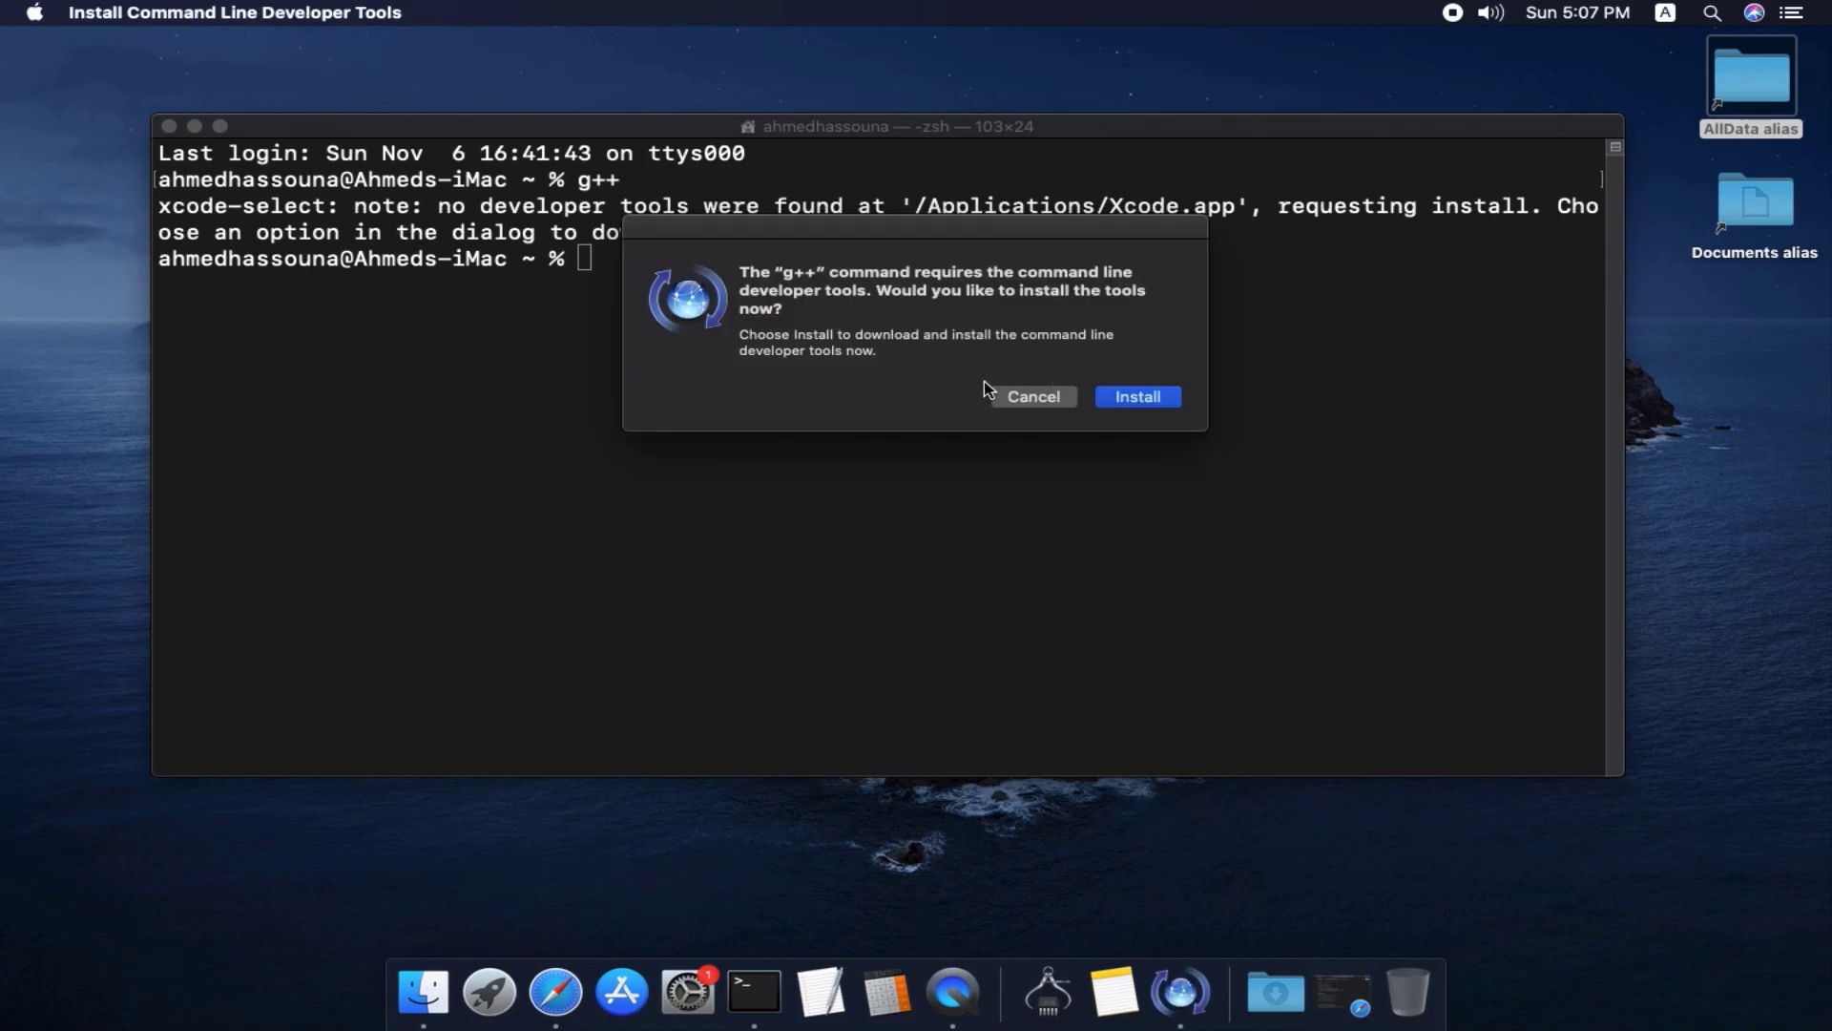
{"action": "left_click", "coordinate": [1054, 400]}
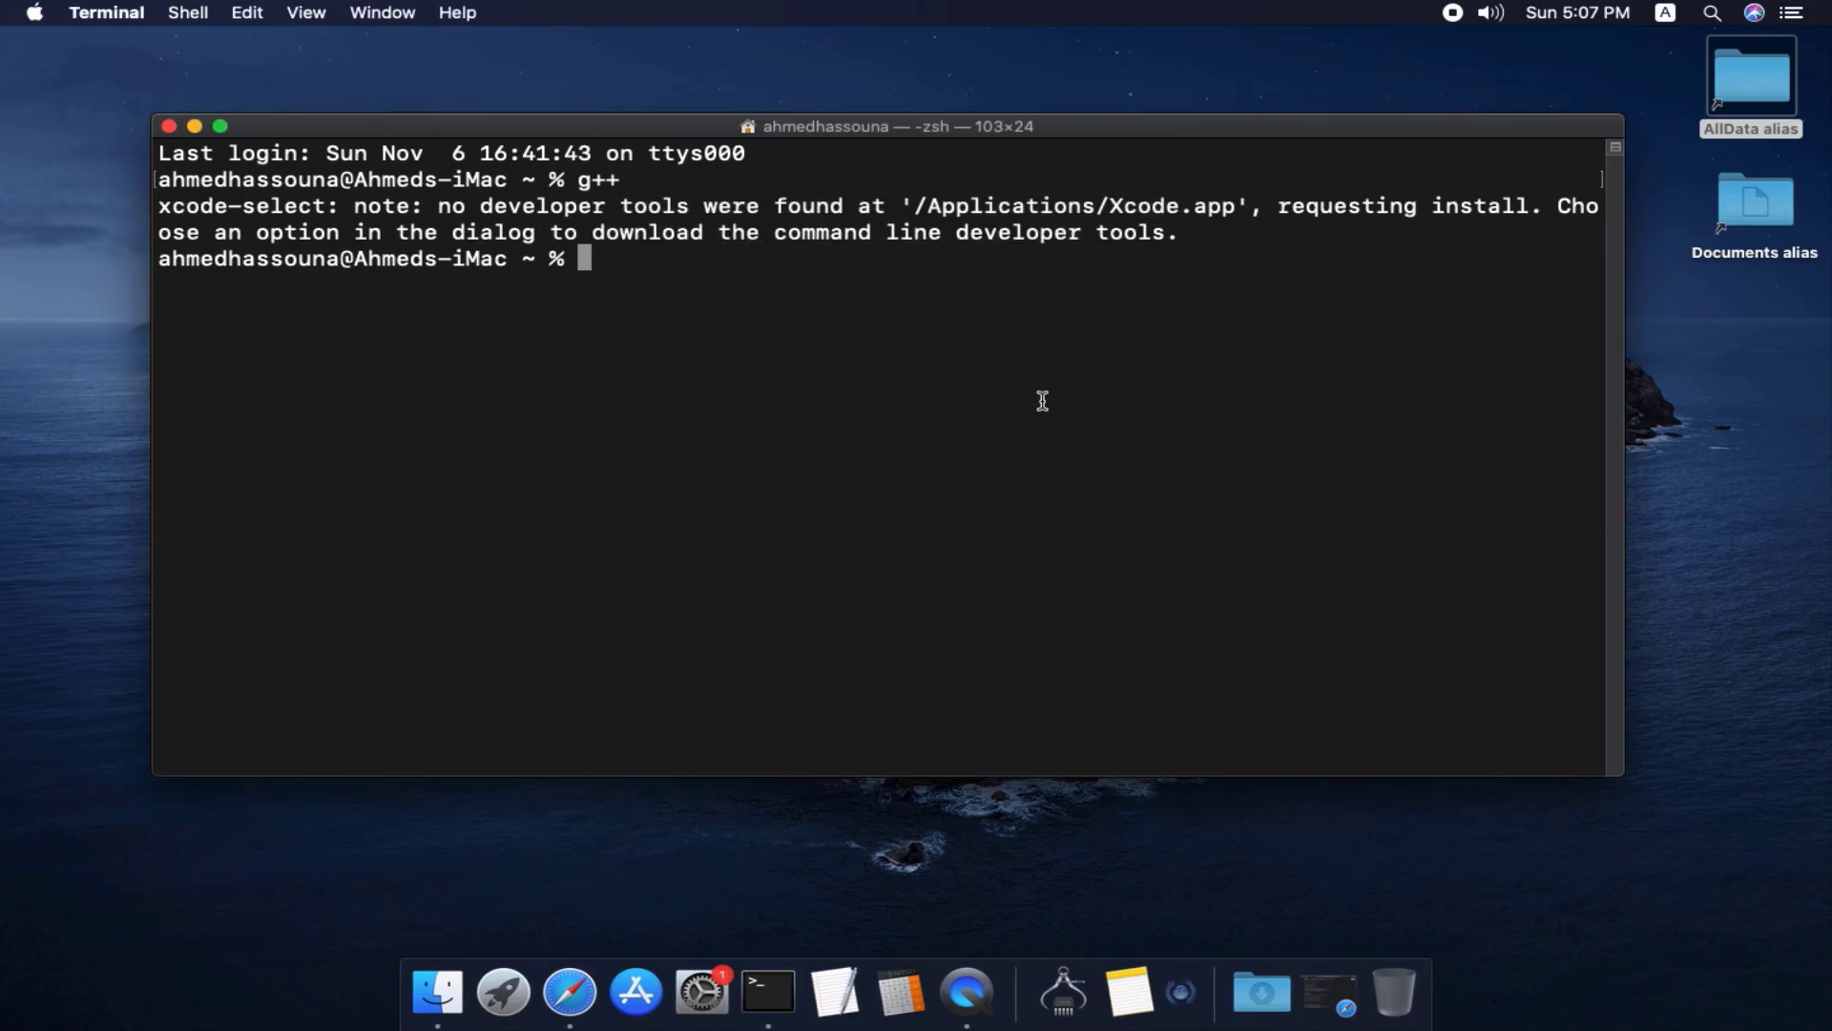
{"action": "type", "text": "gcc"}
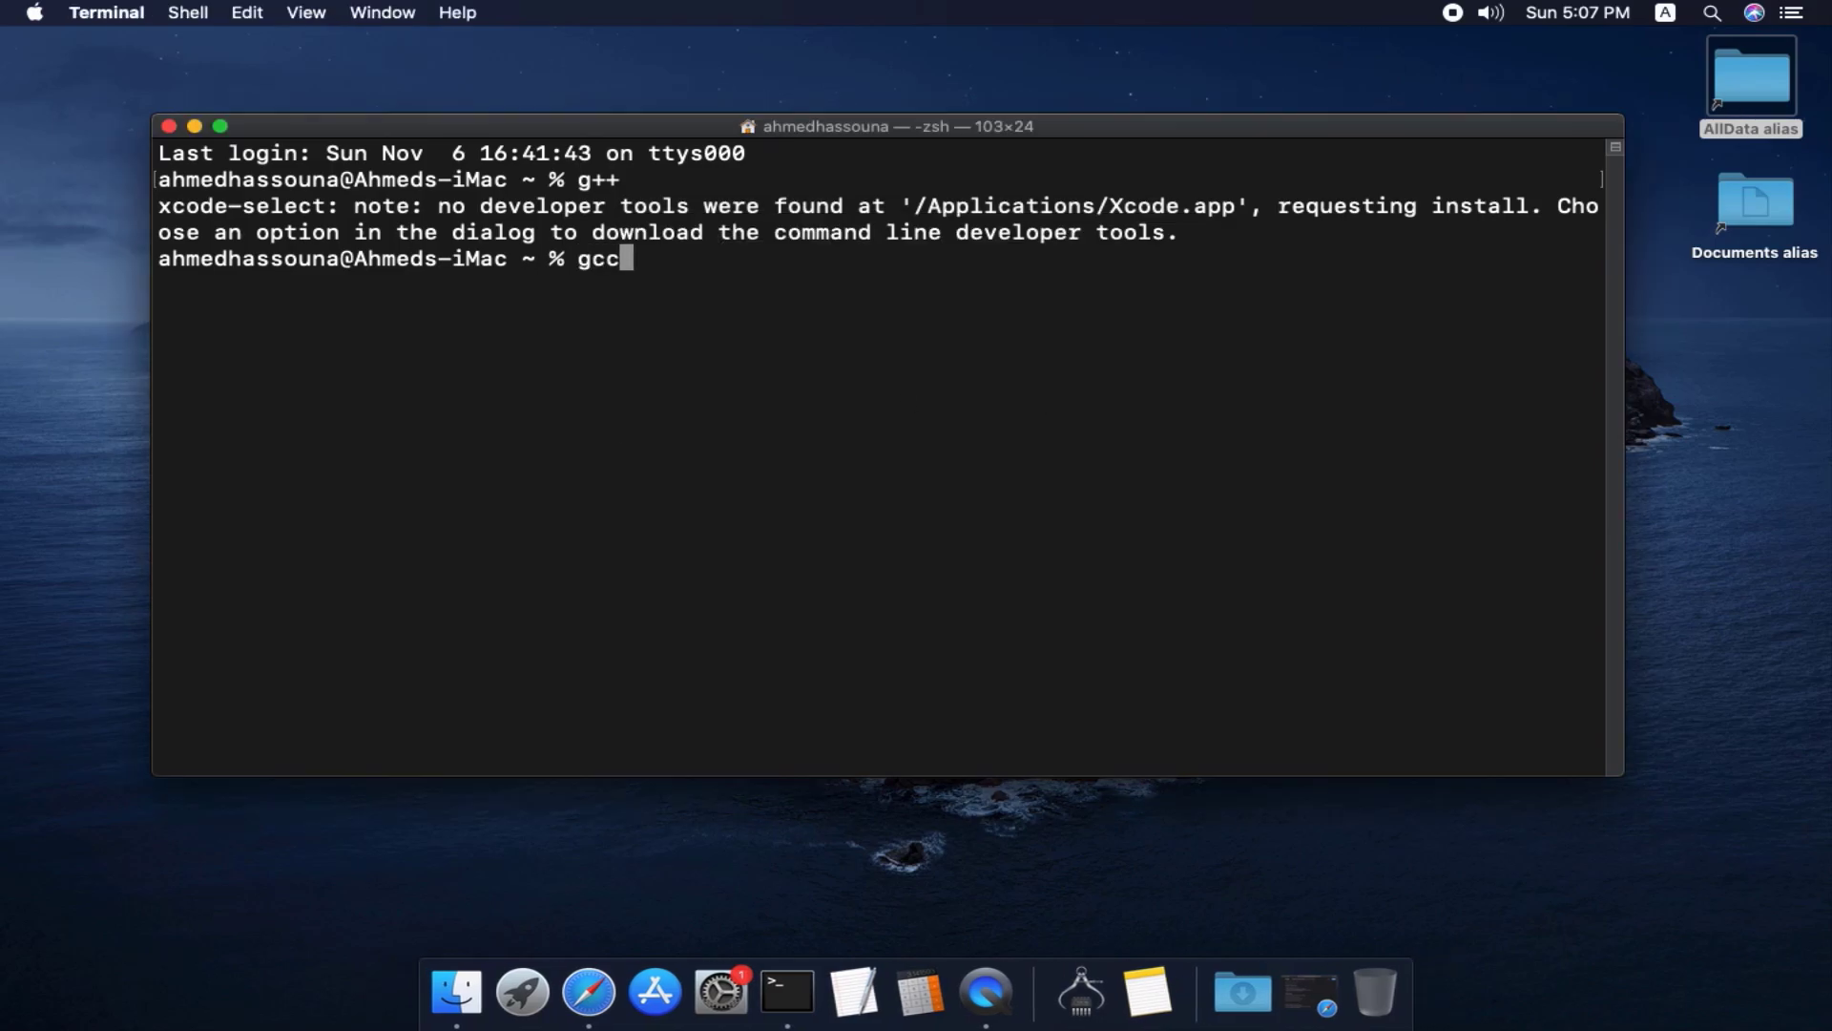
{"action": "key", "text": "Return"}
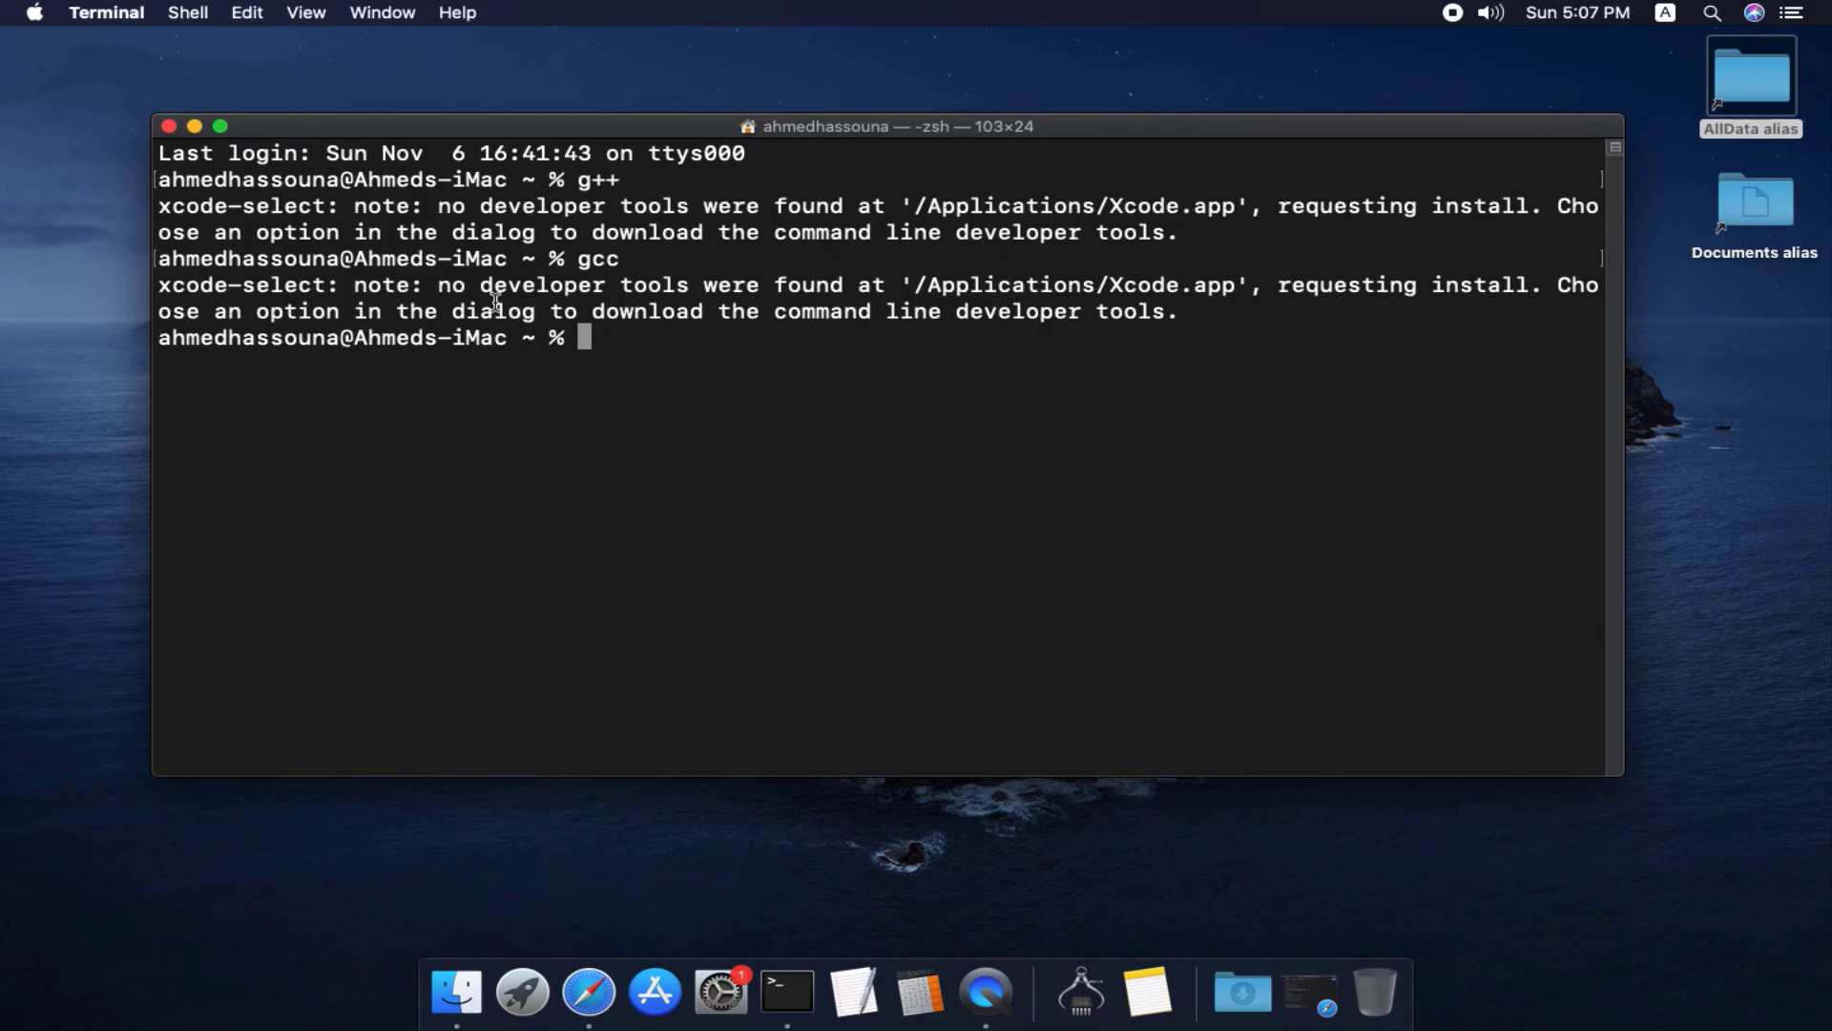
{"action": "left_click", "coordinate": [1055, 401]}
{"action": "left_click", "coordinate": [169, 127]}
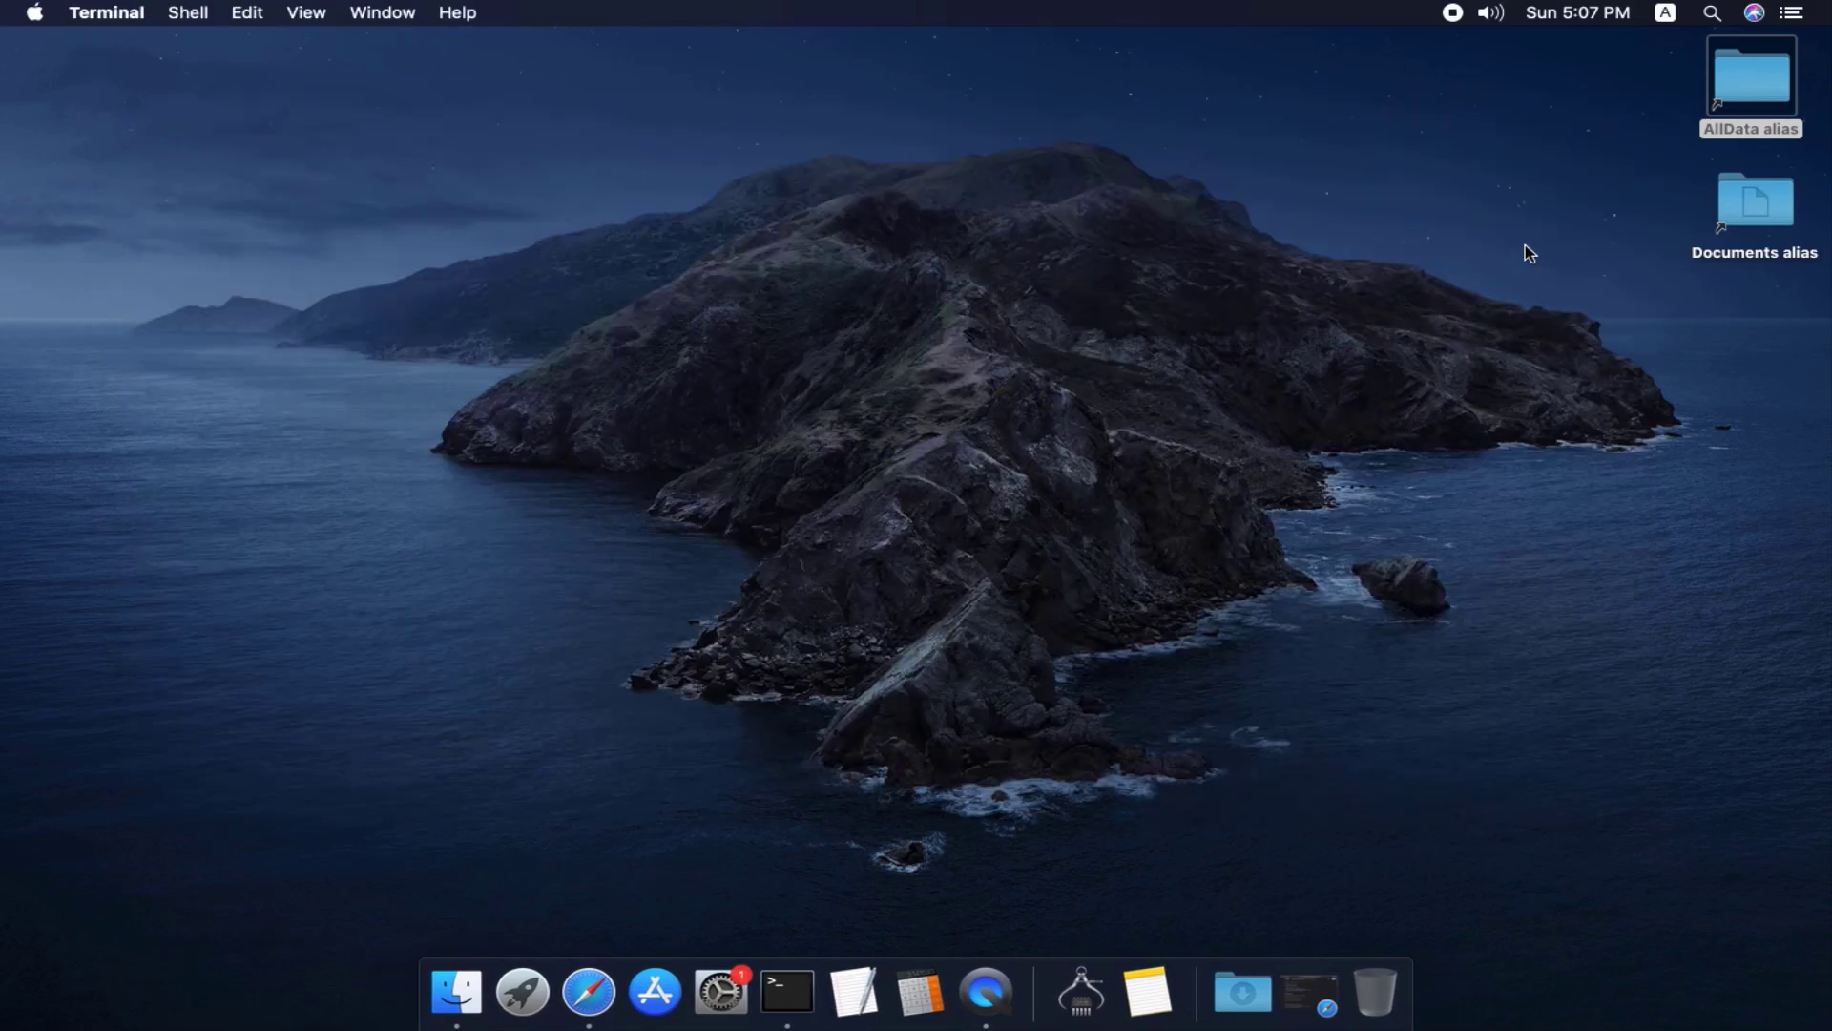
Open the Prog folder through the AllData alias on the desktop.
{"action": "left_click", "coordinate": [1534, 287]}
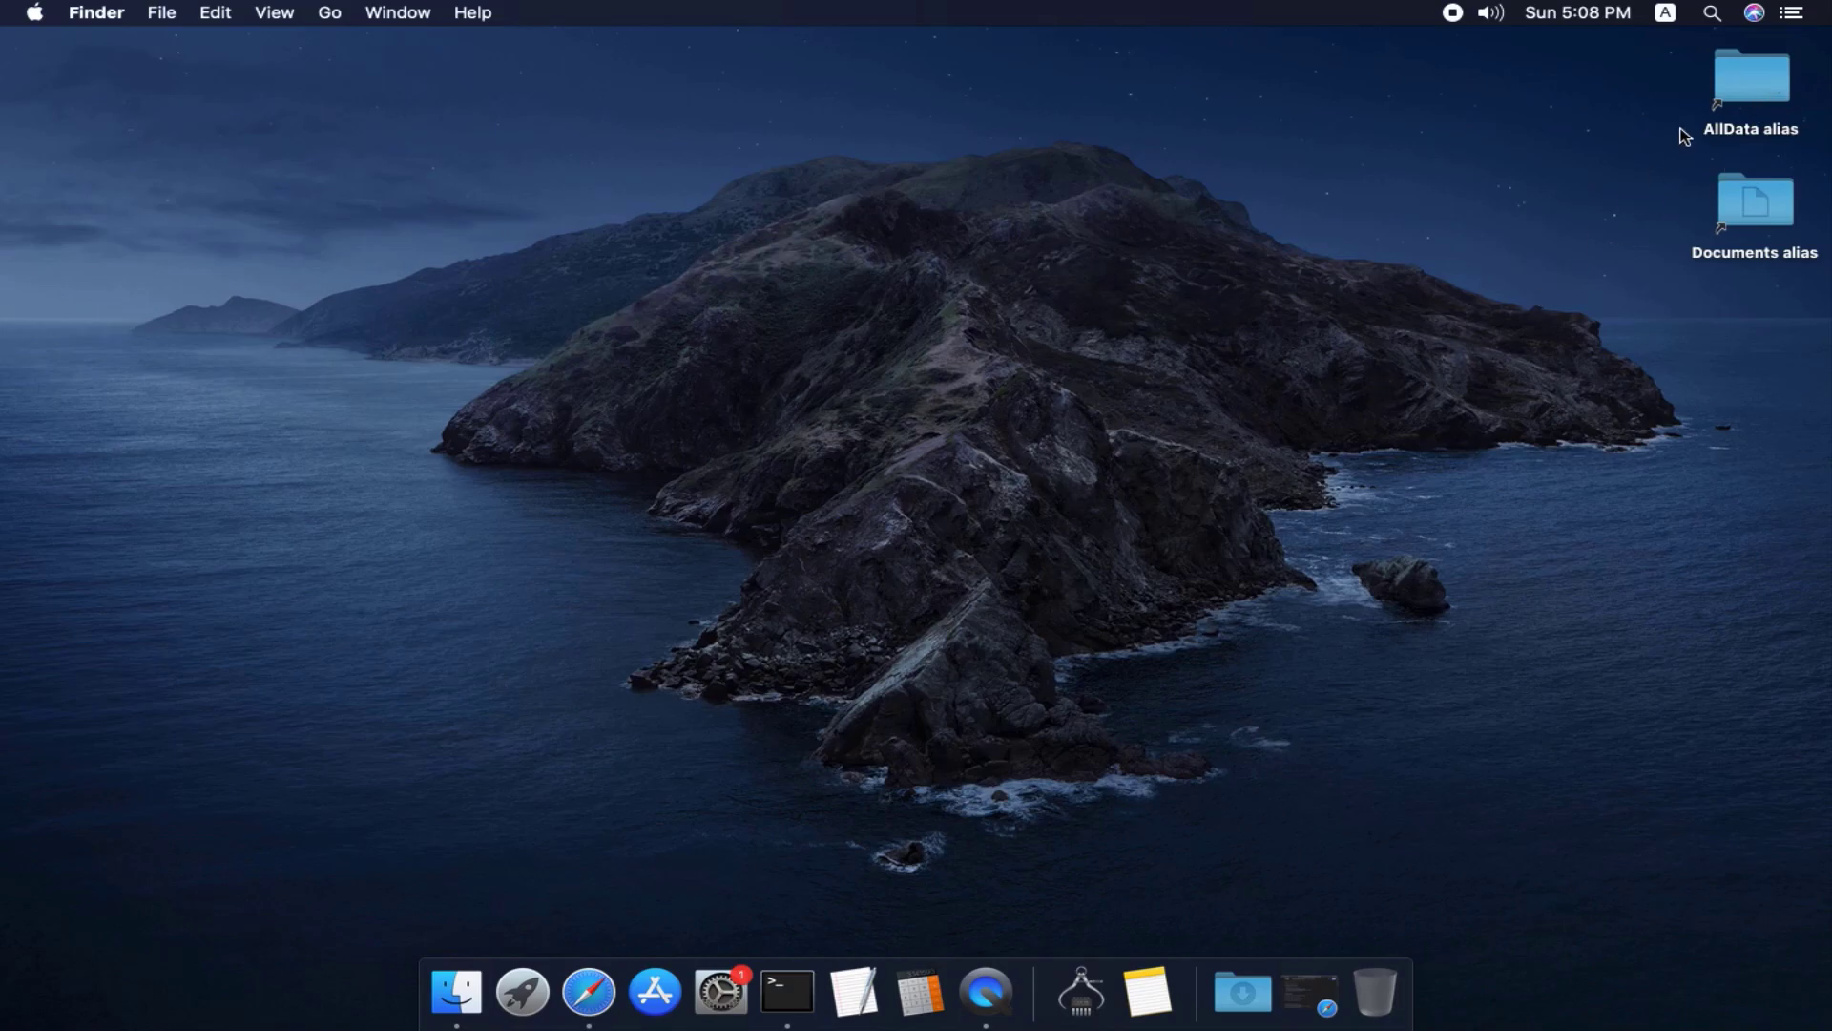
{"action": "double_click", "coordinate": [1762, 86]}
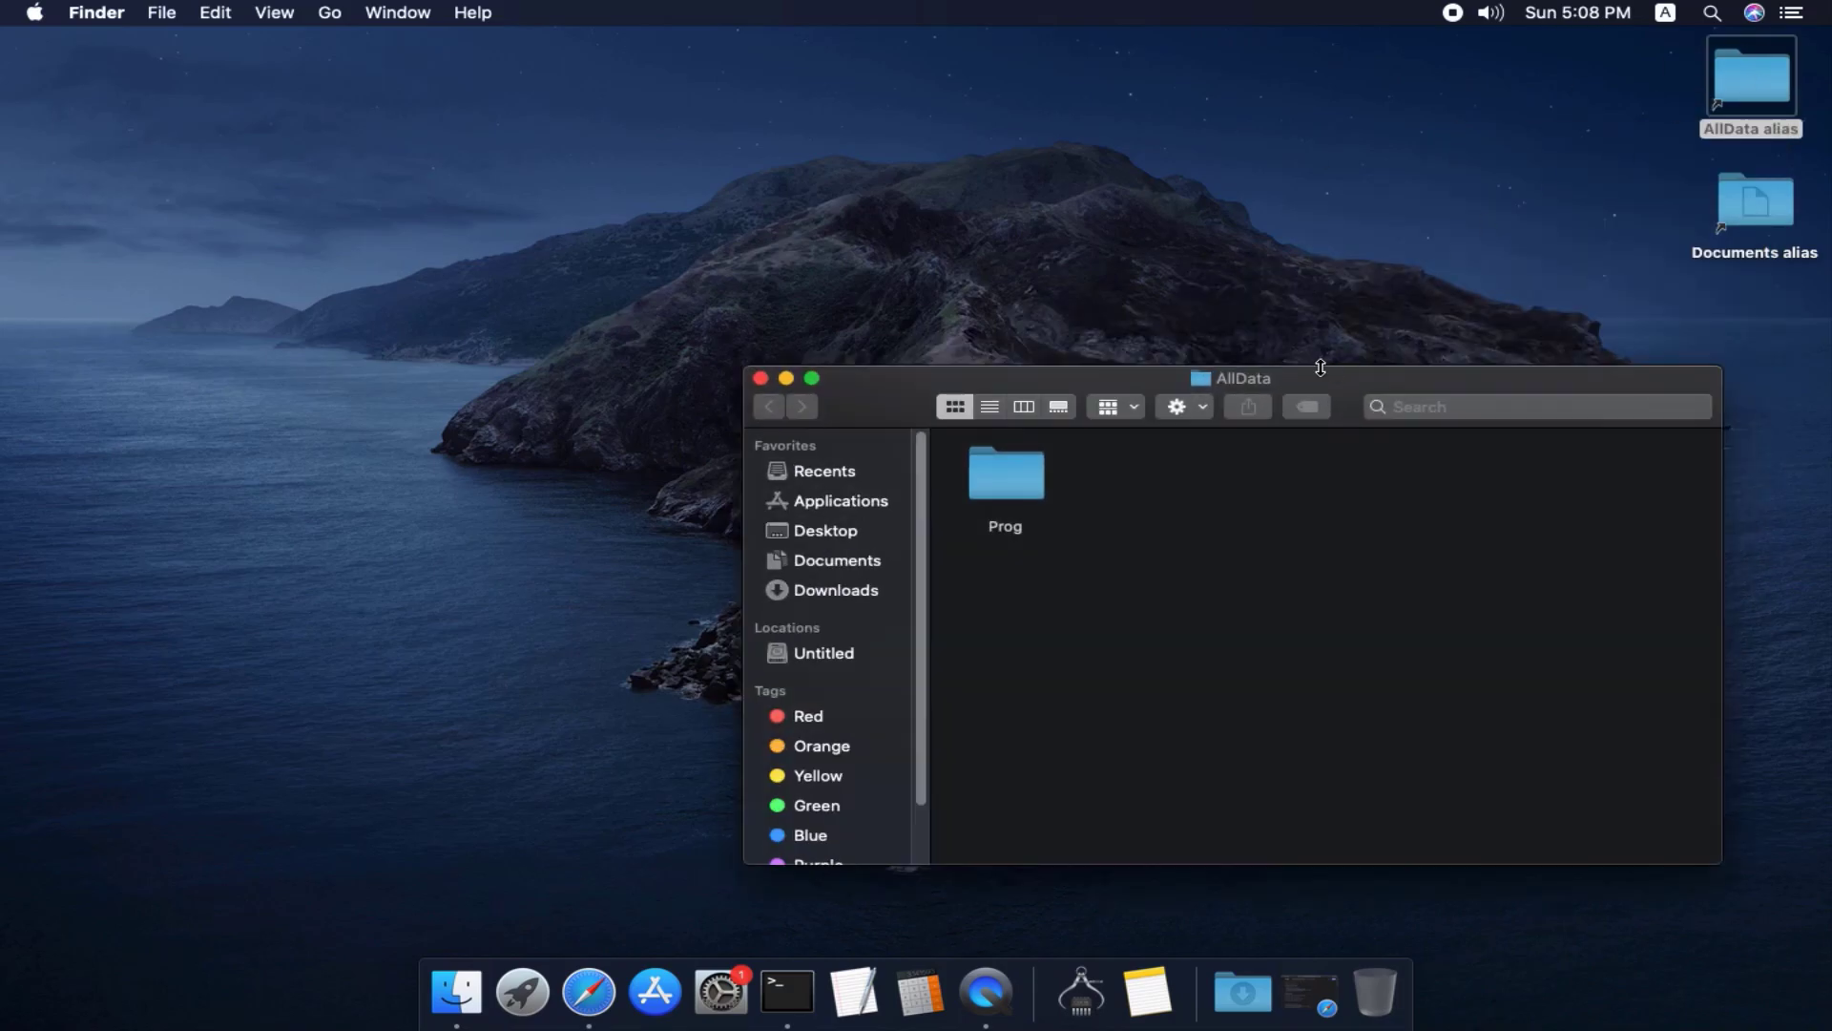
{"action": "left_click", "coordinate": [1031, 491]}
{"action": "double_click", "coordinate": [1031, 491]}
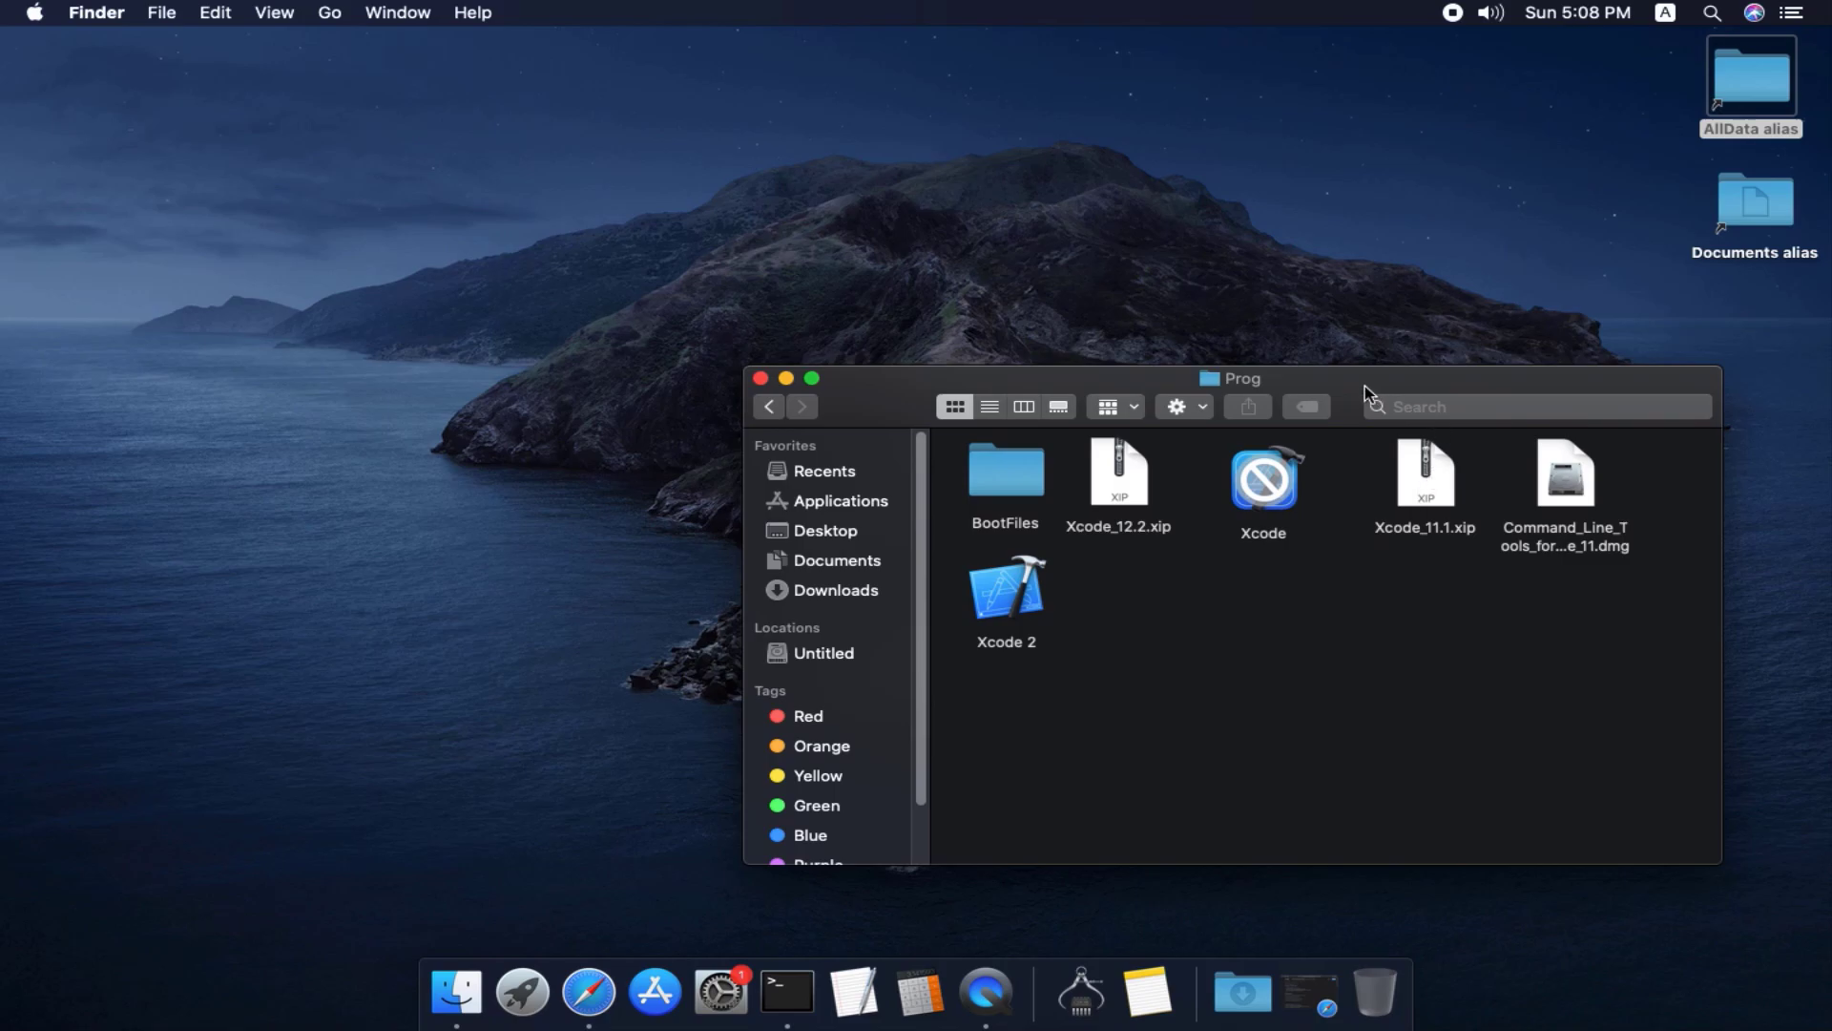
Mount the Command Line Tools for Xcode 11 disk image from Prog and start the Command Line Tools.pkg installer.
{"action": "left_click_drag", "start_coordinate": [1365, 385], "coordinate": [1052, 286]}
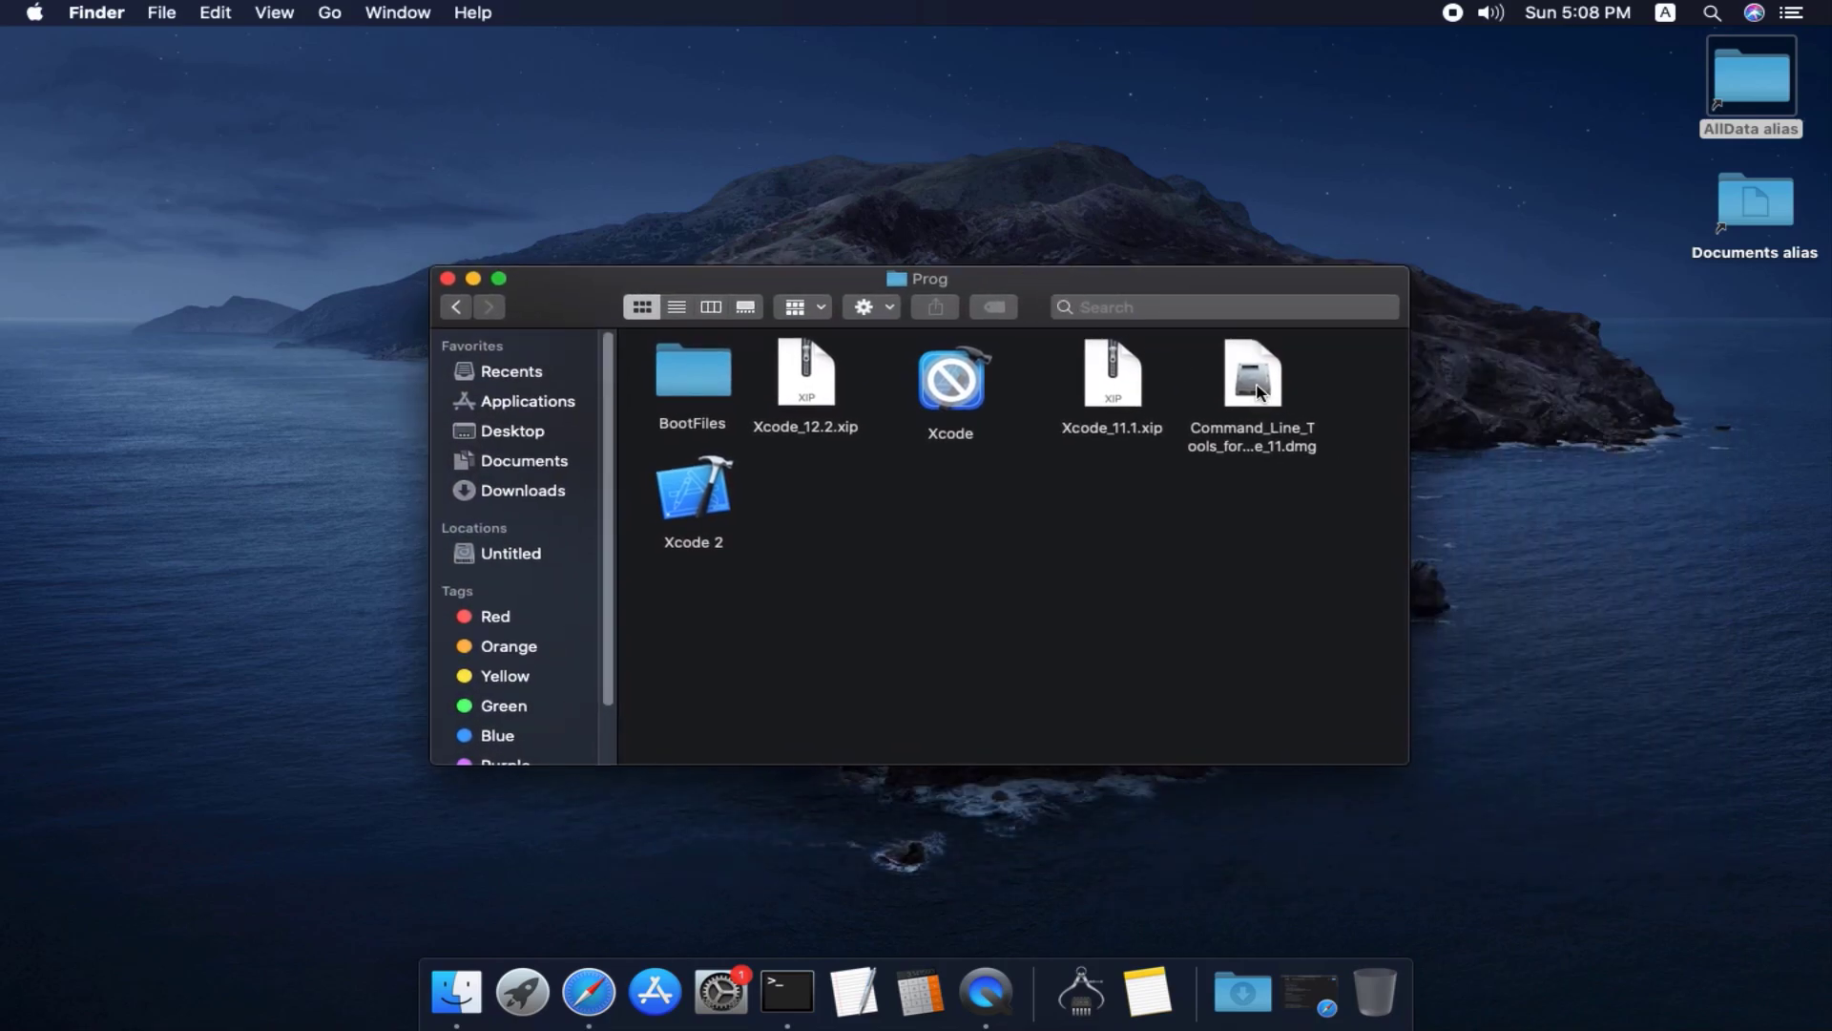
{"action": "double_click", "coordinate": [1258, 392]}
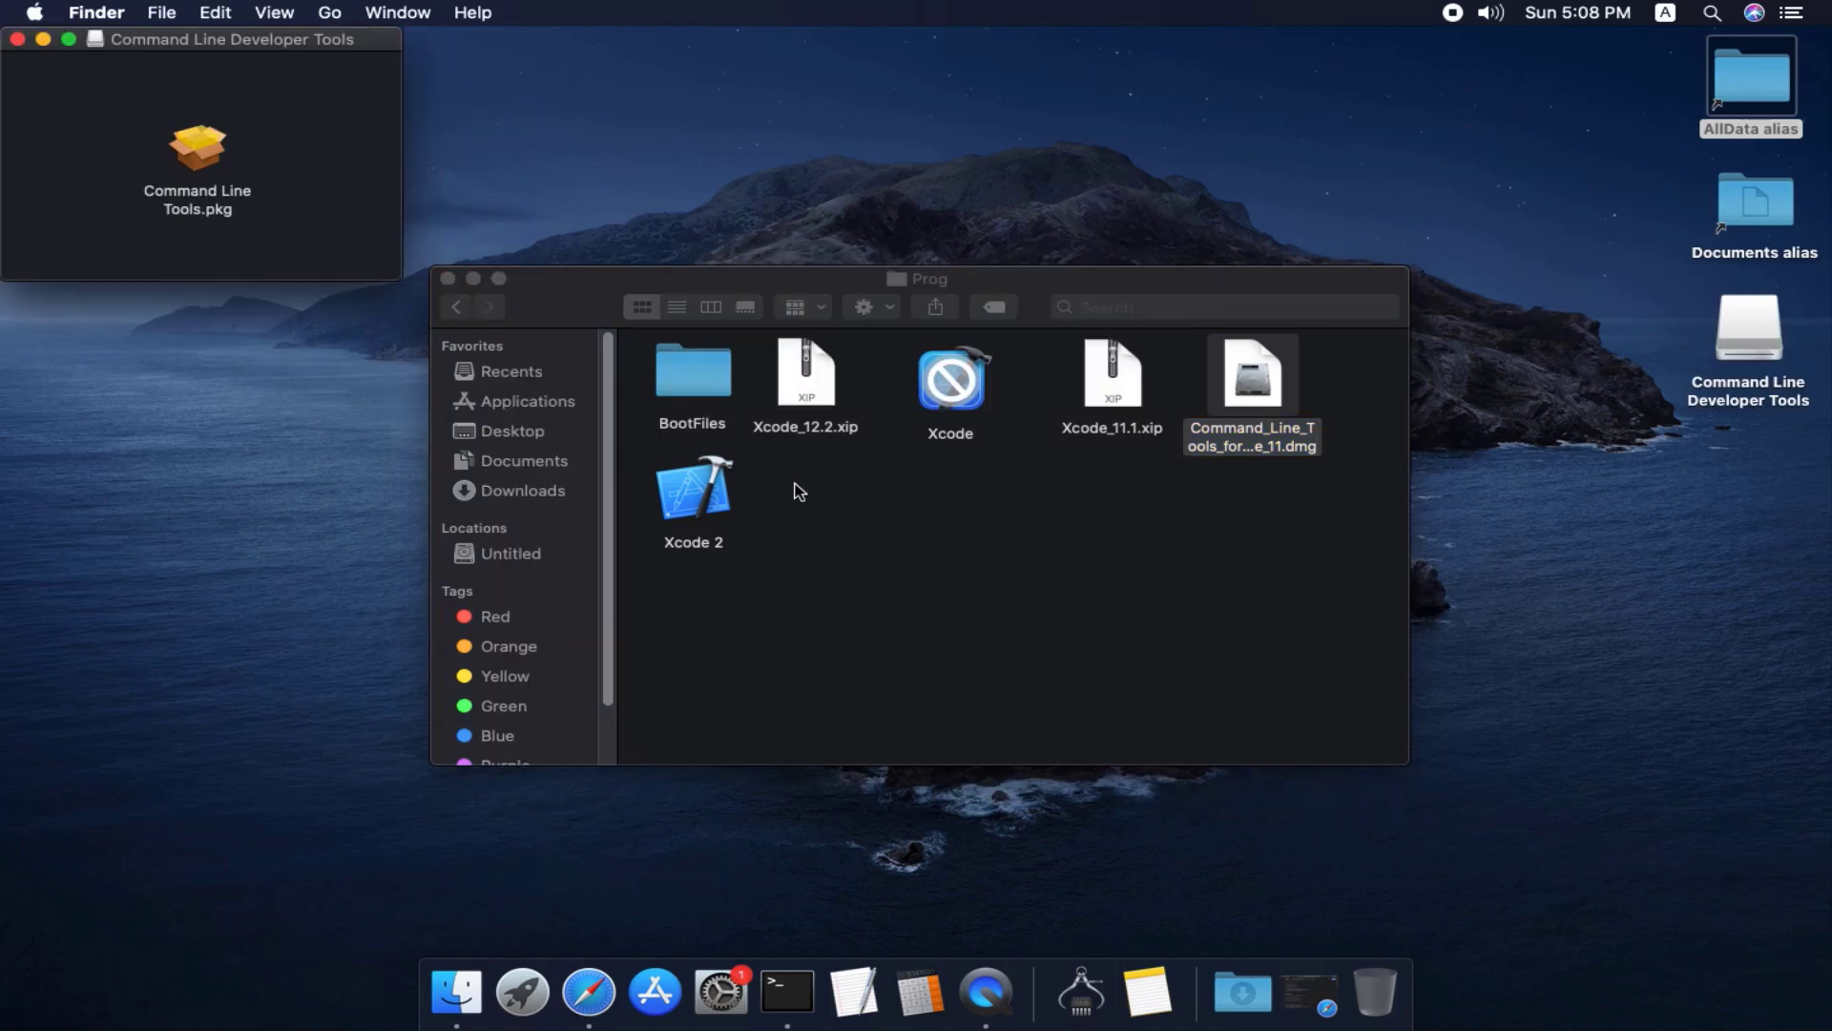
{"action": "double_click", "coordinate": [211, 148]}
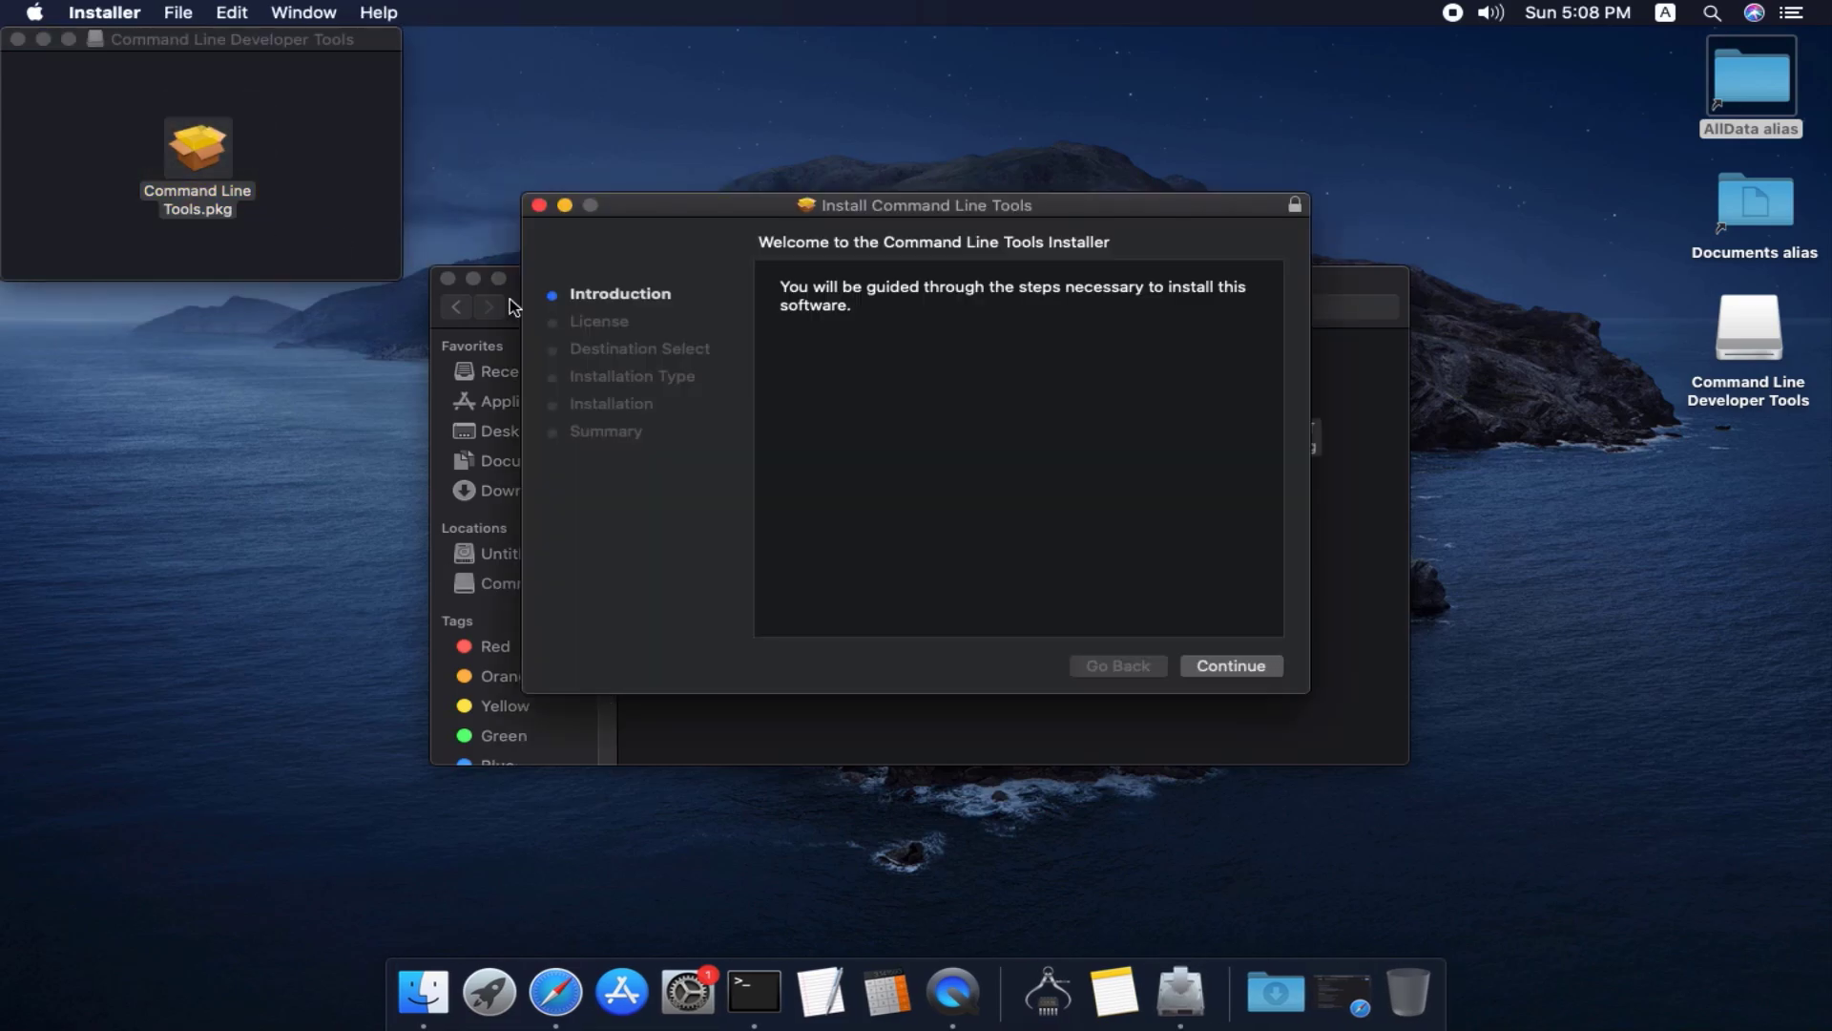
Install the Command Line Tools, accepting the license and authorizing with the account password, and close the installer and both Finder windows.
{"action": "left_click", "coordinate": [1231, 665]}
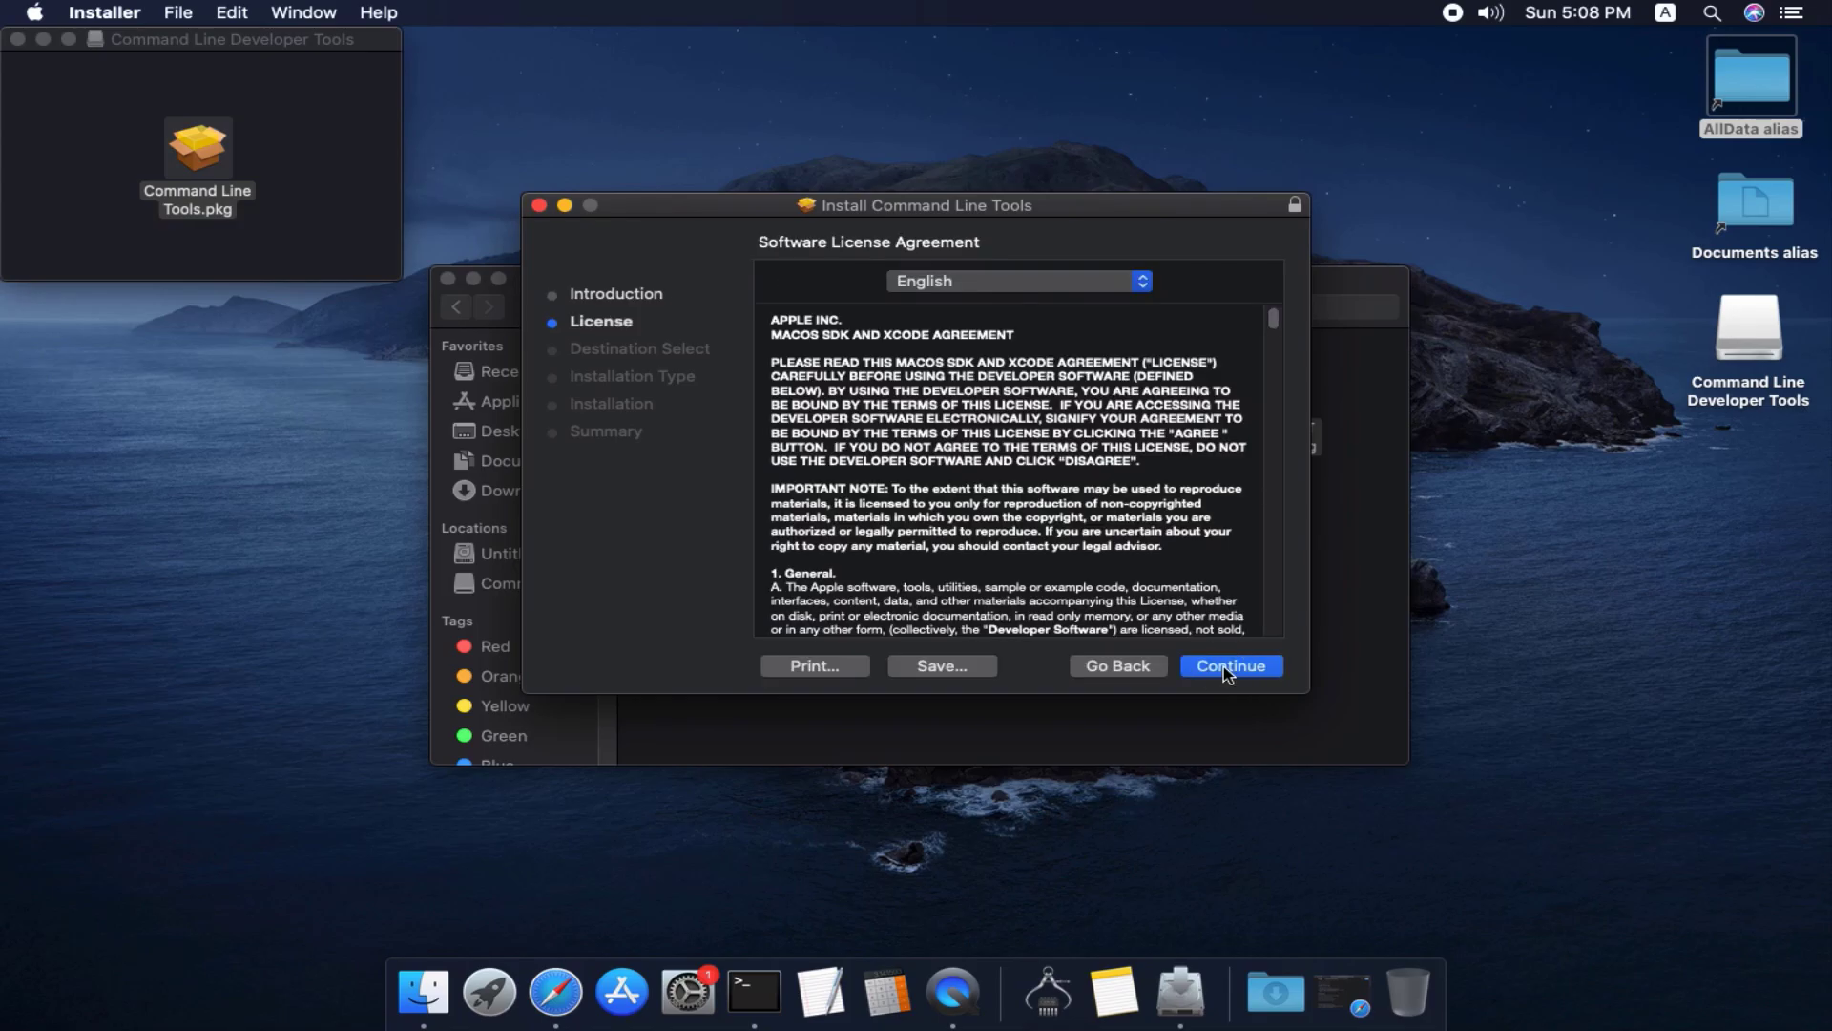
{"action": "left_click", "coordinate": [1229, 668]}
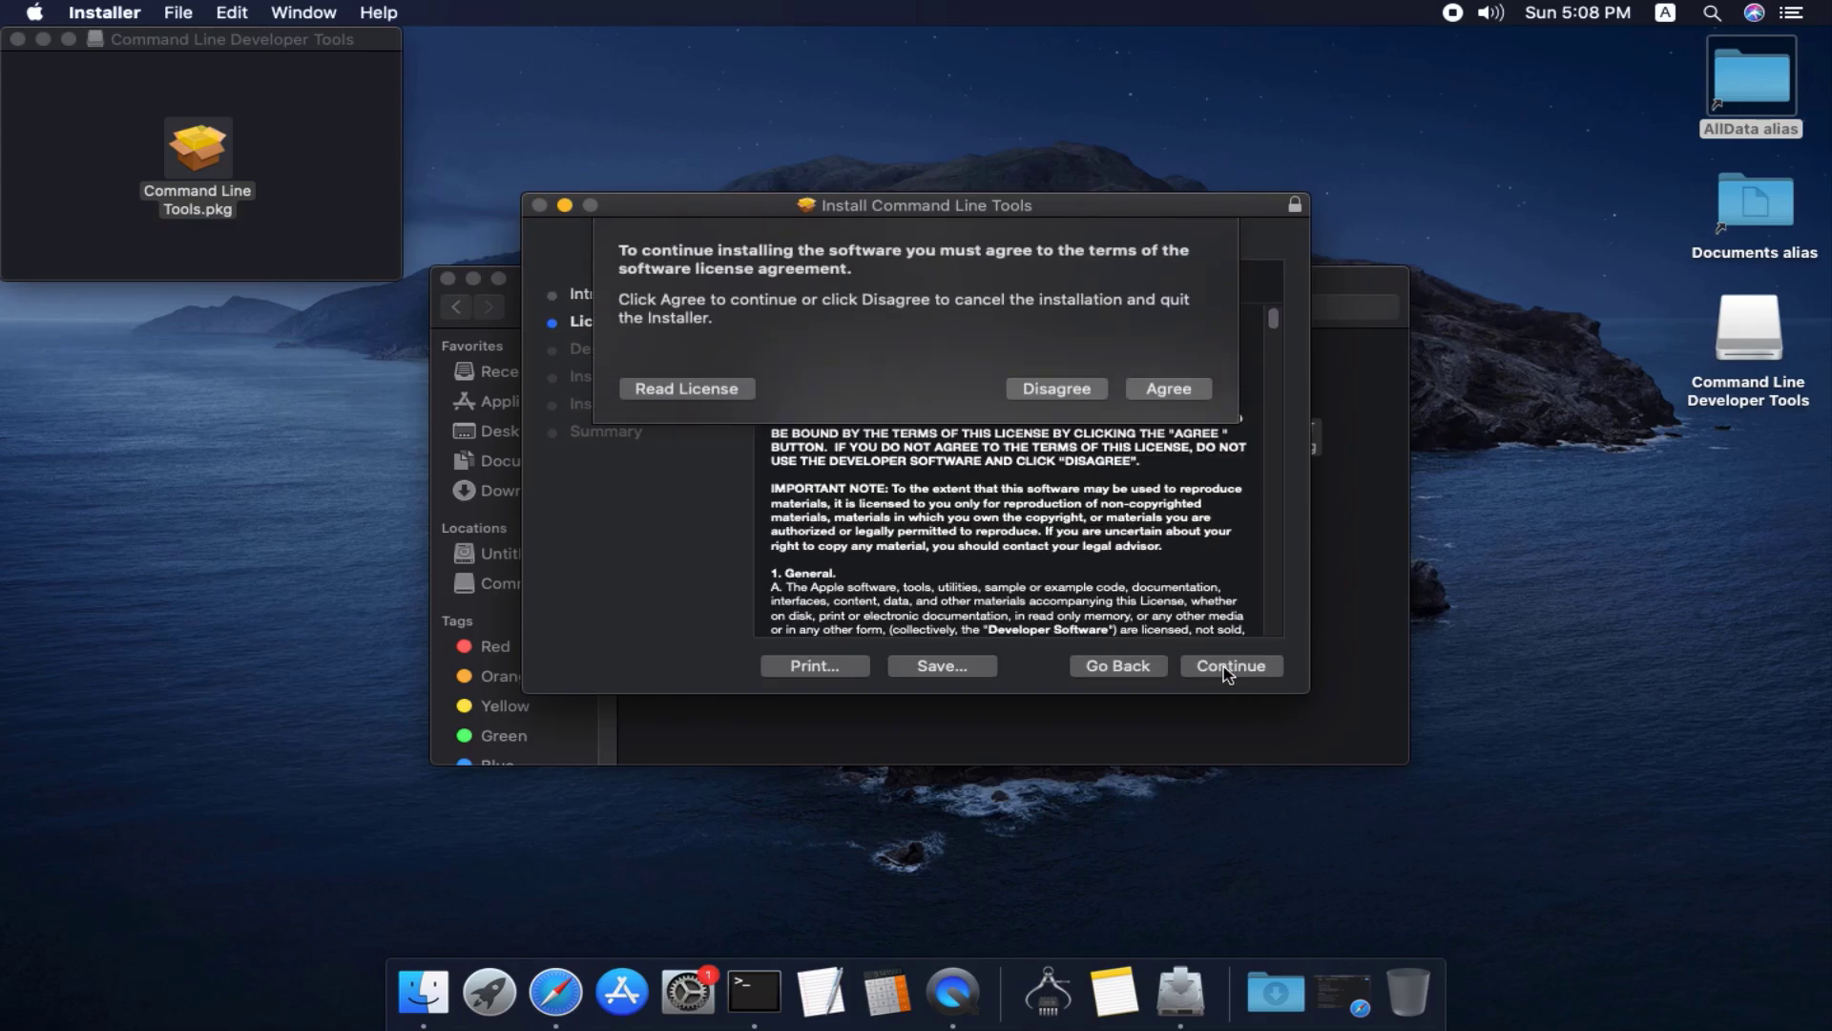
{"action": "left_click", "coordinate": [1162, 391]}
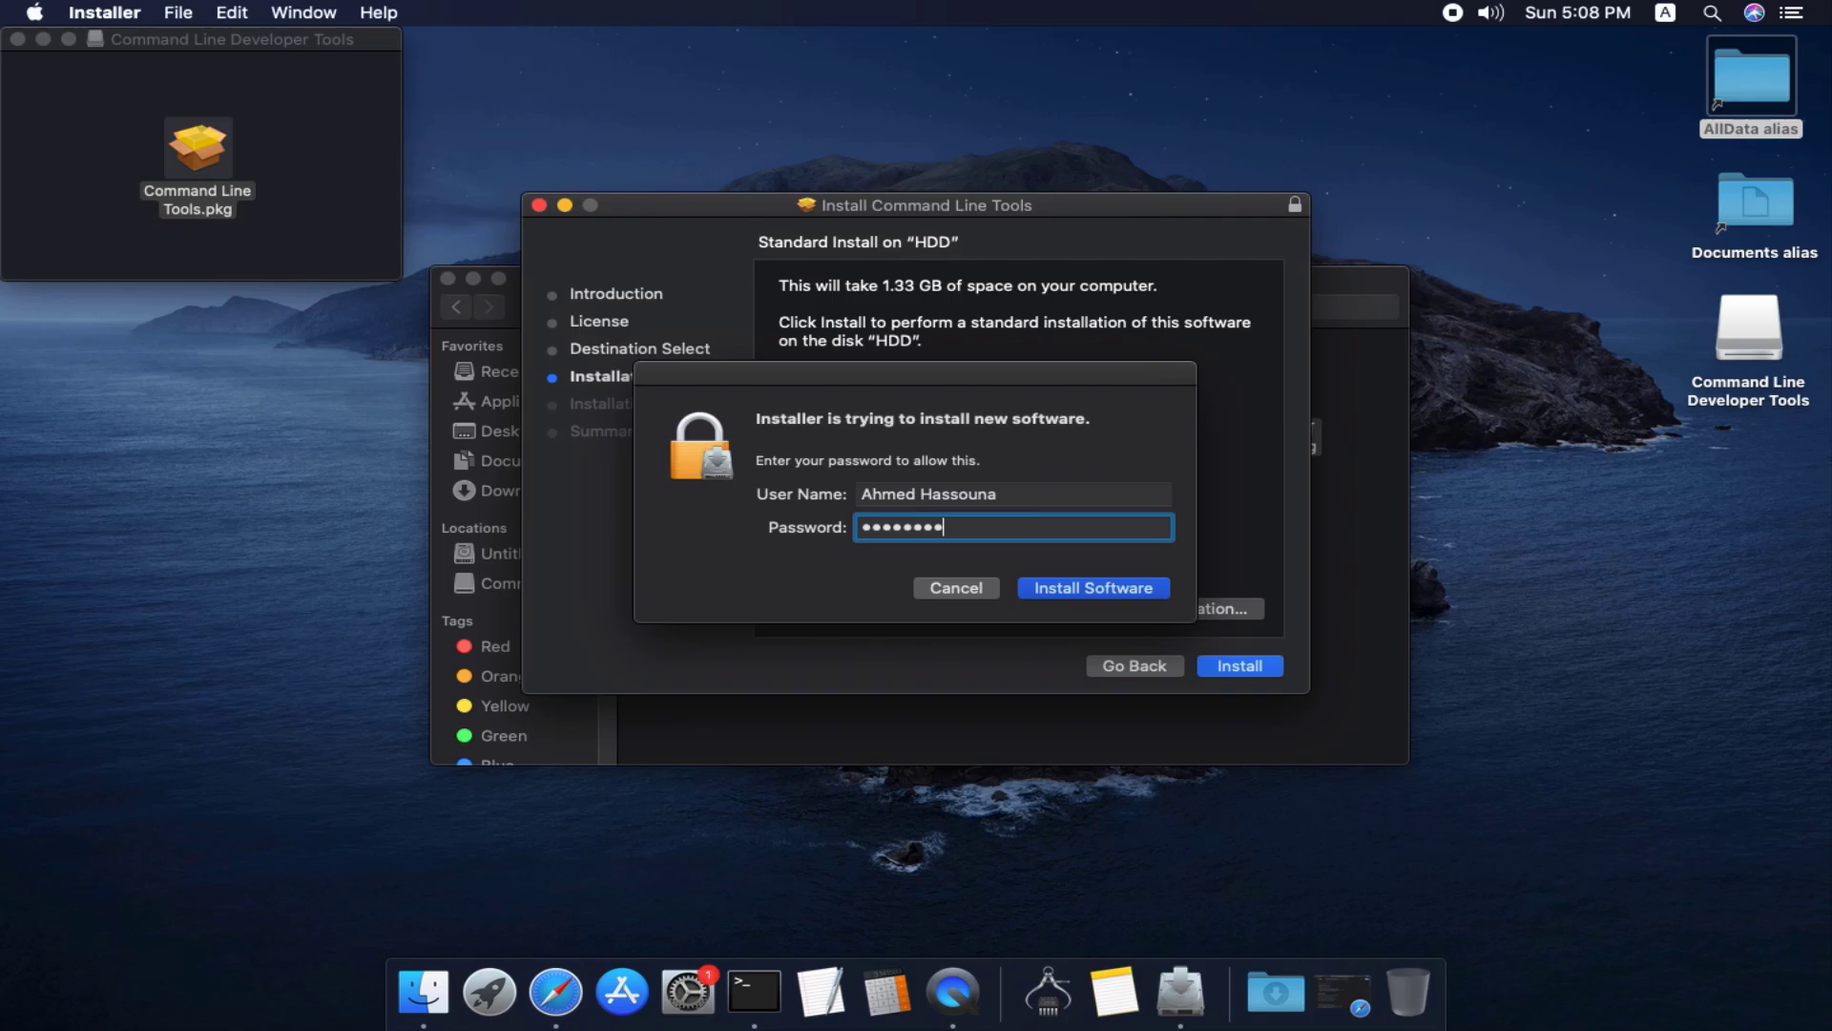
{"action": "key", "text": "Return"}
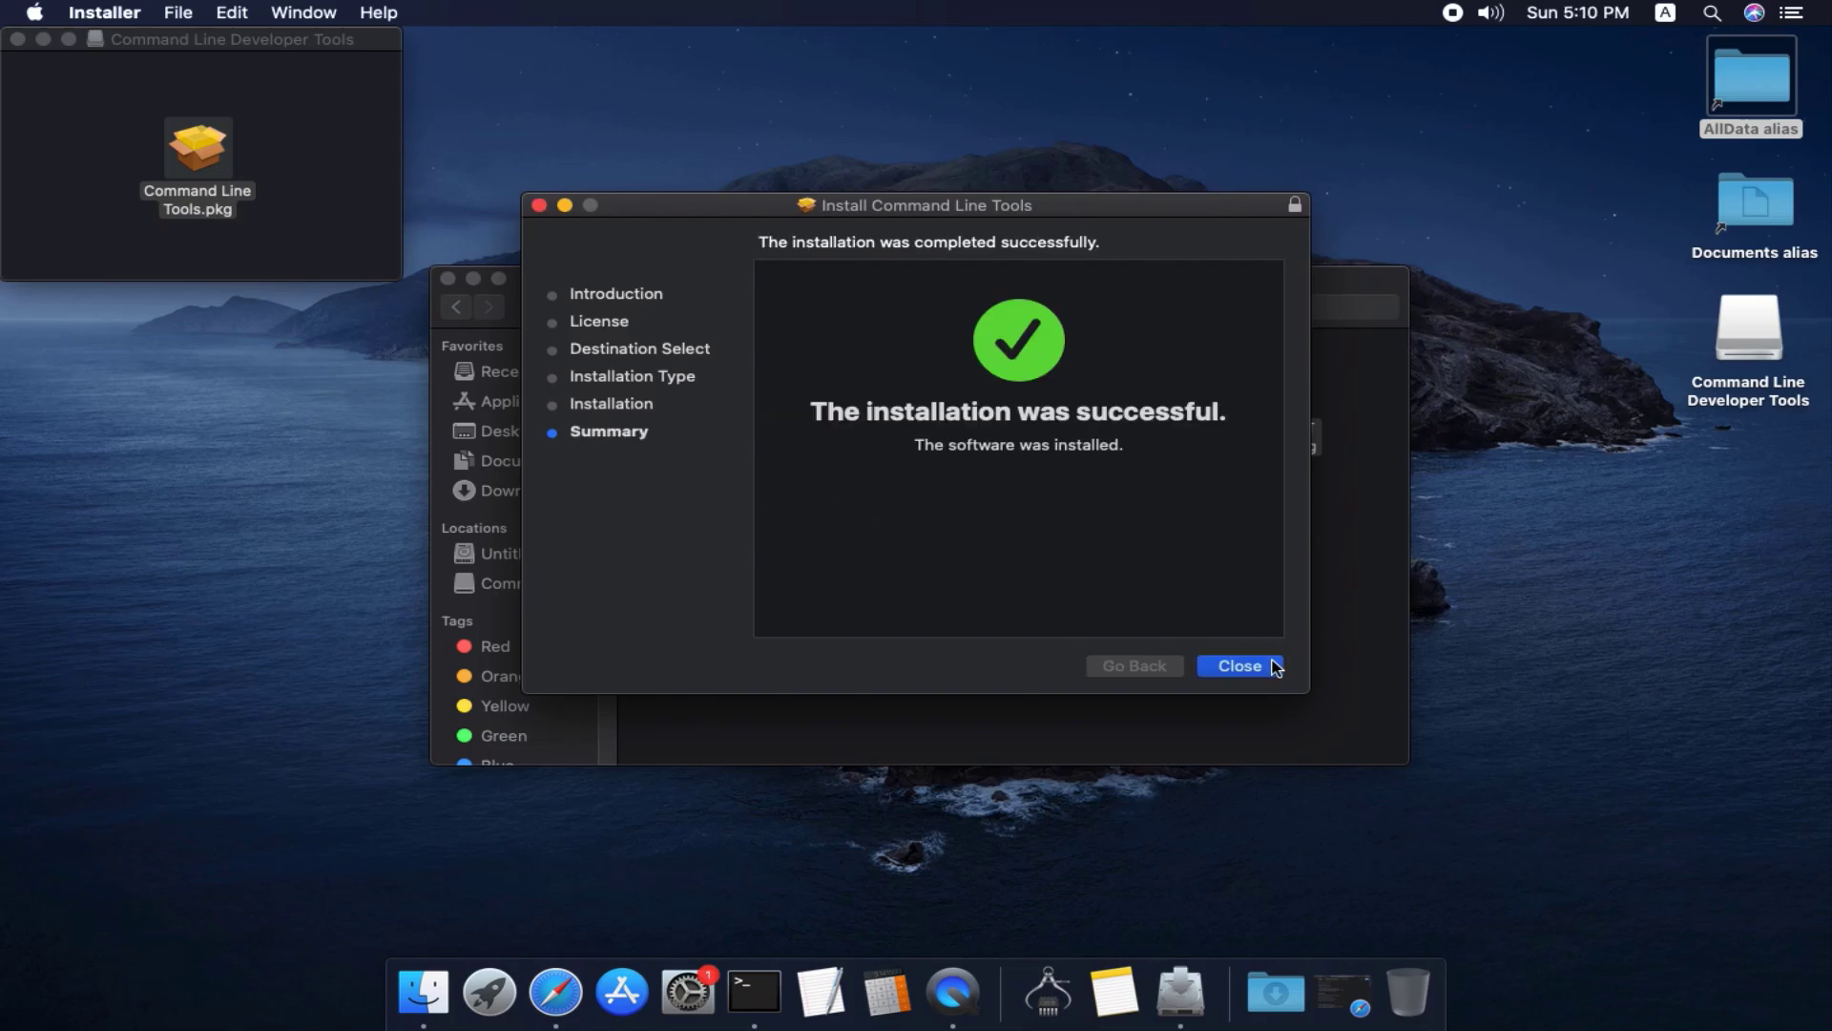
{"action": "left_click", "coordinate": [1232, 671]}
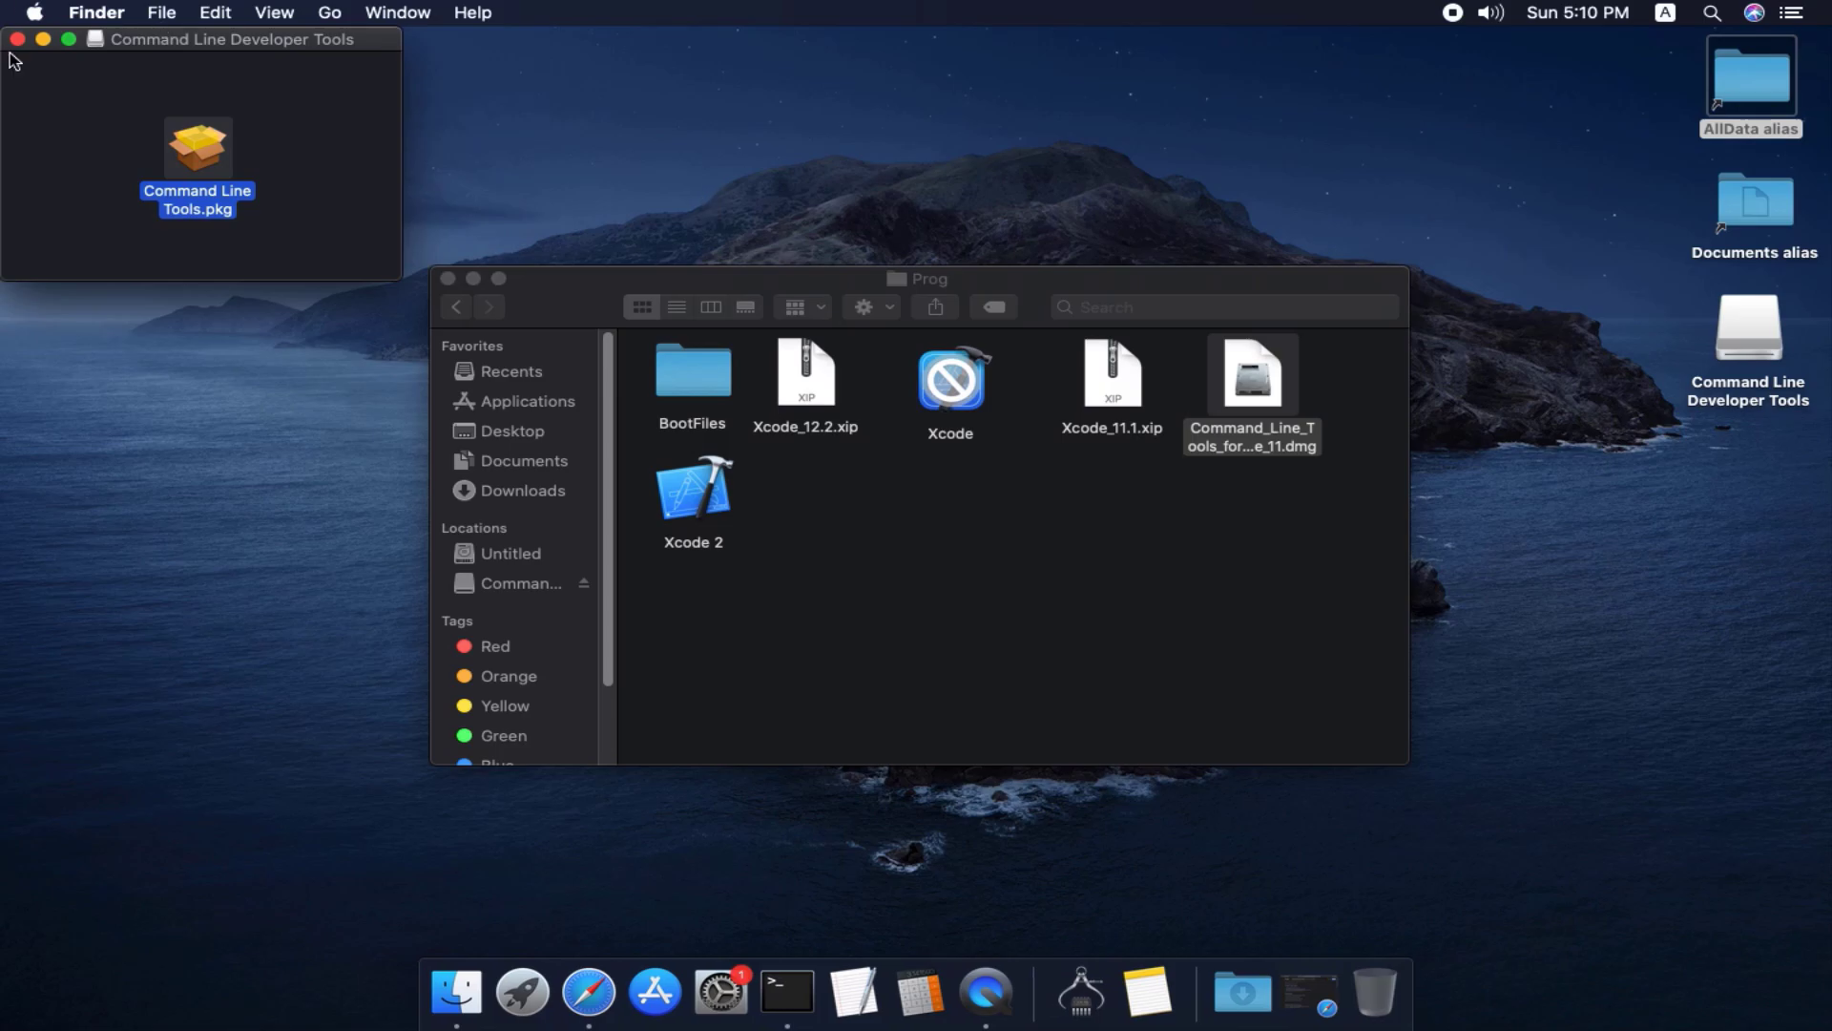
{"action": "left_click", "coordinate": [16, 39]}
{"action": "left_click", "coordinate": [446, 278]}
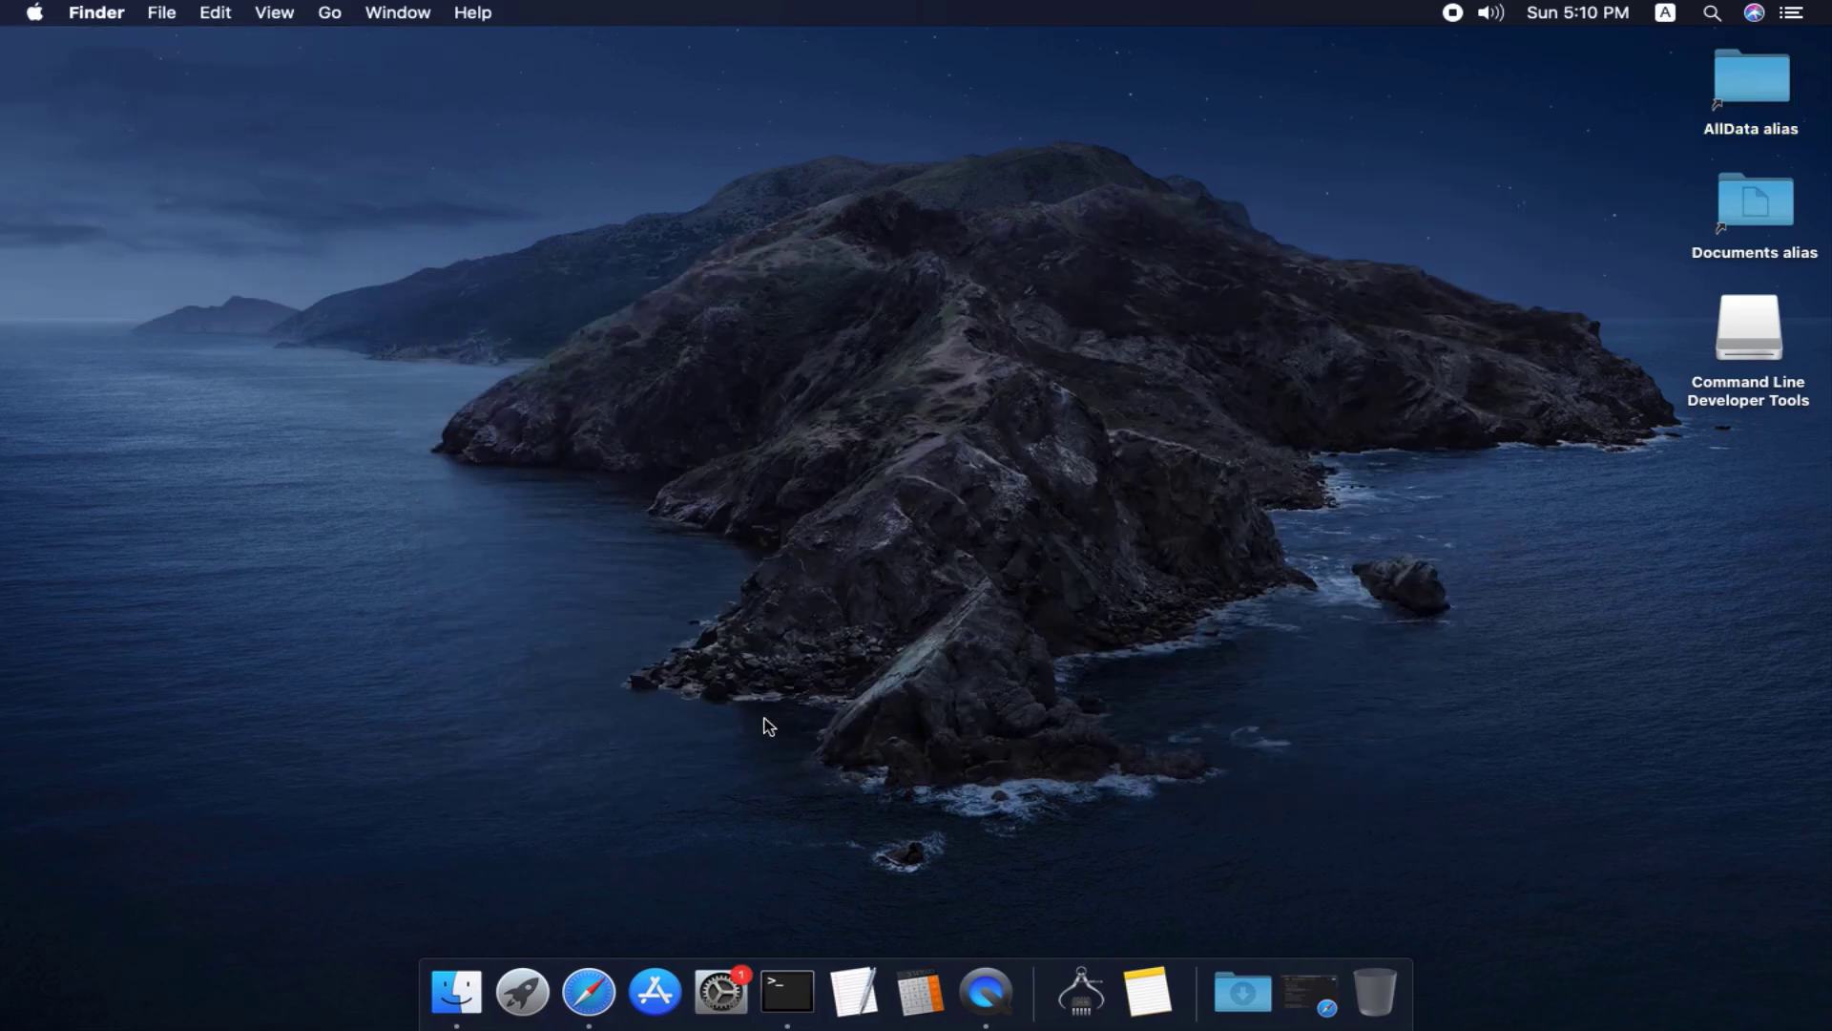
Open a Terminal window and enlarge its text by about six steps.
{"action": "left_click", "coordinate": [785, 992]}
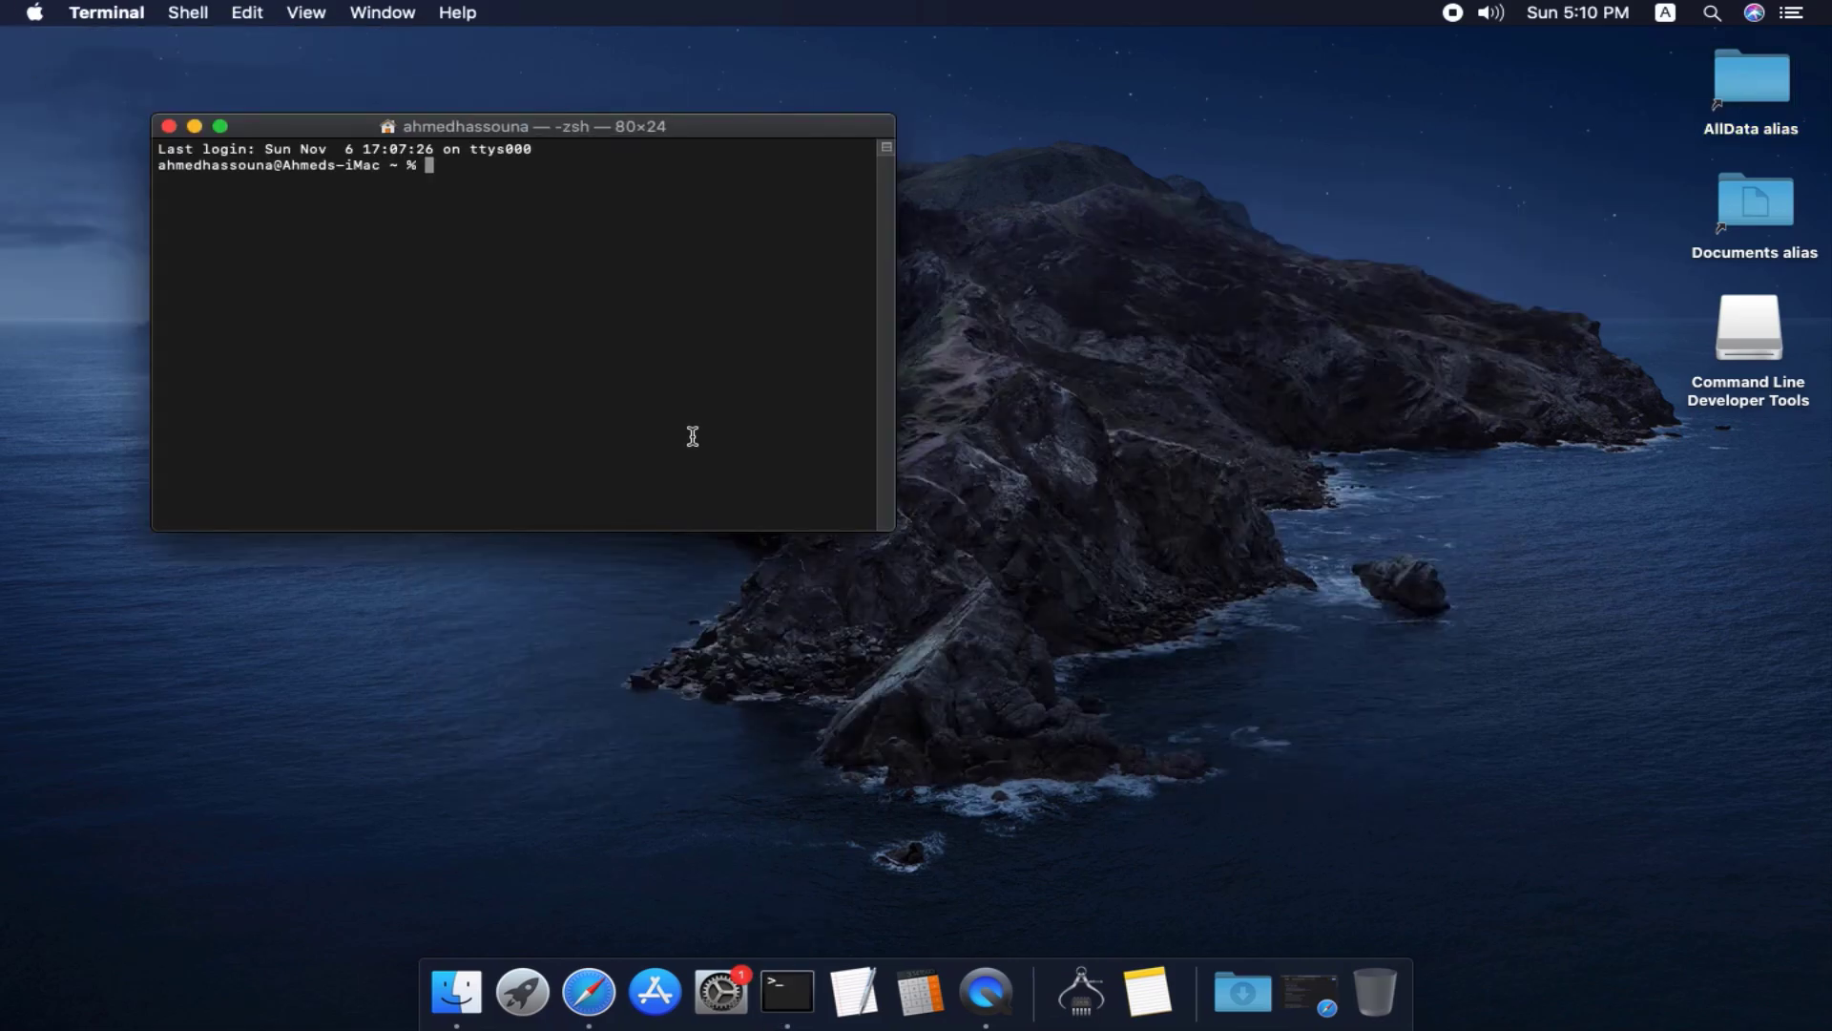
{"action": "key", "text": "super+plus"}
{"action": "key", "text": "super+plus"}
{"action": "key", "text": "super+plus"}
{"action": "key", "text": "super+plus"}
{"action": "key", "text": "super+plus"}
{"action": "key", "text": "super+plus"}
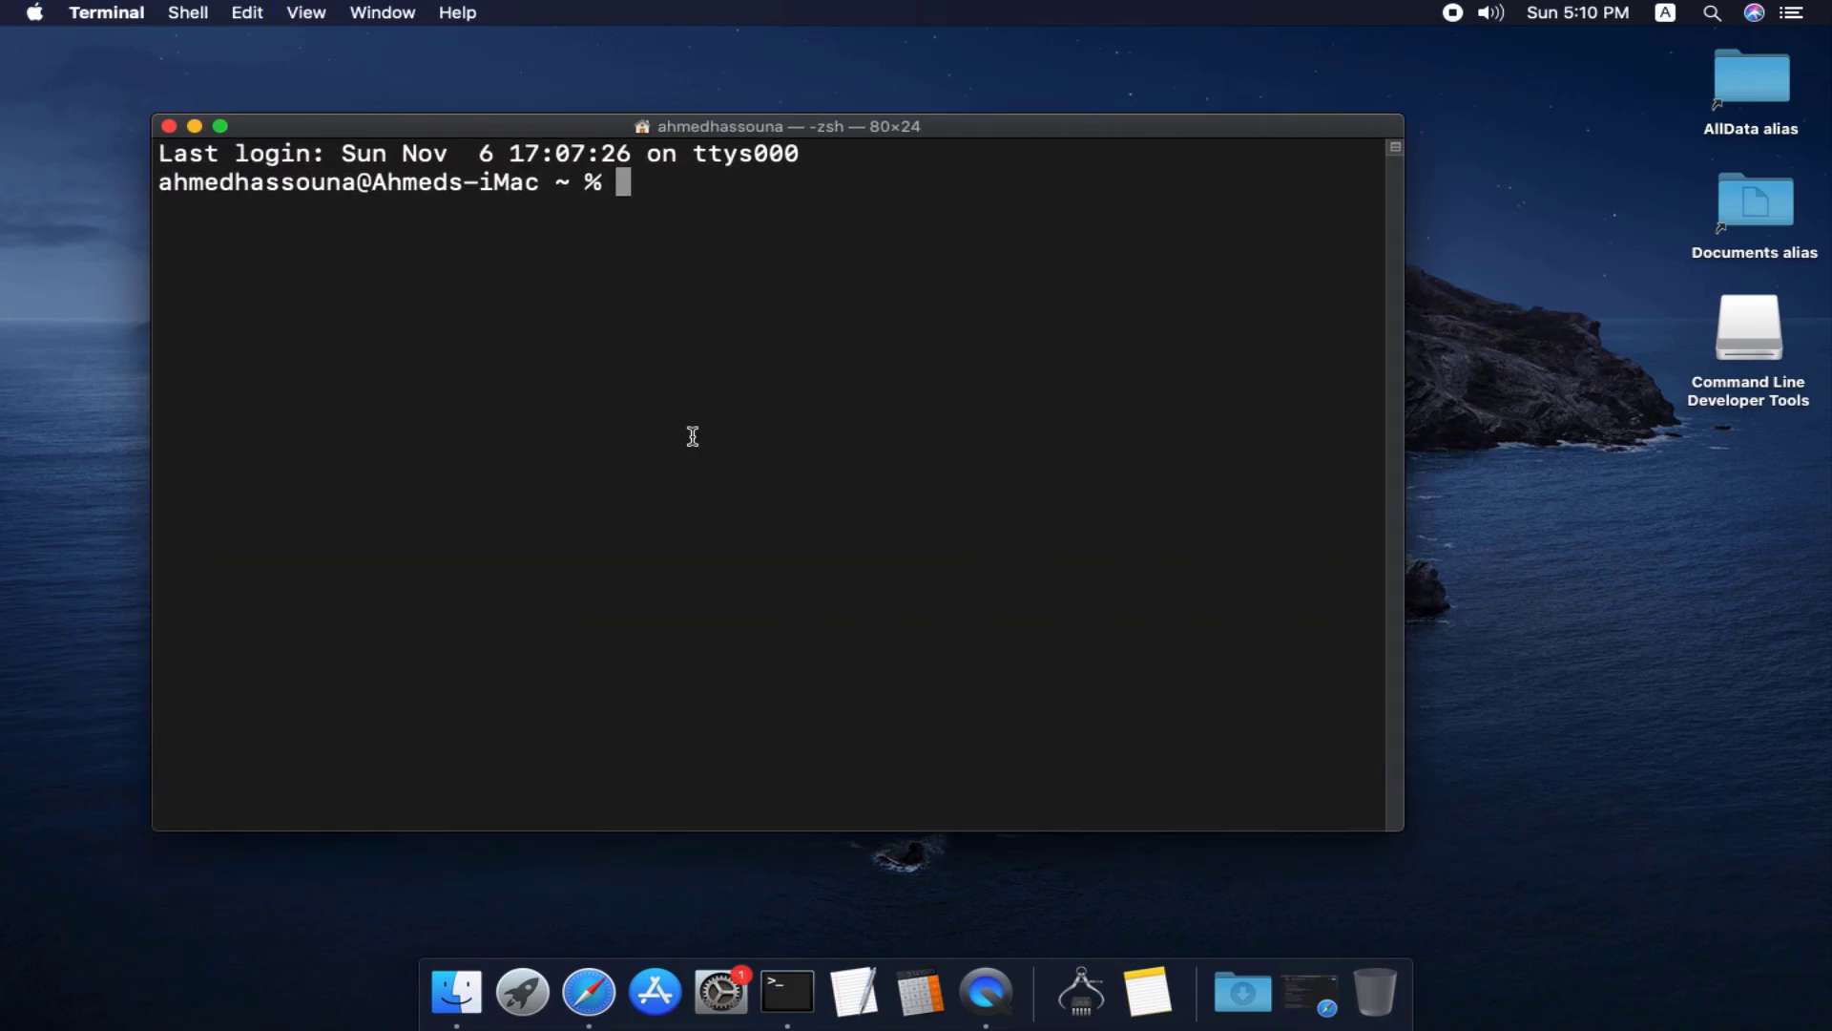
Test the compilers by running g++ and gcc without arguments, and close the Terminal window.
{"action": "type", "text": "g++"}
{"action": "key", "text": "Return"}
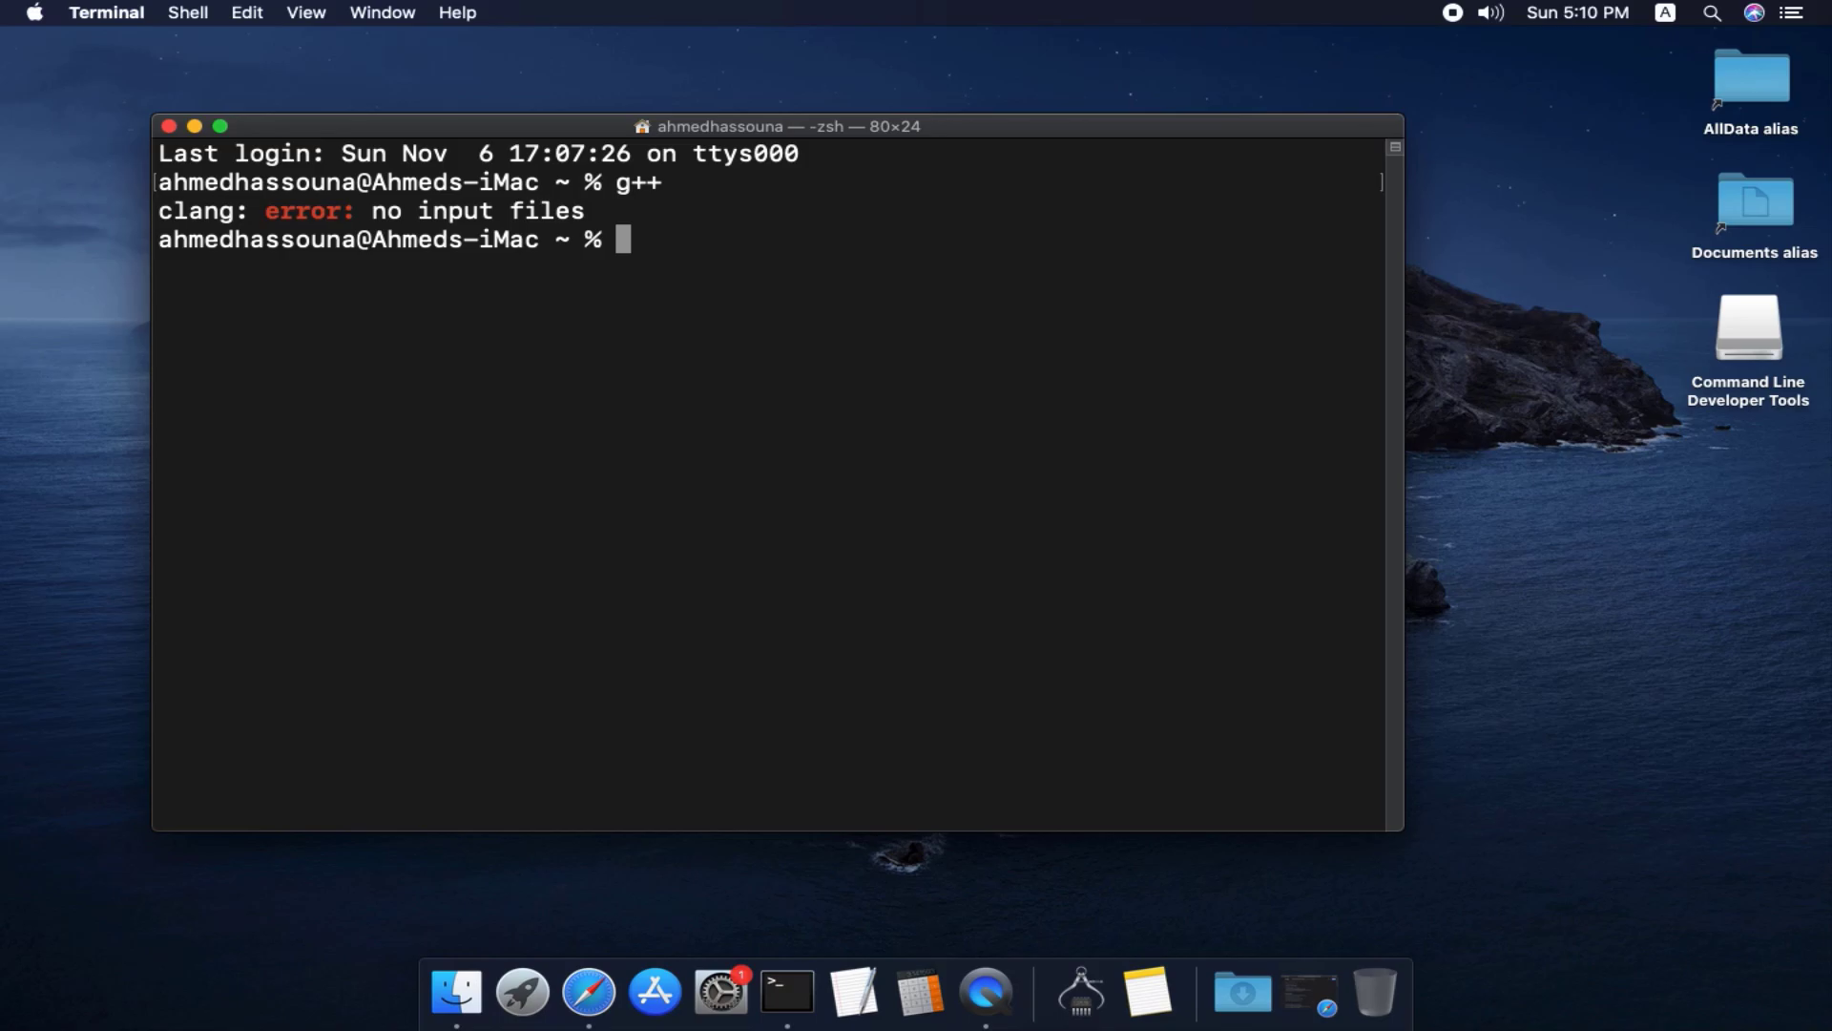
{"action": "type", "text": "gcc"}
{"action": "key", "text": "Return"}
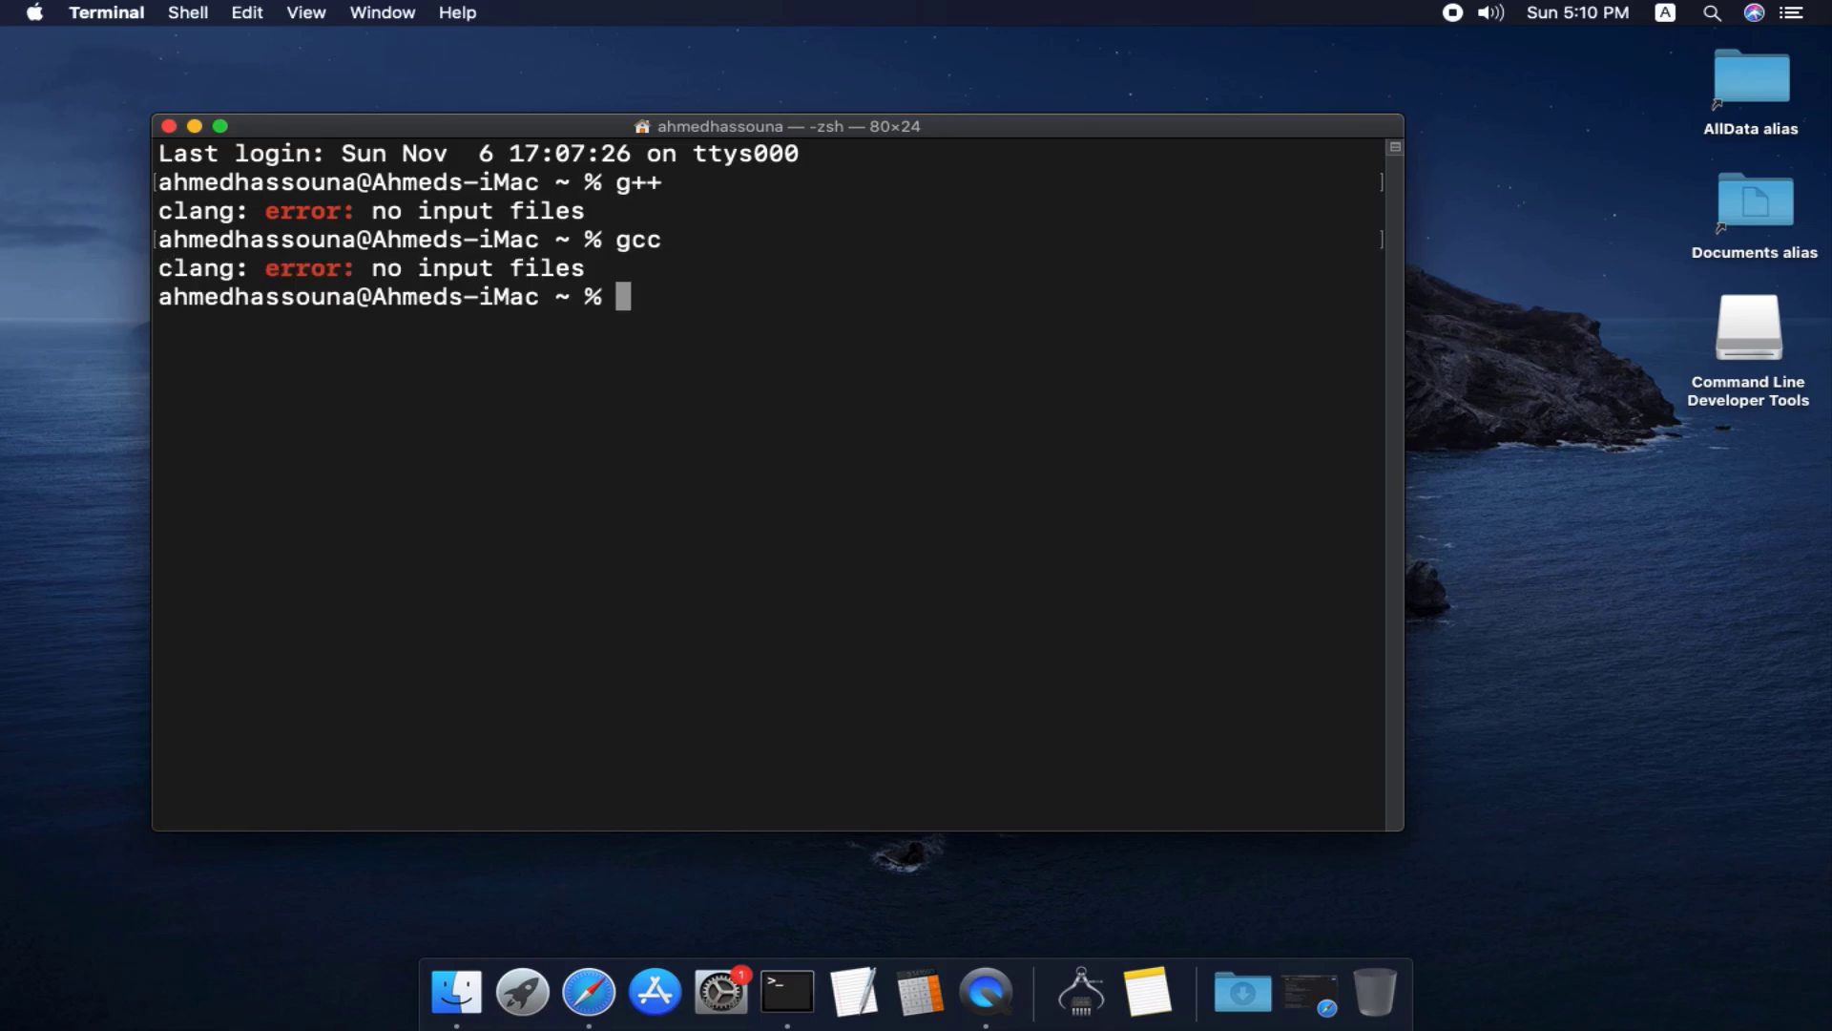
{"action": "left_click", "coordinate": [169, 126]}
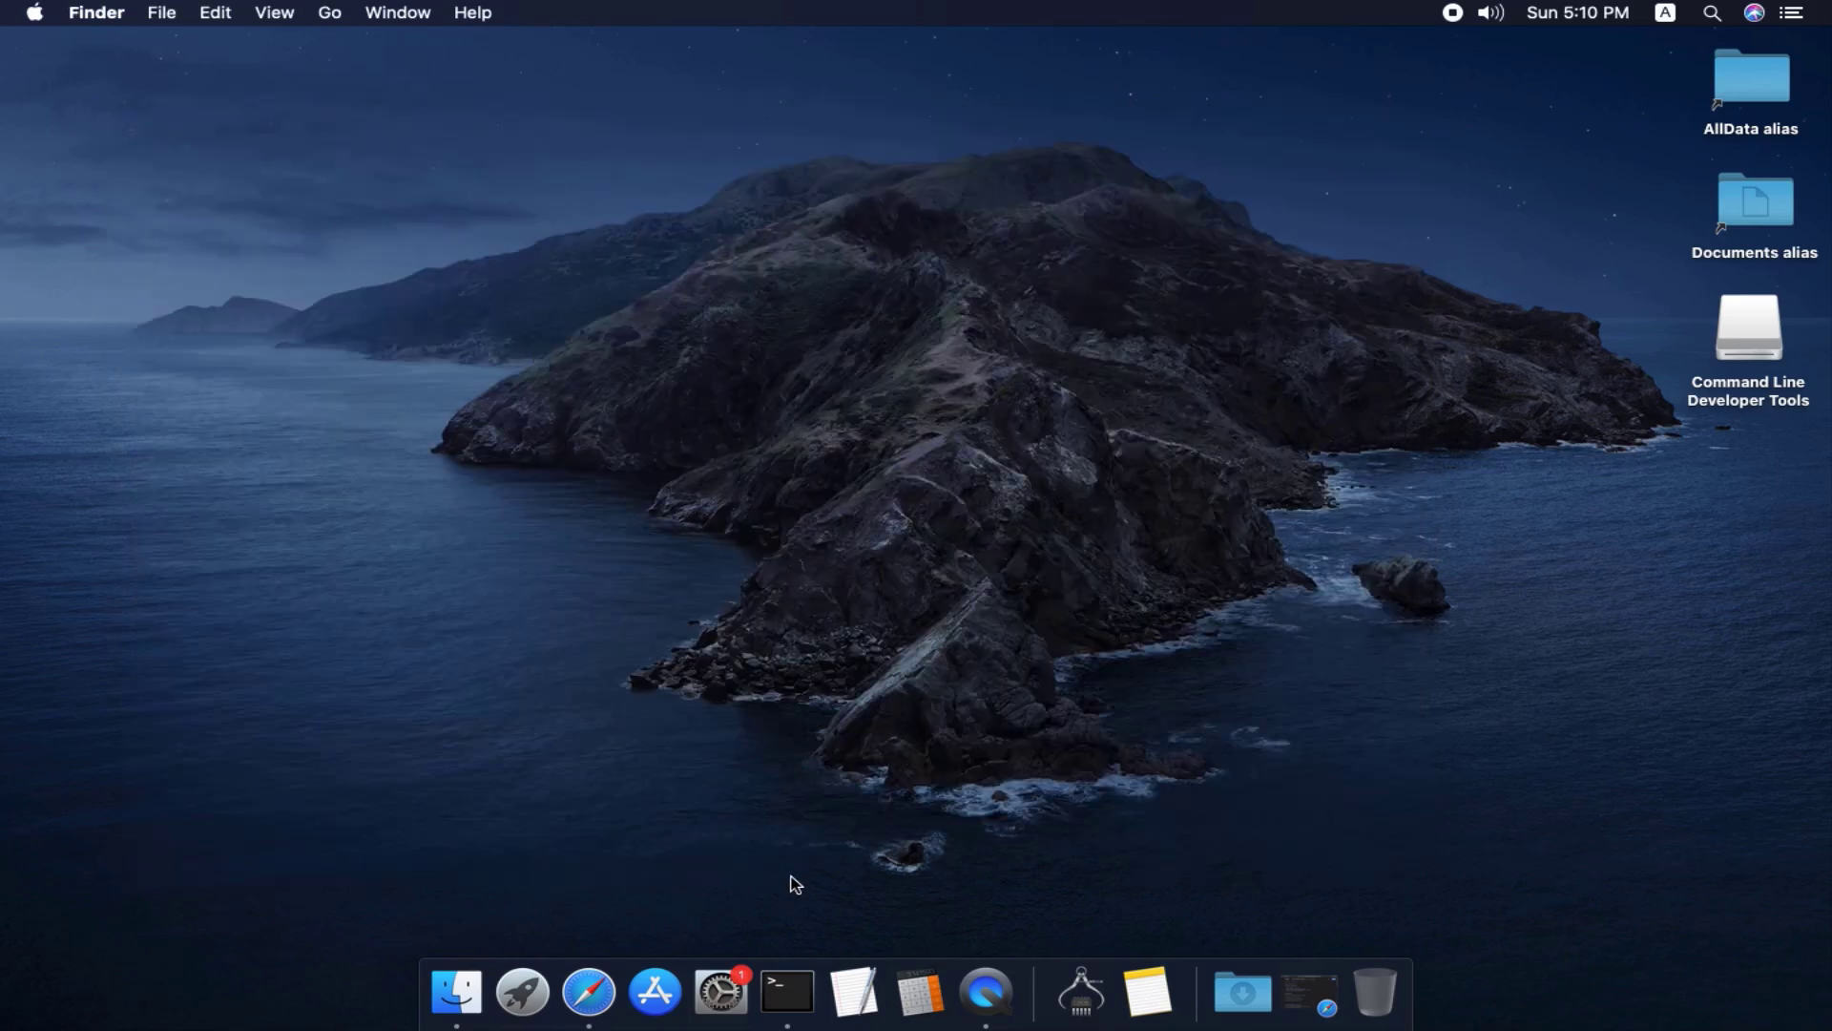
Reopen Terminal with a fresh window and increase its text size by about six steps.
{"action": "left_click", "coordinate": [787, 993]}
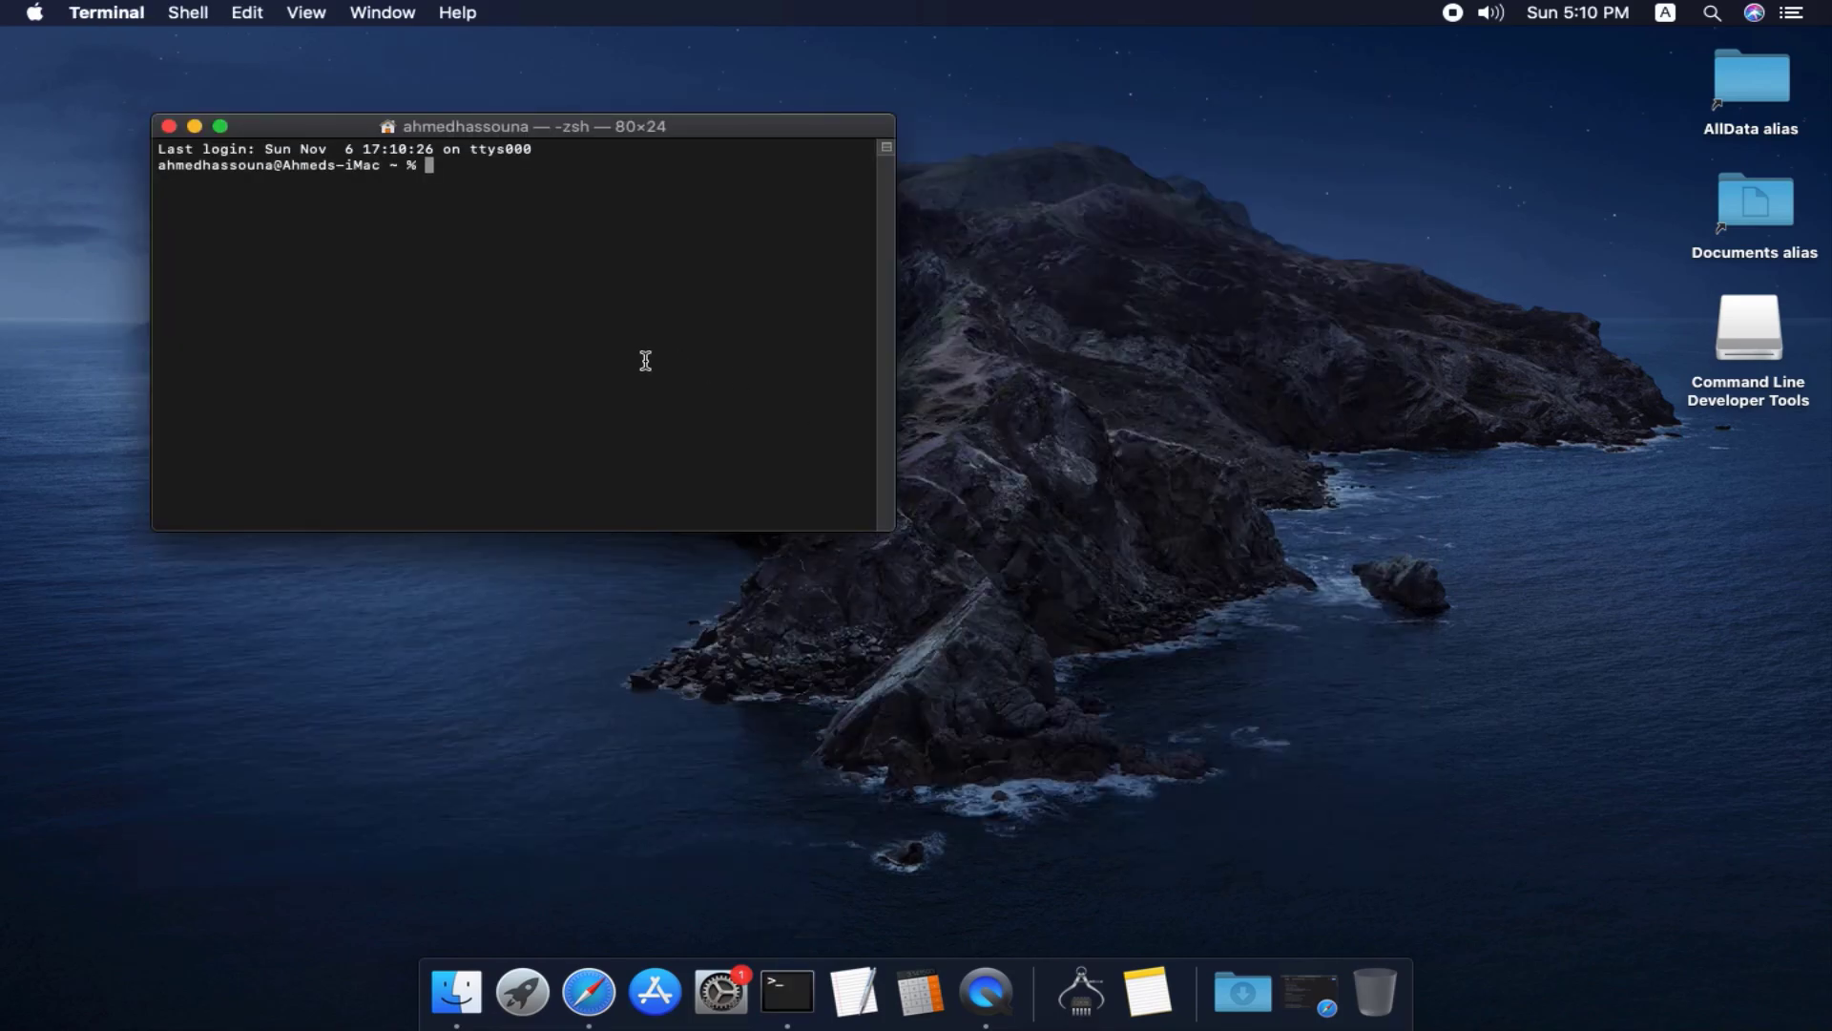
{"action": "key", "text": "super+plus"}
{"action": "key", "text": "super+plus"}
{"action": "key", "text": "super+plus"}
{"action": "key", "text": "super+plus"}
{"action": "key", "text": "super+plus"}
{"action": "key", "text": "super+plus"}
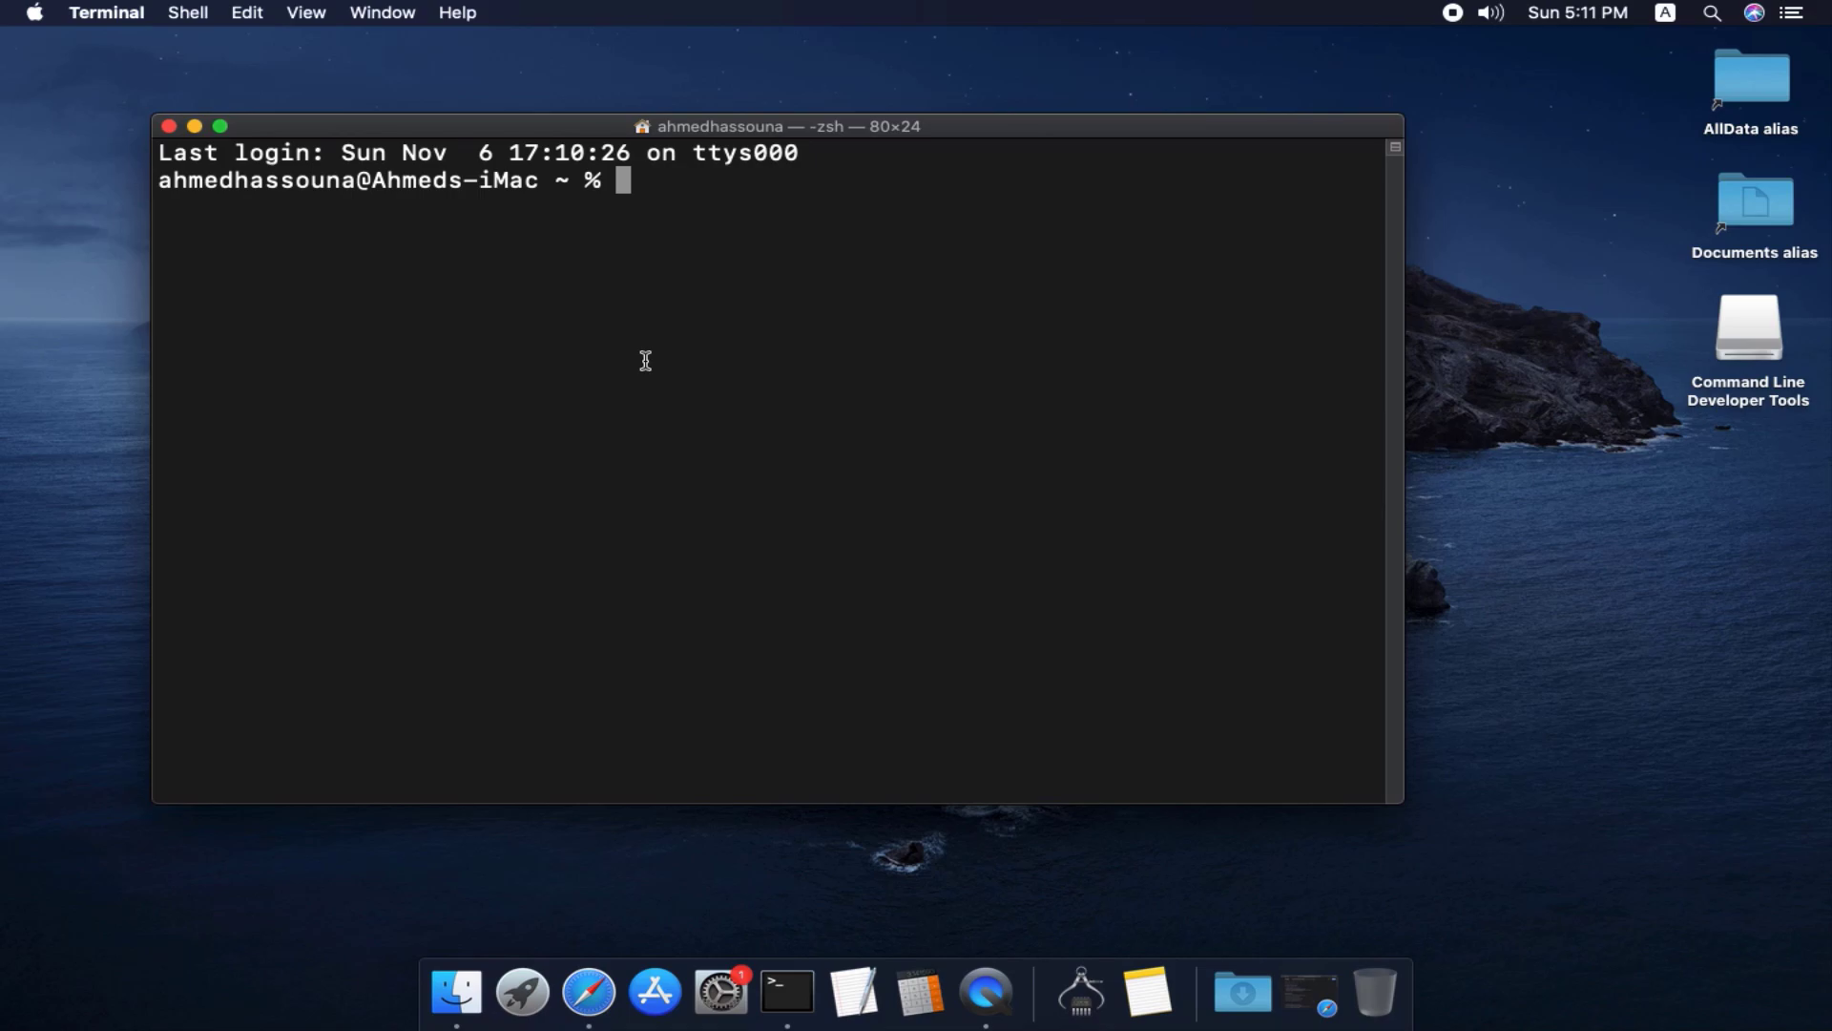
Run sudo xcode-select --reset to restore the default developer tools path.
{"action": "type", "text": "sudo xcode"}
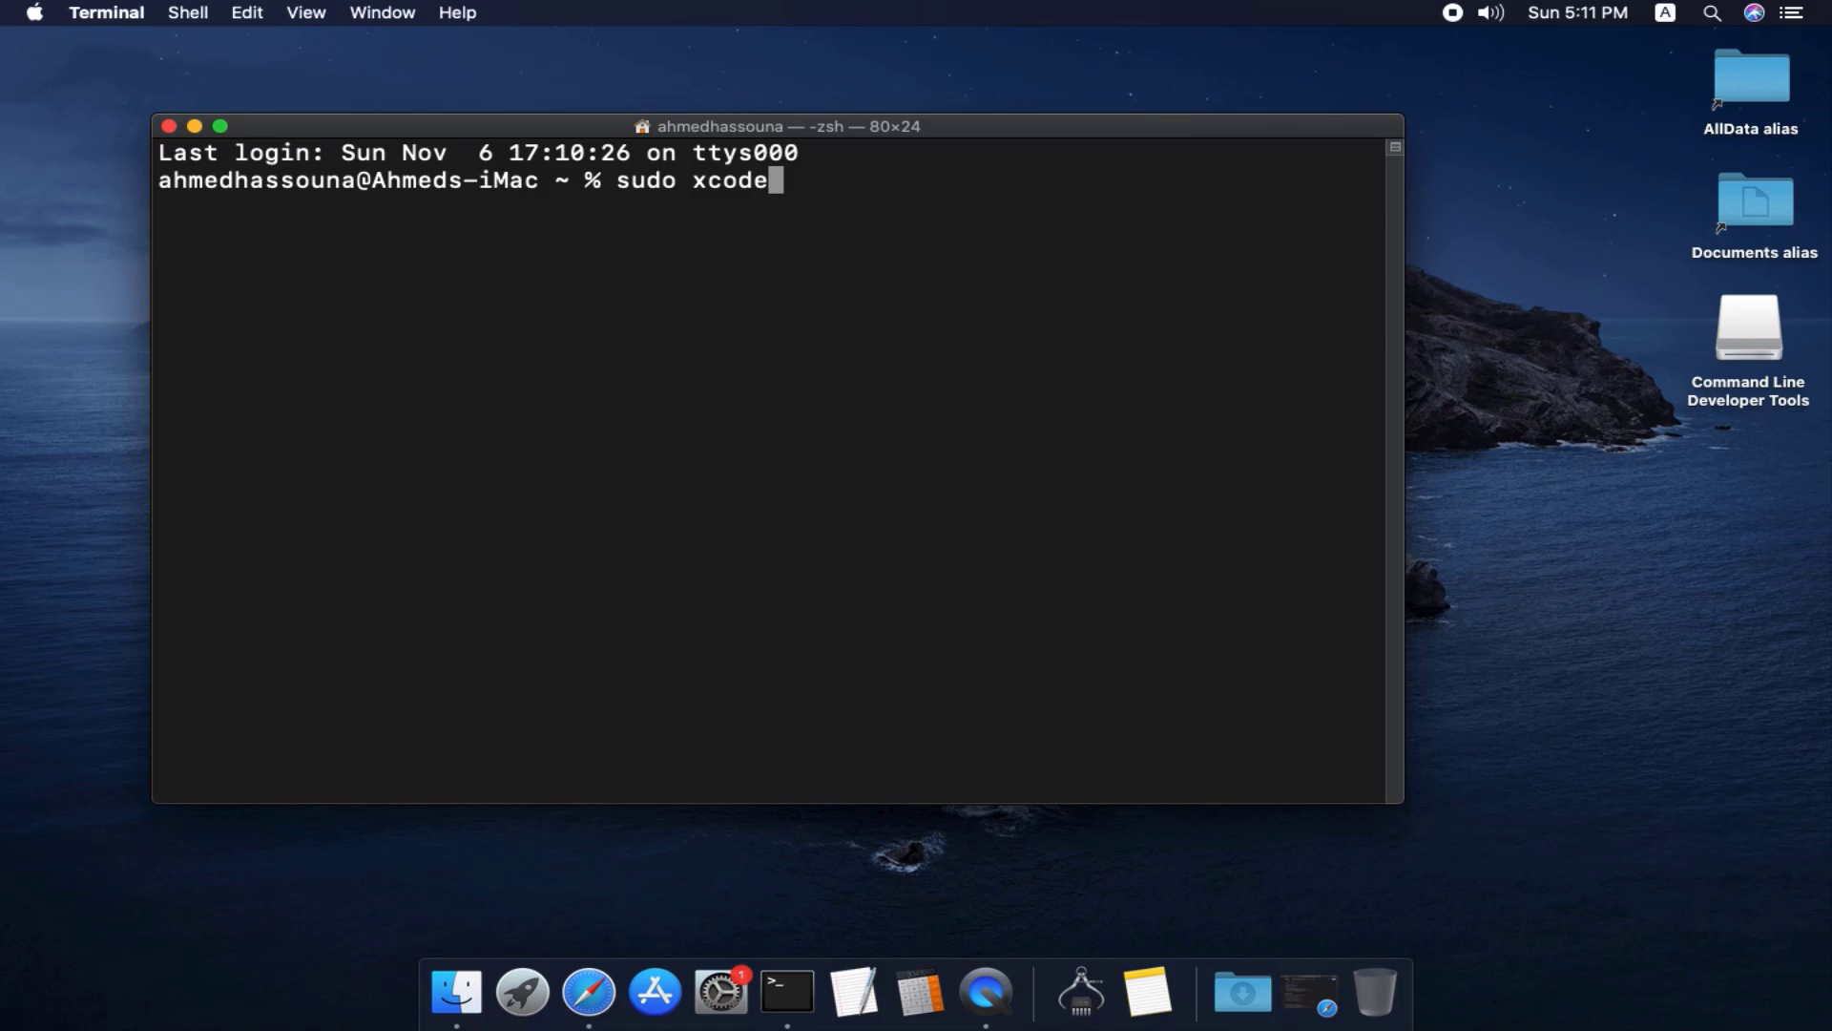
{"action": "type", "text": "-select"}
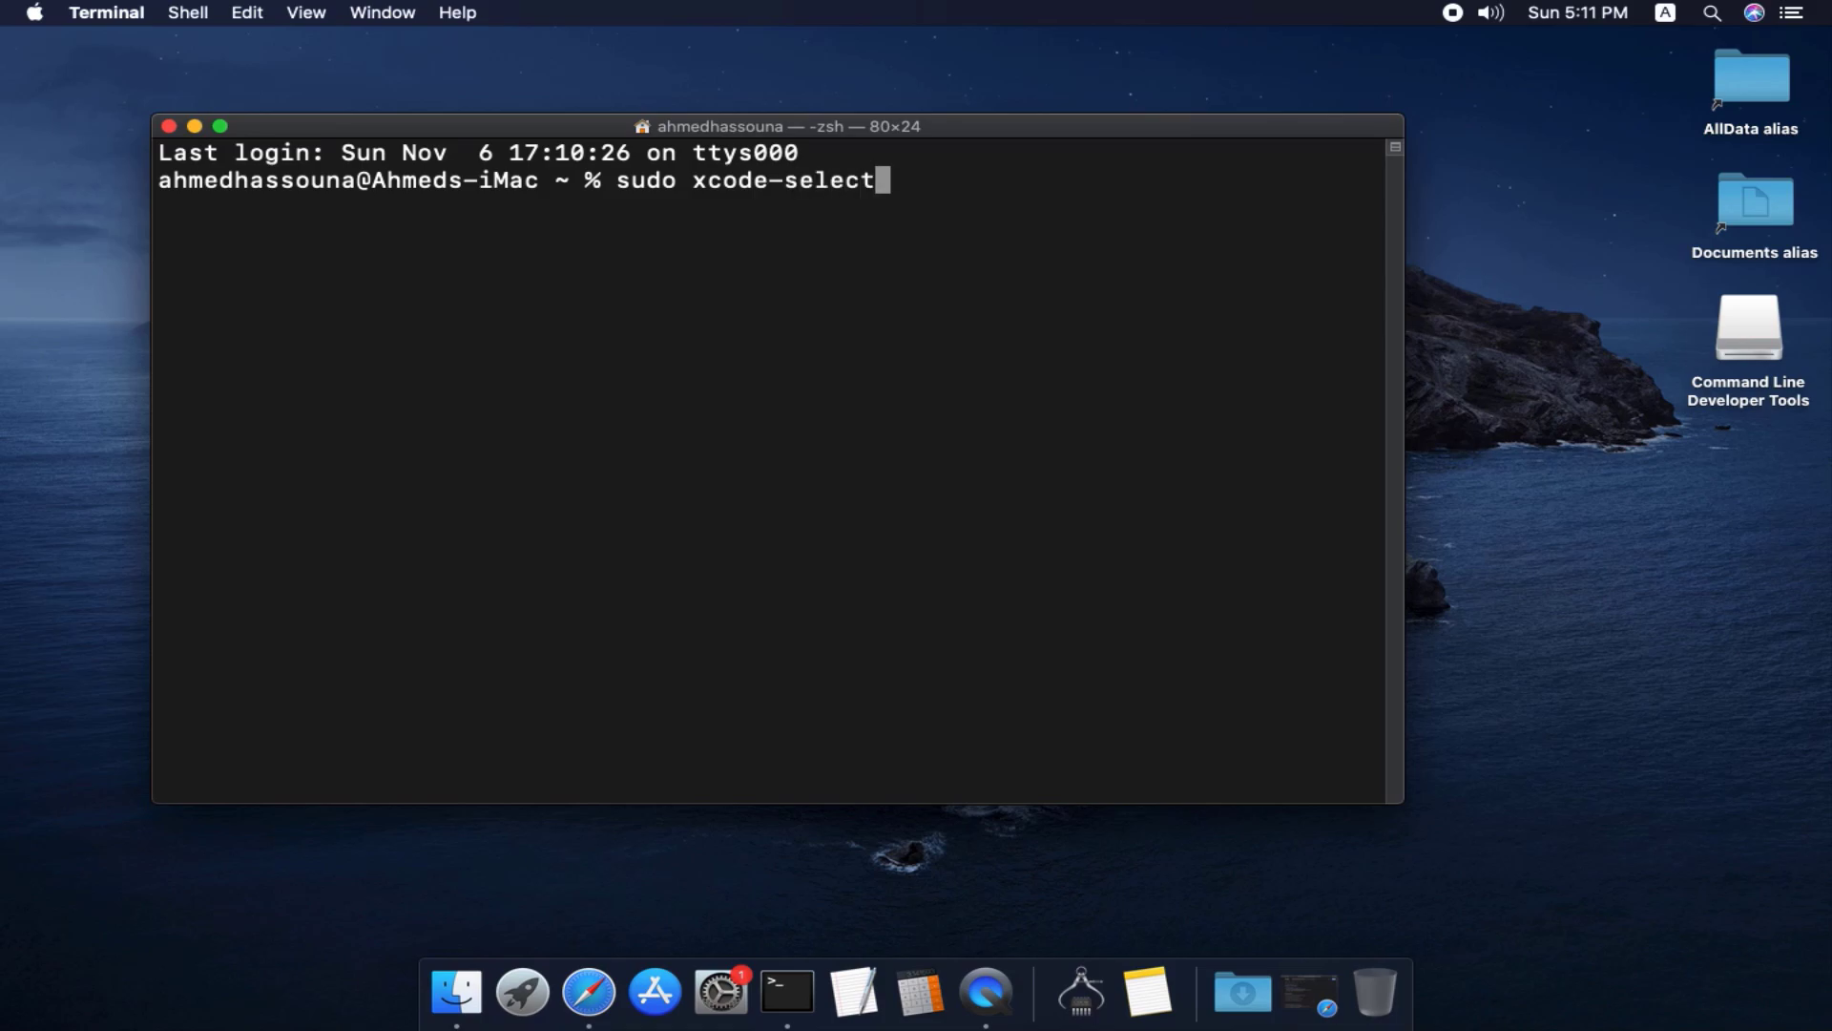
{"action": "type", "text": " --reset"}
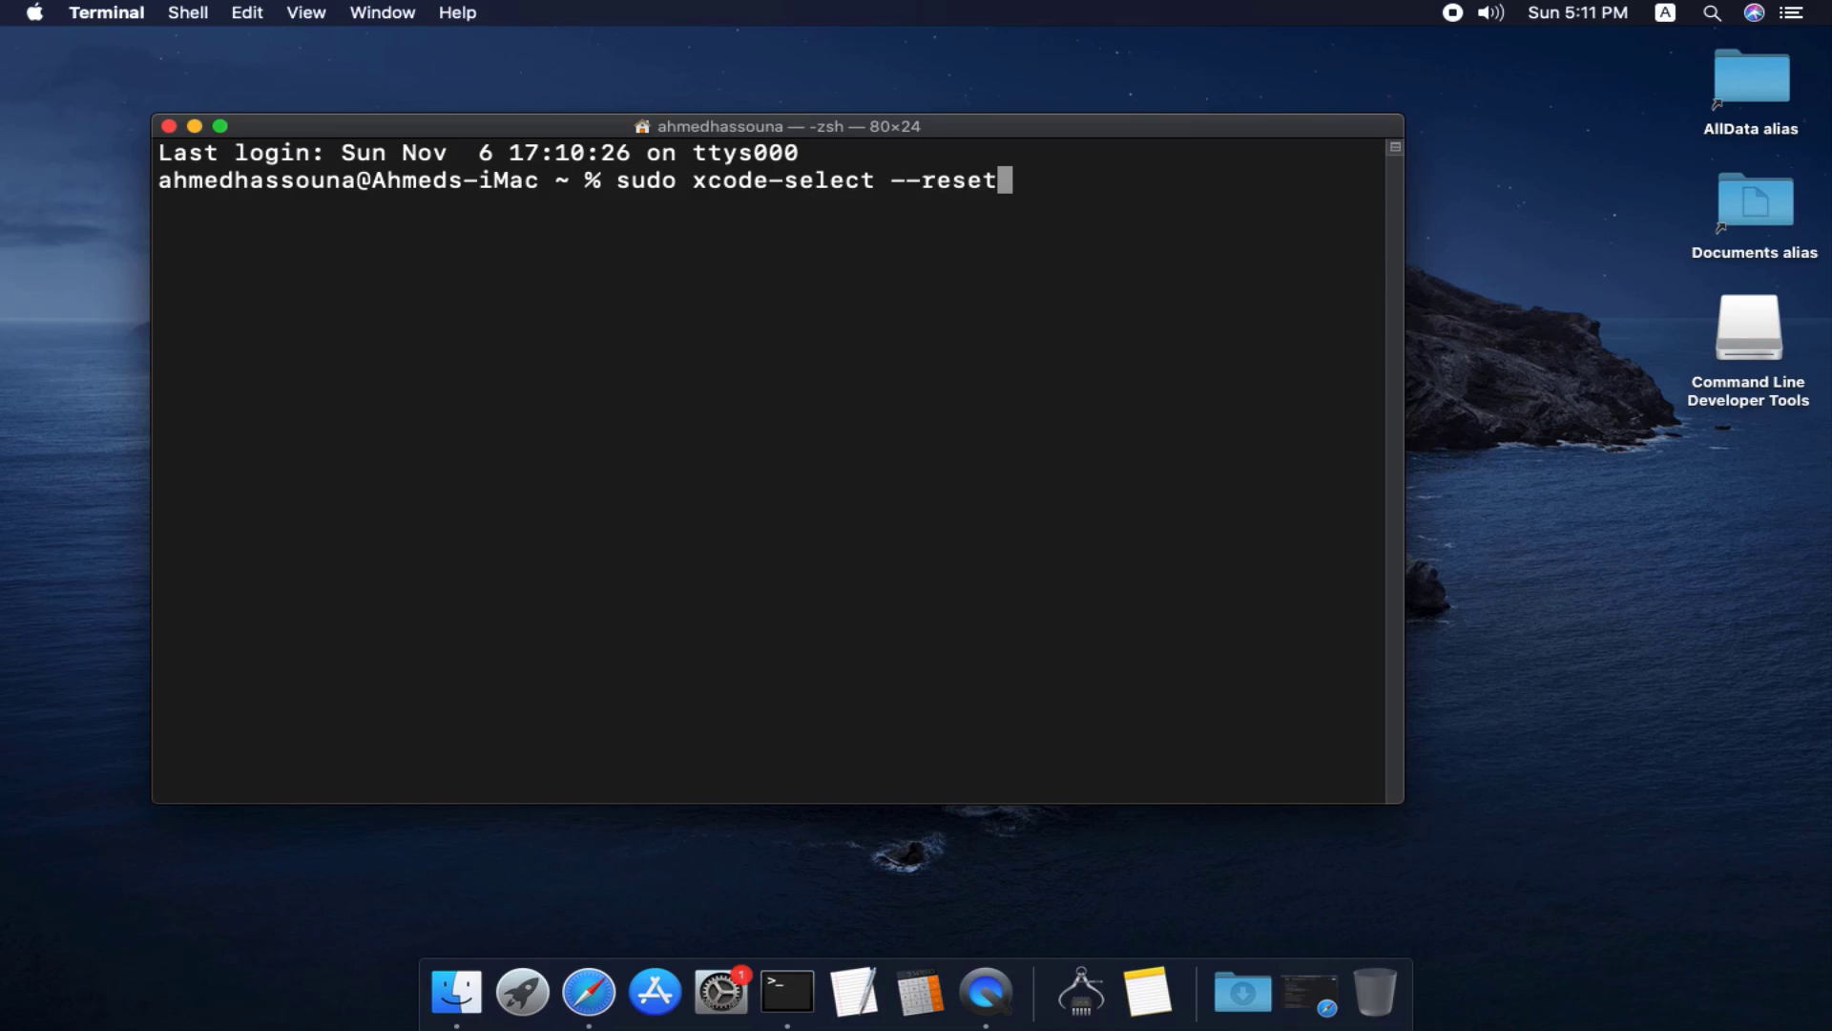
{"action": "key", "text": "Return"}
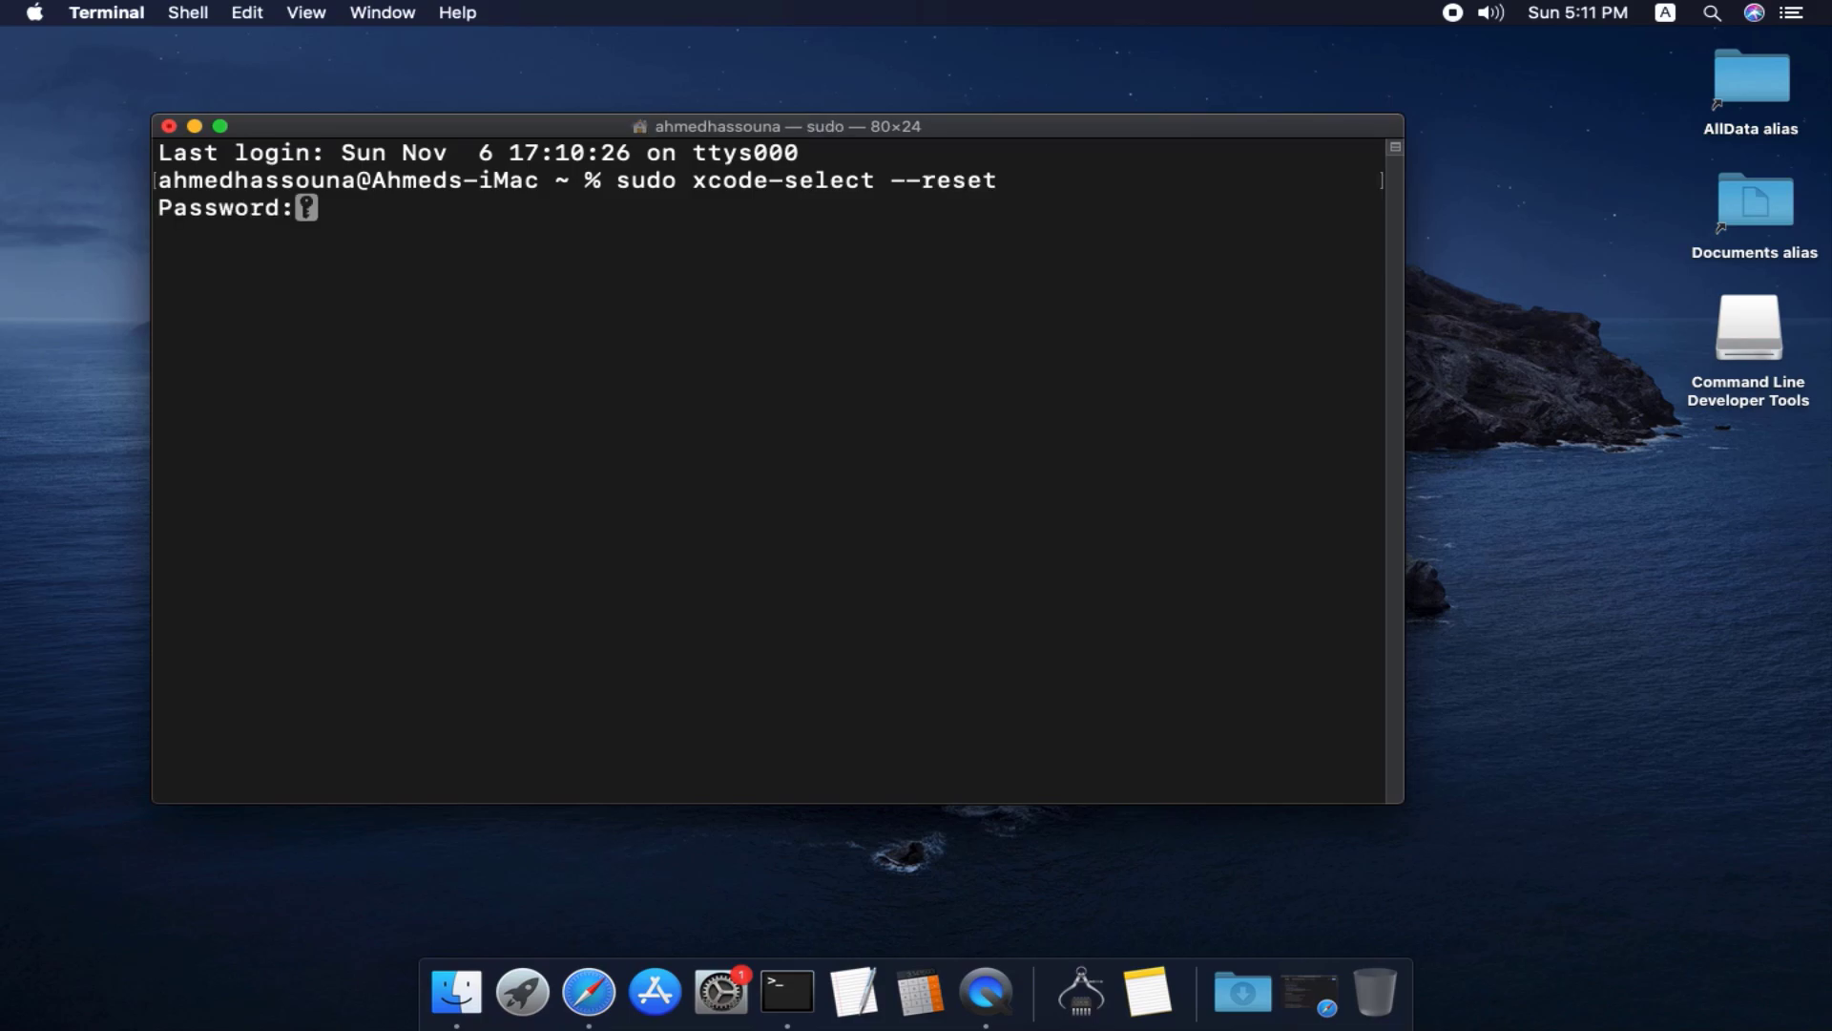